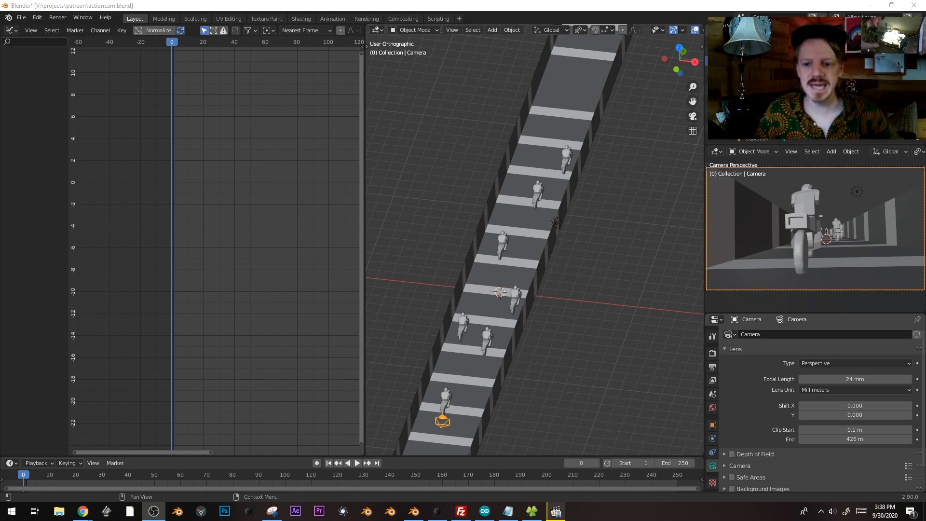
# Move the striped corridor Cube along its length to a new position
pyautogui.moveTo(537, 377); pyautogui.dragTo(589, 236, button='middle')
pyautogui.keyDown('shift'); pyautogui.moveTo(579, 248); pyautogui.dragTo(614, 227, button='middle'); pyautogui.keyUp('shift')
pyautogui.scroll(-2, 555, 294)
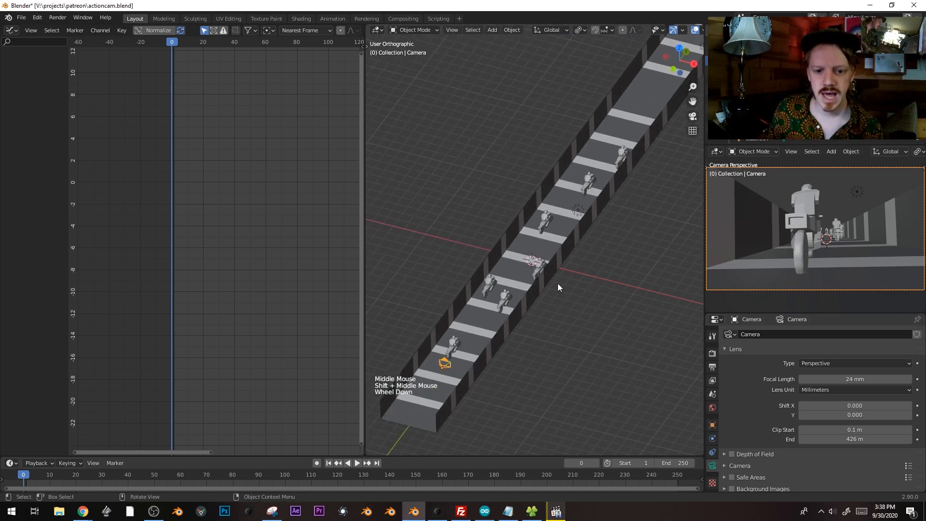
pyautogui.click(629, 124)
pyautogui.press('g')
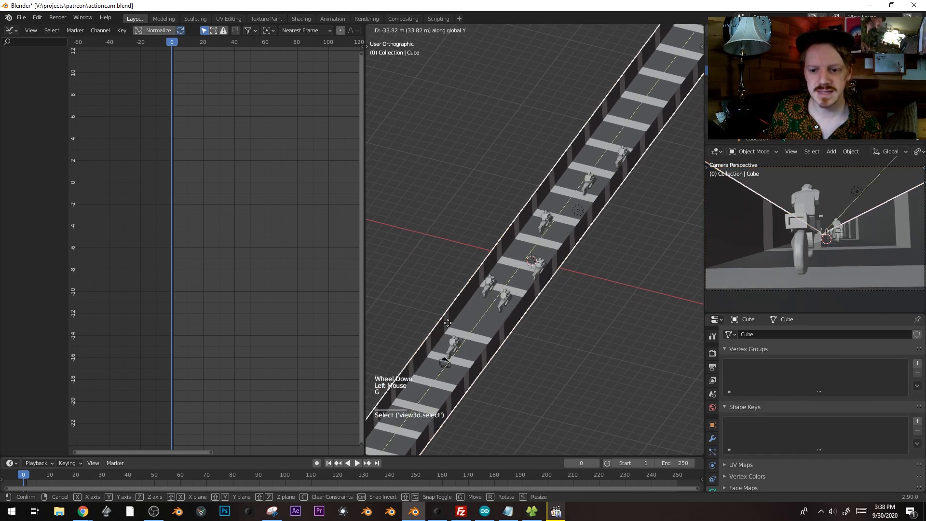
pyautogui.click(600, 140)
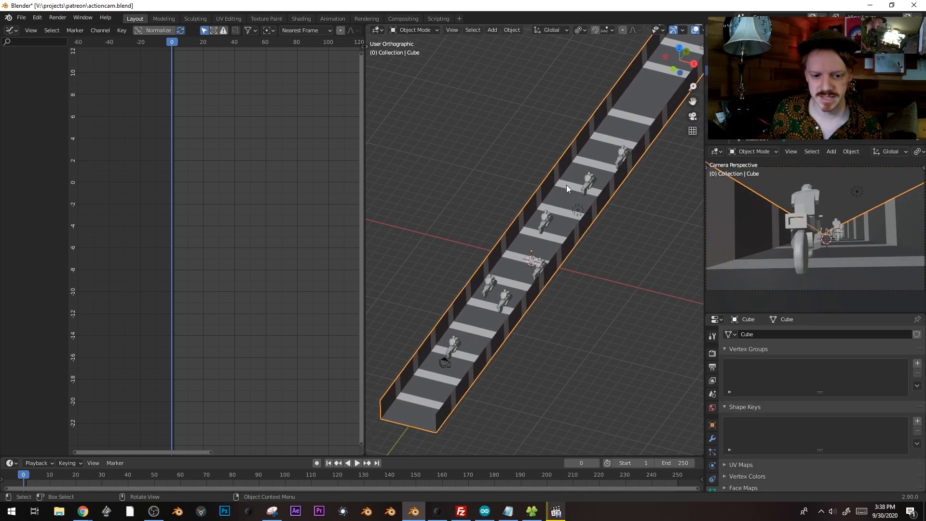
# Try shifting rider Cube.004 sideways on X, then undo the shift
pyautogui.click(505, 304)
pyautogui.press('g')
pyautogui.press('x')
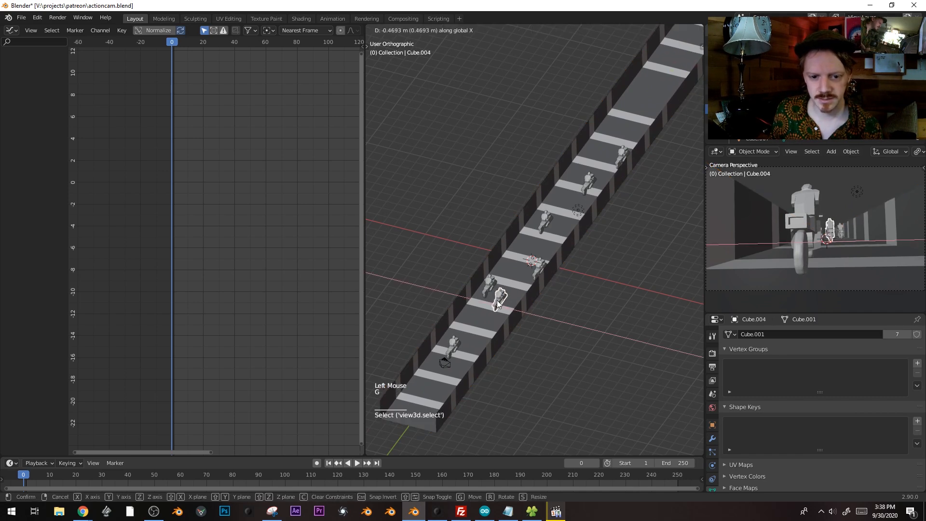
pyautogui.rightClick(501, 329)
pyautogui.moveTo(500, 328); pyautogui.dragTo(509, 341, button='middle')
pyautogui.press('g')
pyautogui.press('x')
pyautogui.click(505, 342)
pyautogui.press('g')
pyautogui.press('y')
pyautogui.rightClick(660, 72)
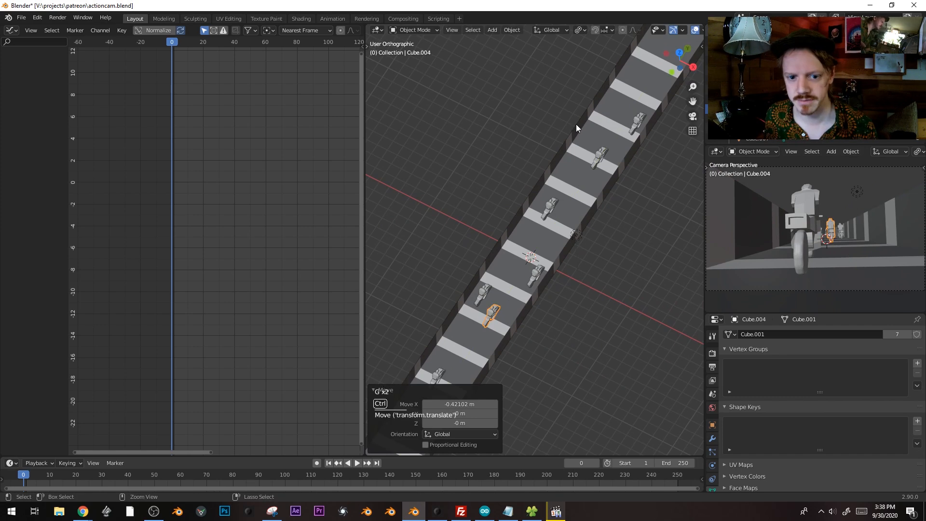
pyautogui.hotkey('ctrl', 'z')
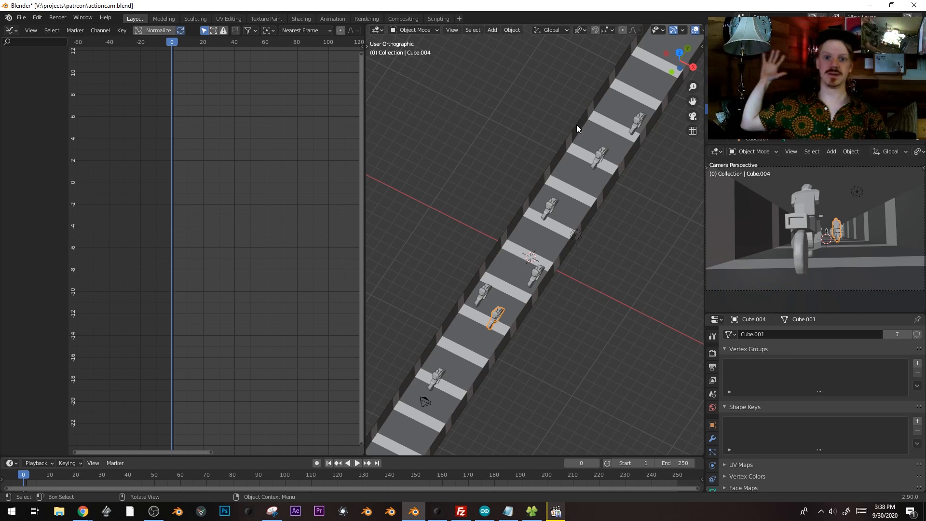
# Orbit, zoom and pan the viewport to frame the whole striped road
pyautogui.moveTo(596, 216); pyautogui.dragTo(664, 169, button='middle')
pyautogui.scroll(4, 484, 283)
pyautogui.scroll(-5, 516, 217)
pyautogui.keyDown('shift'); pyautogui.scroll(1, 515, 216); pyautogui.keyUp('shift')
pyautogui.keyDown('shift'); pyautogui.scroll(-1, 638, 257); pyautogui.keyUp('shift')
pyautogui.scroll(1, 638, 256)
pyautogui.scroll(-2, 543, 296)
pyautogui.keyDown('shift'); pyautogui.moveTo(492, 288); pyautogui.dragTo(591, 235, button='middle'); pyautogui.keyUp('shift')
pyautogui.scroll(4, 603, 225)
# Select the camera at the road's near end, leaving rider Cube.003 unmoved
pyautogui.click(592, 235)
pyautogui.press('g')
pyautogui.press('Escape')
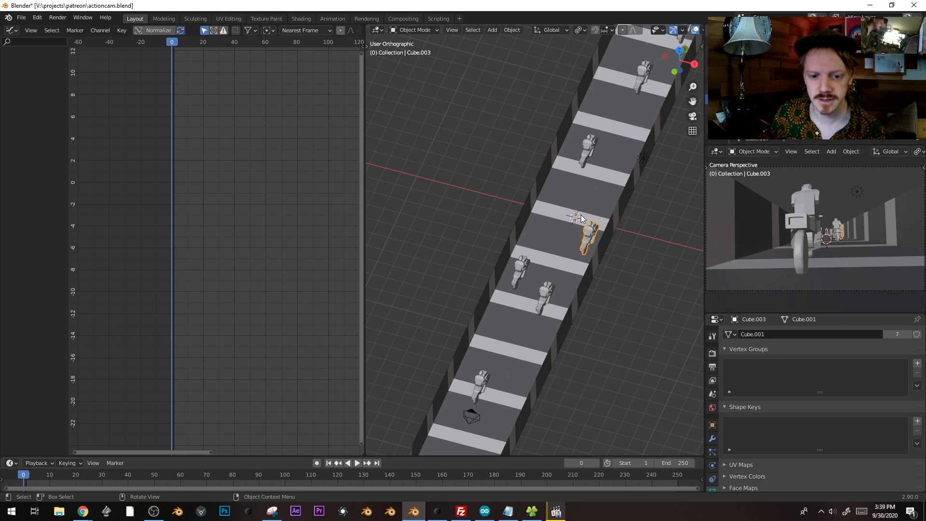
pyautogui.click(473, 418)
pyautogui.scroll(-3, 502, 366)
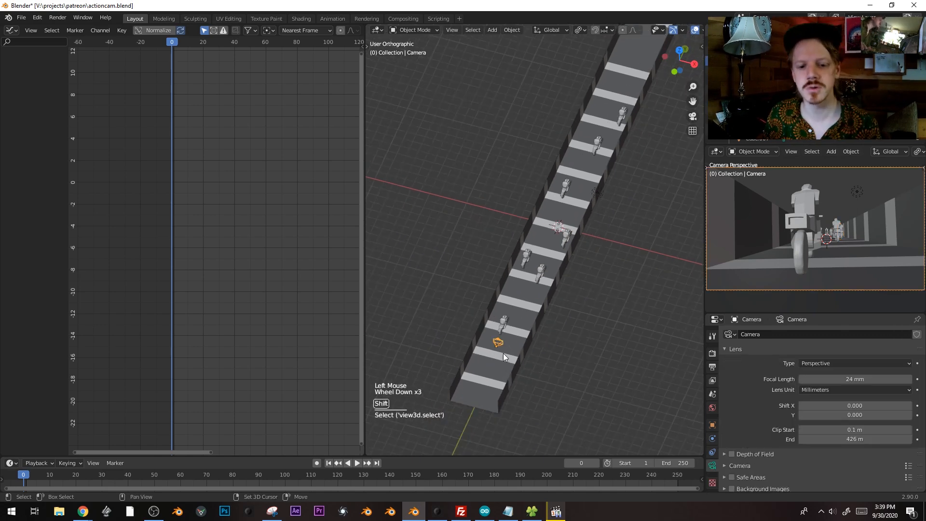
pyautogui.keyDown('shift'); pyautogui.moveTo(503, 366); pyautogui.dragTo(491, 371, button='middle'); pyautogui.keyUp('shift')
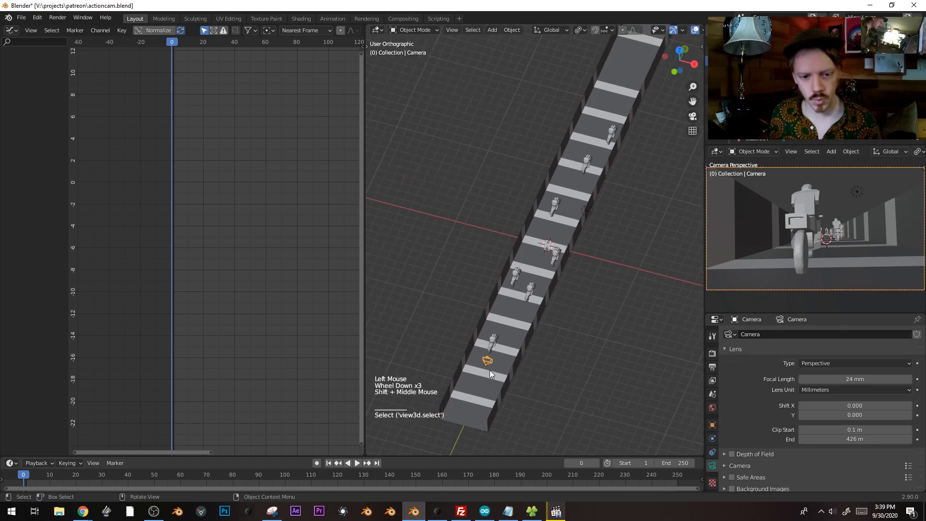
pyautogui.moveTo(514, 368); pyautogui.dragTo(508, 370, button='middle')
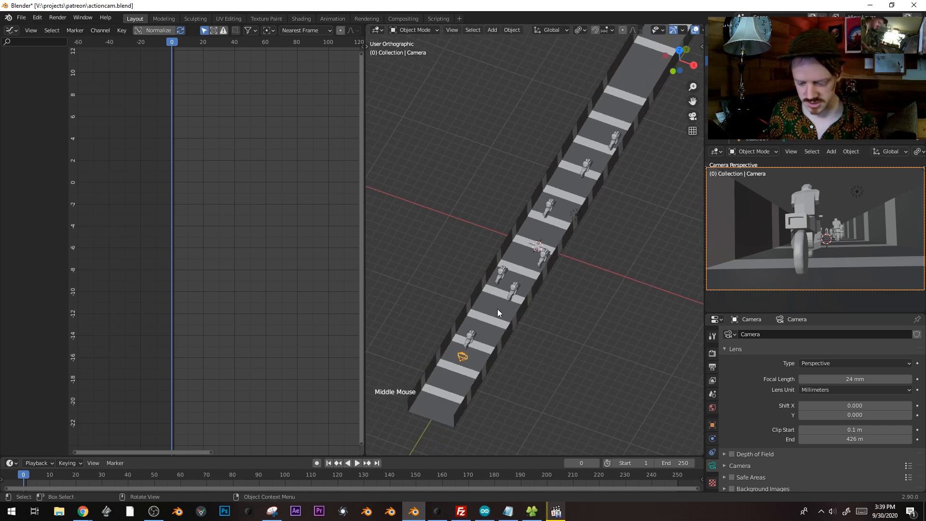
# Insert a camera location keyframe at frame 0 and go to frame 75
pyautogui.press('i')
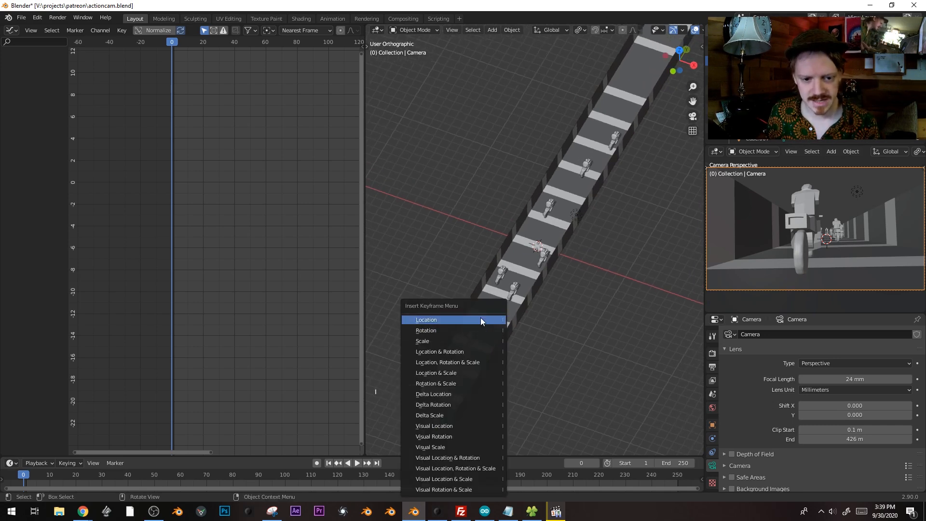
pyautogui.click(480, 317)
pyautogui.moveTo(189, 480); pyautogui.dragTo(221, 476)
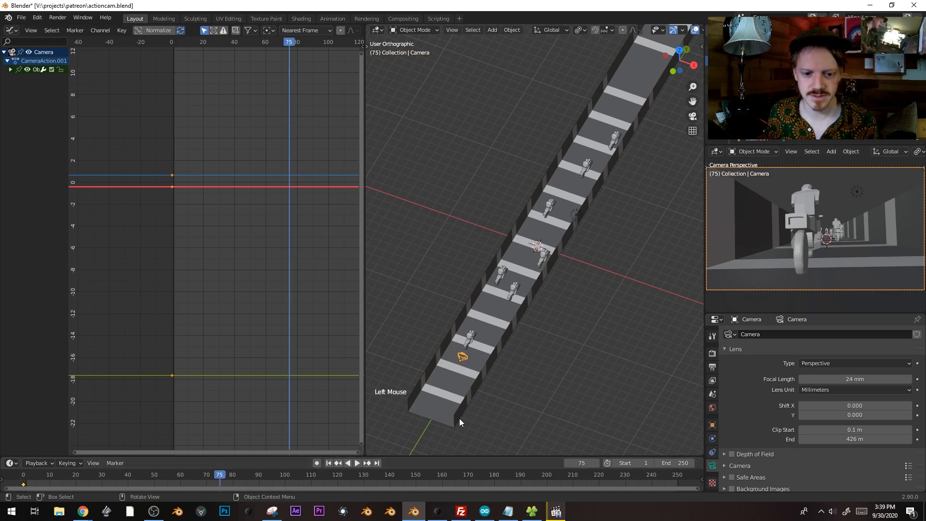
# Move the camera along Y up the road and keyframe its location
pyautogui.press('g')
pyautogui.press('y')
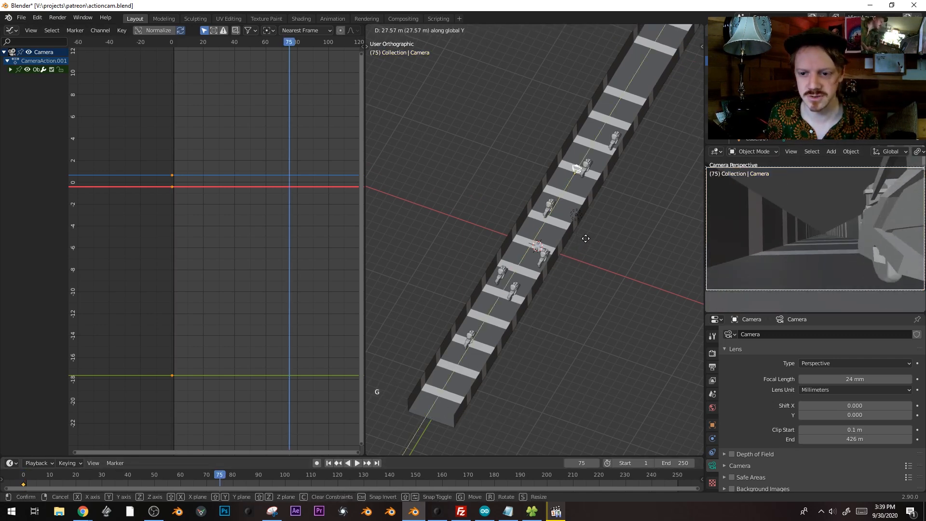
pyautogui.click(576, 245)
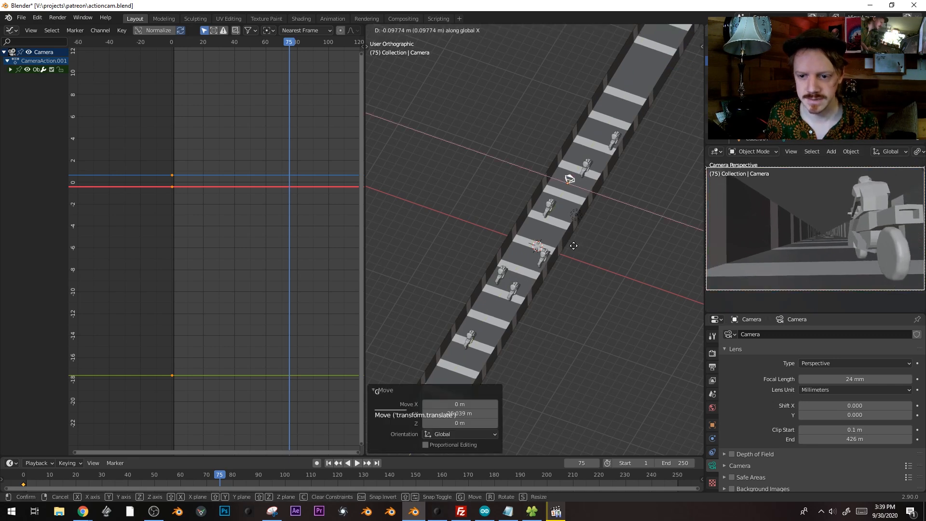
pyautogui.press('i')
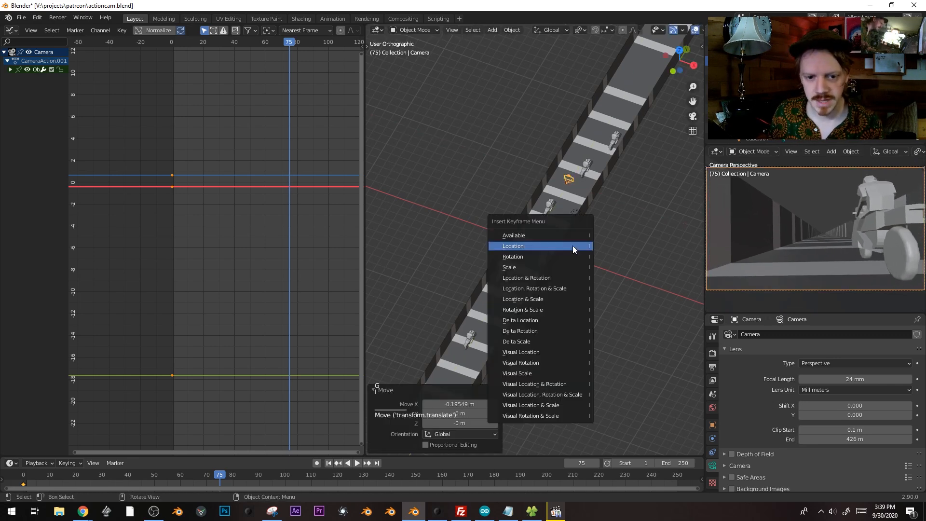
pyautogui.click(572, 245)
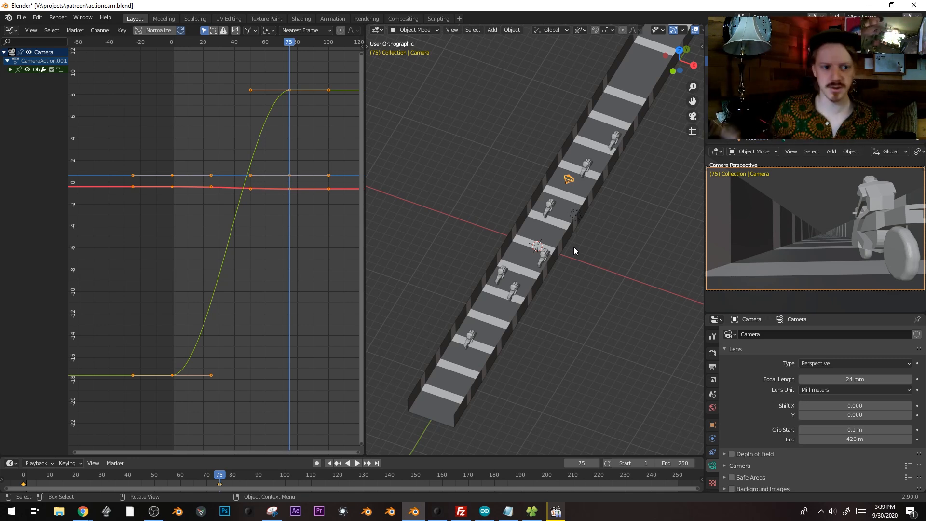
# Set the camera curves' handles to Vector and play the motion from frame 0
pyautogui.press('v')
pyautogui.click(209, 266)
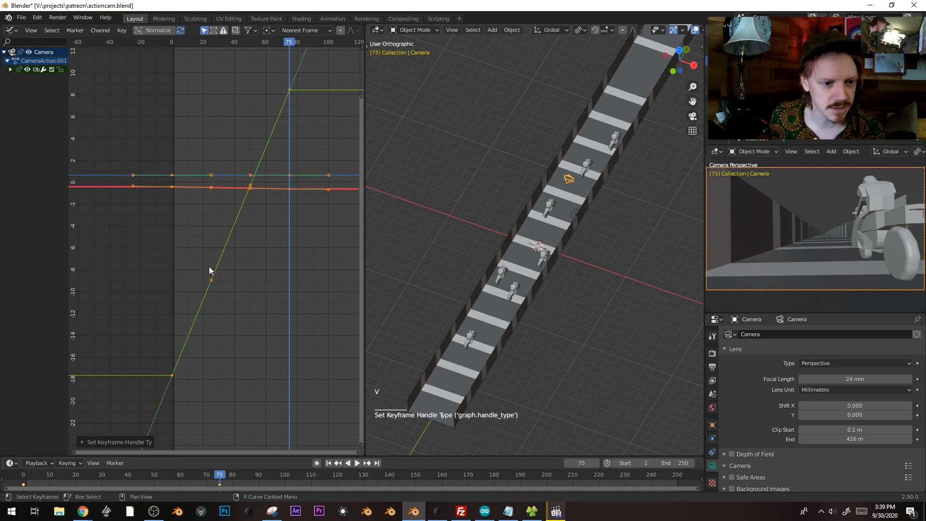
pyautogui.press('v')
pyautogui.click(209, 266)
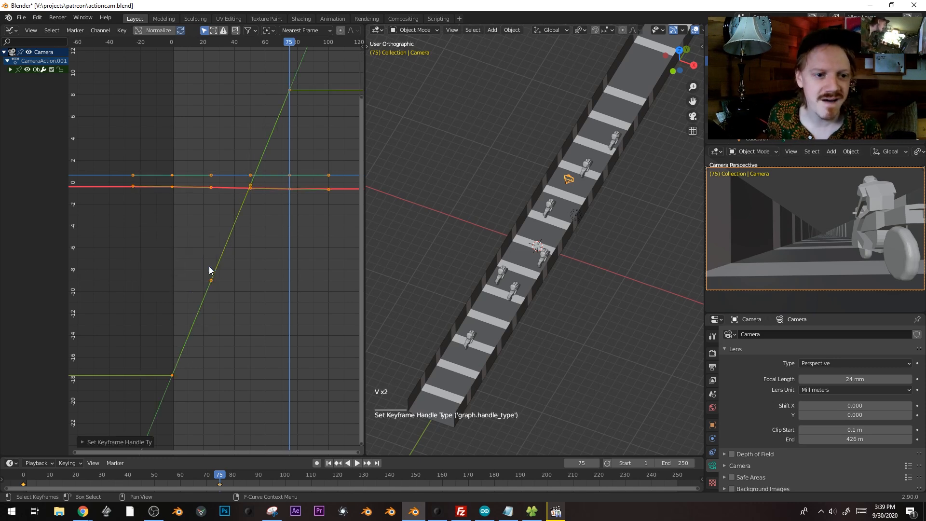
pyautogui.moveTo(291, 48); pyautogui.dragTo(172, 48)
pyautogui.press('space')
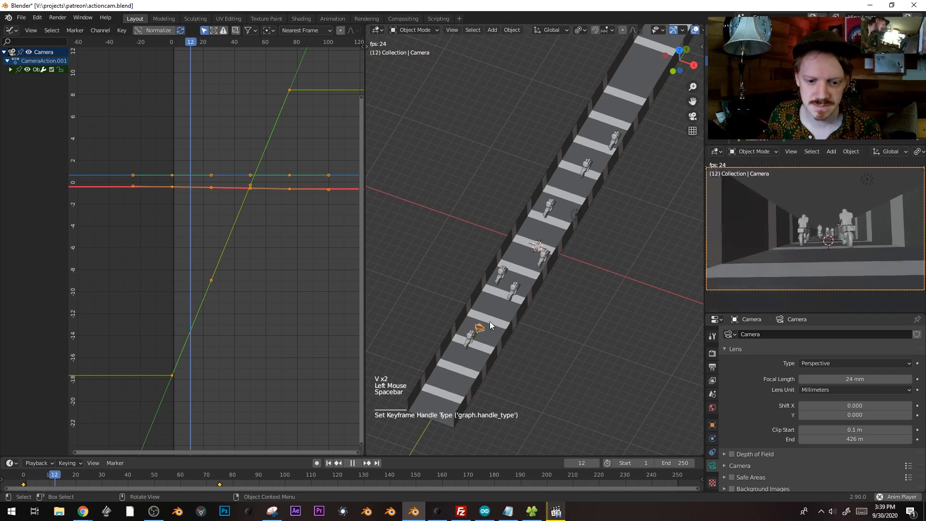
pyautogui.press('space')
# Undo to compare the smooth-curve motion from about frame 56, then redo
pyautogui.hotkey('ctrl', 'z')
pyautogui.hotkey('ctrl', 'z')
pyautogui.hotkey('ctrl', 'z')
pyautogui.hotkey('ctrl', 'z')
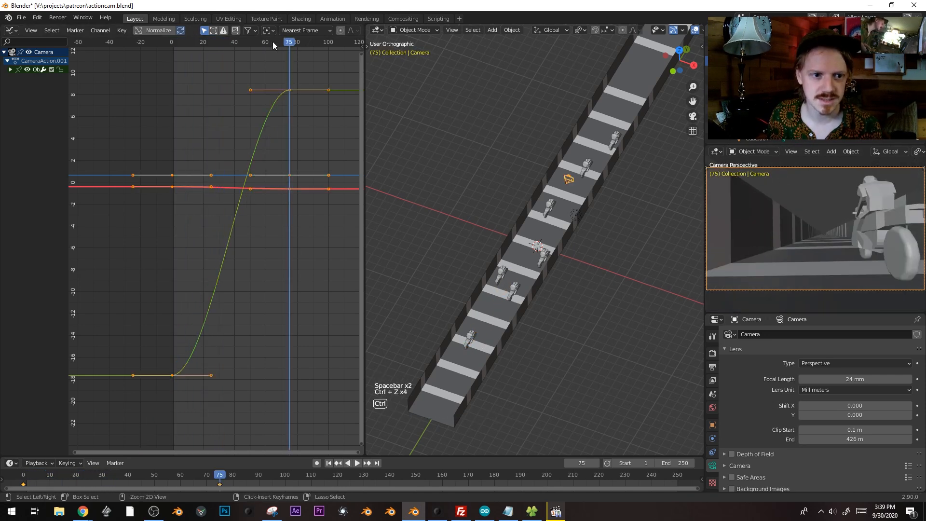
pyautogui.click(259, 43)
pyautogui.press('space')
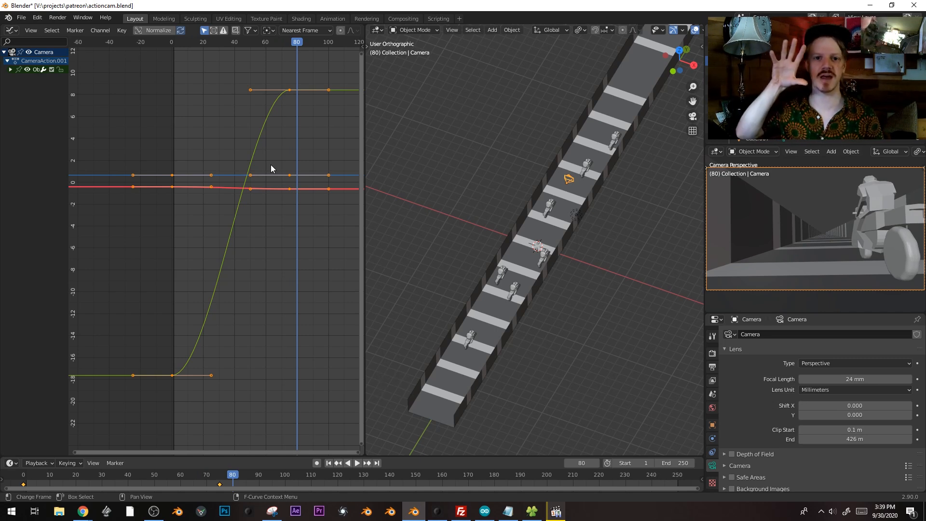
pyautogui.hotkey('ctrl', 'z')
pyautogui.hotkey('ctrl', 'z')
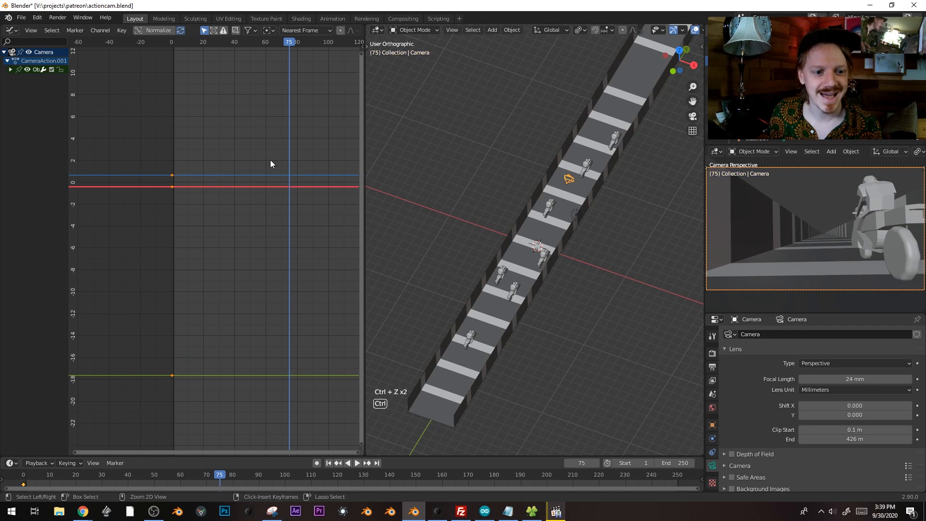
pyautogui.hotkey('ctrl', 'shift', 'z')
pyautogui.hotkey('ctrl', 'shift', 'z')
pyautogui.hotkey('ctrl', 'shift', 'z')
pyautogui.hotkey('ctrl', 'shift', 'z')
pyautogui.hotkey('ctrl', 'shift', 'z')
pyautogui.hotkey('ctrl', 'shift', 'z')
pyautogui.hotkey('ctrl', 'shift', 'z')
pyautogui.hotkey('ctrl', 'shift', 'z')
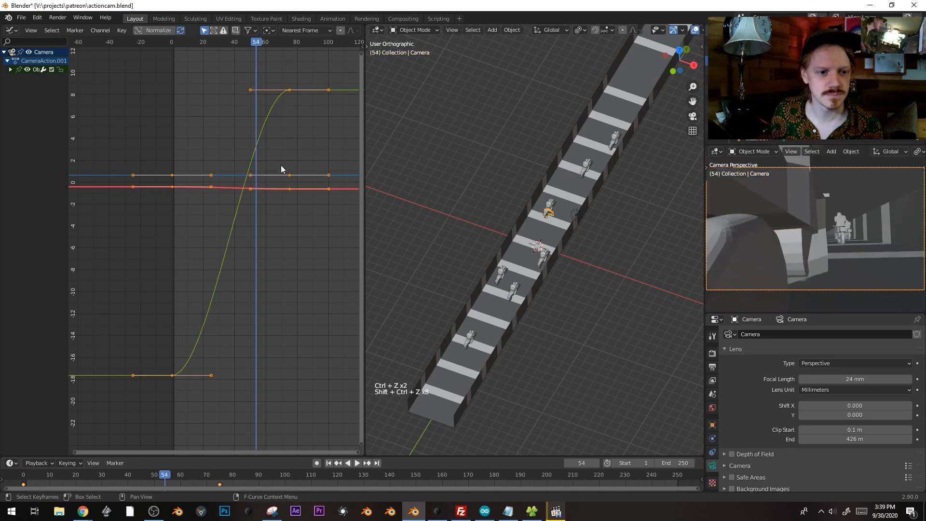
# Circle-select the camera keys, make them Vector, and play back from the first frame
pyautogui.press('c')
pyautogui.rightClick(300, 149)
pyautogui.press('v')
pyautogui.click(300, 148)
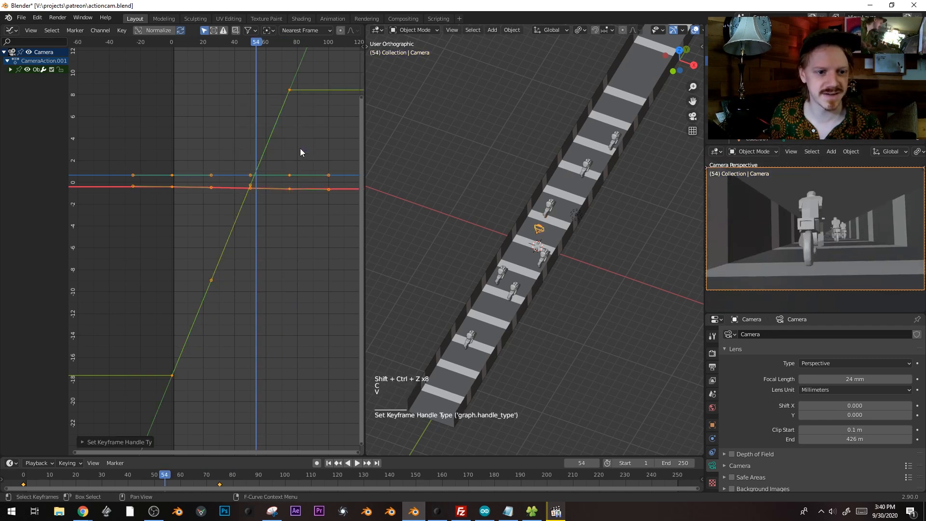
pyautogui.moveTo(241, 44); pyautogui.dragTo(135, 43)
pyautogui.press('space')
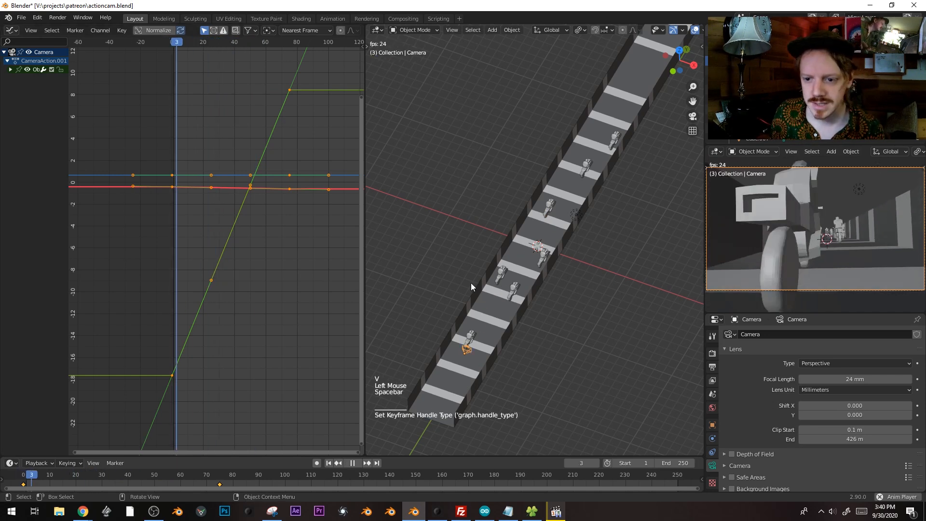
pyautogui.press('space')
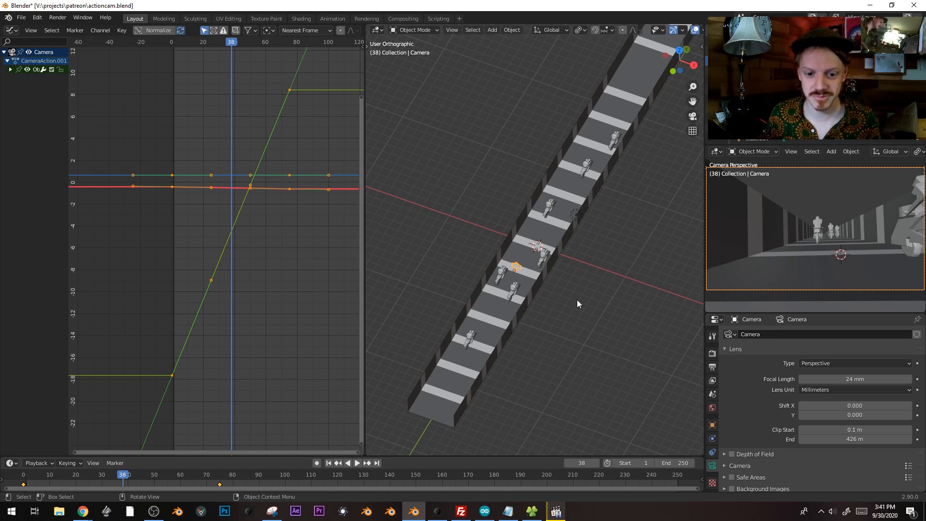
# Pan, zoom and orbit the viewport until looking straight down on the striped track
pyautogui.scroll(2, 516, 299)
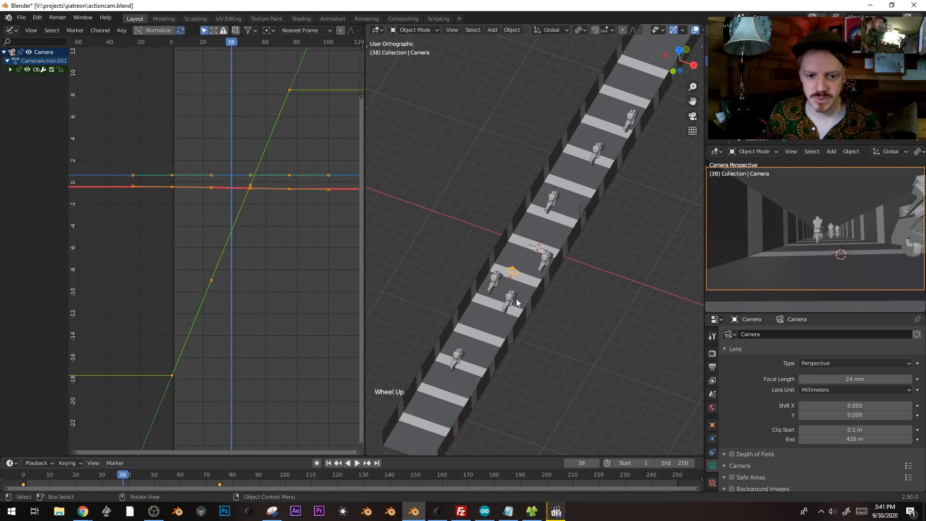
pyautogui.keyDown('shift'); pyautogui.moveTo(516, 299); pyautogui.dragTo(544, 222, button='middle'); pyautogui.keyUp('shift')
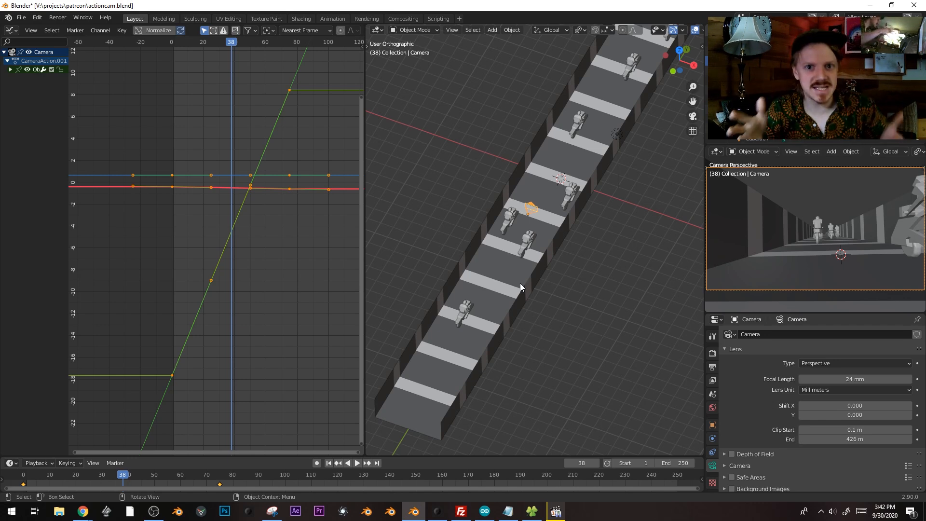
pyautogui.moveTo(546, 235); pyautogui.dragTo(571, 199, button='middle')
pyautogui.scroll(1, 566, 184)
pyautogui.keyDown('shift'); pyautogui.scroll(1, 566, 184); pyautogui.keyUp('shift')
pyautogui.scroll(-1, 572, 198)
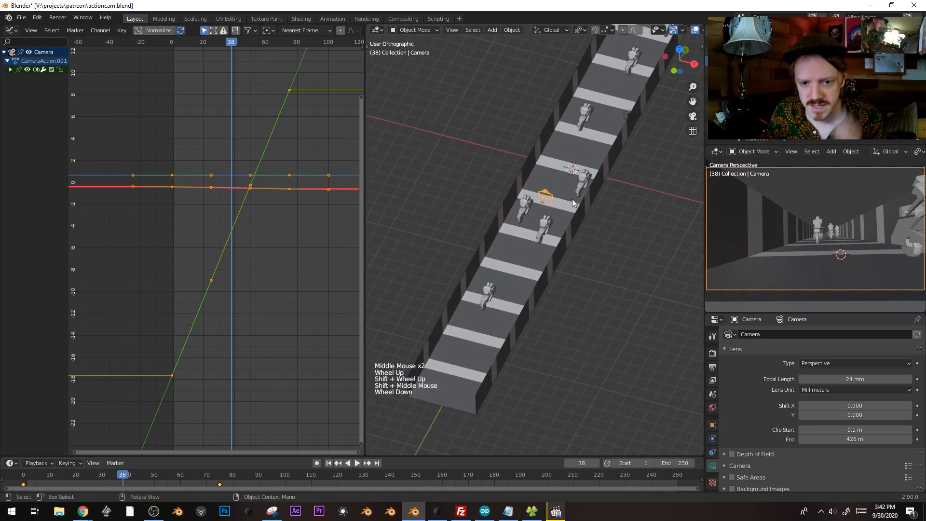
pyautogui.keyDown('shift'); pyautogui.moveTo(622, 110); pyautogui.dragTo(612, 138, button='middle'); pyautogui.keyUp('shift')
pyautogui.moveTo(613, 138); pyautogui.dragTo(641, 100, button='middle')
pyautogui.moveTo(607, 229); pyautogui.dragTo(524, 275, button='middle')
# Look through the camera, preview the ride, and return to frame 0
pyautogui.scroll(-1, 626, 135)
pyautogui.scroll(4, 626, 134)
pyautogui.press('KP_2')
pyautogui.press('KP_0')
pyautogui.press('space')
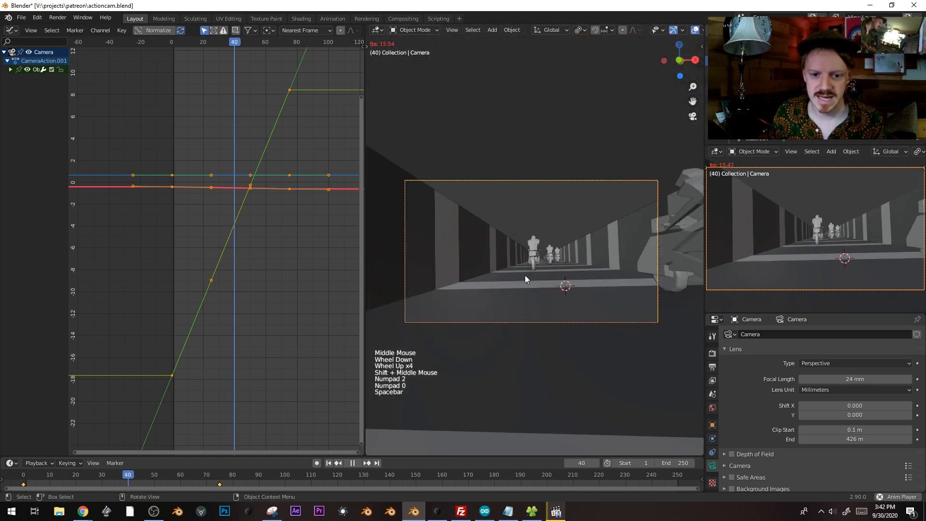
pyautogui.press('space')
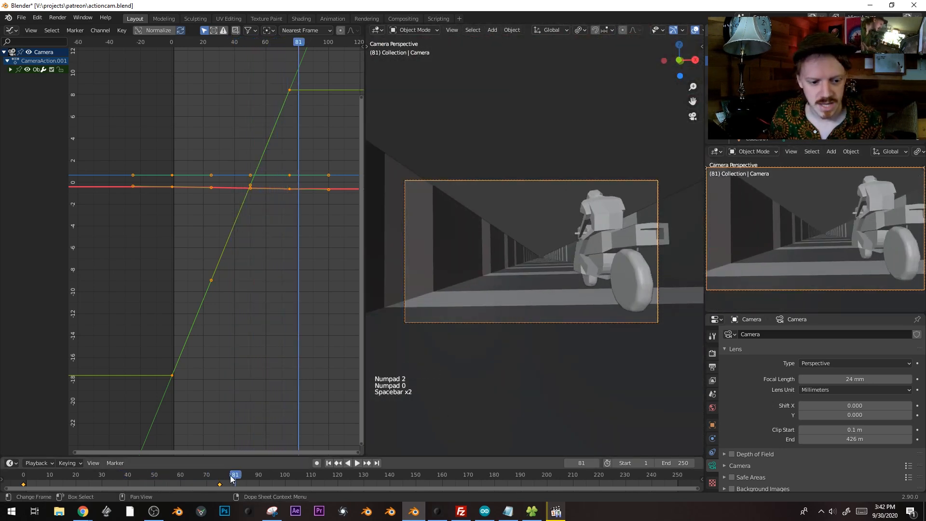
pyautogui.click(27, 480)
pyautogui.moveTo(28, 480); pyautogui.dragTo(23, 480)
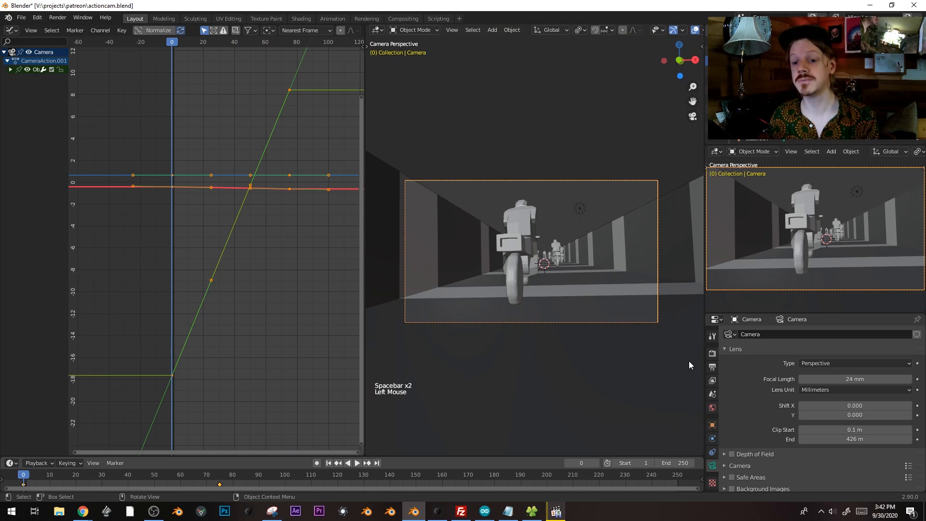
# Try camera focal lengths of 111 mm and 18 mm, previewing the ride after each
pyautogui.moveTo(849, 379); pyautogui.dragTo(820, 379)
pyautogui.press('space')
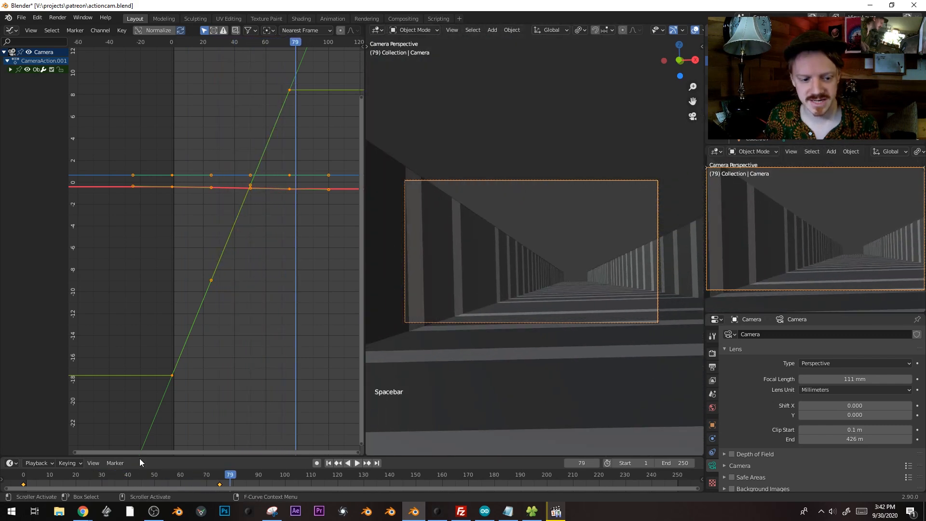
pyautogui.click(21, 478)
pyautogui.press('Escape')
pyautogui.moveTo(848, 380); pyautogui.dragTo(801, 380)
pyautogui.press('space')
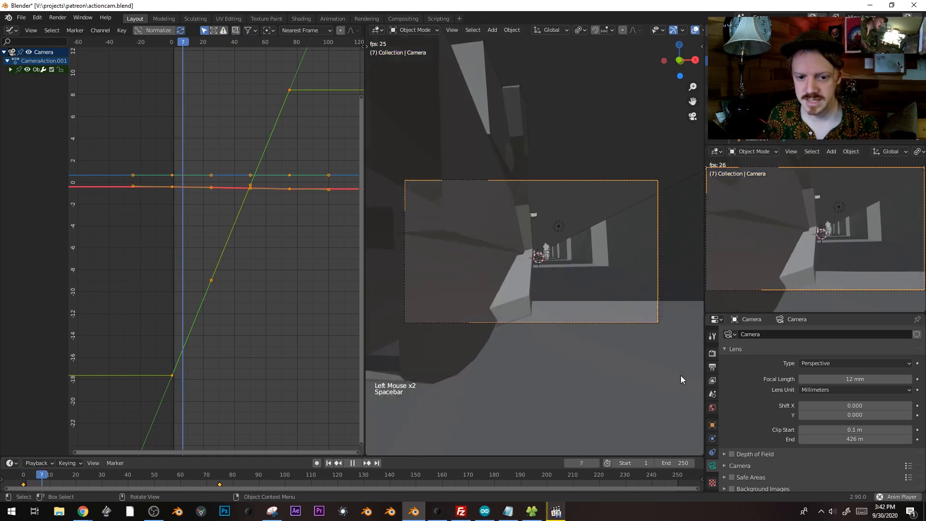
pyautogui.scroll(1, 593, 319)
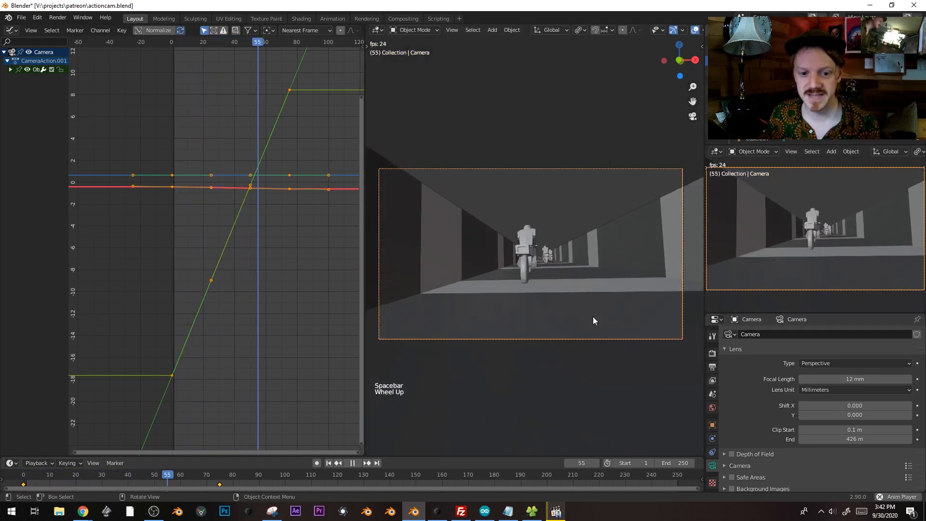
pyautogui.press('space')
pyautogui.click(221, 478)
pyautogui.moveTo(220, 478); pyautogui.dragTo(35, 453)
# Set the focal length to 17.8 mm, preview, and return to frame 0
pyautogui.keyDown('shift'); pyautogui.moveTo(855, 380); pyautogui.dragTo(897, 379); pyautogui.keyUp('shift')
pyautogui.press('space')
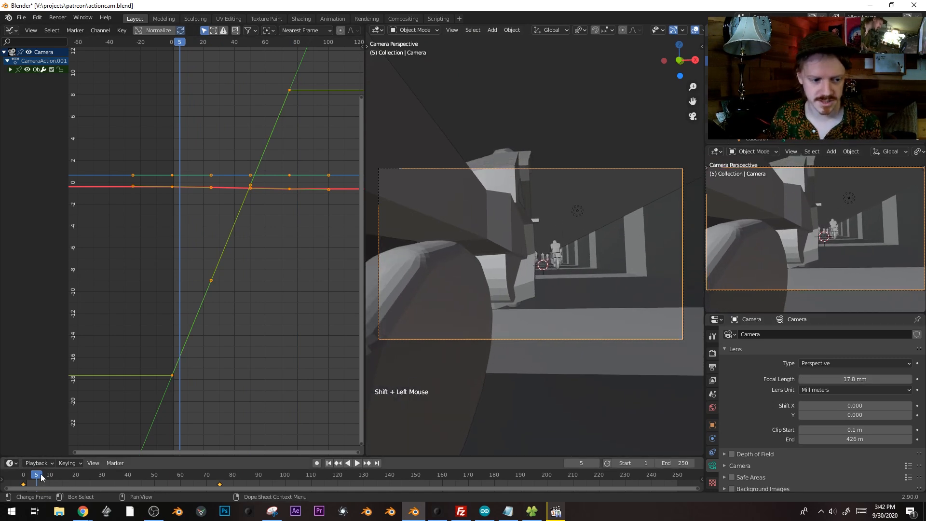
pyautogui.click(28, 477)
pyautogui.click(22, 475)
pyautogui.press('space')
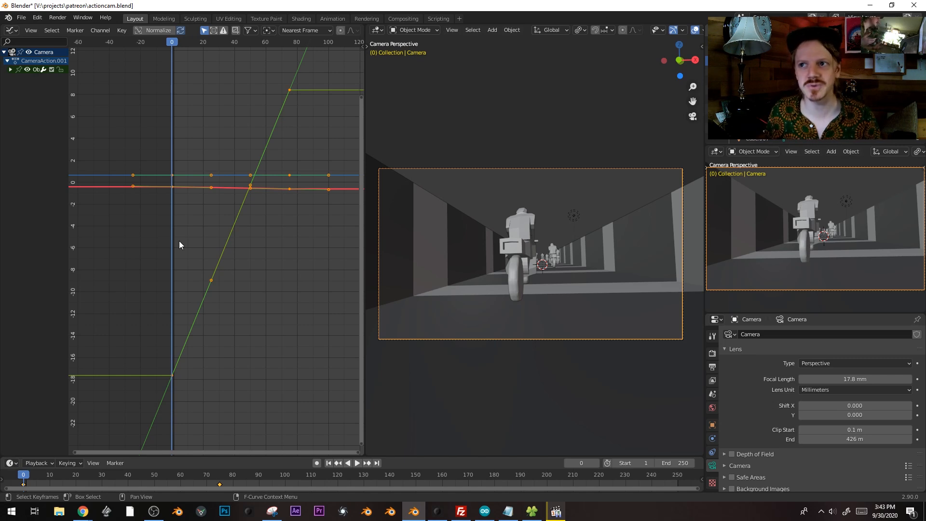
# Play Hyperbole2.mp4, rewind it, and pause on the HyperBole arena shot at 00:12
pyautogui.click(556, 511)
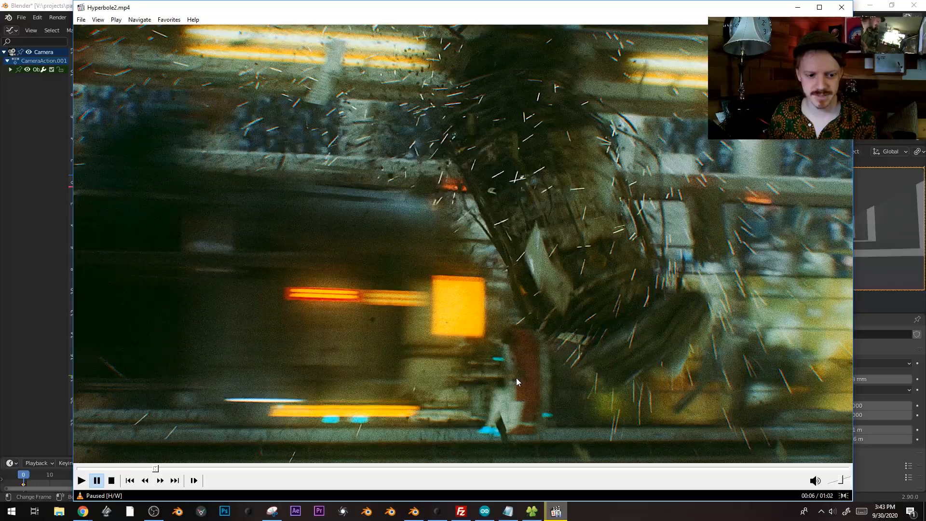
pyautogui.press('space')
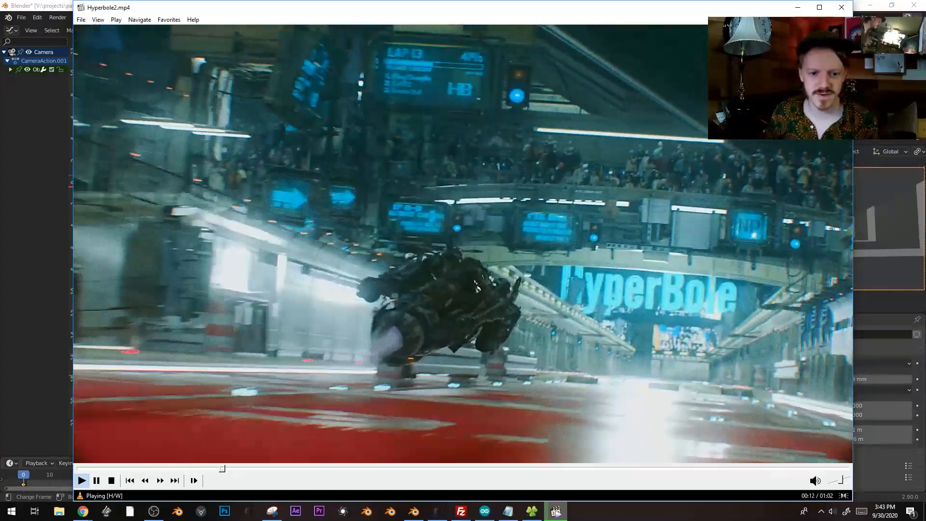
pyautogui.click(686, 376)
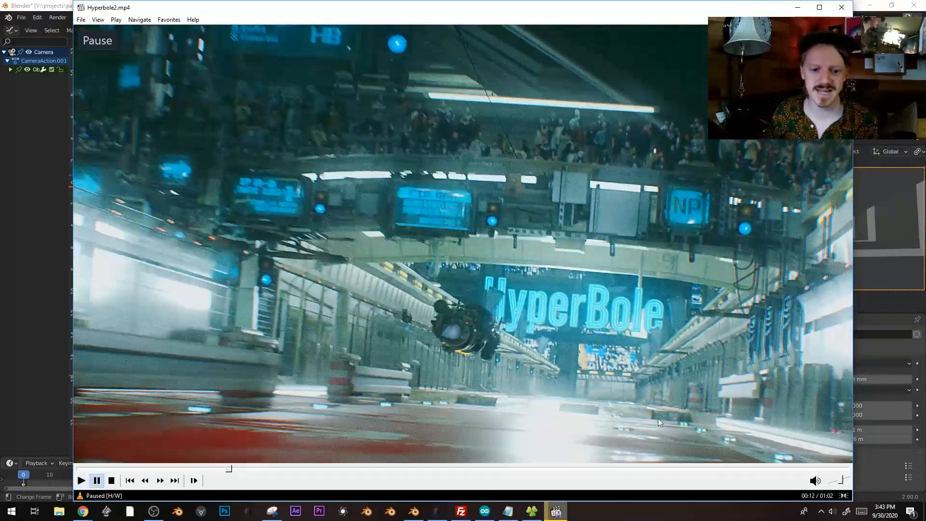
pyautogui.click(208, 470)
pyautogui.click(314, 430)
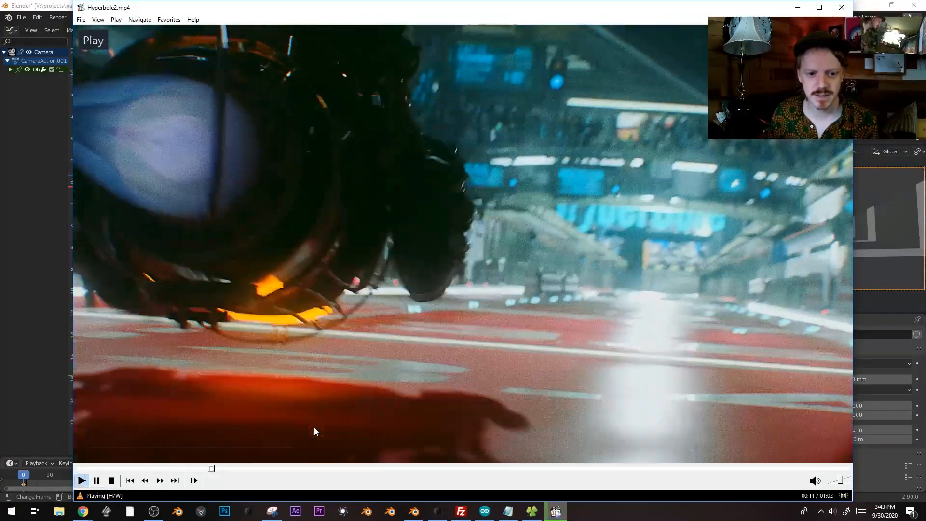
pyautogui.click(148, 470)
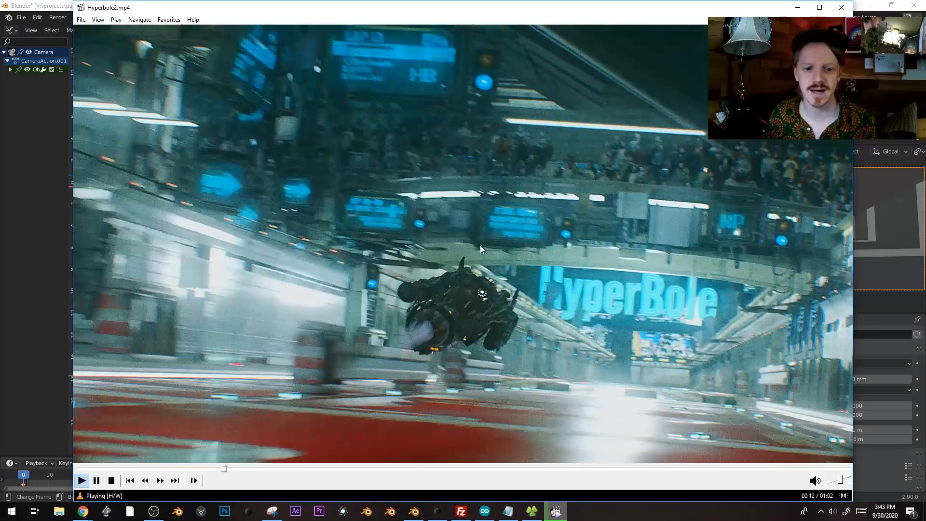
pyautogui.click(539, 287)
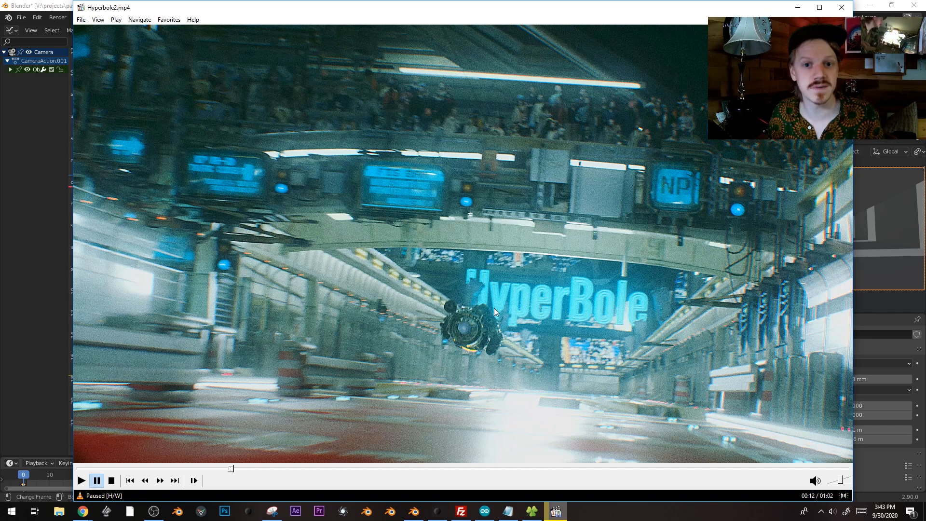
# Return to Blender at frame 0 and select rider Cube.001 in camera view
pyautogui.click(794, 8)
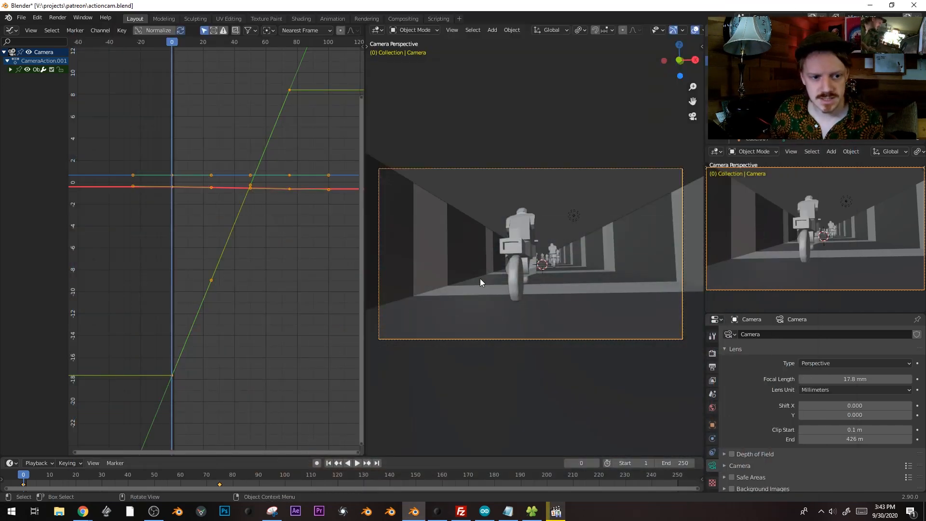
pyautogui.keyDown('ctrl'); pyautogui.moveTo(281, 188); pyautogui.dragTo(279, 207, button='middle'); pyautogui.keyUp('ctrl')
pyautogui.click(167, 45)
pyautogui.moveTo(167, 44)
pyautogui.mouseDown()
pyautogui.moveTo(178, 43)
pyautogui.moveTo(161, 41)
pyautogui.mouseUp()
pyautogui.click(507, 254)
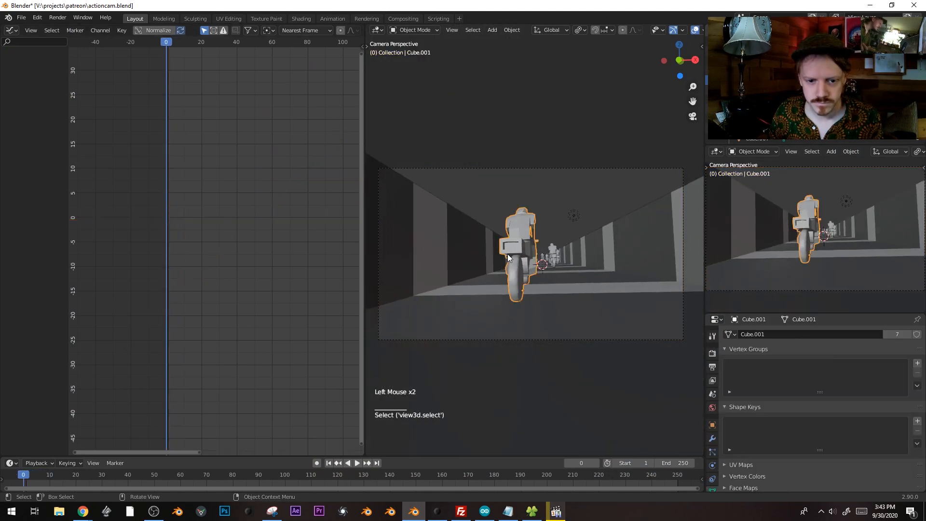
pyautogui.moveTo(563, 265); pyautogui.dragTo(561, 294, button='middle')
pyautogui.press('KP_0')
# Try moving Cube.001 along Y and X, cancelling each attempt
pyautogui.press('g')
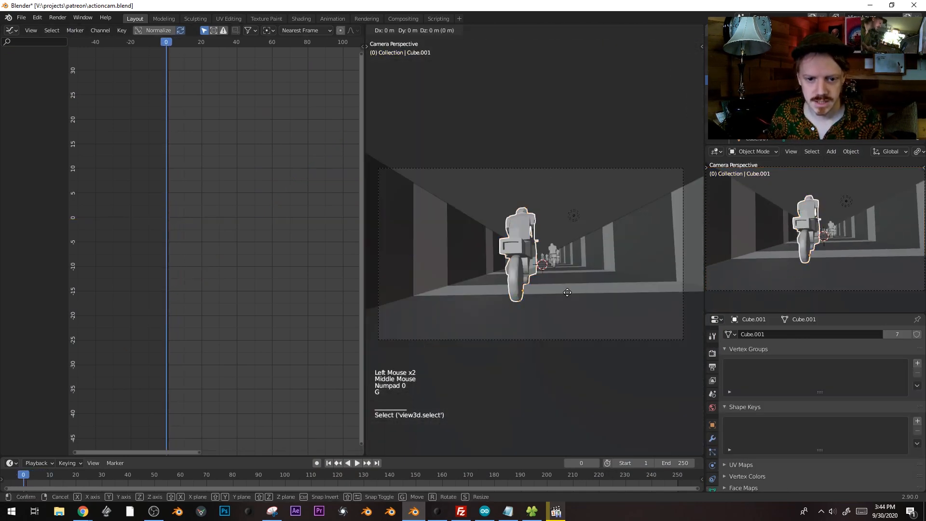
pyautogui.press('y')
pyautogui.rightClick(557, 266)
pyautogui.press('g')
pyautogui.press('x')
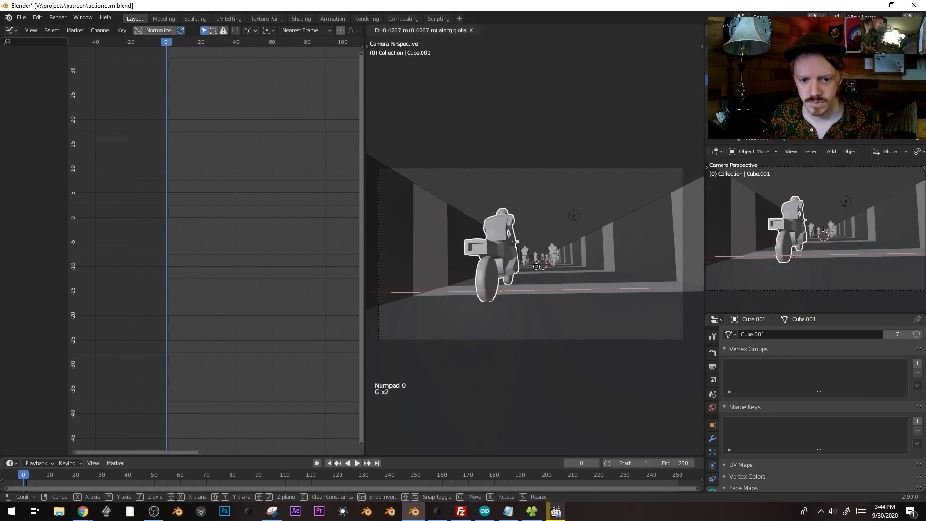
pyautogui.rightClick(576, 271)
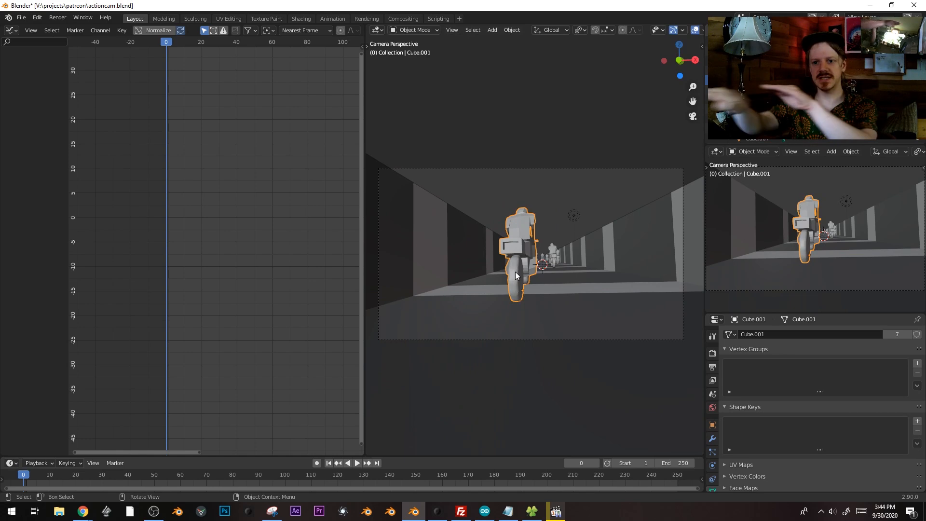
pyautogui.press('g')
pyautogui.press('y')
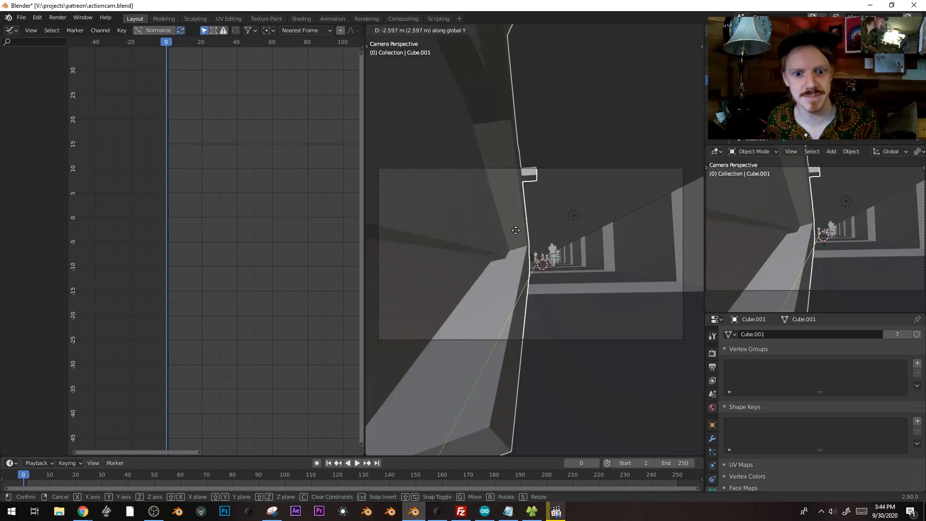
pyautogui.rightClick(546, 253)
# Shift Cube.001 sideways on X, then along Y up beside the camera
pyautogui.press('g')
pyautogui.press('x')
pyautogui.click(549, 251)
pyautogui.press('g')
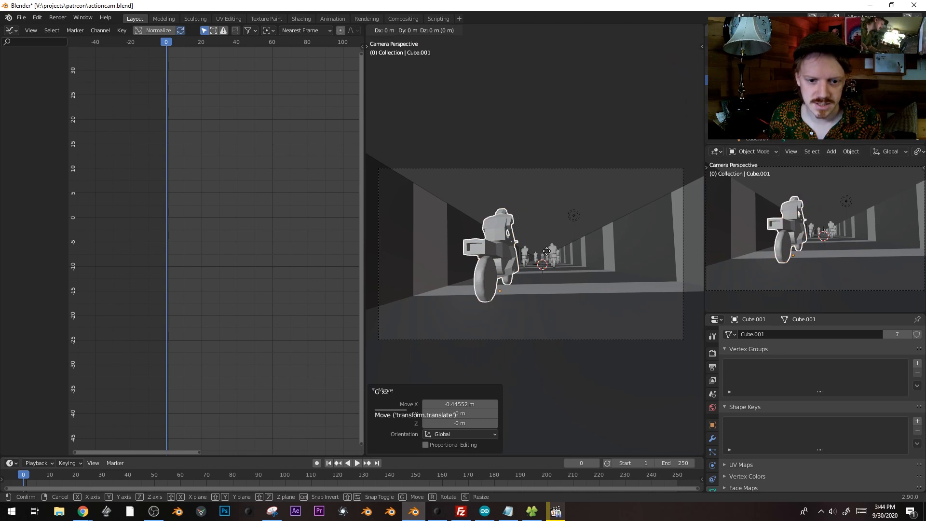
pyautogui.press('y')
pyautogui.click(551, 202)
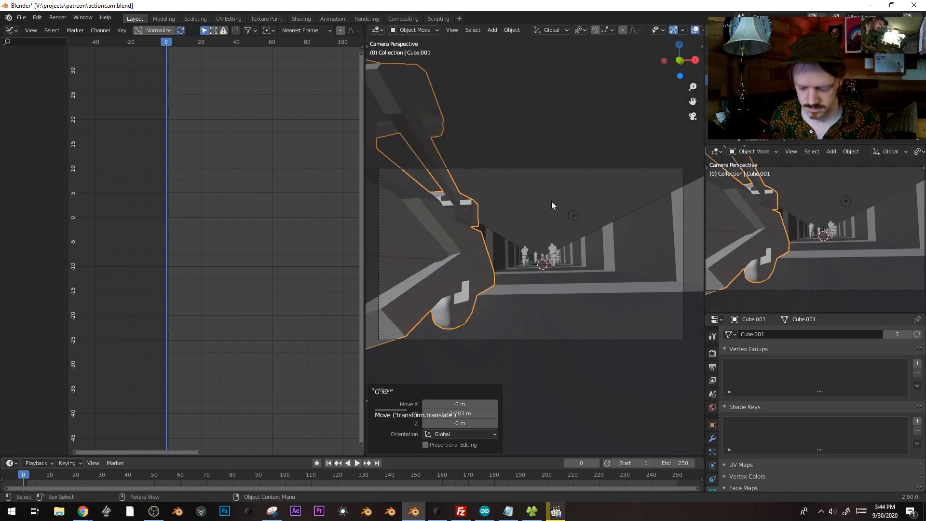
pyautogui.press('i')
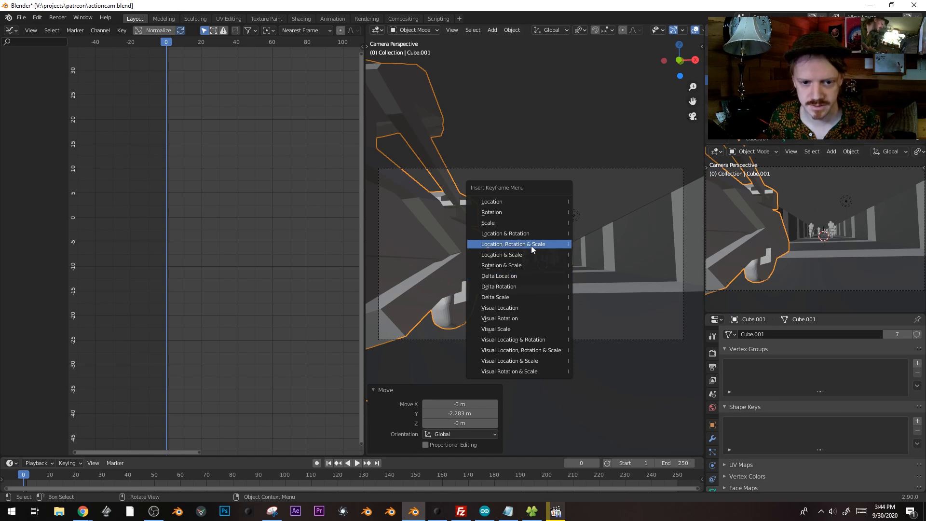
# Keyframe Cube.001's location and rotation at frame 0, then go to frame 75
pyautogui.click(532, 233)
pyautogui.moveTo(117, 475); pyautogui.dragTo(219, 450)
pyautogui.scroll(-5, 477, 308)
pyautogui.moveTo(560, 302); pyautogui.dragTo(473, 321, button='middle')
pyautogui.scroll(1, 465, 342)
pyautogui.scroll(-9, 468, 332)
pyautogui.scroll(1, 473, 326)
pyautogui.scroll(-2, 476, 322)
pyautogui.scroll(-10, 477, 322)
# Move the rider roughly 32 m further down the track at frame 75
pyautogui.press('g')
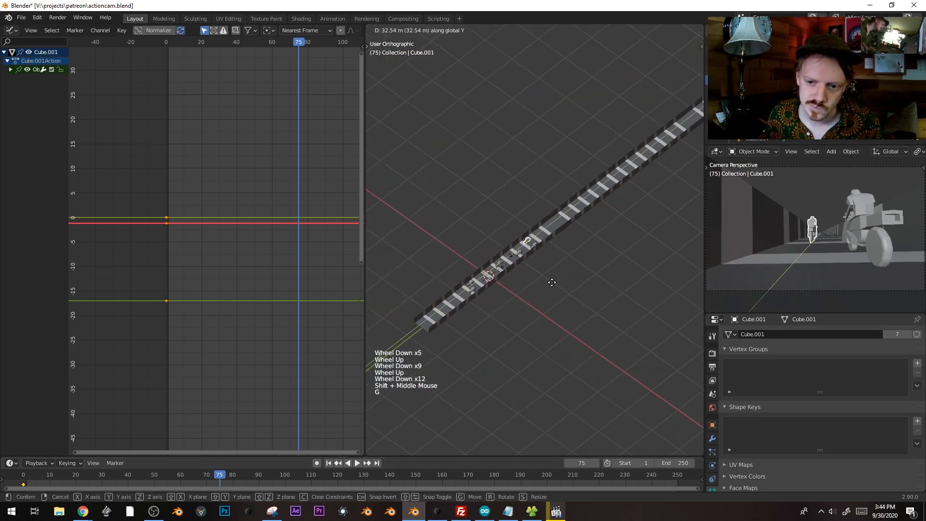
pyautogui.click(552, 282)
pyautogui.press('KP_0')
pyautogui.press('KP_Decimal')
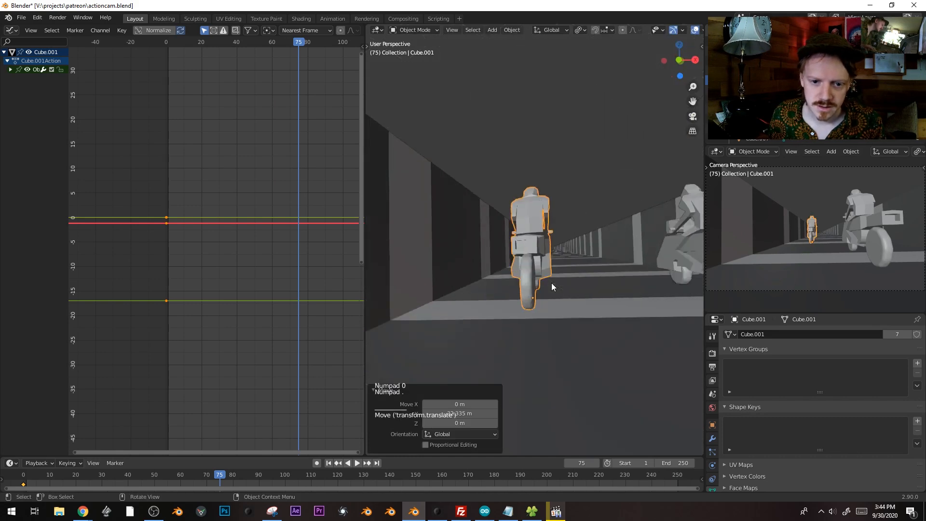
pyautogui.press('KP_0')
pyautogui.scroll(3, 554, 283)
pyautogui.moveTo(557, 282); pyautogui.dragTo(590, 247, button='middle')
pyautogui.scroll(-9, 536, 323)
pyautogui.moveTo(503, 354); pyautogui.dragTo(493, 385, button='middle')
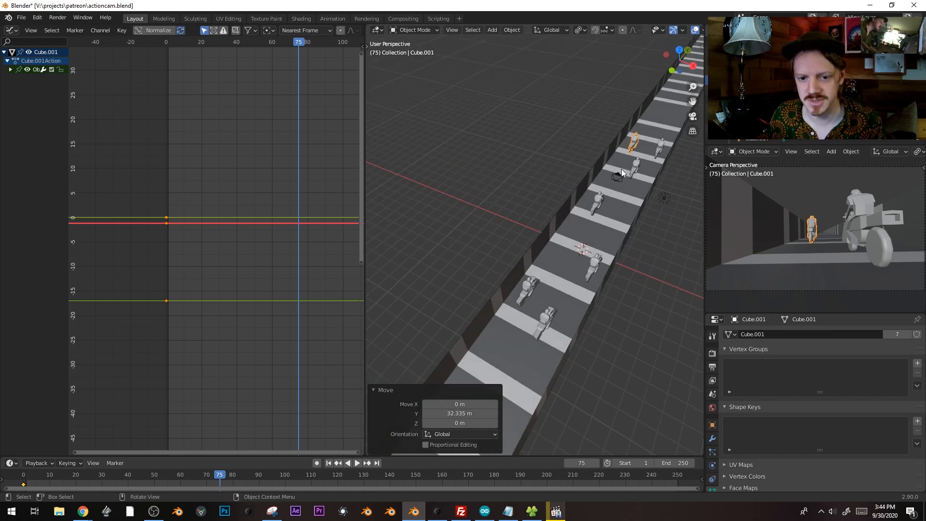
pyautogui.moveTo(590, 235); pyautogui.dragTo(563, 242, button='middle')
# Fine-tune the rider along Y and X, then insert a location and rotation keyframe
pyautogui.press('g')
pyautogui.press('y')
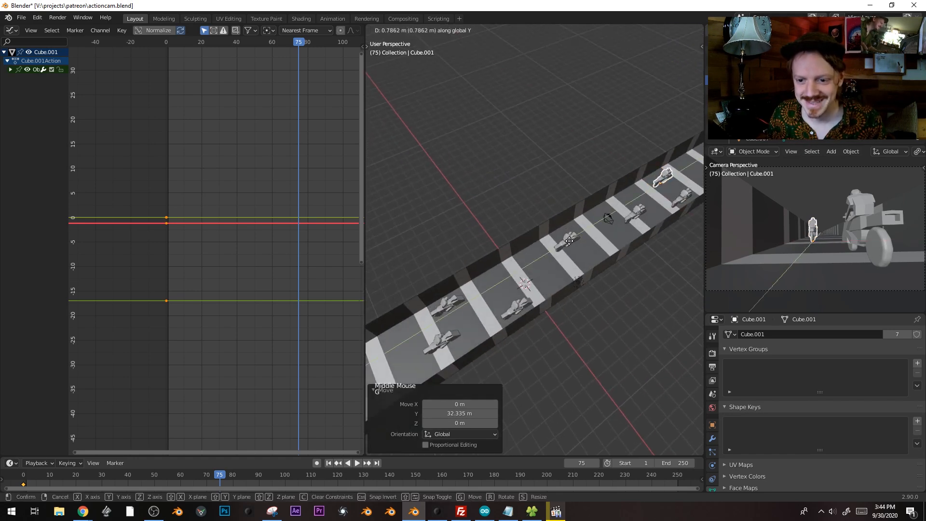
pyautogui.click(569, 240)
pyautogui.press('g')
pyautogui.press('x')
pyautogui.click(578, 245)
pyautogui.press('g')
pyautogui.press('y')
pyautogui.click(581, 243)
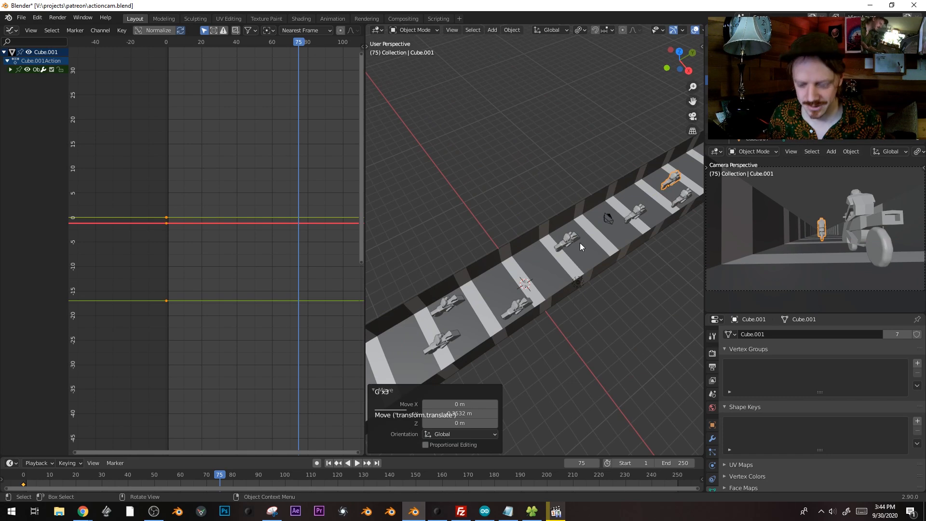
pyautogui.press('i')
pyautogui.click(580, 243)
pyautogui.keyDown('shift'); pyautogui.moveTo(211, 250); pyautogui.dragTo(200, 250, button='middle'); pyautogui.keyUp('shift')
# Set Cube.001's keyframe handles to Vector, test-moving the red curve without keeping changes
pyautogui.press('v')
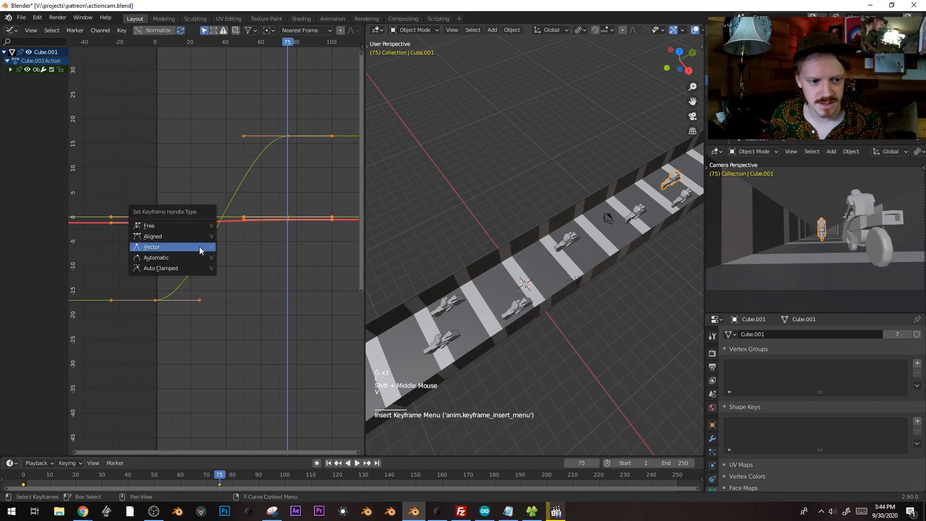
pyautogui.click(199, 250)
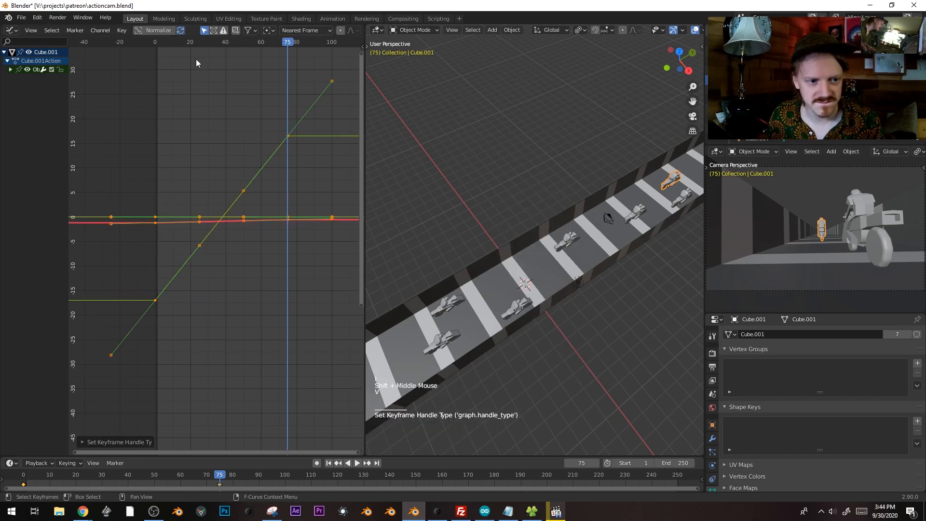
pyautogui.click(157, 219)
pyautogui.press('g')
pyautogui.rightClick(223, 262)
pyautogui.press('l')
pyautogui.press('g')
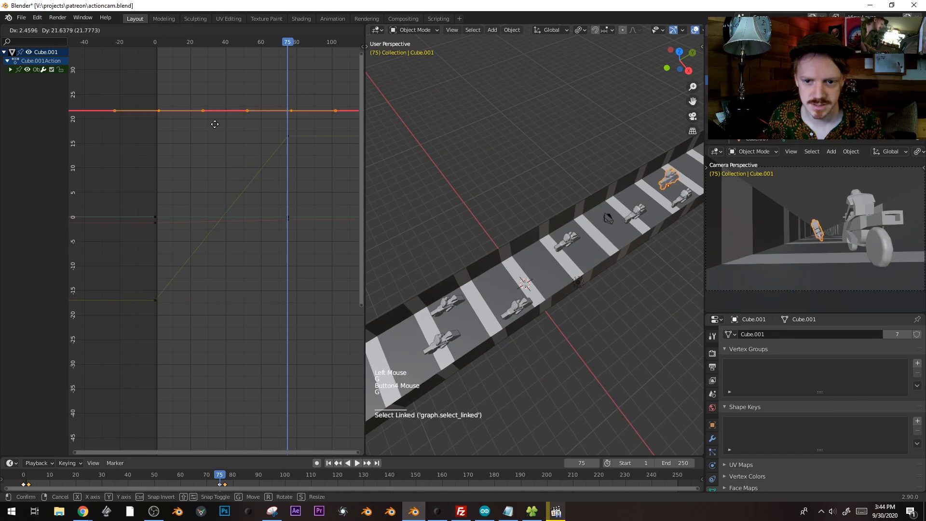
pyautogui.rightClick(215, 198)
pyautogui.click(159, 226)
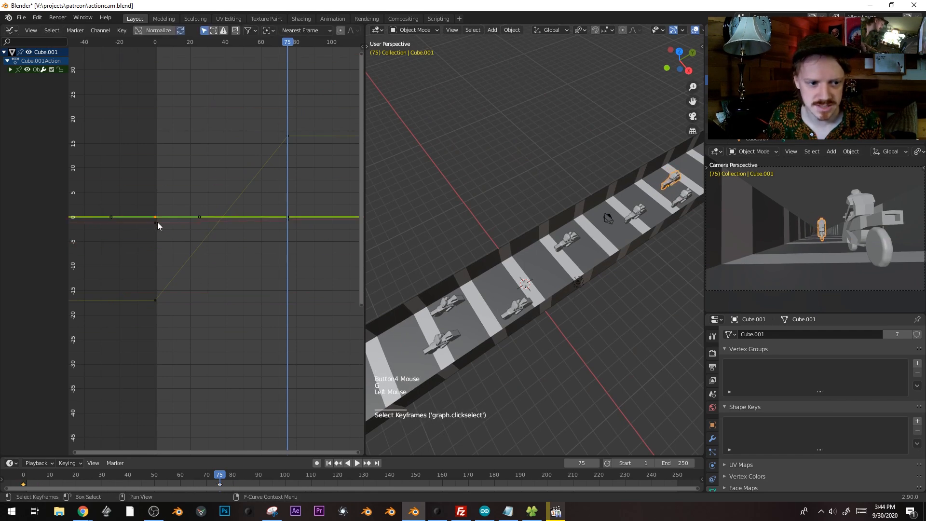
pyautogui.click(159, 224)
pyautogui.press('g')
pyautogui.rightClick(188, 212)
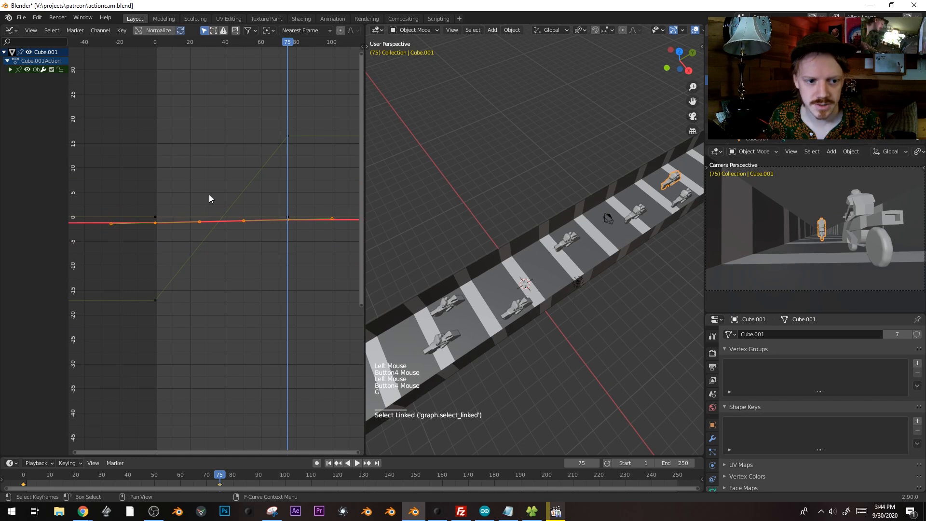
# Go to frame 23, zoom in on the red curve, and select its left keyframe
pyautogui.moveTo(166, 45); pyautogui.dragTo(195, 43)
pyautogui.keyDown('ctrl'); pyautogui.moveTo(269, 193); pyautogui.dragTo(172, 230, button='middle'); pyautogui.keyUp('ctrl')
pyautogui.click(160, 216)
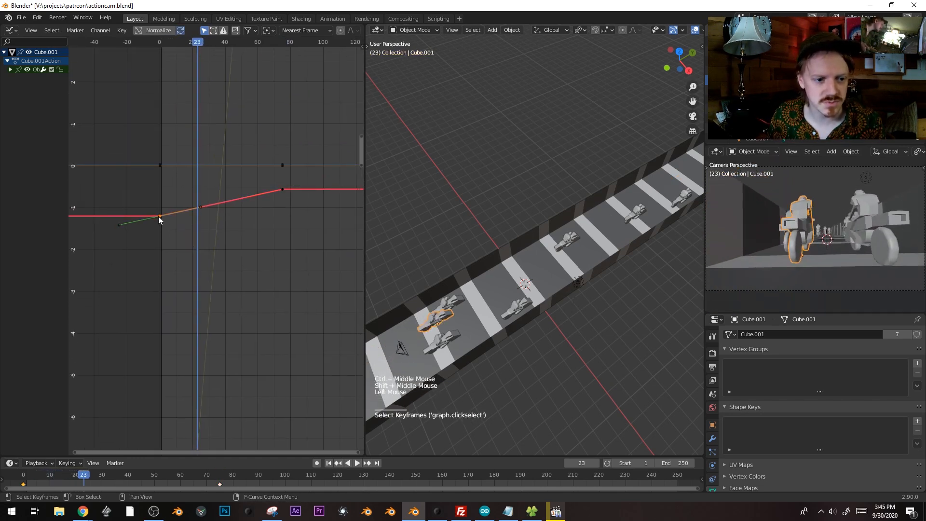
# Duplicate the left keyframe to frame 23 with Aligned handles, raise it, and play back
pyautogui.hotkey('shift', 'd')
pyautogui.click(254, 215)
pyautogui.press('v')
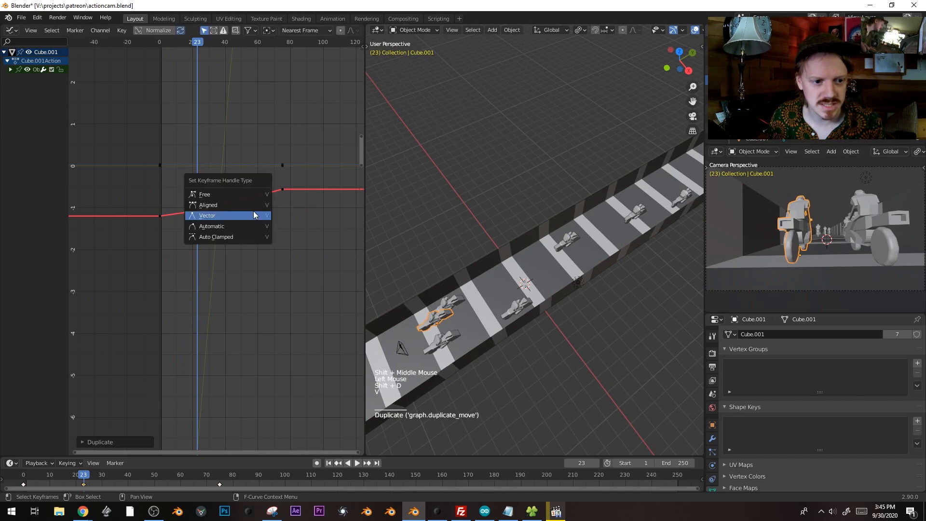
pyautogui.click(253, 210)
pyautogui.press('KP_0')
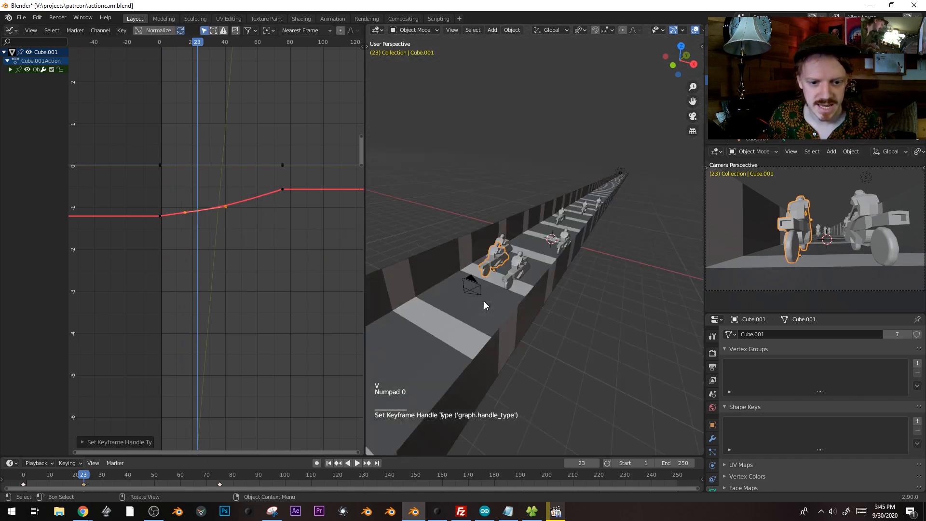
pyautogui.press('g')
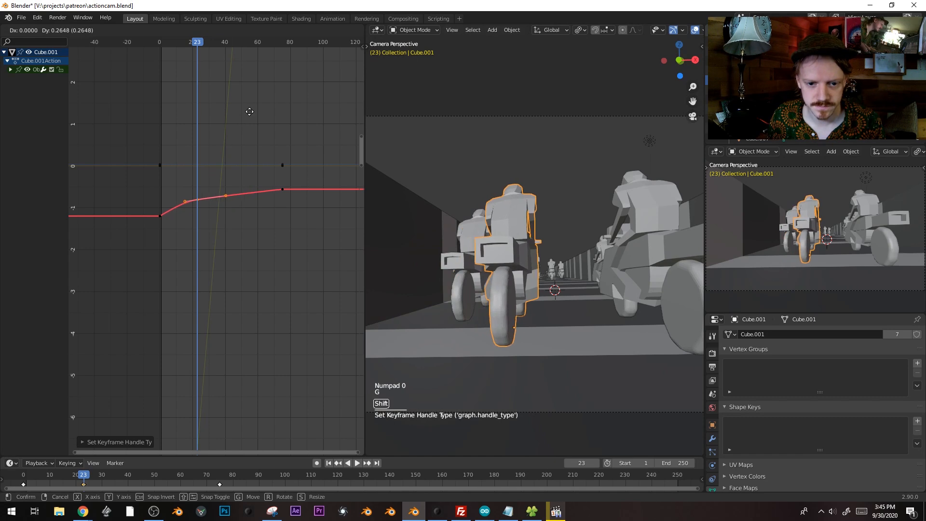
pyautogui.click(252, 102)
pyautogui.press('space')
pyautogui.press('space')
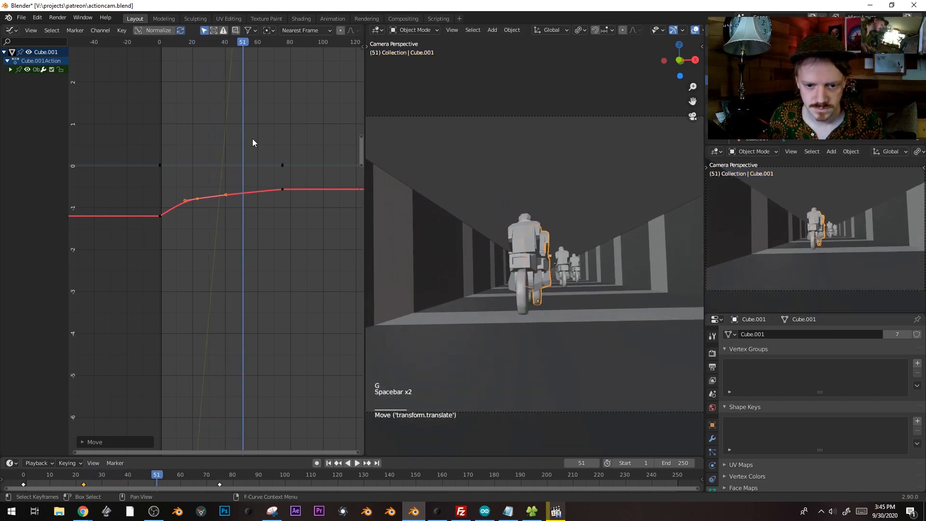
# Copy a keyframe upward to form a peak, then re-tilt and reposition the rise and peak
pyautogui.hotkey('shift', 'd')
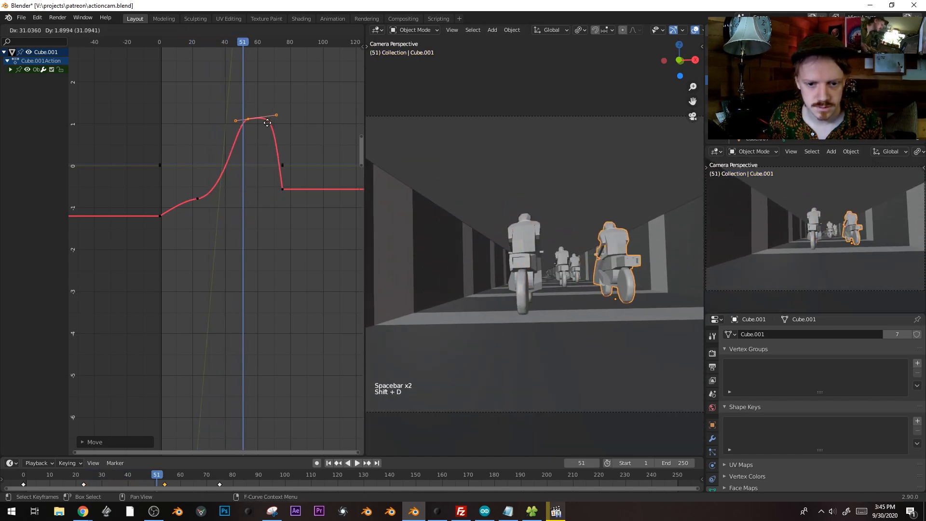
pyautogui.click(257, 128)
pyautogui.moveTo(166, 42); pyautogui.dragTo(239, 42)
pyautogui.click(198, 199)
pyautogui.press('r')
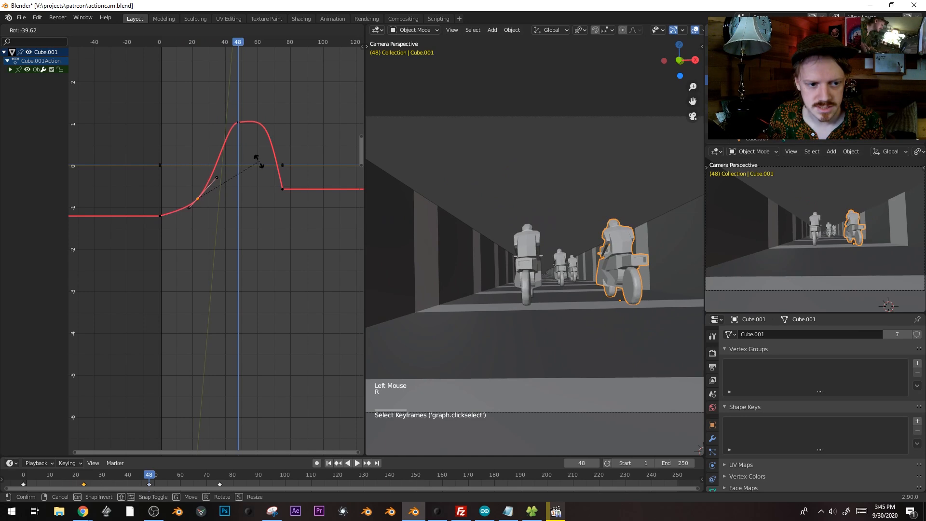
pyautogui.press('g')
pyautogui.click(242, 123)
pyautogui.press('r')
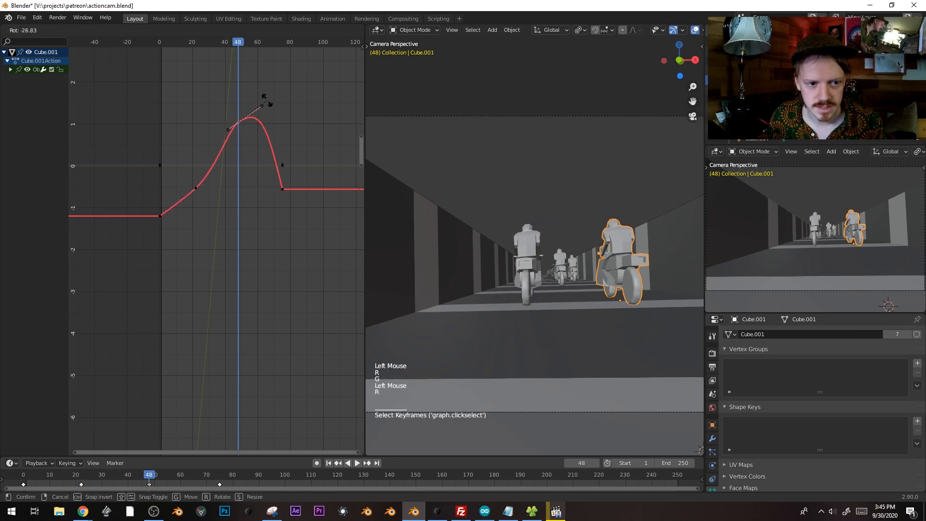
pyautogui.click(265, 100)
pyautogui.moveTo(237, 44)
pyautogui.mouseDown()
pyautogui.moveTo(295, 46)
pyautogui.moveTo(230, 45)
pyautogui.moveTo(243, 47)
pyautogui.mouseUp()
pyautogui.press('g')
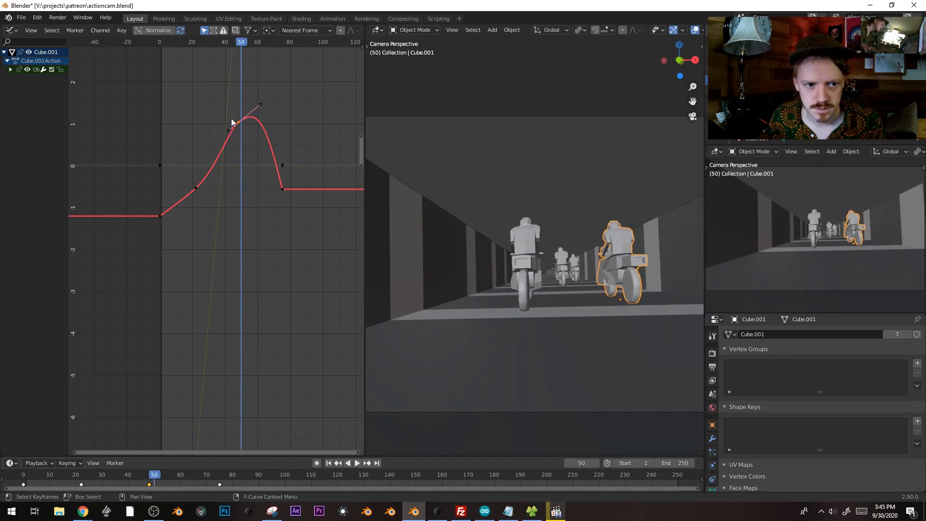
pyautogui.click(217, 162)
# Add a dip keyframe near frame 63, move the end keyframe to frame 96, and replay
pyautogui.moveTo(244, 45); pyautogui.dragTo(266, 44)
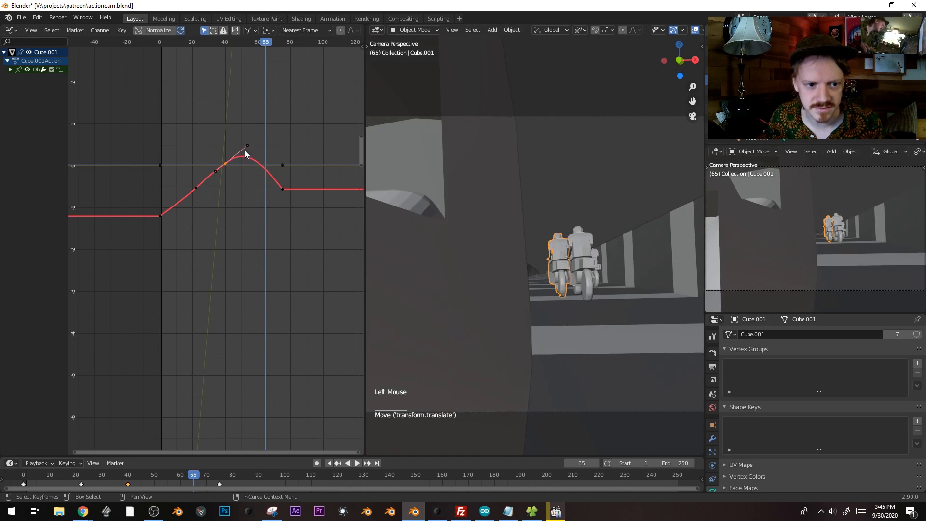
pyautogui.hotkey('shift', 'd')
pyautogui.press('r')
pyautogui.click(327, 198)
pyautogui.press('g')
pyautogui.click(308, 199)
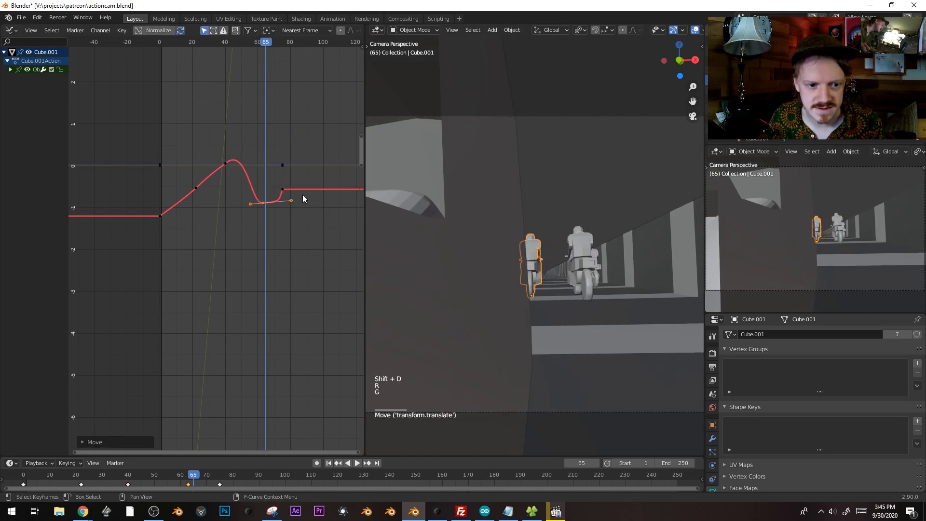
pyautogui.click(282, 190)
pyautogui.press('g')
pyautogui.click(317, 191)
pyautogui.click(263, 203)
pyautogui.press('r')
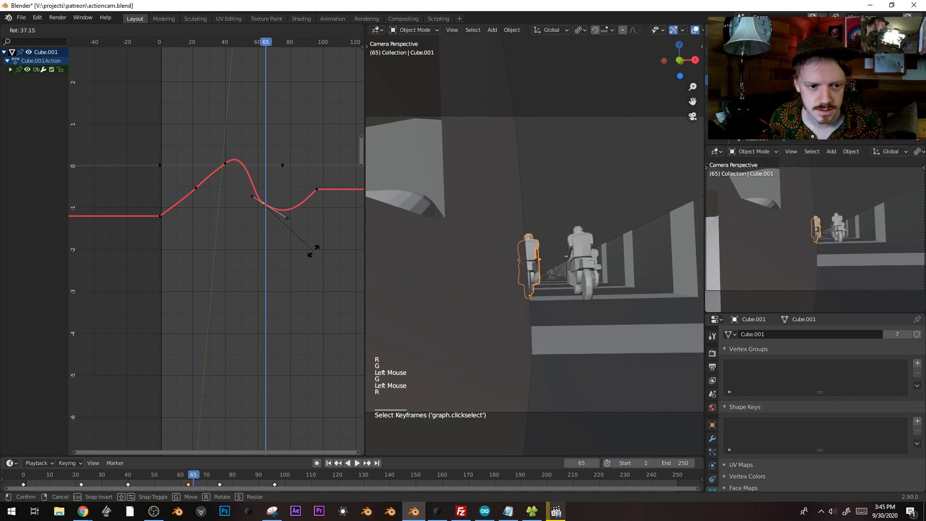
pyautogui.click(309, 247)
pyautogui.moveTo(271, 45); pyautogui.dragTo(188, 45)
pyautogui.press('space')
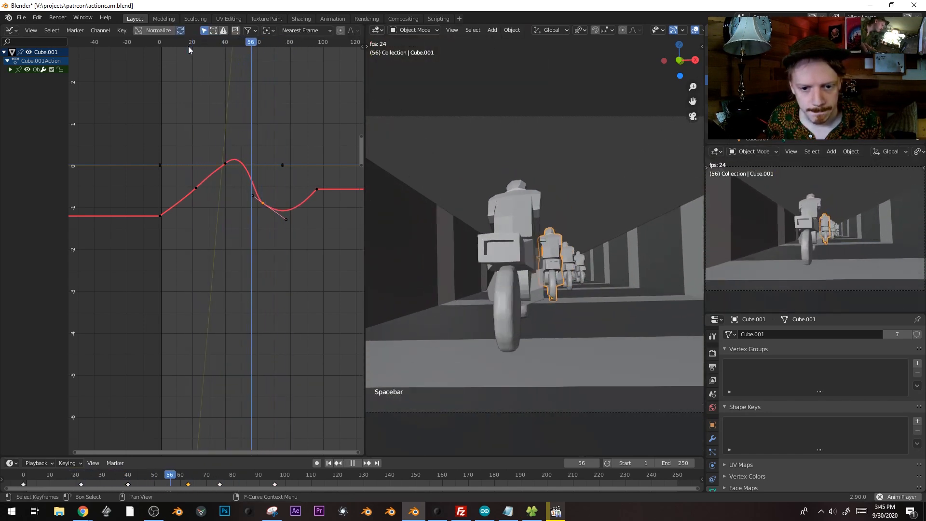
pyautogui.press('space')
pyautogui.click(236, 42)
pyautogui.moveTo(236, 42); pyautogui.dragTo(216, 42)
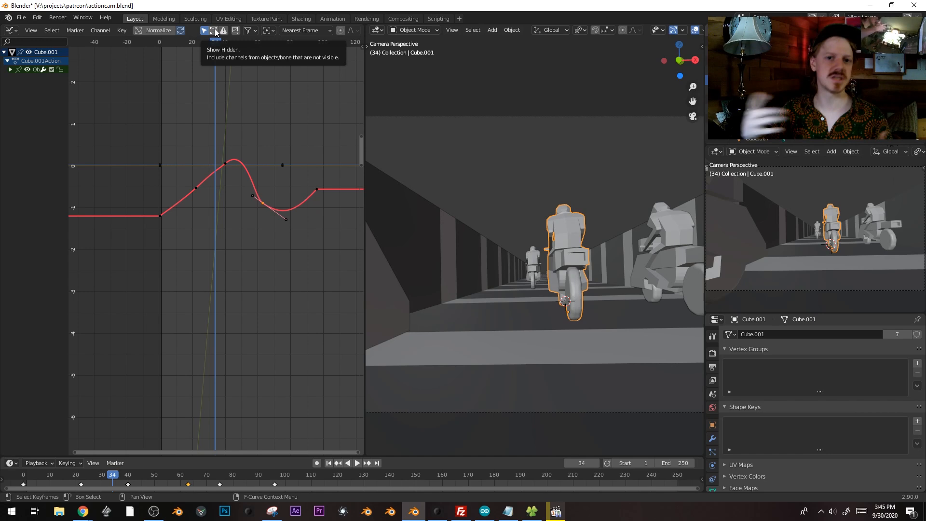
pyautogui.moveTo(181, 42)
pyautogui.mouseDown()
pyautogui.moveTo(163, 42)
pyautogui.moveTo(188, 44)
pyautogui.mouseUp()
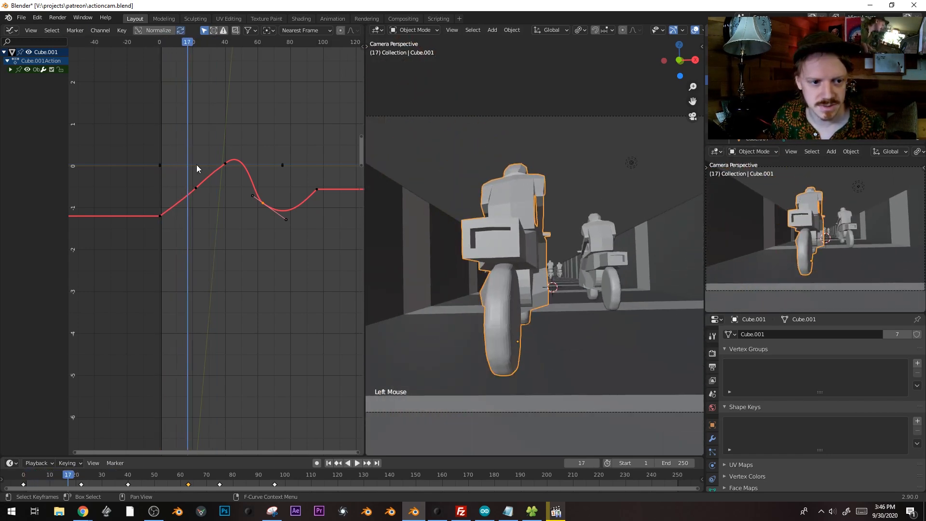
# Re-tilt and lower the frame-22 keyframe, then adjust and shorten the peak keyframe's handles
pyautogui.press('r')
pyautogui.click(261, 163)
pyautogui.press('g')
pyautogui.click(261, 168)
pyautogui.click(224, 160)
pyautogui.press('g')
pyautogui.press('r')
pyautogui.press('s')
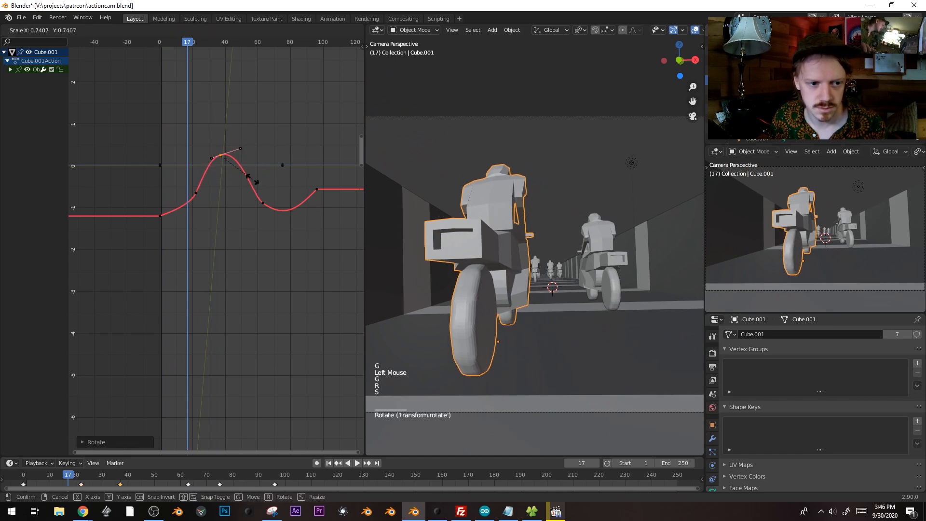
# Replay the animation from around frames 14 and 10 to check the swerve
pyautogui.press('space')
pyautogui.press('space')
pyautogui.click(183, 41)
pyautogui.press('space')
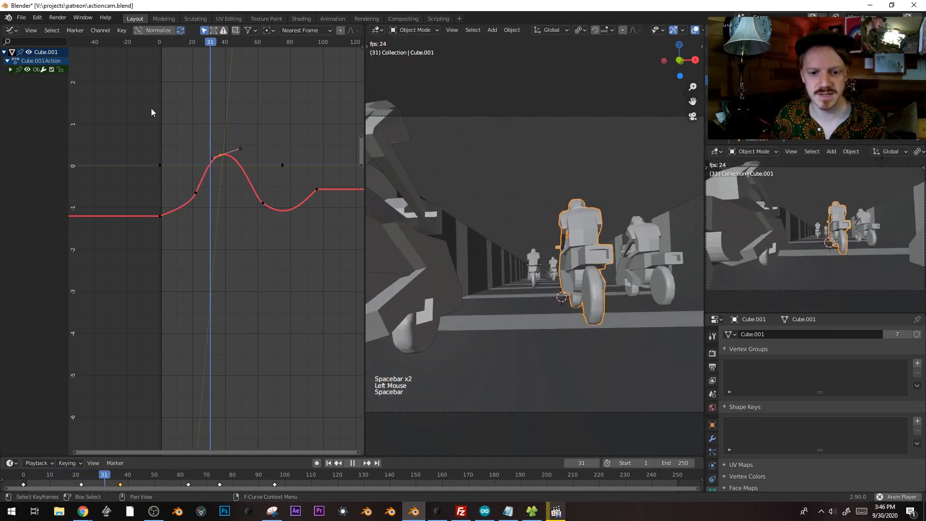
pyautogui.press('space')
pyautogui.press('space')
pyautogui.click(176, 43)
pyautogui.press('space')
pyautogui.press('space')
# Re-tilt and scale the handles of a rising keyframe on the red curve
pyautogui.click(196, 193)
pyautogui.press('r')
pyautogui.press('s')
pyautogui.click(264, 203)
# Move the peak keyframe to frame 40, re-angle its handles, and pull its left handle leftward
pyautogui.click(221, 155)
pyautogui.press('g')
pyautogui.click(225, 154)
pyautogui.press('r')
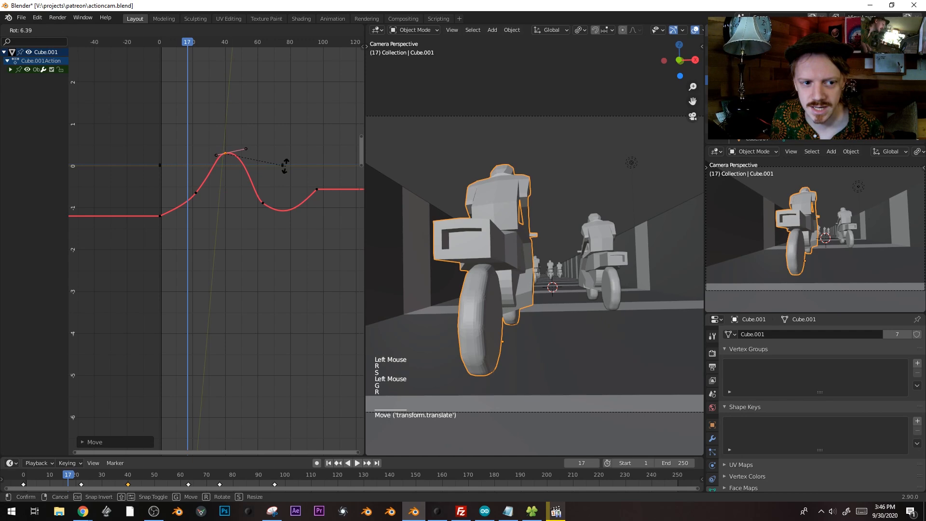
pyautogui.click(288, 166)
pyautogui.press('s')
pyautogui.click(297, 164)
pyautogui.click(214, 155)
pyautogui.press('g')
pyautogui.click(206, 158)
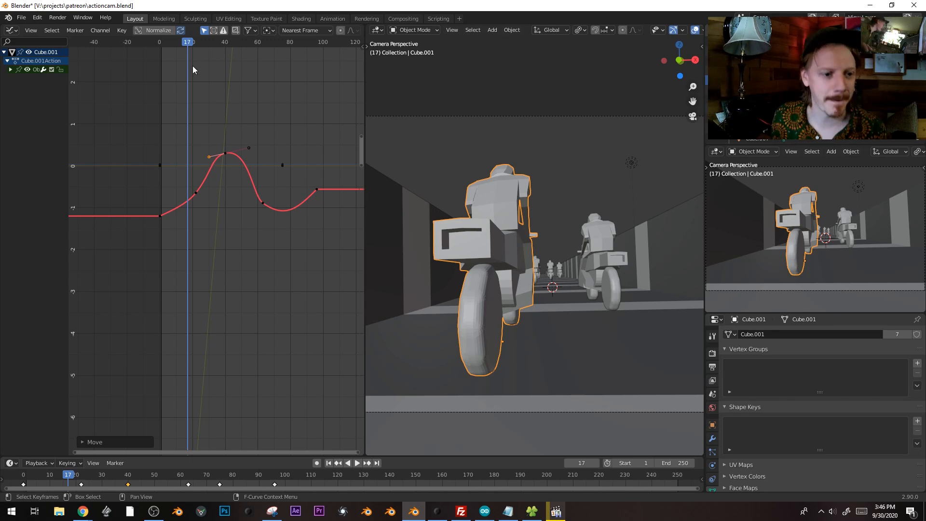
# Play back the animation and scrub from frame 27 to frame 36 to inspect the swerve
pyautogui.press('space')
pyautogui.press('space')
pyautogui.click(161, 45)
pyautogui.press('space')
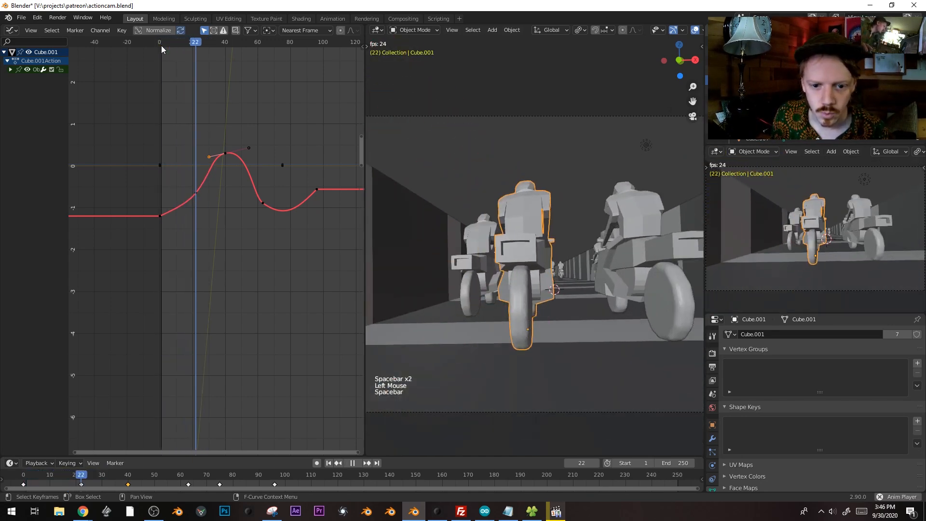
pyautogui.press('space')
pyautogui.click(208, 43)
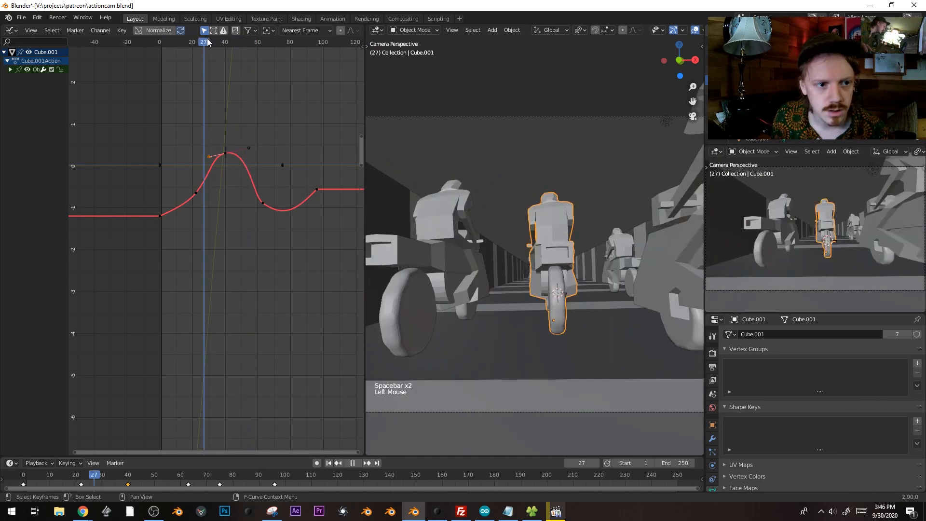
pyautogui.moveTo(207, 43); pyautogui.dragTo(215, 41)
# Move the peak keyframe up and right, then play back to frame 61
pyautogui.press('g')
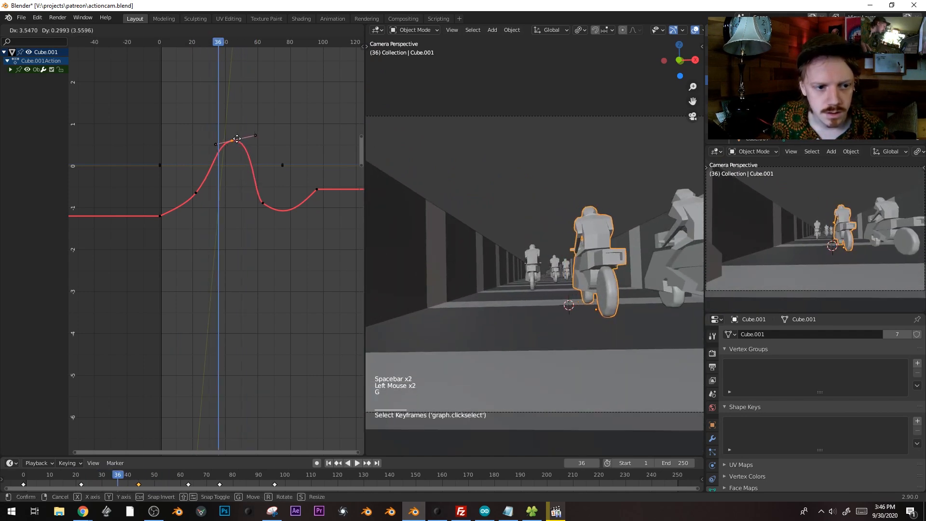
pyautogui.click(238, 142)
pyautogui.press('space')
pyautogui.press('space')
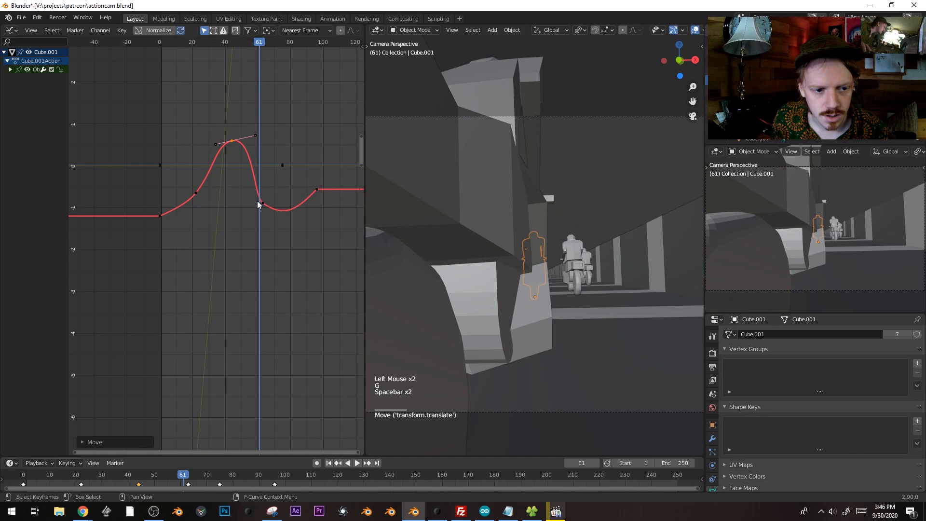
pyautogui.press('space')
pyautogui.press('space')
# Reposition the dip keyframe's Bezier handles to steepen the curve
pyautogui.click(262, 204)
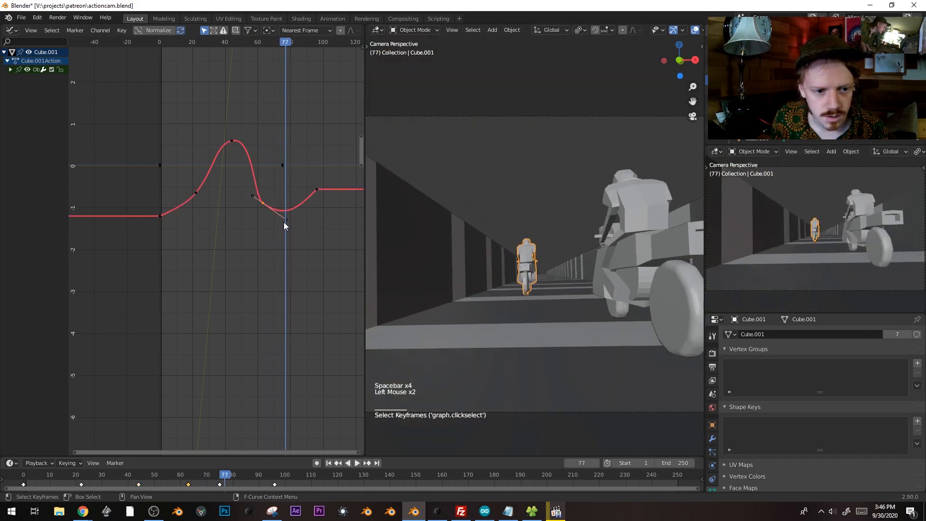
pyautogui.click(284, 222)
pyautogui.press('g')
pyautogui.click(276, 233)
pyautogui.click(251, 186)
pyautogui.press('g')
pyautogui.click(247, 176)
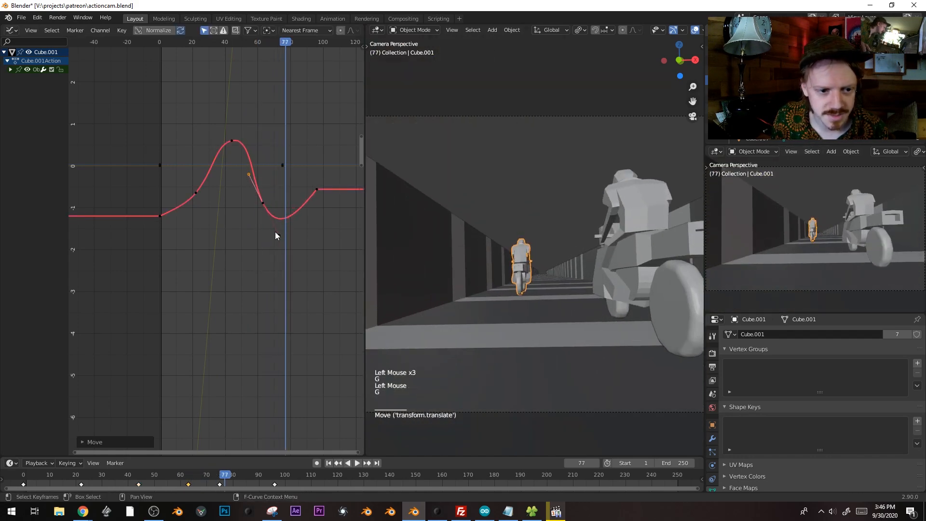
pyautogui.click(277, 235)
# Replay the animation from an earlier frame to preview the steeper dip
pyautogui.press('space')
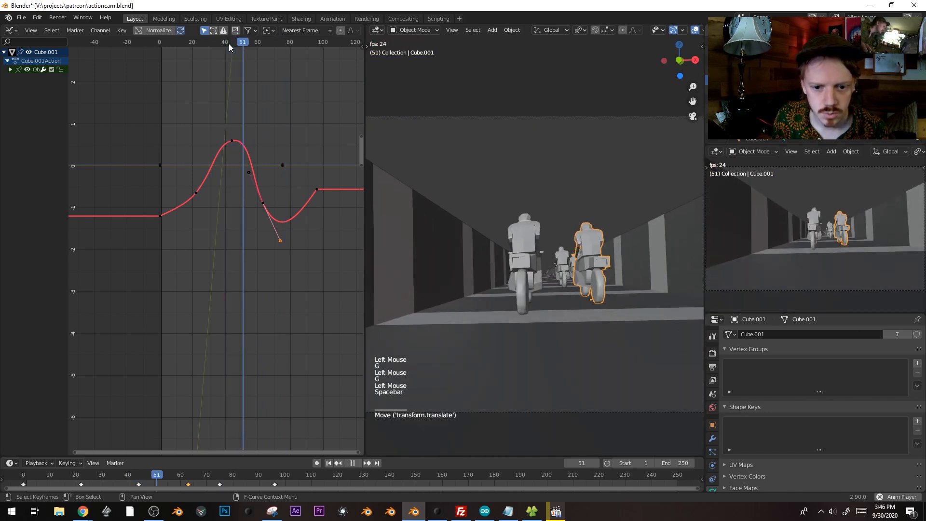
pyautogui.click(183, 45)
pyautogui.press('space')
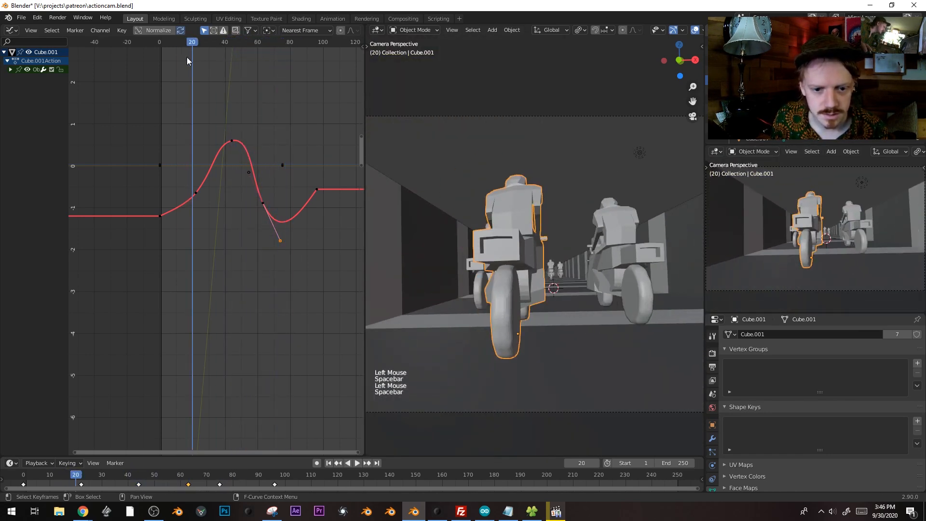
pyautogui.press('space')
pyautogui.press('space')
pyautogui.press('space')
# Rotate, scale and move the selected handles, then replay from the start to check
pyautogui.press('r')
pyautogui.press('s')
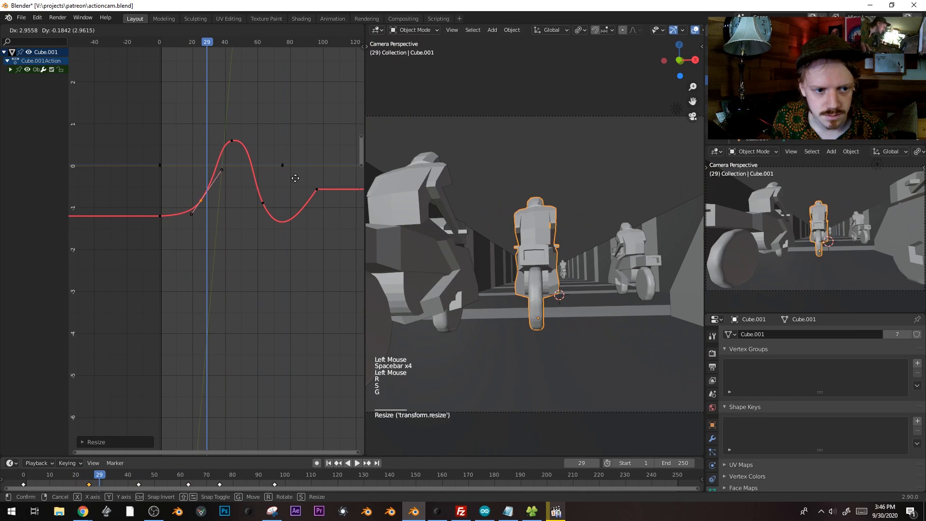
pyautogui.press('g')
pyautogui.press('space')
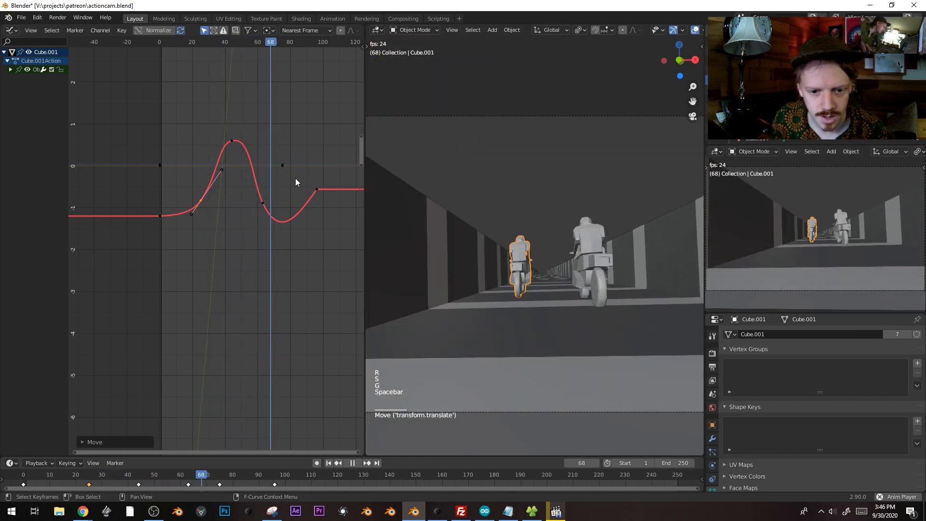
pyautogui.press('space')
pyautogui.click(160, 45)
pyautogui.press('space')
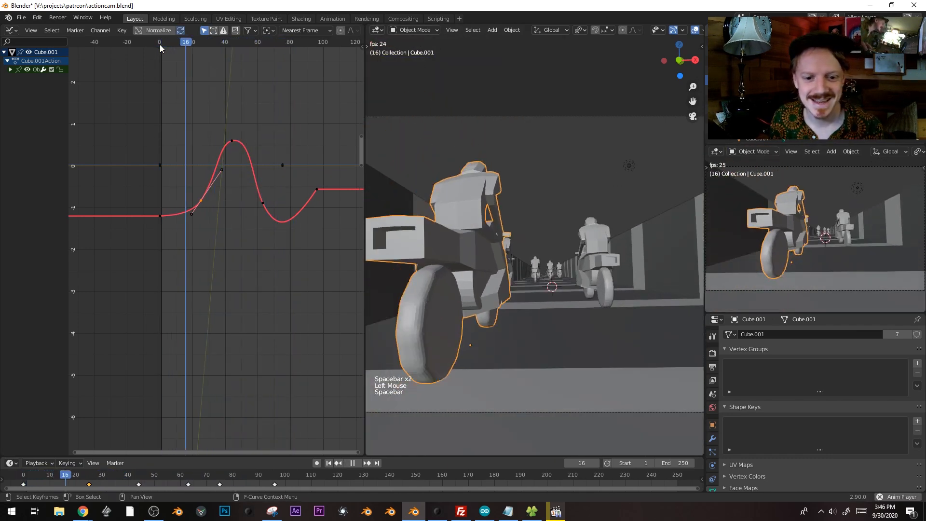
pyautogui.press('space')
# Move and rotate the handles near frame 10, then review playback of the whole bike column
pyautogui.click(175, 43)
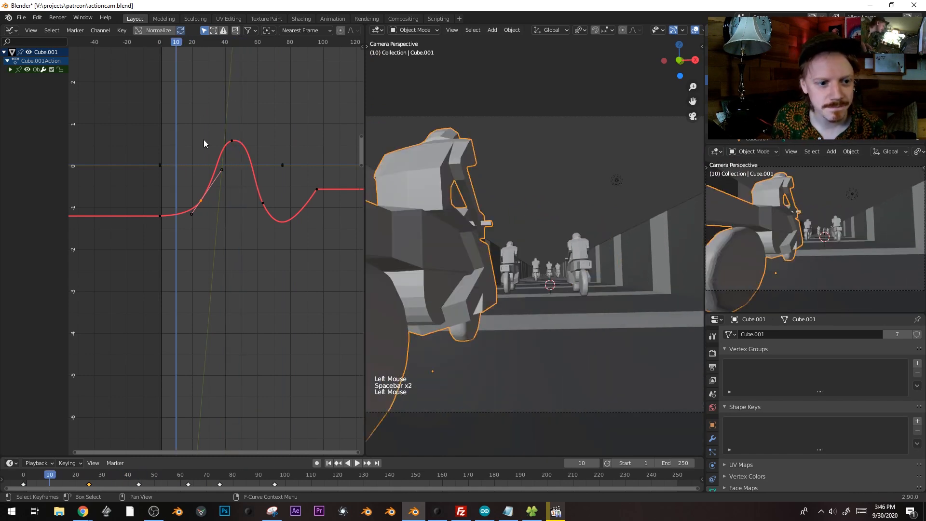
pyautogui.press('g')
pyautogui.press('r')
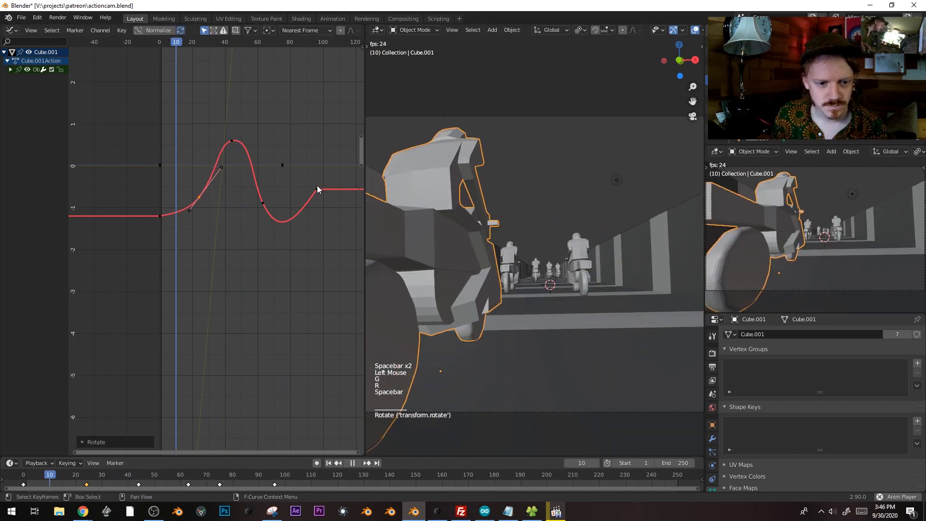
pyautogui.press('space')
pyautogui.press('space')
pyautogui.moveTo(141, 482); pyautogui.dragTo(97, 482)
pyautogui.scroll(-4, 541, 325)
pyautogui.moveTo(552, 272); pyautogui.dragTo(526, 326, button='middle')
# Slide bike Cube.002 along Y, nudge it along X, then preview through the camera
pyautogui.click(513, 318)
pyautogui.press('g')
pyautogui.press('y')
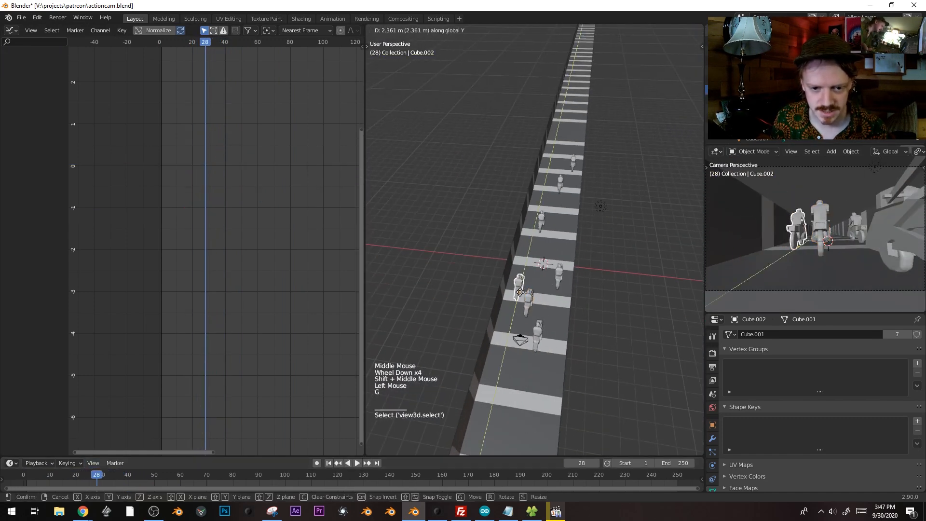
pyautogui.click(527, 278)
pyautogui.press('g')
pyautogui.press('x')
pyautogui.click(533, 278)
pyautogui.press('g')
pyautogui.press('y')
pyautogui.click(531, 276)
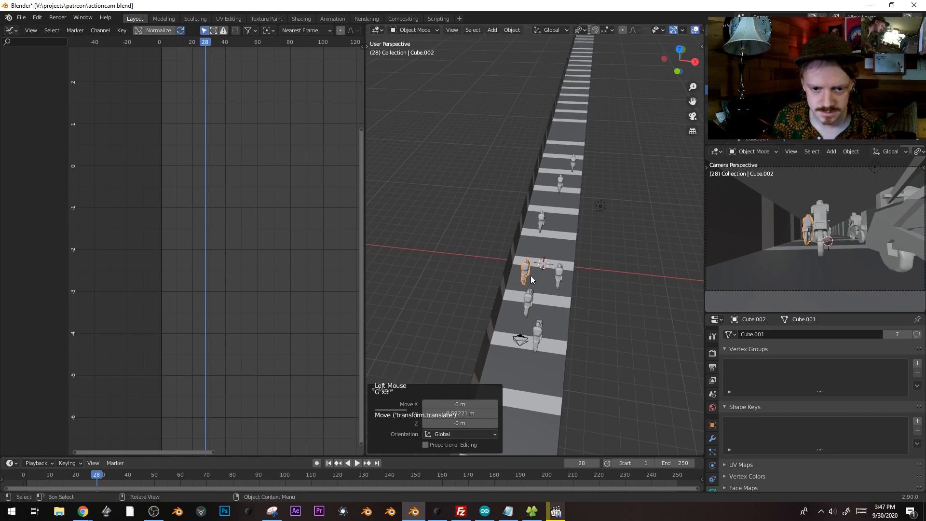
pyautogui.press('KP_0')
pyautogui.press('space')
pyautogui.press('space')
# At frame 56, nudge bike Cube.006 about 0.28485 m sideways along X
pyautogui.click(170, 475)
pyautogui.scroll(-2, 566, 291)
pyautogui.moveTo(536, 279); pyautogui.dragTo(565, 265, button='middle')
pyautogui.scroll(-4, 567, 291)
pyautogui.click(621, 192)
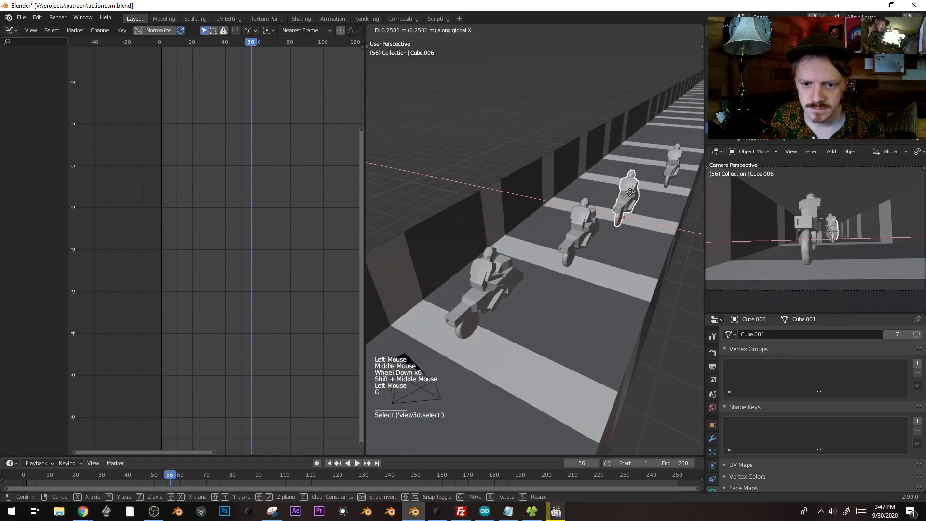
pyautogui.press('g')
pyautogui.press('space')
pyautogui.press('space')
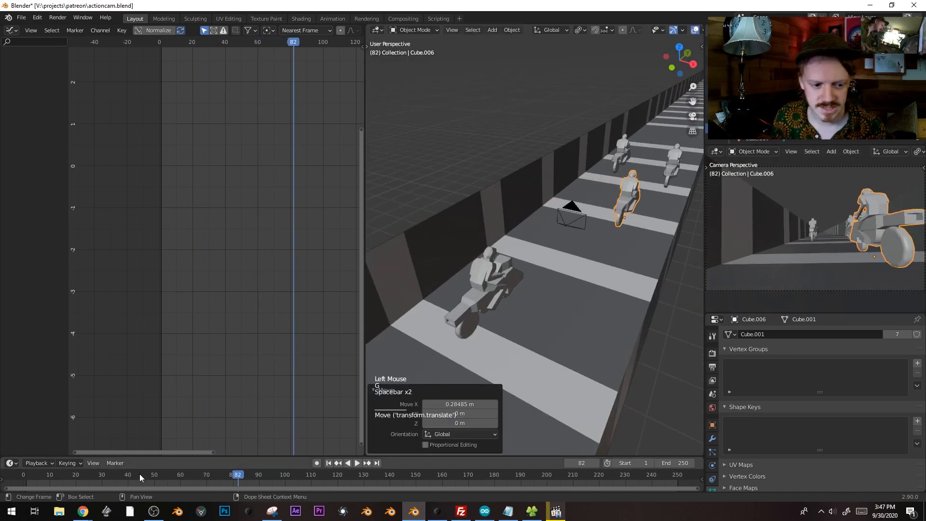
# Return to frame 0 and select the striped road
pyautogui.click(107, 475)
pyautogui.moveTo(100, 475); pyautogui.dragTo(18, 455)
pyautogui.scroll(-6, 534, 238)
pyautogui.scroll(1, 578, 208)
pyautogui.scroll(-2, 579, 207)
pyautogui.click(623, 171)
pyautogui.scroll(-8, 623, 171)
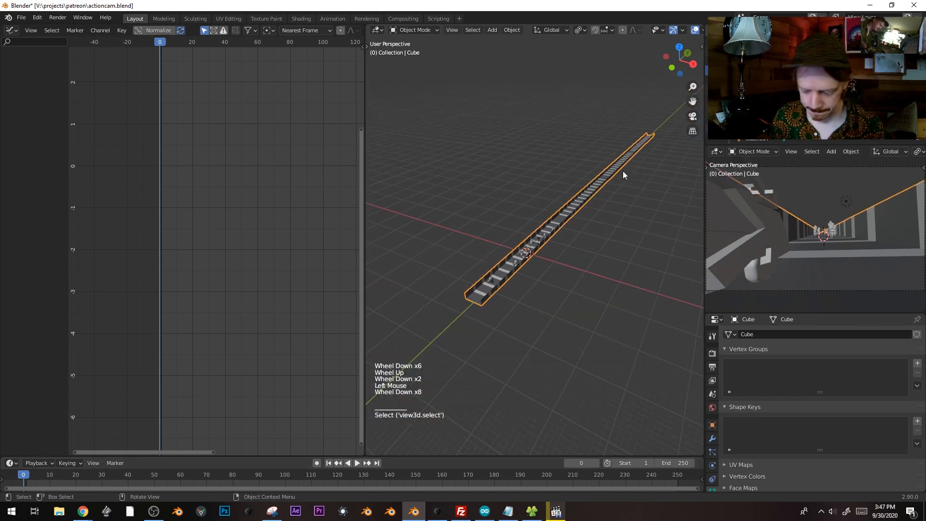
# Keyframe the road's location at frame 0, slide it about 69 m along Y, and keyframe it at frame 75
pyautogui.press('i')
pyautogui.click(610, 140)
pyautogui.moveTo(35, 475); pyautogui.dragTo(220, 477)
pyautogui.press('g')
pyautogui.press('y')
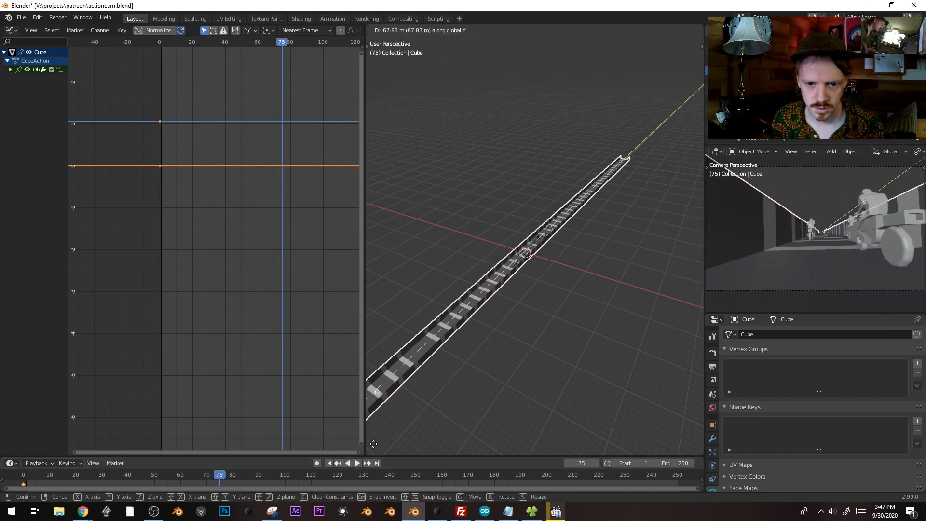
pyautogui.click(410, 410)
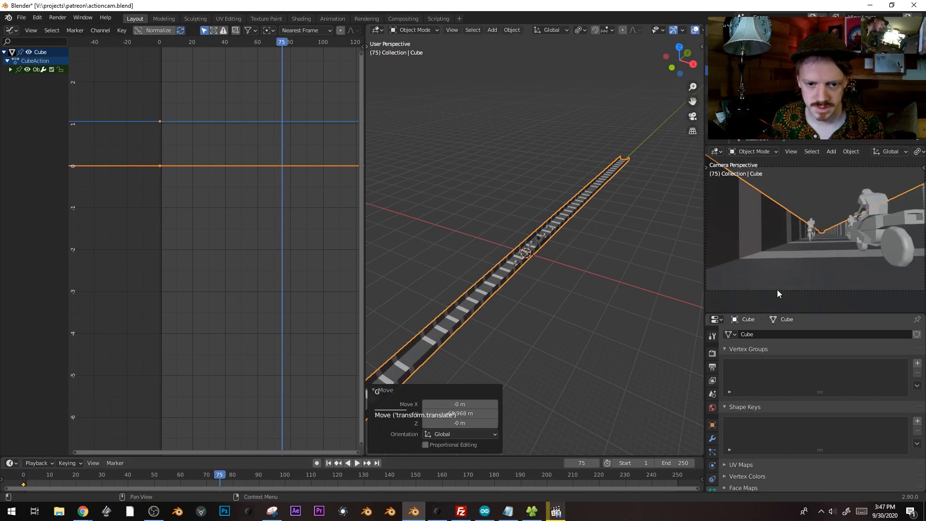
pyautogui.press('i')
pyautogui.click(613, 226)
# Set all the road's keyframes to Vector handles for constant speed, then deselect everything
pyautogui.press('a')
pyautogui.press('v')
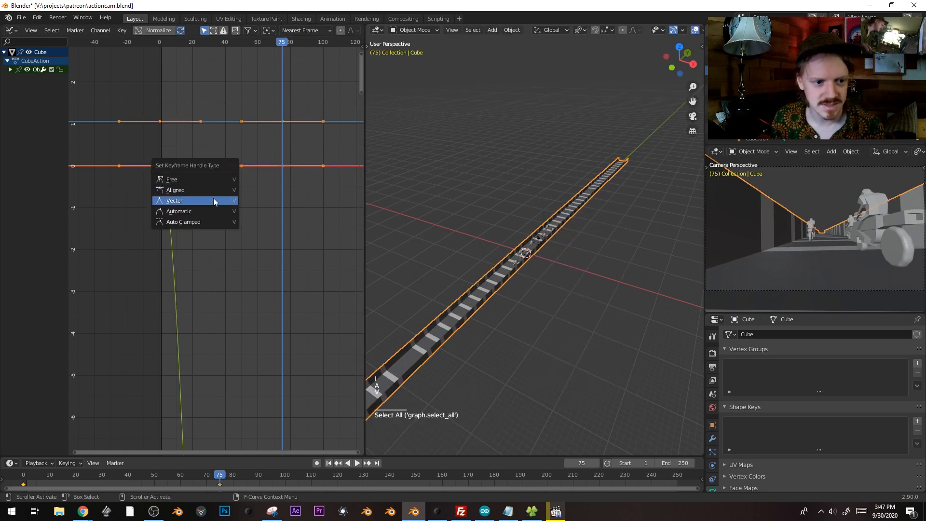
pyautogui.click(213, 199)
pyautogui.hotkey('alt', 'a')
pyautogui.keyDown('alt'); pyautogui.scroll(1, 482, 255); pyautogui.keyUp('alt')
pyautogui.scroll(1, 516, 259)
# Select bike Cube.004, frame it, and view the track from the top
pyautogui.click(511, 273)
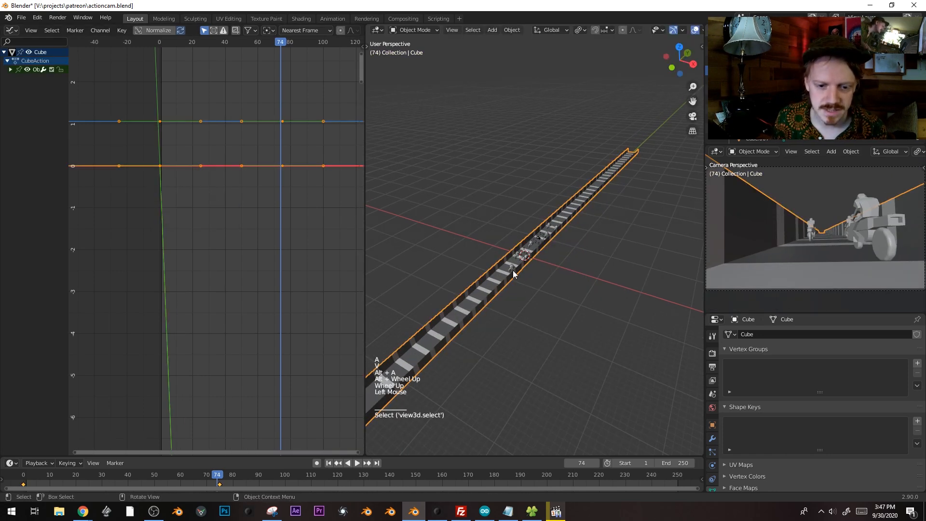
pyautogui.click(513, 270)
pyautogui.press('KP_Decimal')
pyautogui.press('KP_7')
pyautogui.scroll(-7, 541, 273)
pyautogui.scroll(1, 541, 274)
pyautogui.scroll(-7, 525, 210)
pyautogui.scroll(1, 525, 210)
pyautogui.keyDown('shift'); pyautogui.moveTo(524, 209); pyautogui.dragTo(519, 265, button='middle'); pyautogui.keyUp('shift')
pyautogui.scroll(-2, 519, 264)
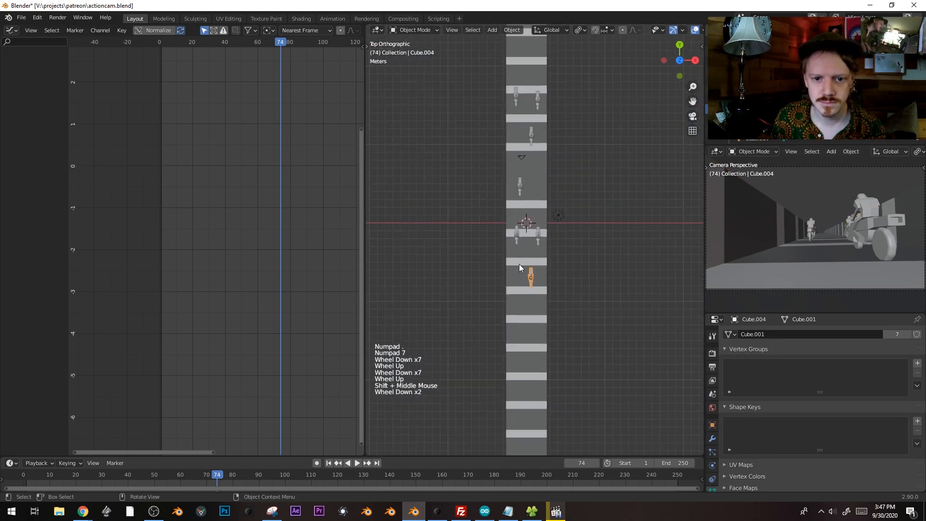
pyautogui.press('KP_0')
pyautogui.press('space')
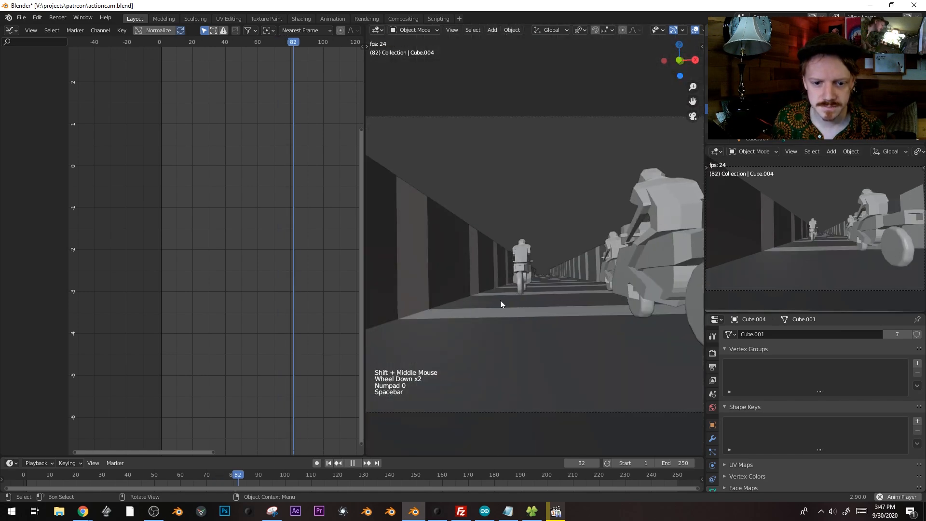
pyautogui.press('space')
pyautogui.moveTo(98, 476); pyautogui.dragTo(25, 476)
pyautogui.press('space')
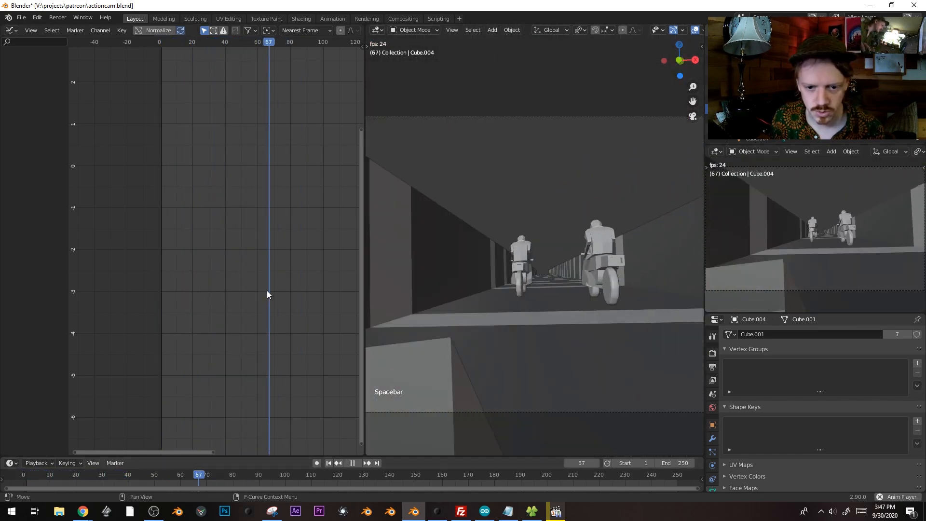
pyautogui.press('space')
pyautogui.moveTo(72, 475)
pyautogui.mouseDown()
pyautogui.moveTo(45, 476)
pyautogui.moveTo(91, 476)
pyautogui.moveTo(78, 475)
pyautogui.mouseUp()
pyautogui.hotkey('shift', 'alt', 'z')
pyautogui.click(507, 200)
# Restore overlays, select Cube.001, and shift its red curve's frame-0 key about 7 frames later
pyautogui.hotkey('shift', 'alt', 'z')
pyautogui.click(507, 200)
pyautogui.click(159, 167)
pyautogui.click(158, 168)
pyautogui.press('g')
pyautogui.rightClick(247, 189)
pyautogui.press('g')
pyautogui.click(206, 174)
# At frame 23, lower the keys, give them Automatic handles, and duplicate one near frame -6
pyautogui.click(198, 44)
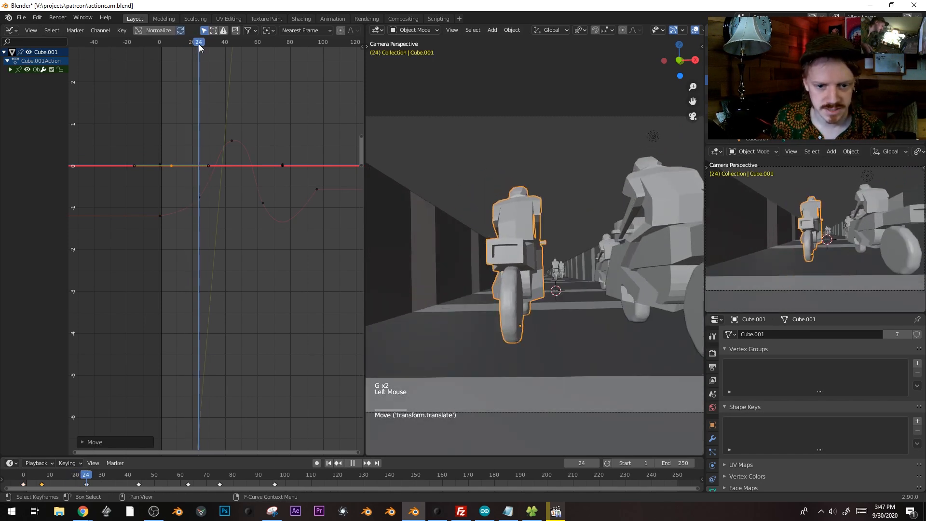
pyautogui.press('g')
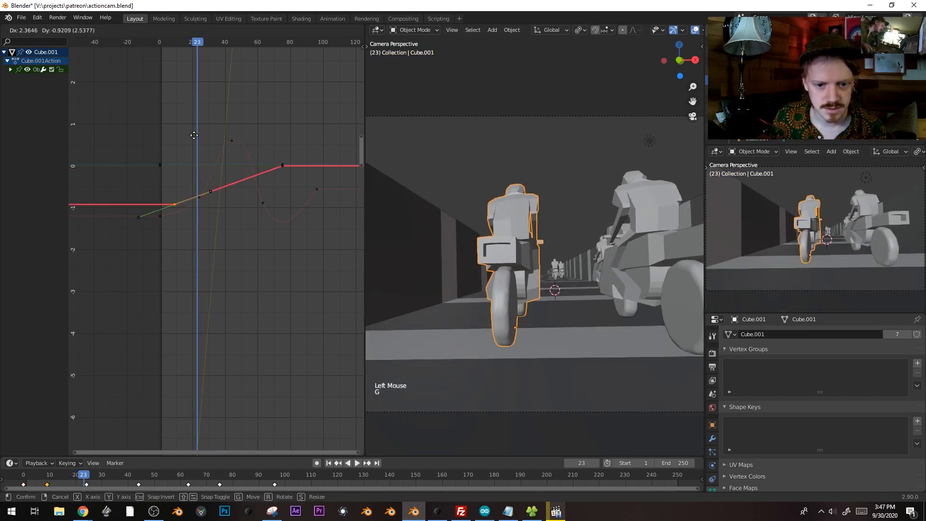
pyautogui.click(243, 201)
pyautogui.press('v')
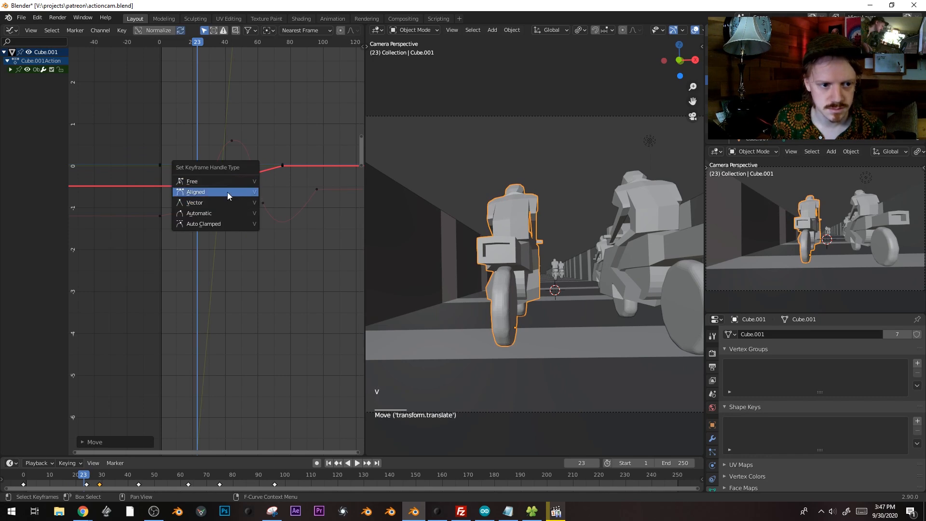
pyautogui.click(226, 213)
pyautogui.hotkey('shift', 'd')
pyautogui.click(142, 153)
# Move the key near frame 29 to frame 21 and duplicate it lower at frame 35
pyautogui.click(176, 41)
pyautogui.moveTo(177, 42); pyautogui.dragTo(210, 46)
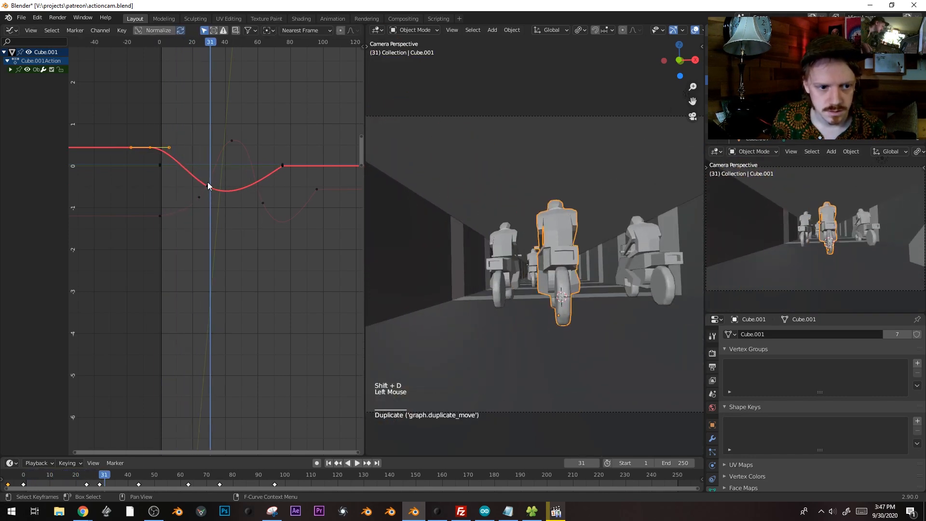
pyautogui.click(208, 186)
pyautogui.press('g')
pyautogui.click(195, 169)
pyautogui.hotkey('shift', 'd')
pyautogui.click(217, 304)
# Stretch the graph's vertical scale and toggle Normalize on and back off
pyautogui.keyDown('ctrl'); pyautogui.moveTo(255, 194); pyautogui.dragTo(255, 194, button='middle'); pyautogui.keyUp('ctrl')
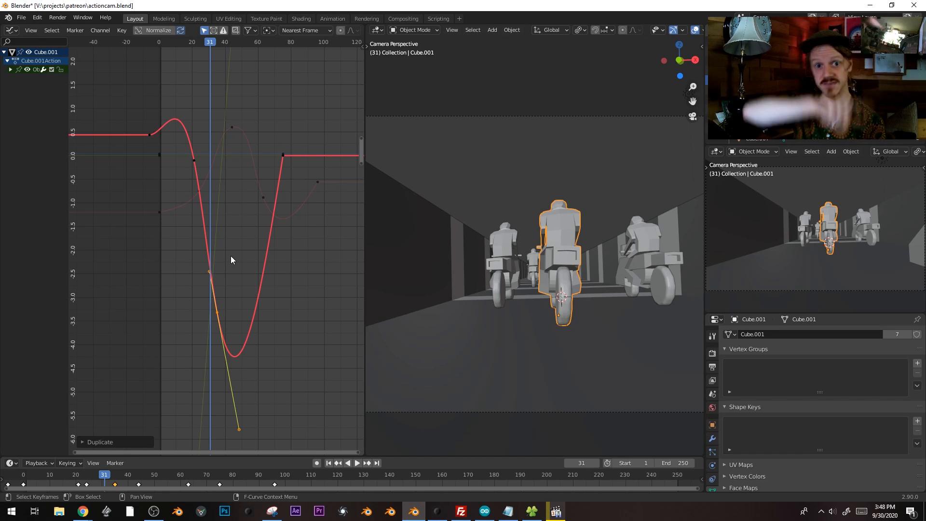
pyautogui.click(147, 29)
pyautogui.click(147, 30)
# Turn Normalize back on, recentre the curves, and drag the rider's keyframe down, undoing the last move
pyautogui.click(148, 30)
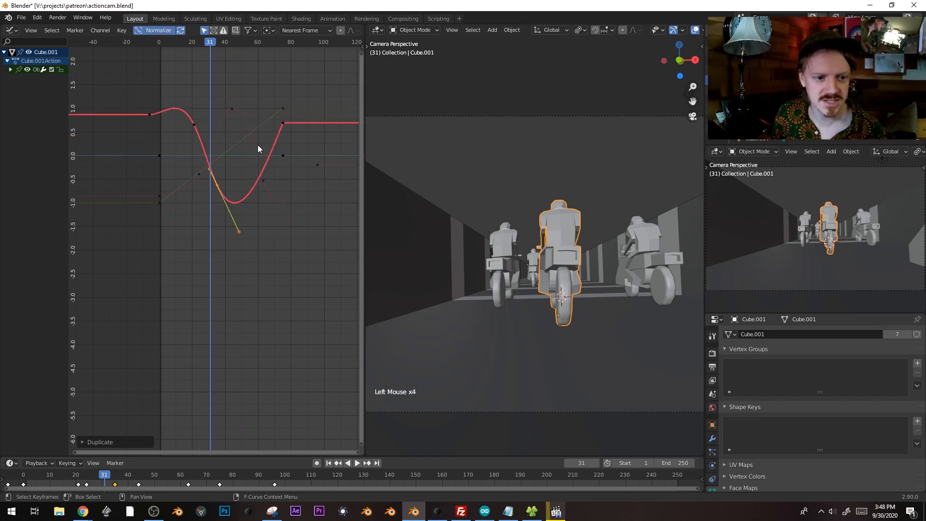
pyautogui.keyDown('shift'); pyautogui.moveTo(188, 126); pyautogui.dragTo(188, 203, button='middle'); pyautogui.keyUp('shift')
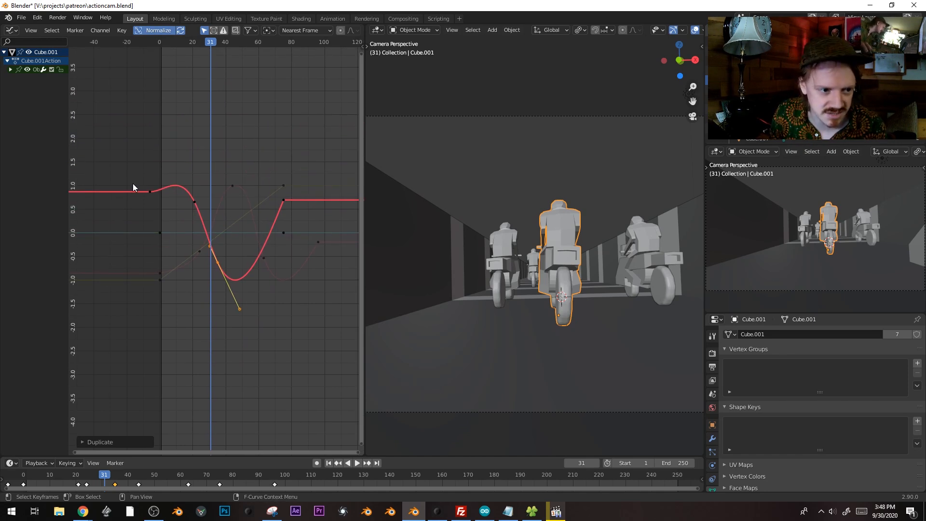
pyautogui.press('g')
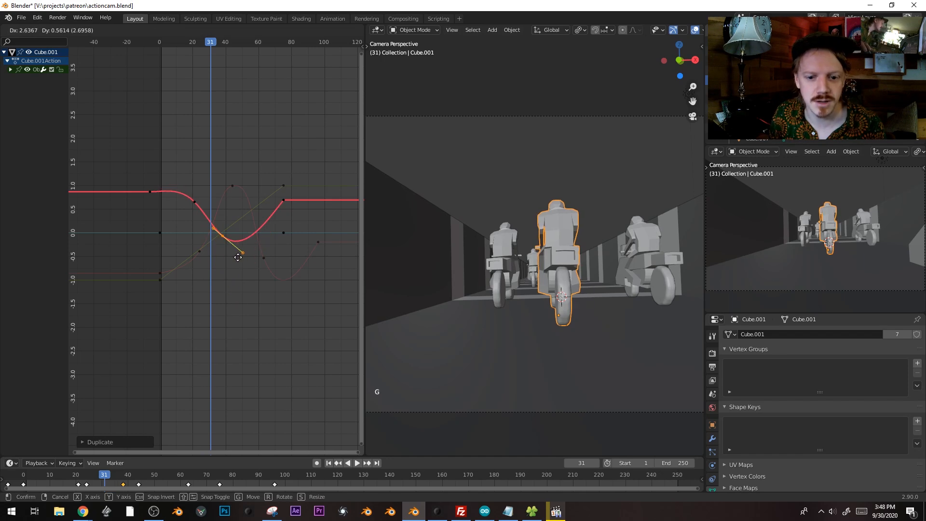
pyautogui.click(234, 290)
pyautogui.press('g')
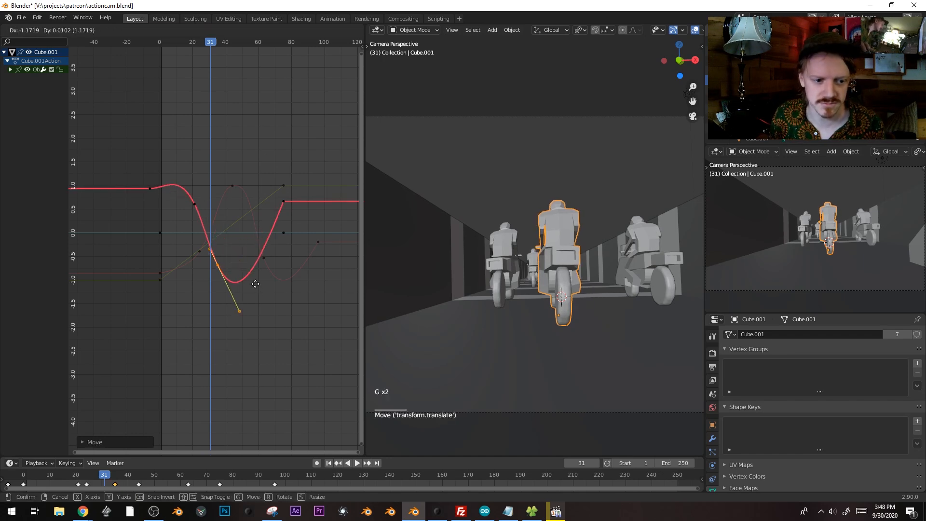
pyautogui.click(252, 262)
pyautogui.press('g')
pyautogui.click(265, 373)
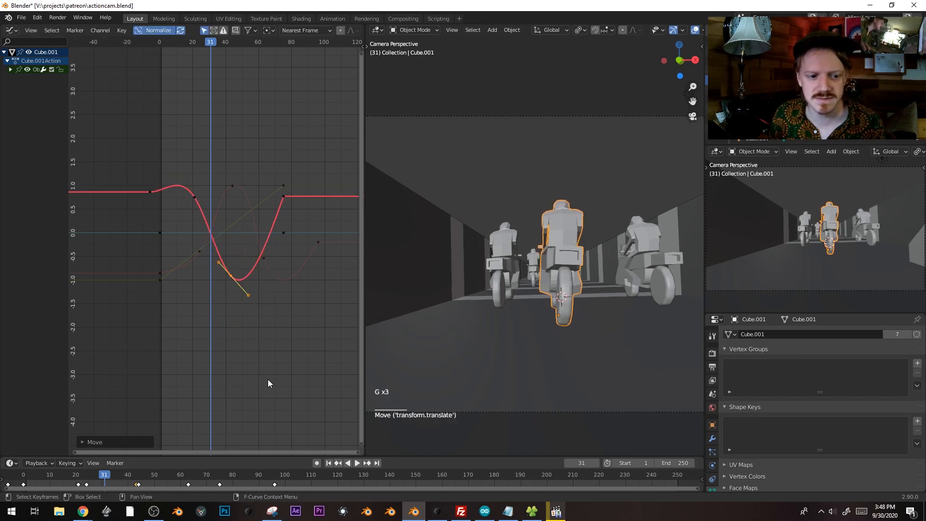
pyautogui.hotkey('ctrl', 'z')
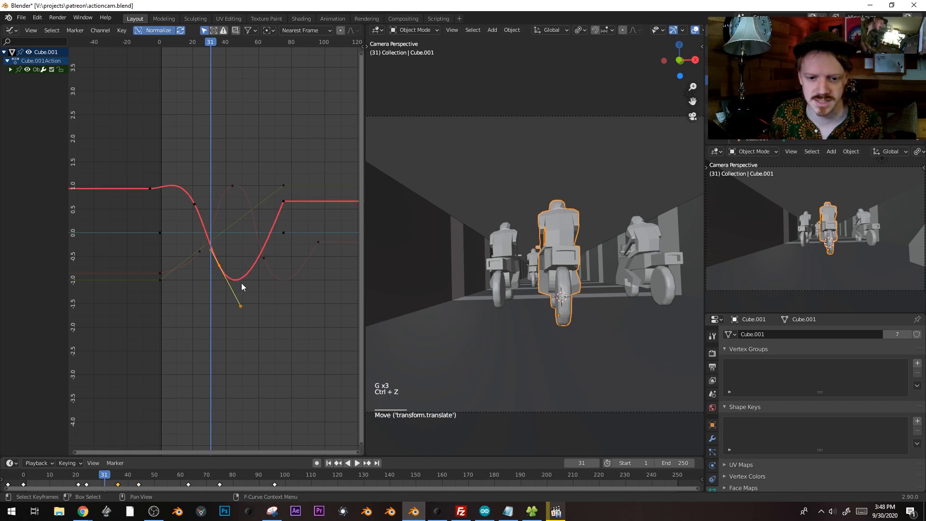
# Pull the keyframe into a deep dip with a values-only move, nudge it, and play to check
pyautogui.press('g')
pyautogui.click(263, 199)
pyautogui.press('g')
pyautogui.click(265, 338)
pyautogui.keyDown('ctrl'); pyautogui.moveTo(265, 338); pyautogui.dragTo(259, 198, button='middle'); pyautogui.keyUp('ctrl')
pyautogui.press('g')
pyautogui.press('y')
pyautogui.click(264, 242)
pyautogui.press('g')
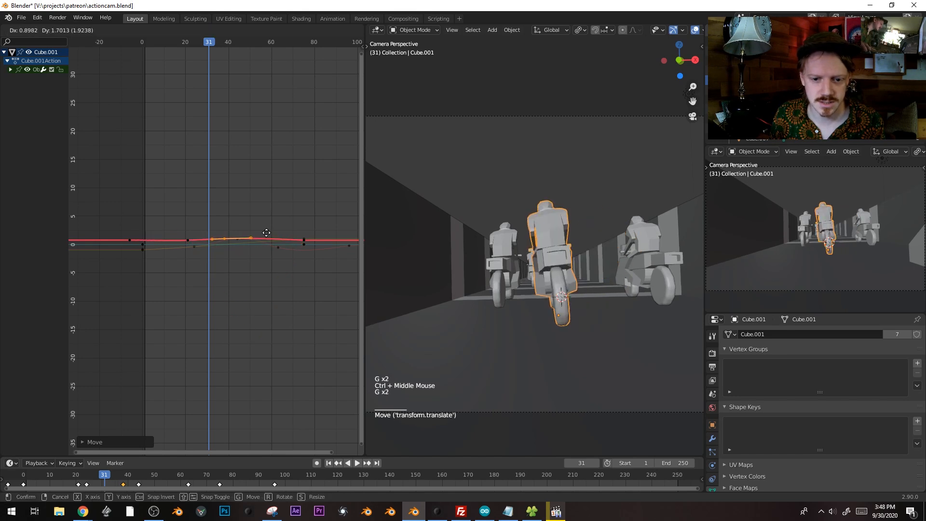
pyautogui.click(263, 242)
pyautogui.press('space')
pyautogui.press('space')
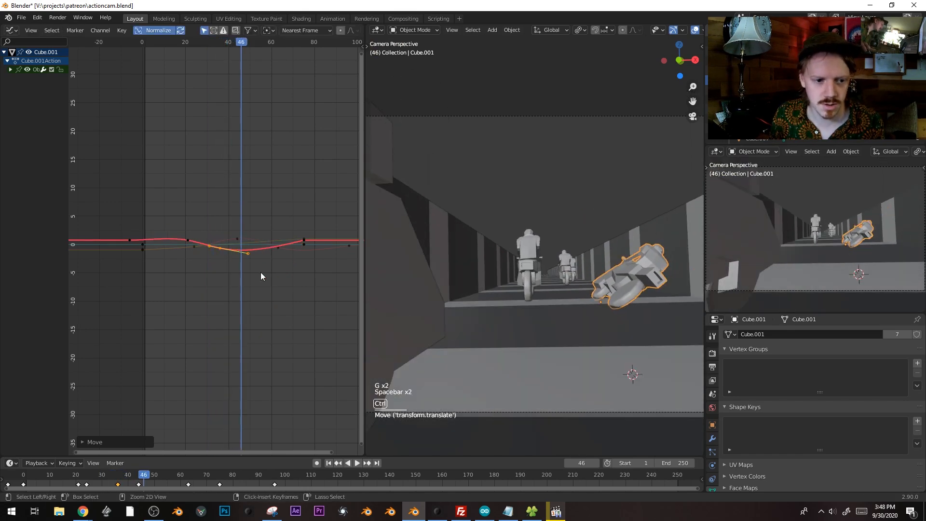
# Rotate the dip keyframe's handles, shift it lower and right, and scrub frames 26 to 45
pyautogui.keyDown('ctrl'); pyautogui.moveTo(261, 273); pyautogui.dragTo(258, 266, button='middle'); pyautogui.keyUp('ctrl')
pyautogui.press('r')
pyautogui.click(274, 237)
pyautogui.press('g')
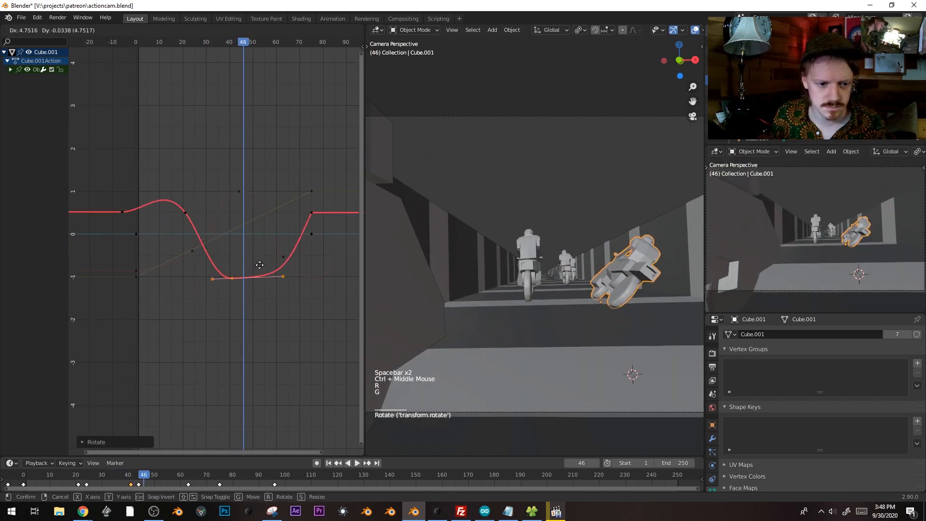
pyautogui.click(235, 221)
pyautogui.press('g')
pyautogui.click(201, 53)
pyautogui.moveTo(196, 44); pyautogui.dragTo(234, 45)
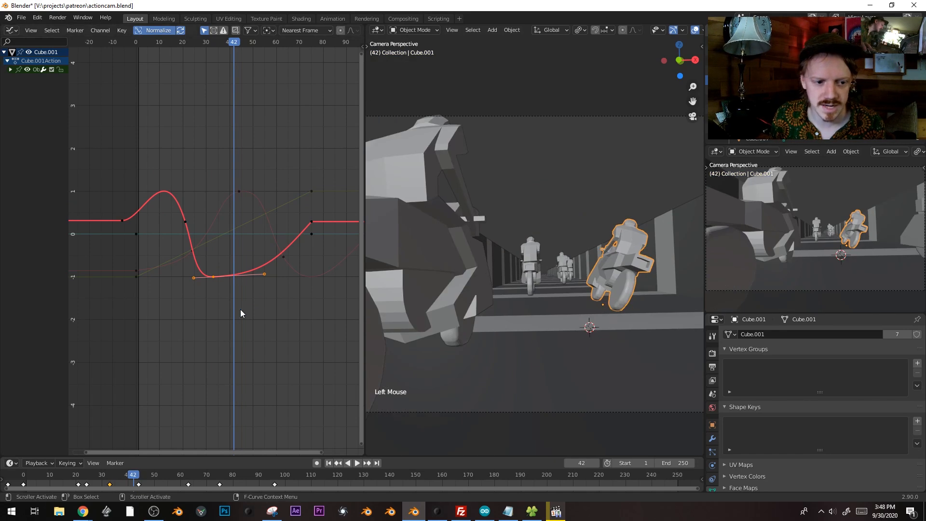
# Duplicate the keyframe into a new peak near frame 50, rotate and reshape its handles, then preview
pyautogui.hotkey('shift', 'd')
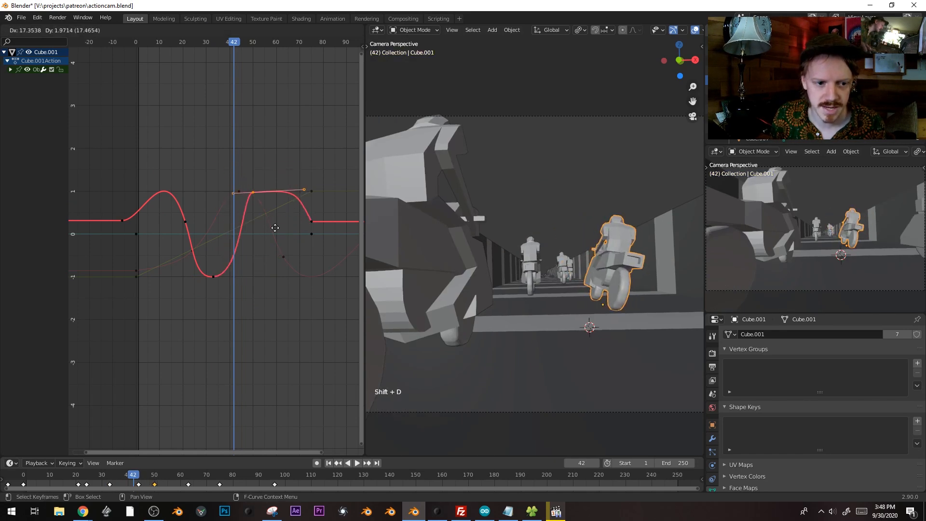
pyautogui.click(277, 227)
pyautogui.press('r')
pyautogui.click(299, 165)
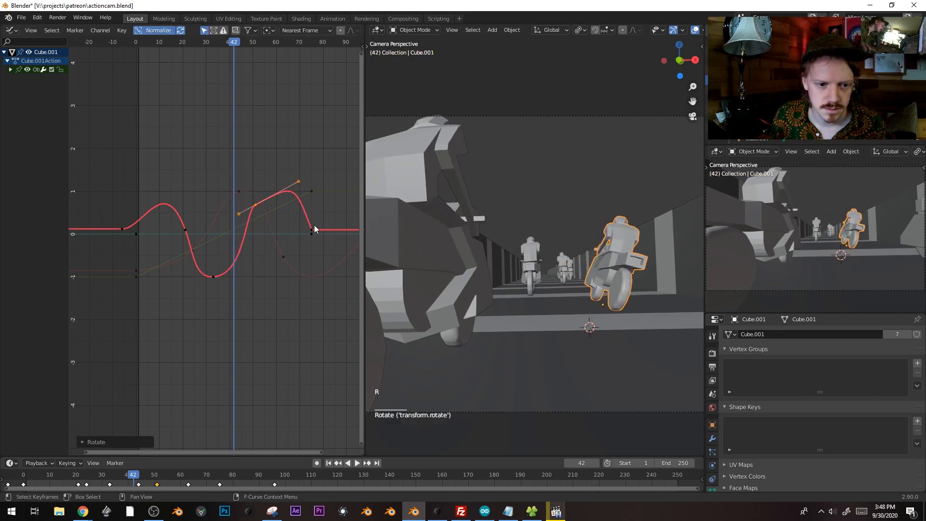
pyautogui.press('g')
pyautogui.click(306, 227)
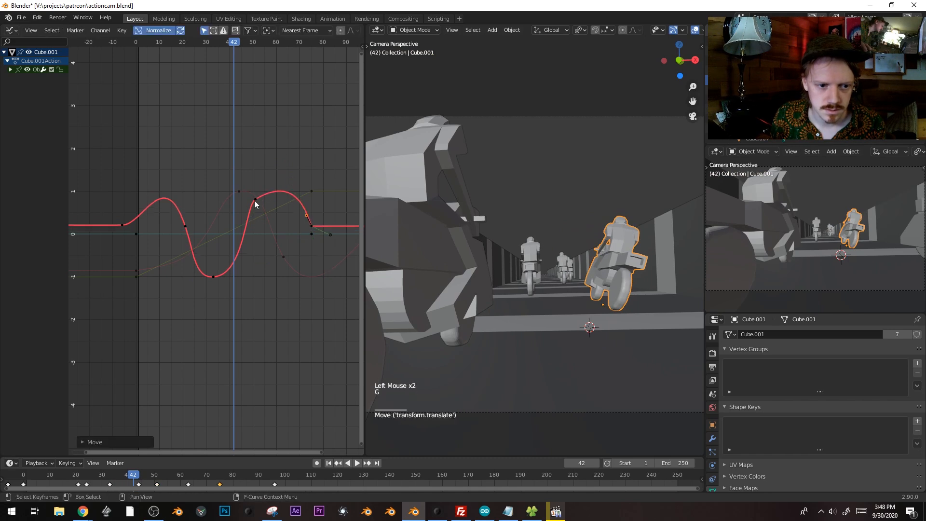
pyautogui.click(270, 176)
pyautogui.press('space')
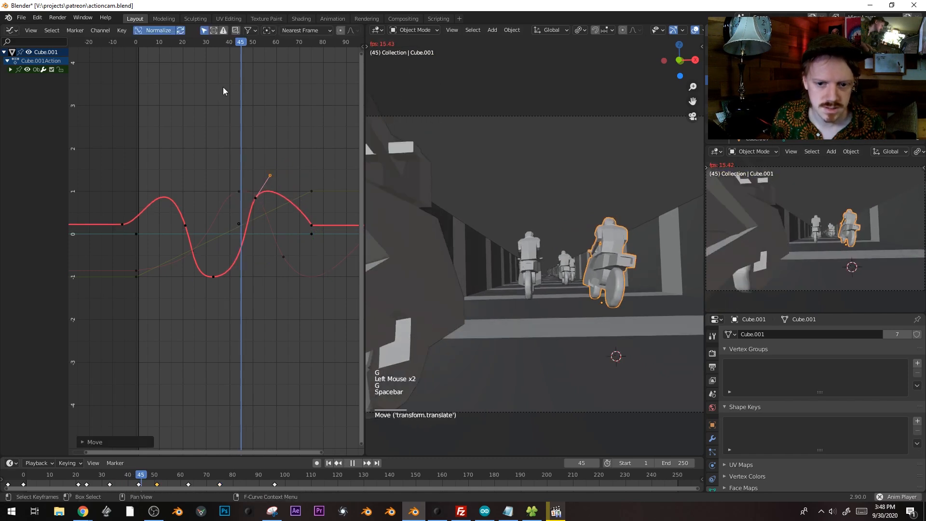
# Move the curve's first keyframe and lower the next keyframe to flatten the first peak
pyautogui.click(147, 42)
pyautogui.press('space')
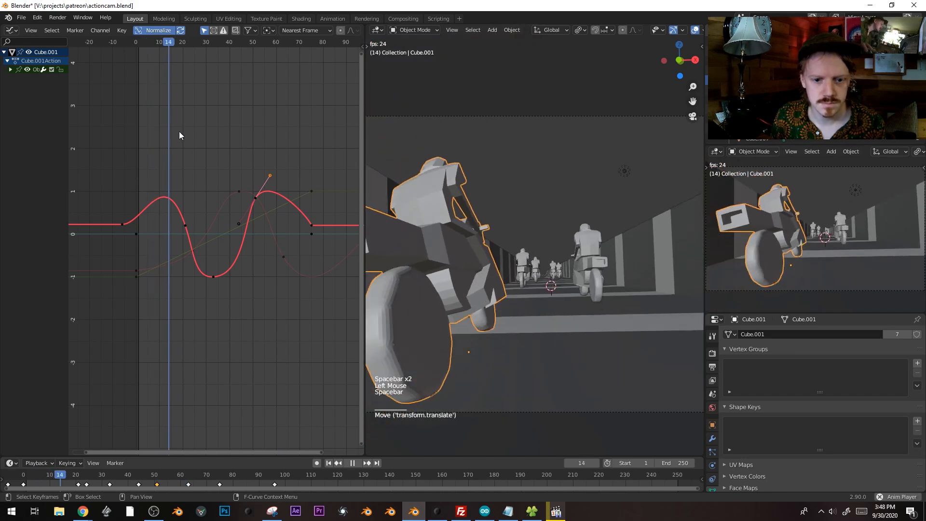
pyautogui.click(138, 42)
pyautogui.click(122, 225)
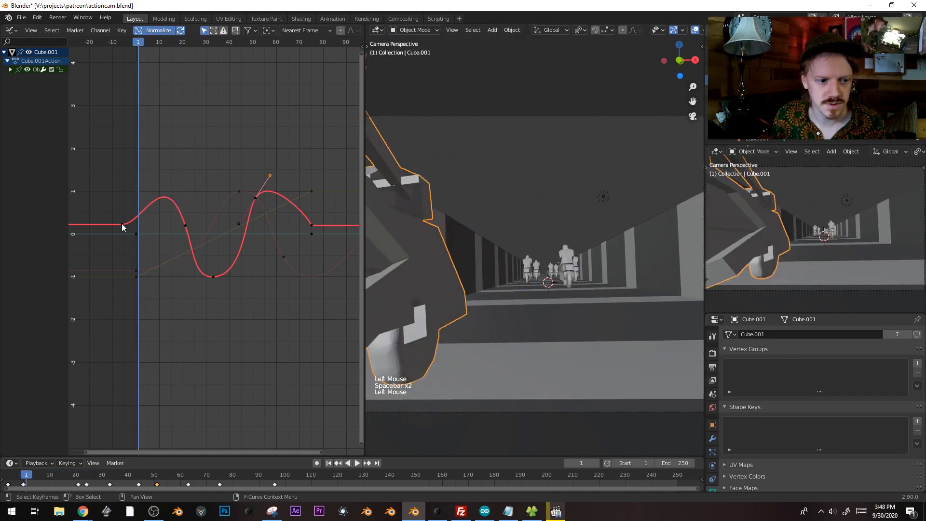
pyautogui.press('g')
pyautogui.press('space')
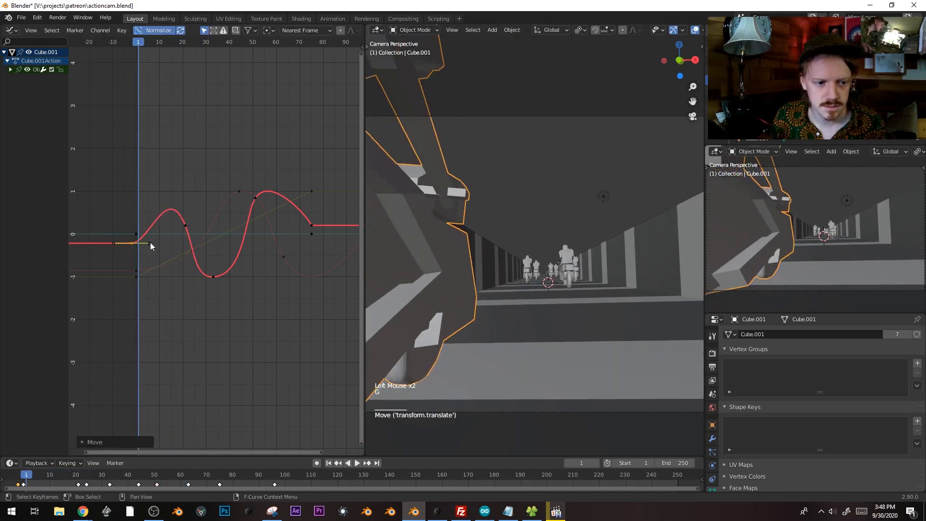
pyautogui.press('space')
pyautogui.click(185, 224)
pyautogui.press('g')
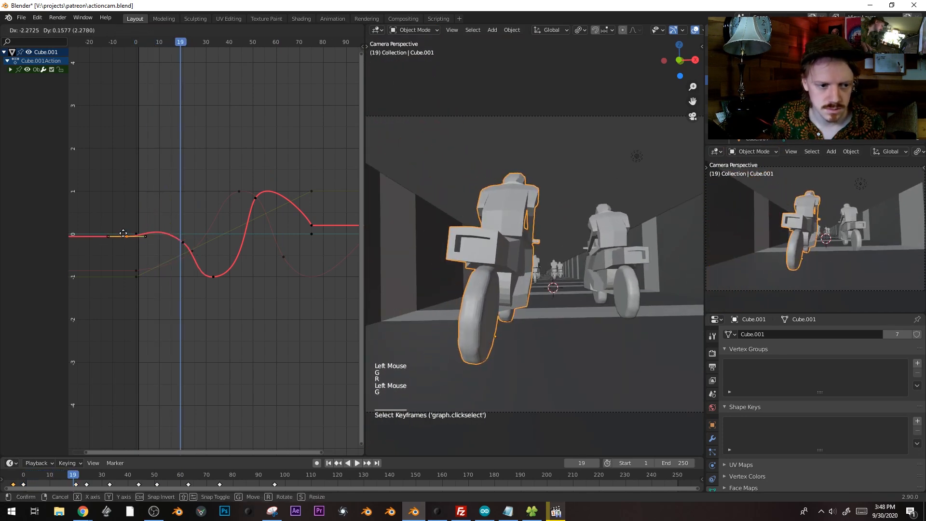
# Replay the animation from frames 5 and 14, then scrub back to about frame 20
pyautogui.click(148, 45)
pyautogui.press('space')
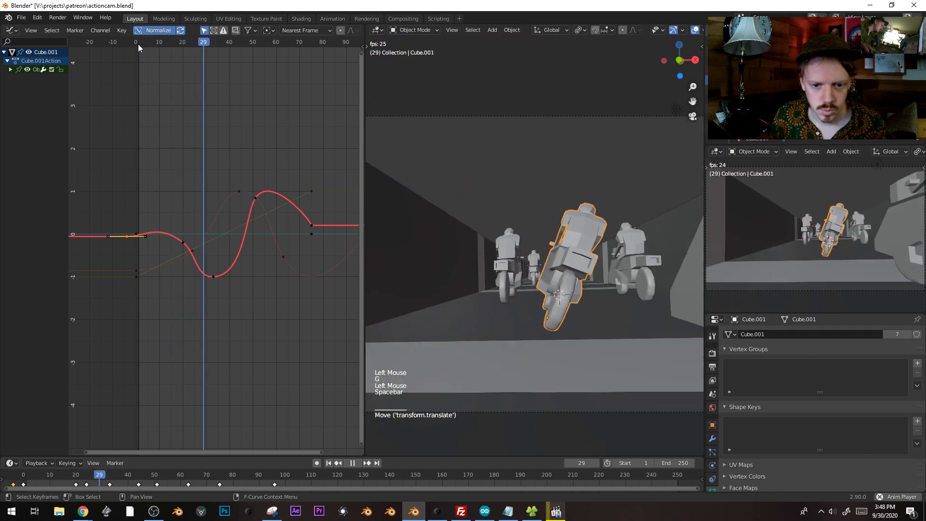
pyautogui.press('space')
pyautogui.click(170, 44)
pyautogui.press('space')
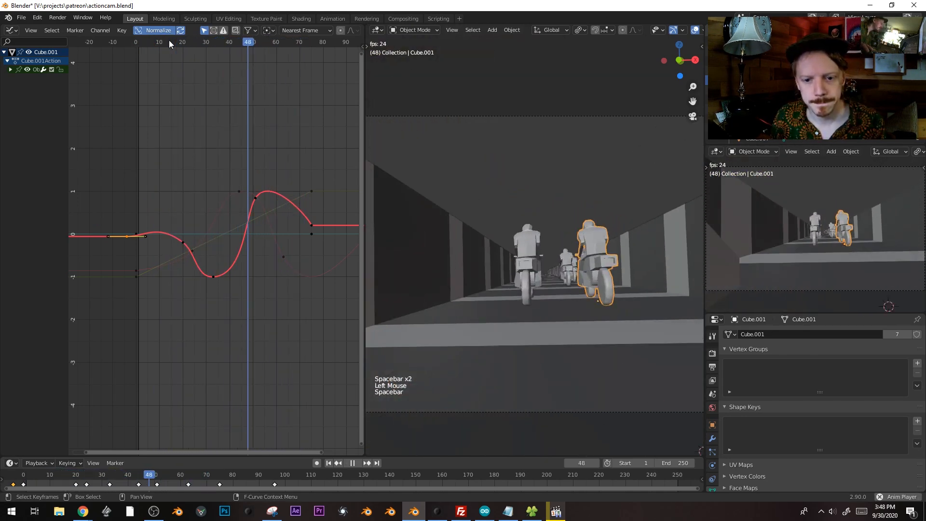
pyautogui.click(170, 43)
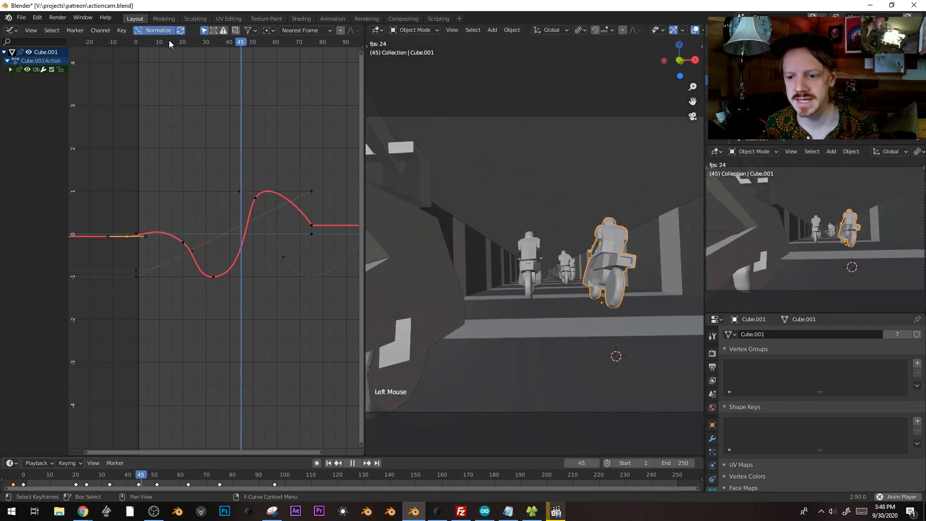
pyautogui.click(170, 42)
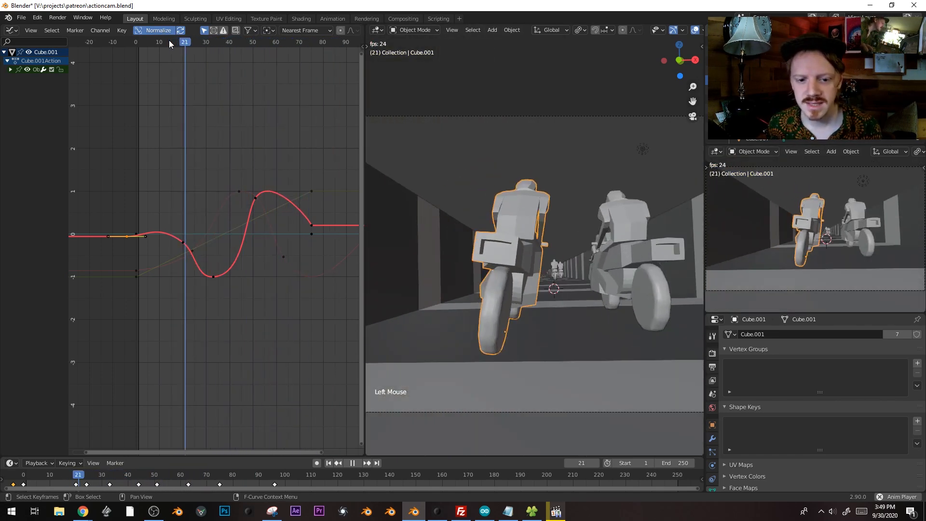
pyautogui.press('space')
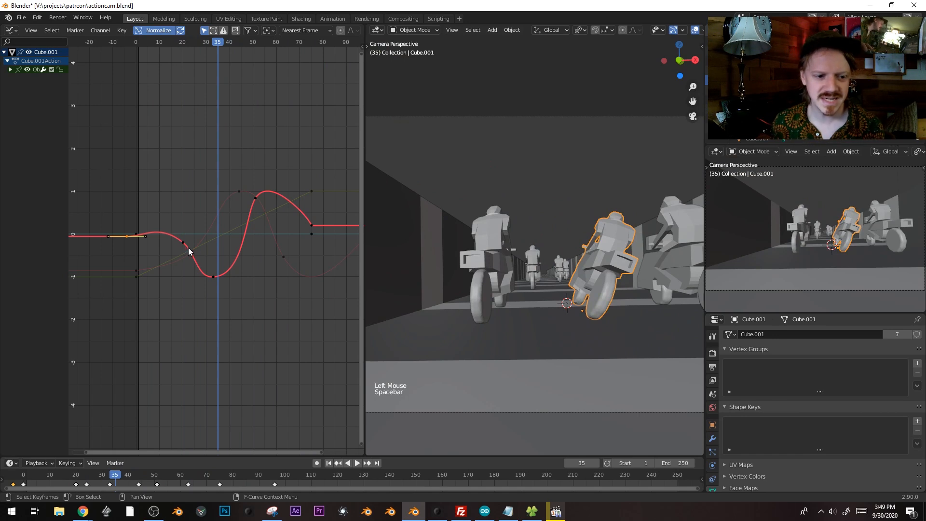
pyautogui.moveTo(176, 45); pyautogui.dragTo(225, 45)
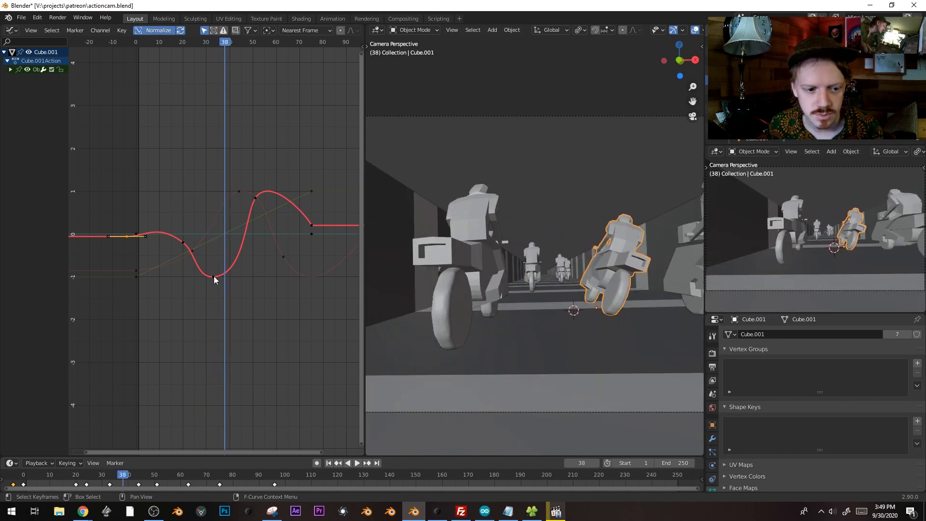
# Raise the dip keyframe with a values-only move
pyautogui.click(228, 249)
pyautogui.press('g')
pyautogui.press('y')
pyautogui.click(230, 234)
# Slide the frame-51 keyframe along time to frame 45, rotate its handles, and check frames 45-59
pyautogui.click(254, 199)
pyautogui.press('g')
pyautogui.press('x')
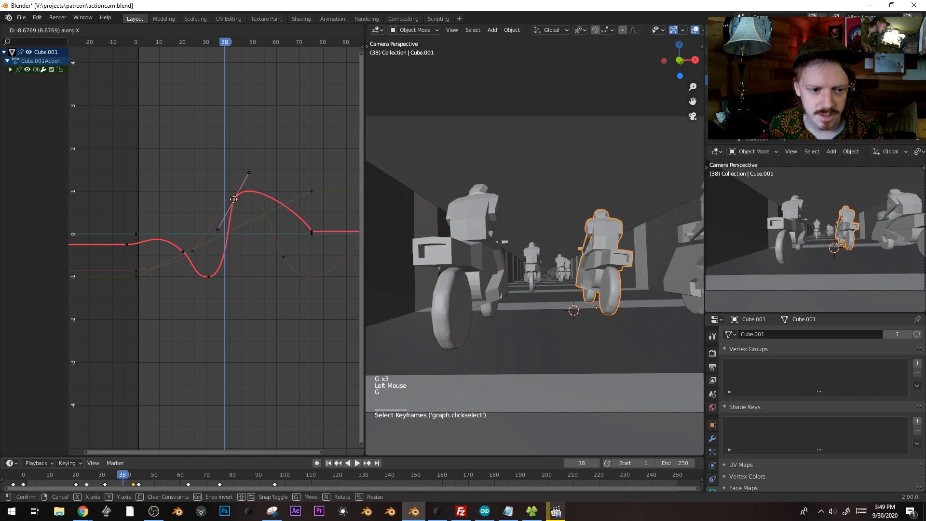
pyautogui.click(233, 200)
pyautogui.press('r')
pyautogui.press('space')
pyautogui.press('space')
pyautogui.press('space')
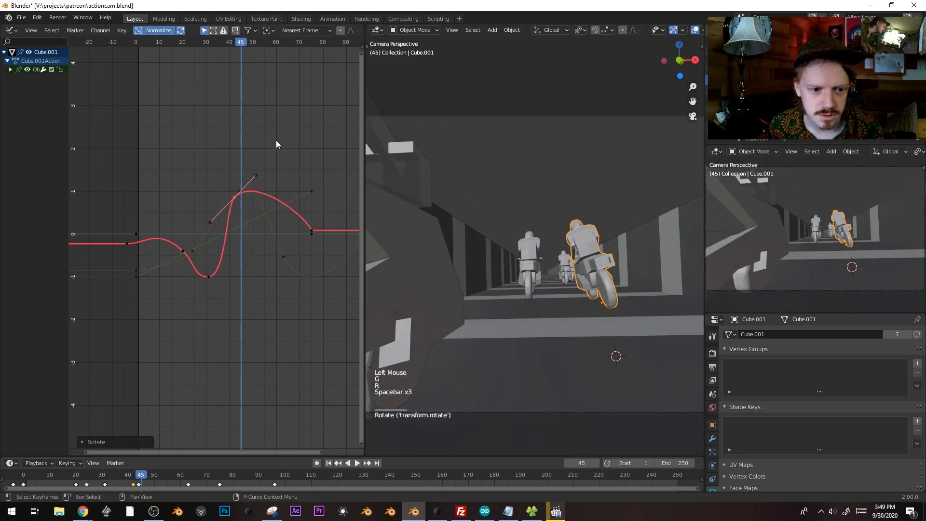
pyautogui.press('g')
pyautogui.click(268, 195)
pyautogui.moveTo(241, 42); pyautogui.dragTo(273, 51)
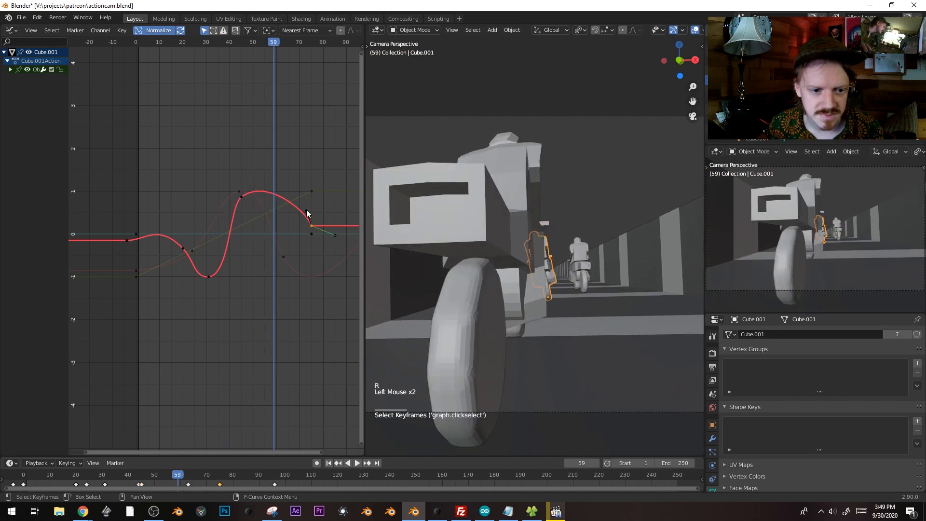
pyautogui.press('space')
pyautogui.press('space')
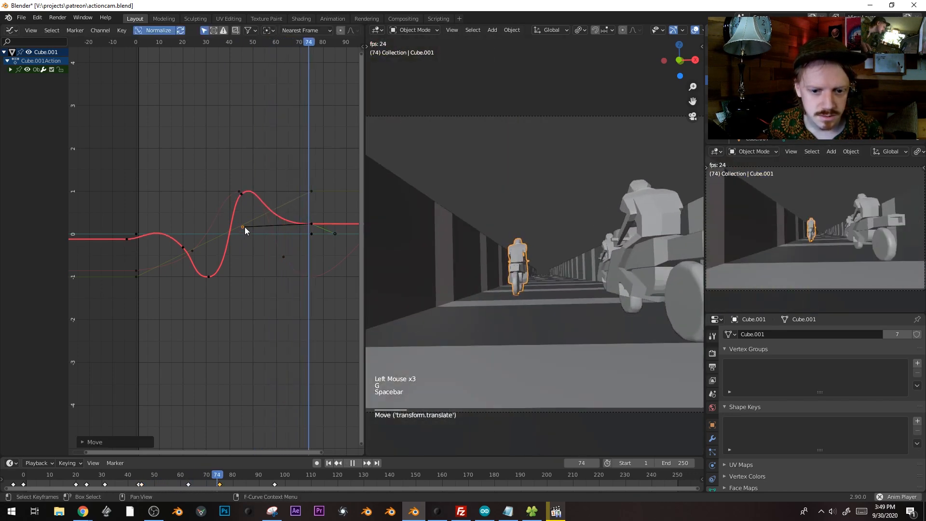
# Lower the frame-75 keyframe and place a duplicate of it just beyond
pyautogui.click(310, 226)
pyautogui.press('g')
pyautogui.click(303, 256)
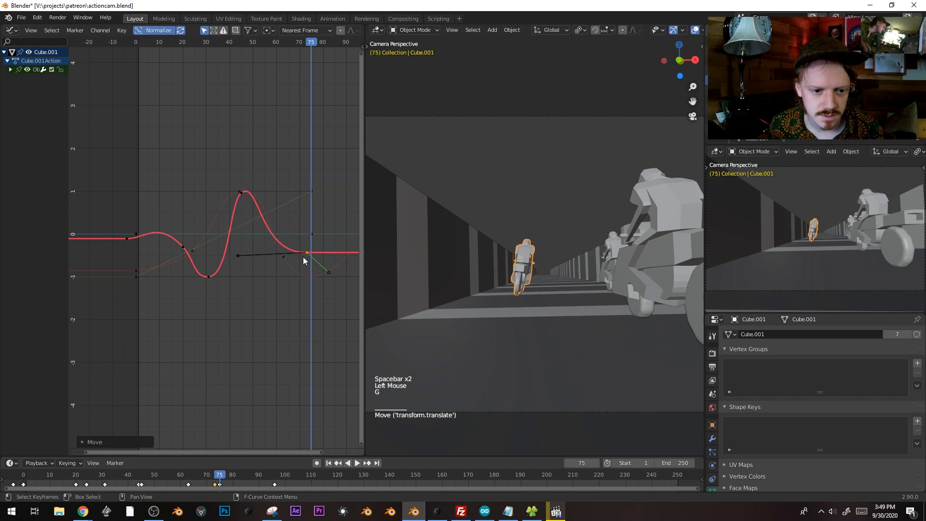
pyautogui.hotkey('shift', 'd')
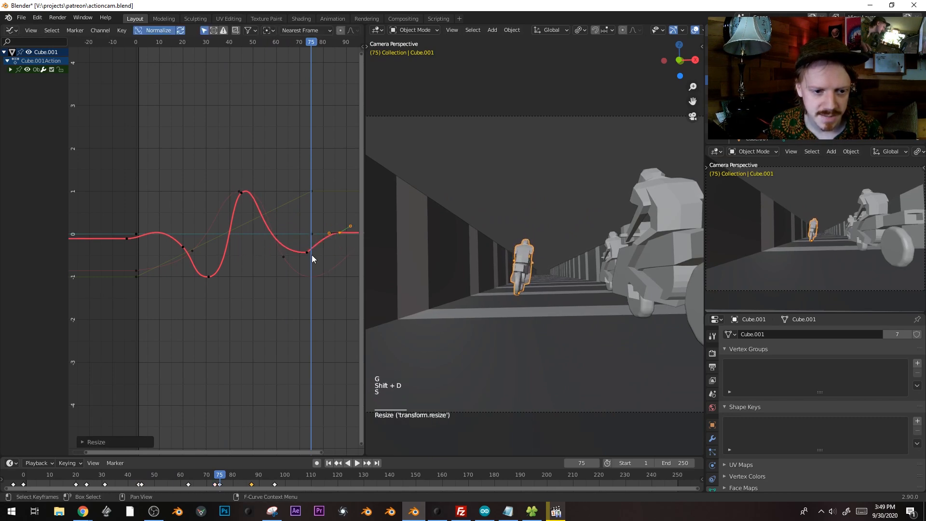
pyautogui.click(316, 245)
# Set the keyframe near frame 75 to automatic handles and drag one handle right
pyautogui.press('g')
pyautogui.click(313, 252)
pyautogui.click(309, 253)
pyautogui.press('v')
pyautogui.click(308, 252)
pyautogui.click(316, 253)
pyautogui.press('g')
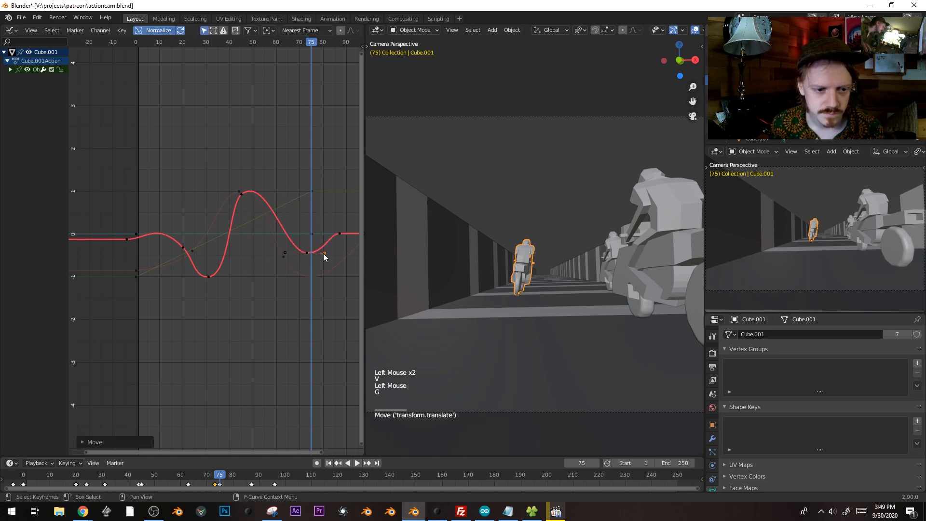
# Rotate the peak keyframe's handles and reposition it, checking playback from frame 33
pyautogui.click(214, 41)
pyautogui.press('space')
pyautogui.press('space')
pyautogui.moveTo(215, 42); pyautogui.dragTo(248, 45)
pyautogui.click(243, 193)
pyautogui.press('r')
pyautogui.press('g')
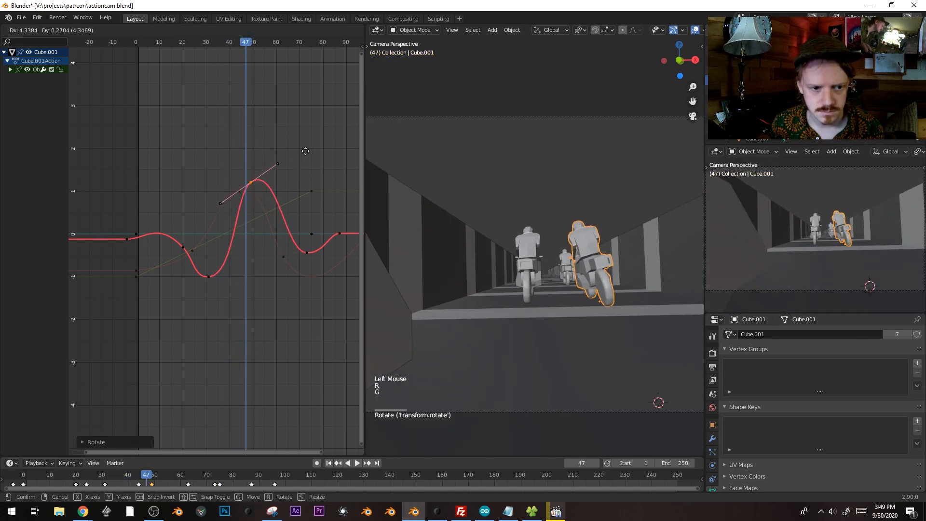
pyautogui.press('space')
pyautogui.press('space')
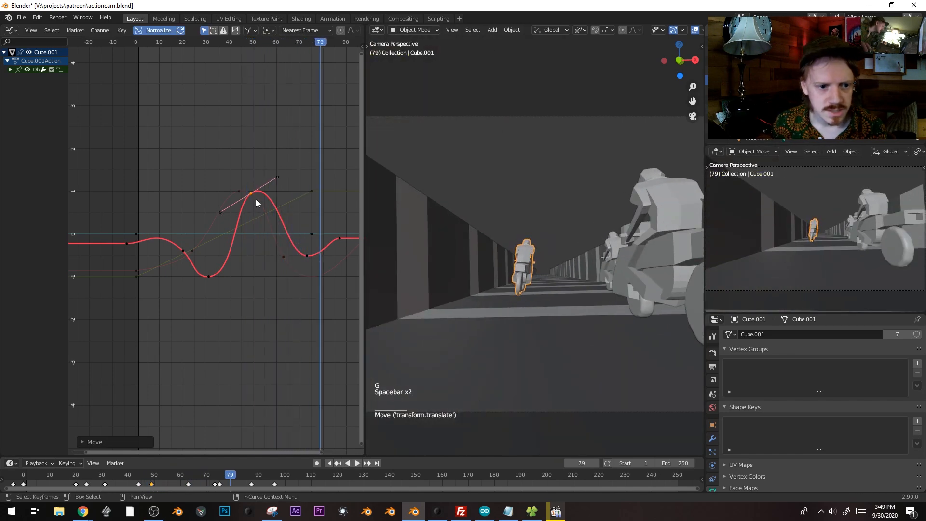
pyautogui.click(321, 310)
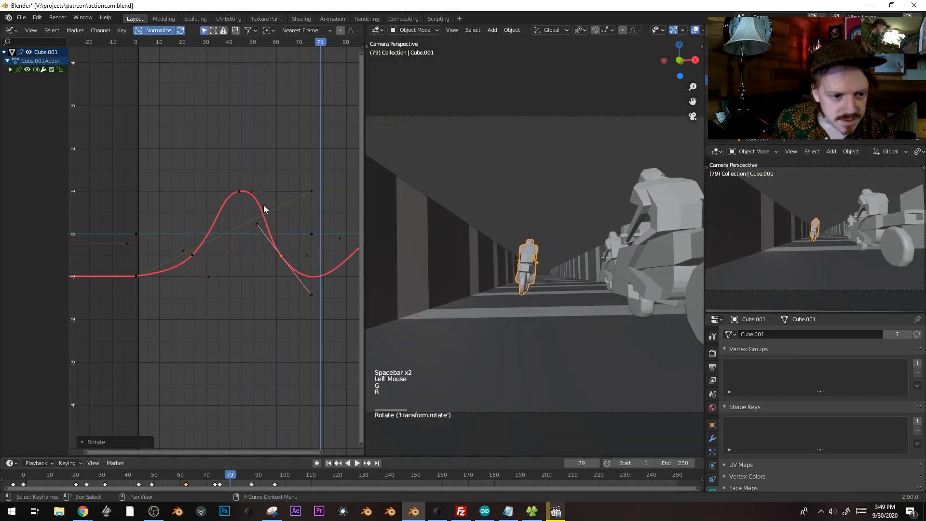
pyautogui.press('g')
pyautogui.click(239, 202)
# Shrink the peak keyframe's handles at frame 52 and replay from around frame 26
pyautogui.click(140, 45)
pyautogui.press('space')
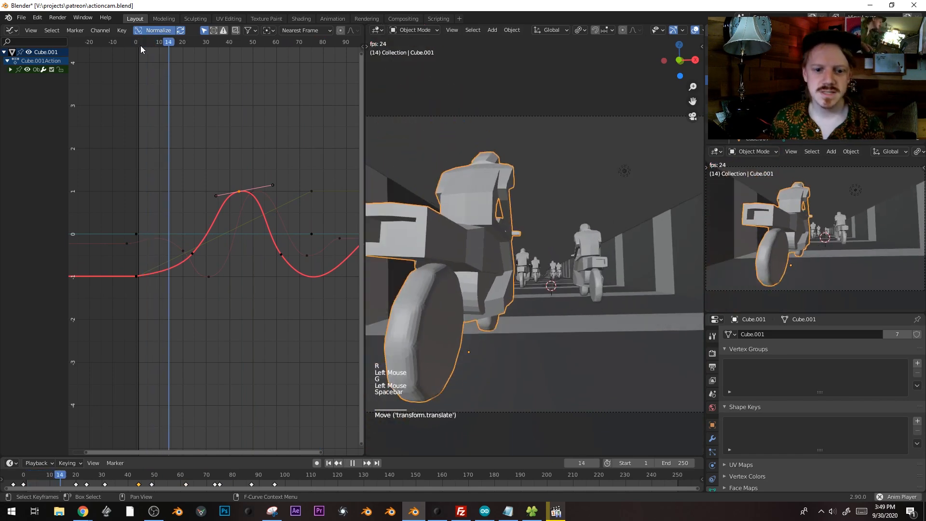
pyautogui.press('space')
pyautogui.click(257, 42)
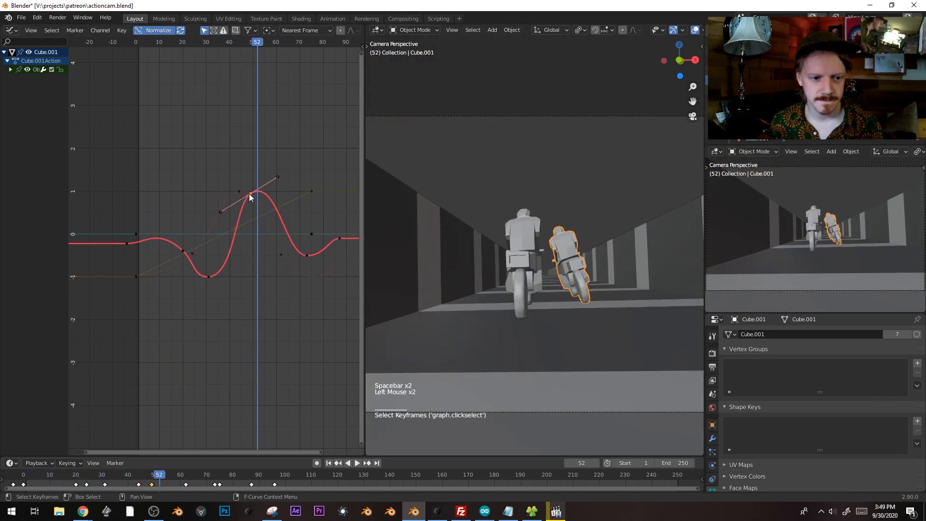
pyautogui.press('s')
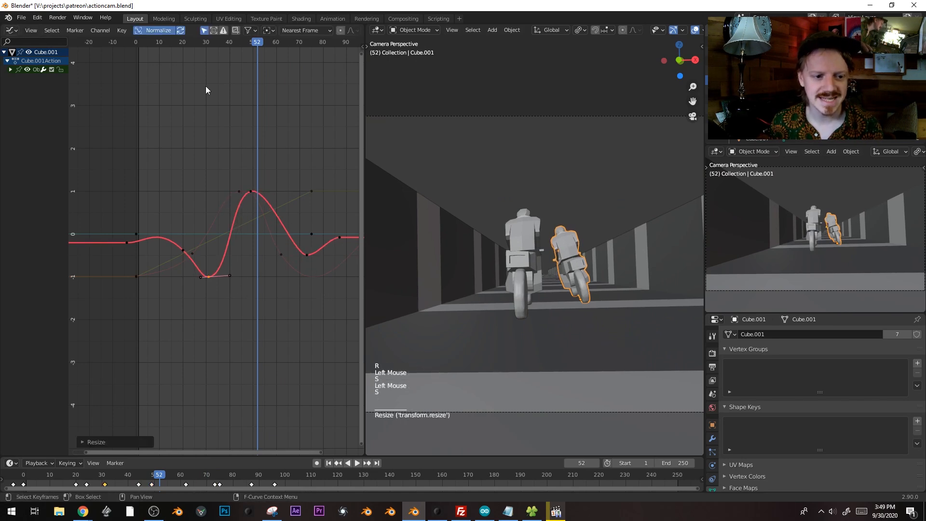
pyautogui.click(195, 41)
pyautogui.press('space')
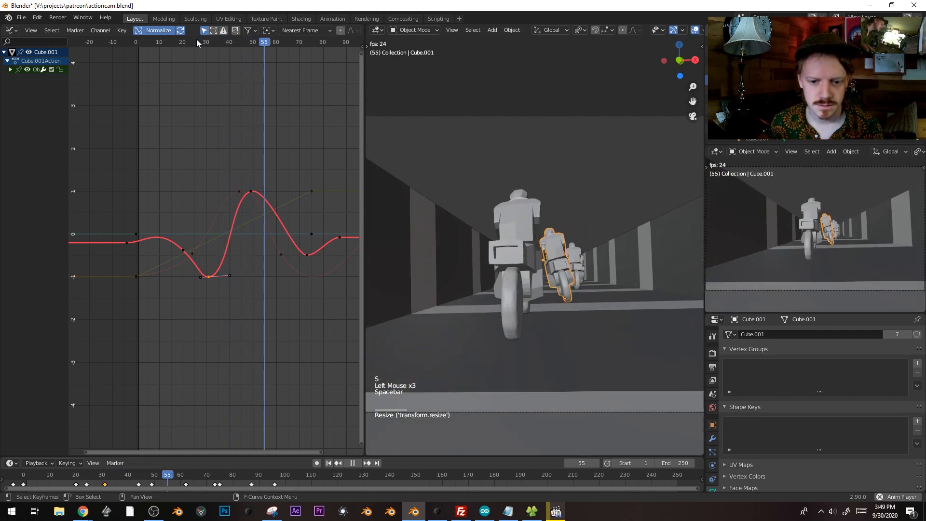
pyautogui.click(196, 40)
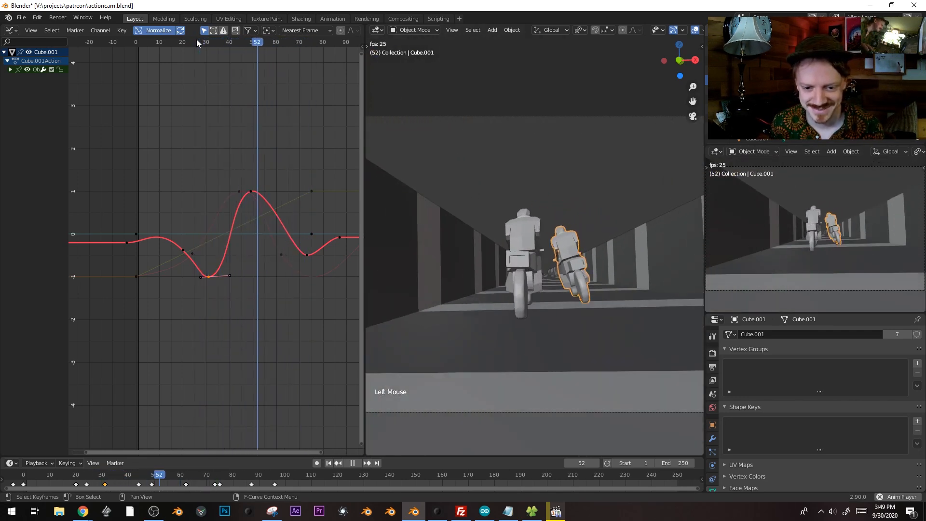
pyautogui.click(196, 40)
pyautogui.press('space')
# Lower the peak keyframe and raise the valley keyframe near frame 31, then play
pyautogui.click(242, 189)
pyautogui.click(241, 189)
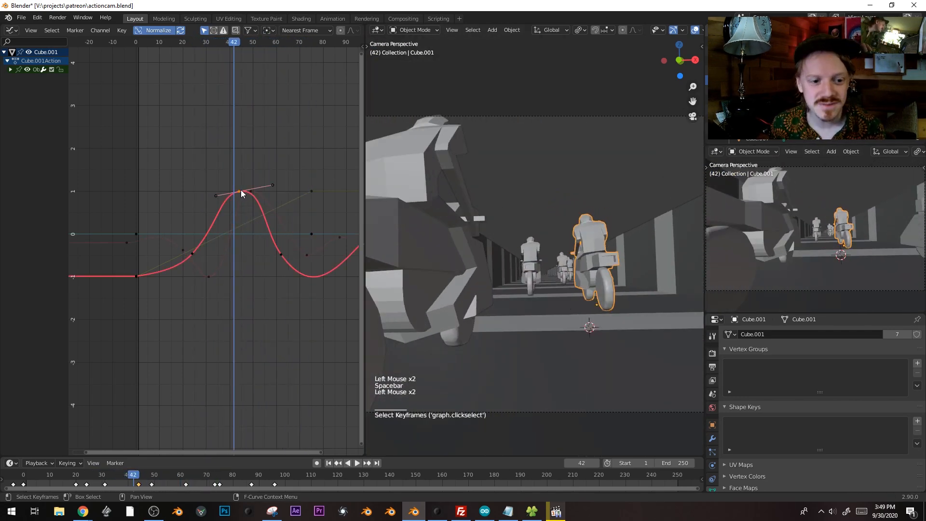
pyautogui.press('g')
pyautogui.click(249, 215)
pyautogui.click(212, 283)
pyautogui.click(210, 279)
pyautogui.press('g')
pyautogui.click(216, 261)
pyautogui.press('space')
pyautogui.press('space')
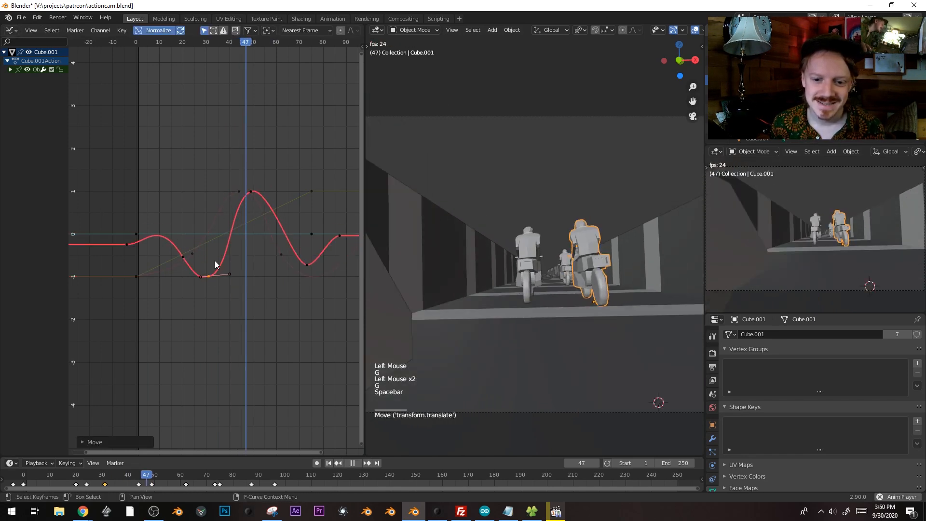
# Move a keyframe on the other curve up to the peak and replay from about frame 24
pyautogui.click(278, 256)
pyautogui.press('g')
pyautogui.click(236, 192)
pyautogui.press('g')
pyautogui.click(235, 210)
pyautogui.moveTo(200, 44); pyautogui.dragTo(237, 45)
pyautogui.press('space')
pyautogui.press('space')
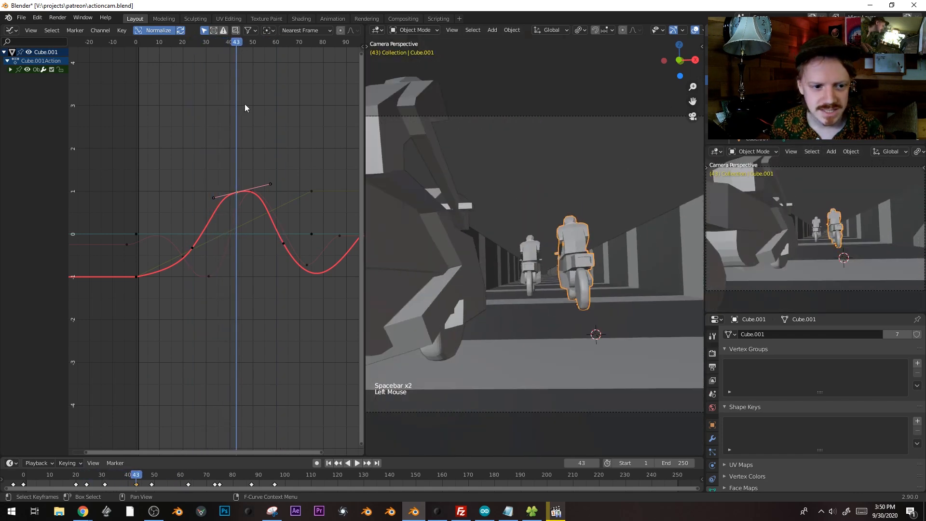
# Lengthen and steeply tilt the handles of the other curve's peak keyframe near frame 50
pyautogui.click(242, 191)
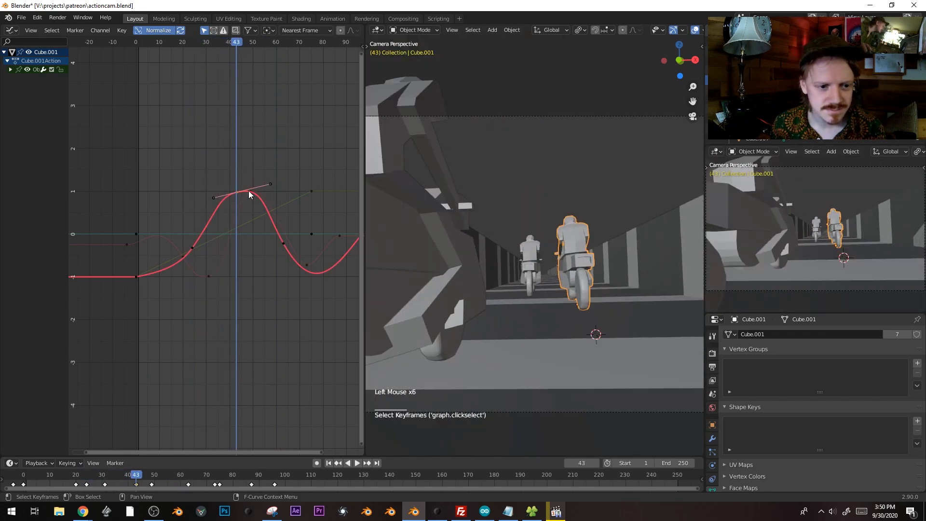
pyautogui.moveTo(199, 44); pyautogui.dragTo(195, 45)
pyautogui.press('space')
pyautogui.press('space')
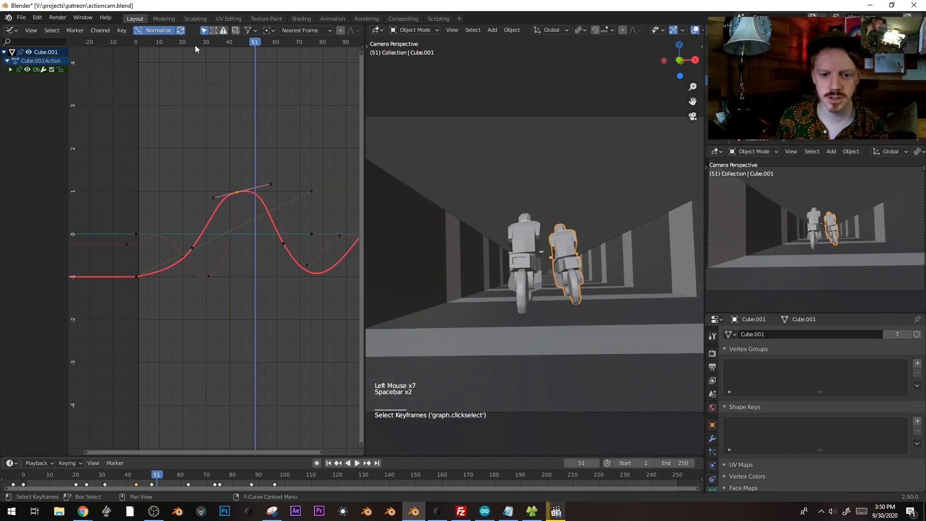
pyautogui.click(195, 45)
pyautogui.press('space')
pyautogui.press('space')
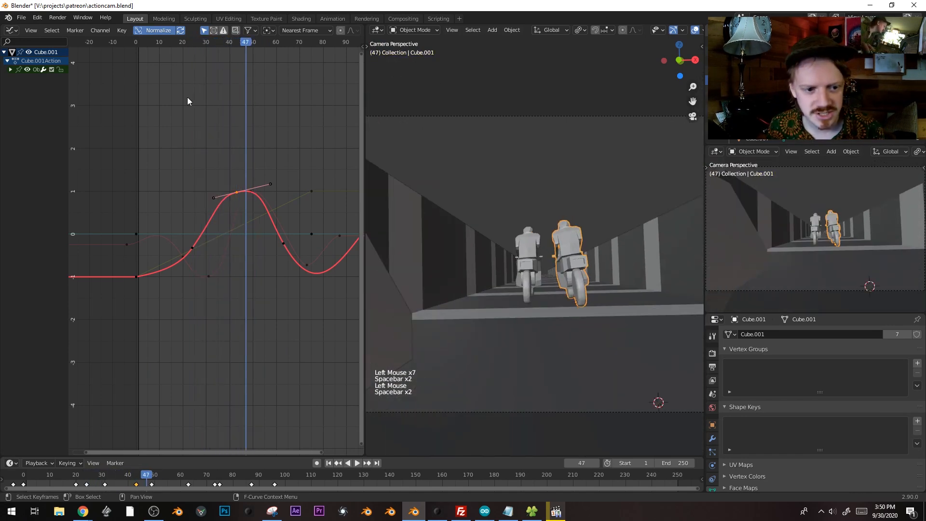
pyautogui.click(254, 194)
pyautogui.click(252, 192)
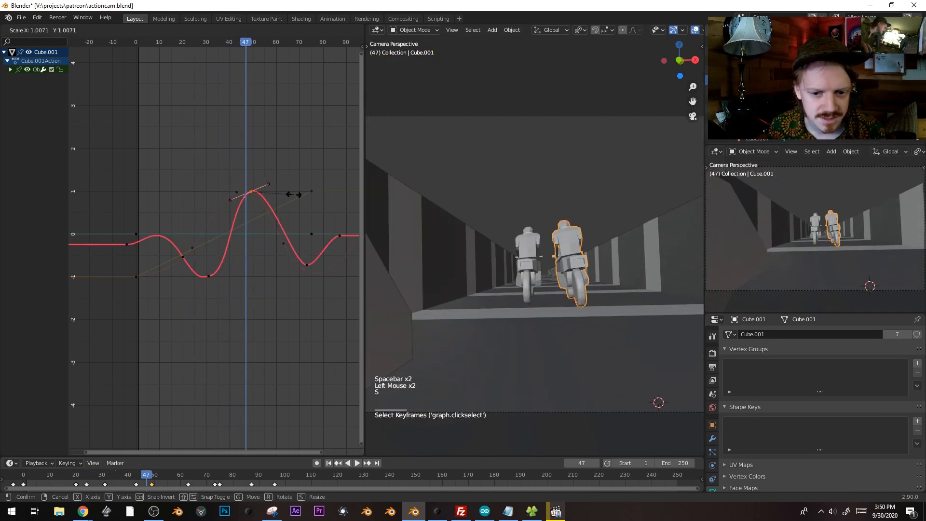
pyautogui.click(324, 192)
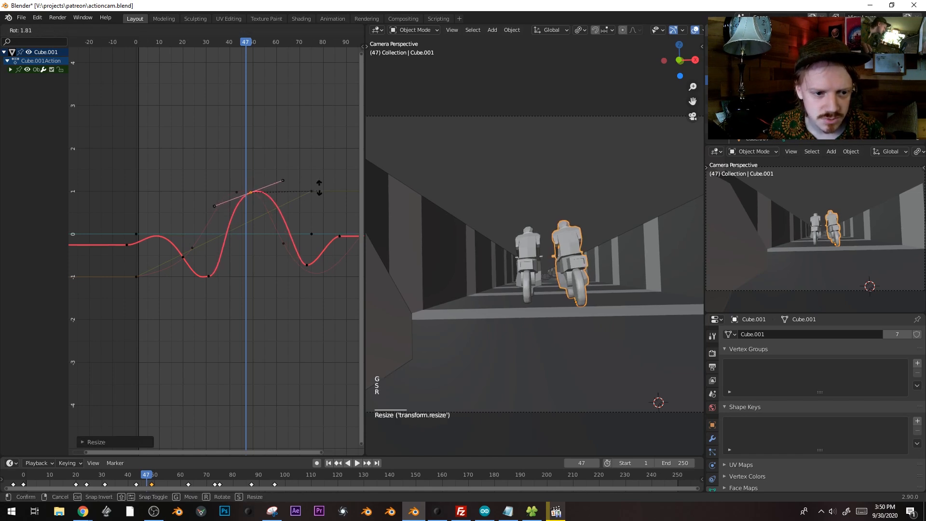
pyautogui.click(305, 158)
pyautogui.press('space')
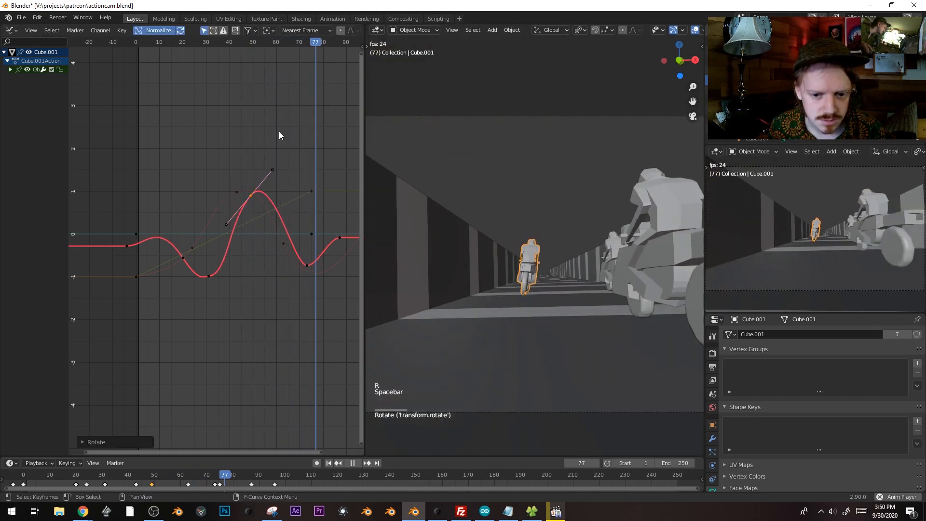
# Replay the animation from near the start, then select the camera
pyautogui.click(146, 41)
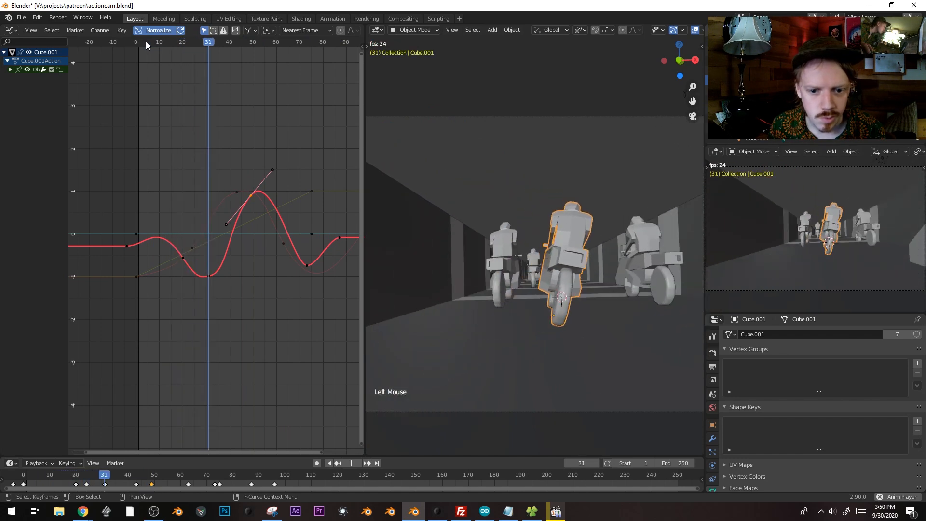
pyautogui.click(146, 42)
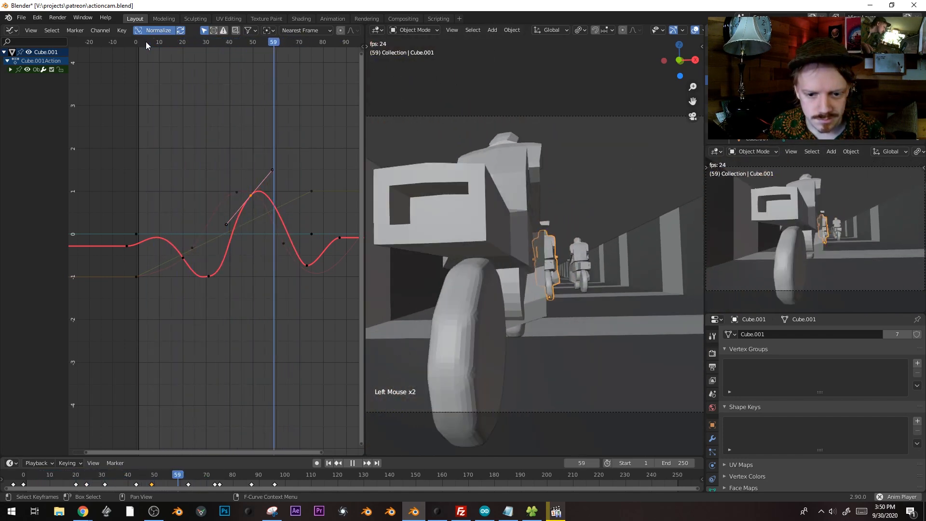
pyautogui.press('space')
pyautogui.click(145, 42)
pyautogui.press('space')
pyautogui.press('space')
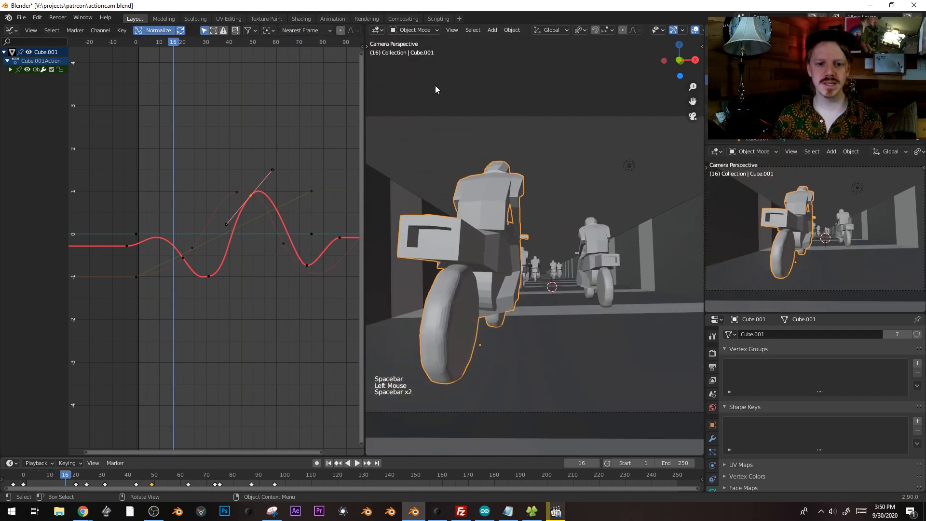
pyautogui.click(438, 116)
# With the camera selected, shift its whole blue X-location curve vertically in the Graph Editor
pyautogui.click(437, 116)
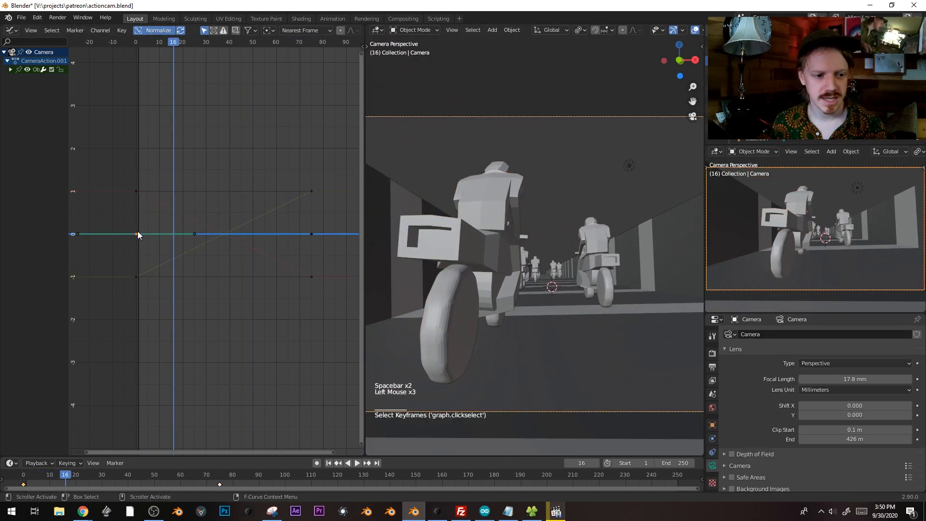
pyautogui.click(138, 235)
pyautogui.press('g')
pyautogui.press('g')
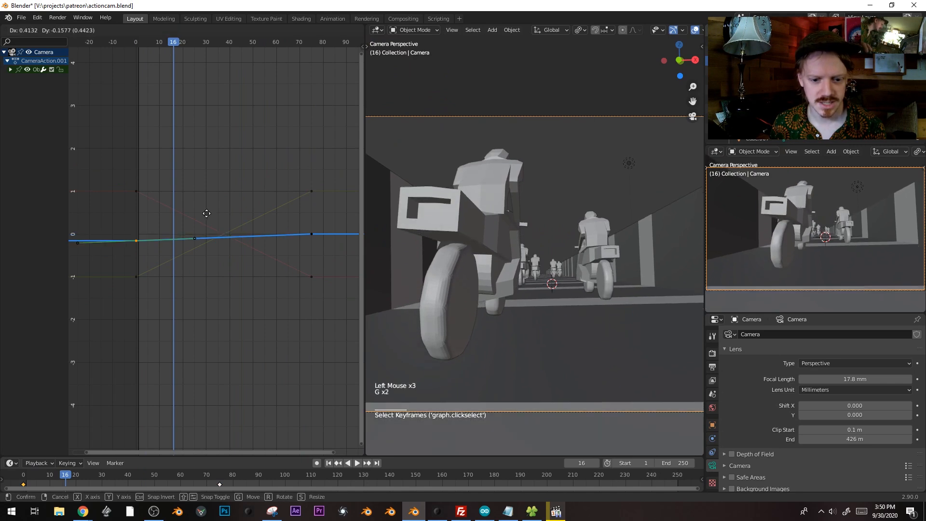
pyautogui.rightClick(207, 217)
pyautogui.press('l')
pyautogui.press('g')
pyautogui.press('y')
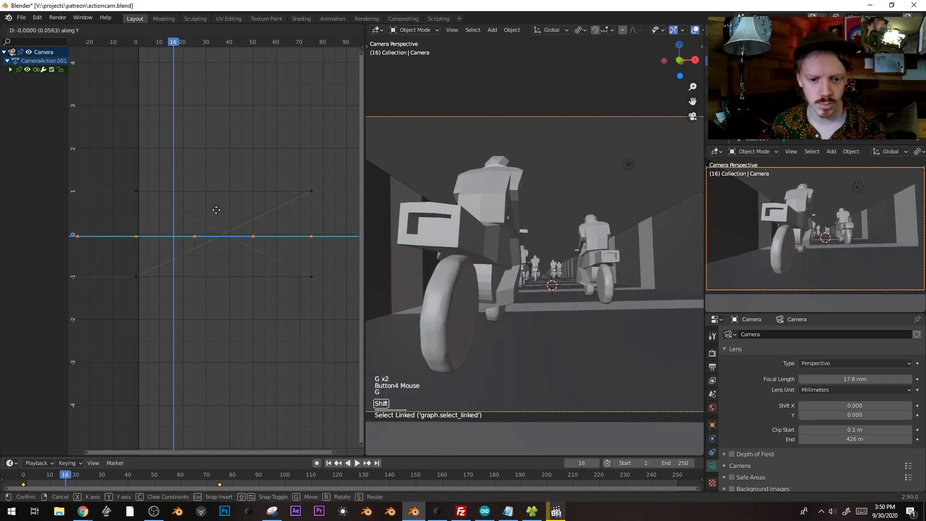
pyautogui.click(217, 226)
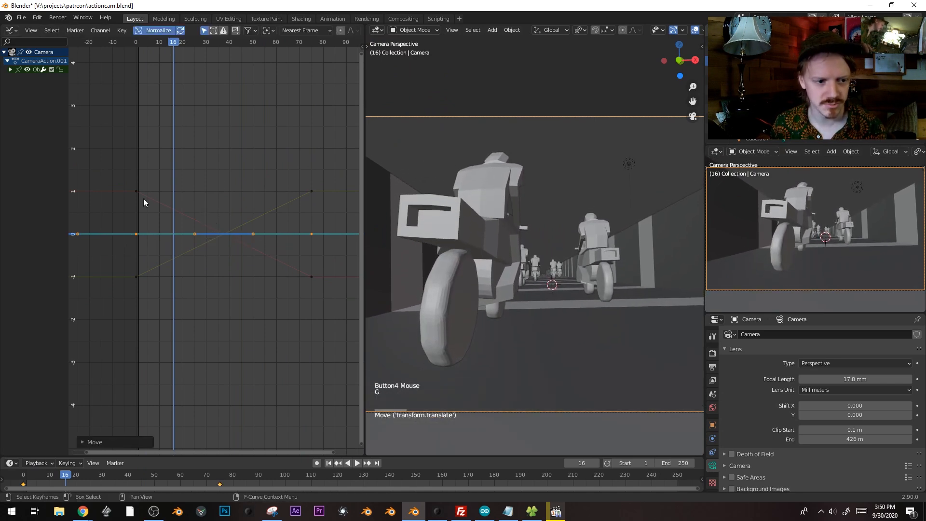
# Duplicate a keyframe with Automatic handles and lower it slightly around frame 23
pyautogui.moveTo(174, 42); pyautogui.dragTo(195, 43)
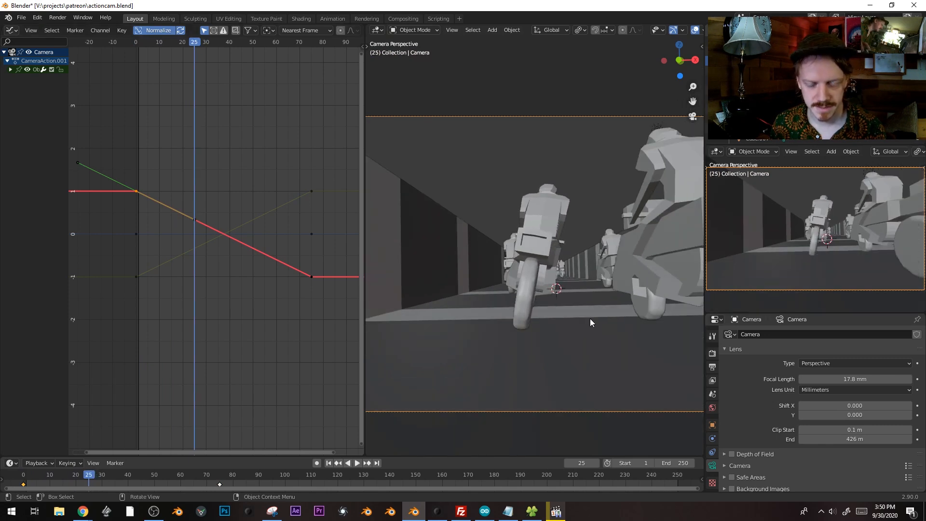
pyautogui.keyDown('shift'); pyautogui.moveTo(592, 315); pyautogui.dragTo(551, 289, button='middle'); pyautogui.keyUp('shift')
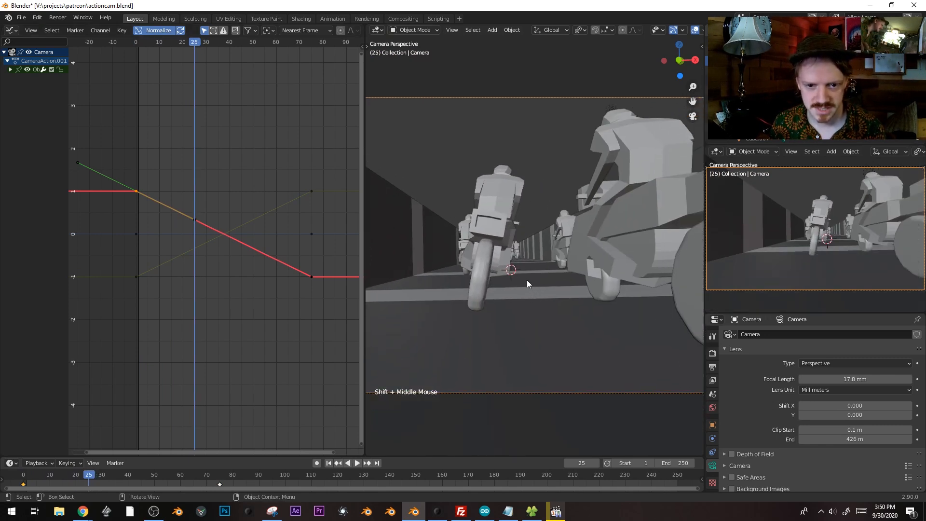
pyautogui.press('g')
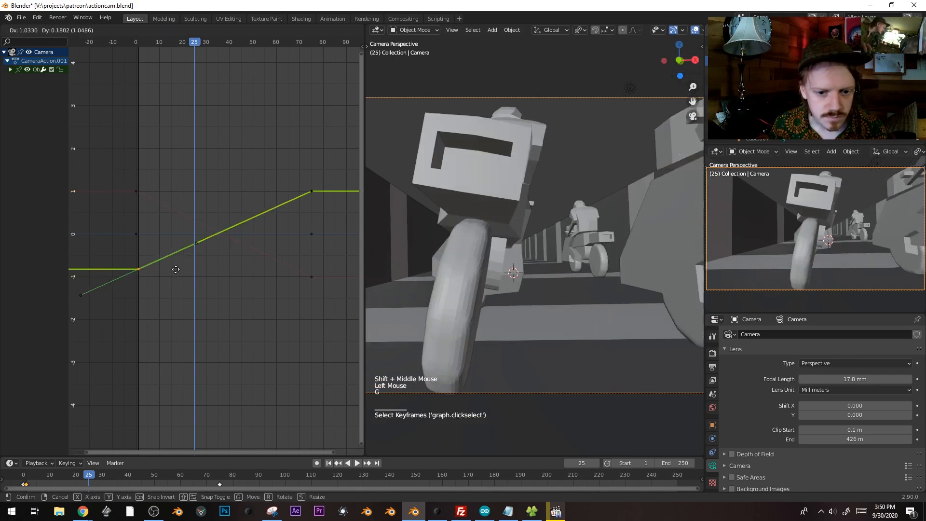
pyautogui.hotkey('shift', 'd')
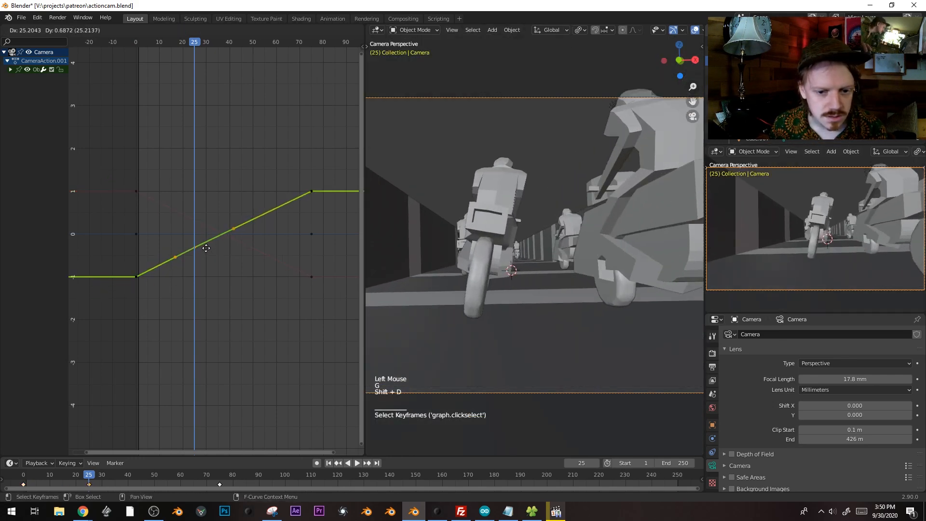
pyautogui.click(209, 225)
pyautogui.moveTo(192, 45); pyautogui.dragTo(186, 42)
pyautogui.press('g')
pyautogui.keyDown('shift'); pyautogui.click(186, 59); pyautogui.keyUp('shift')
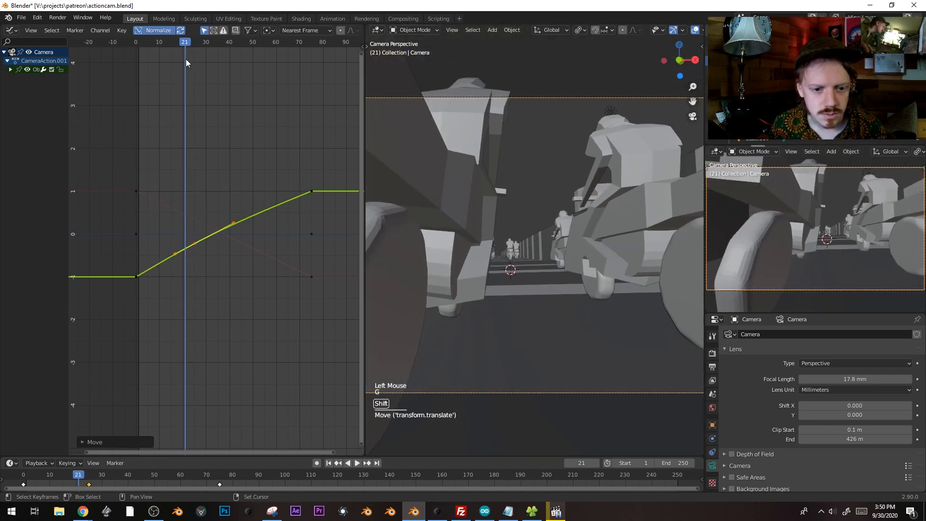
# Duplicate the red curve's first keyframe near frame 20 with Automatic handles and raise it
pyautogui.click(137, 191)
pyautogui.hotkey('shift', 'd')
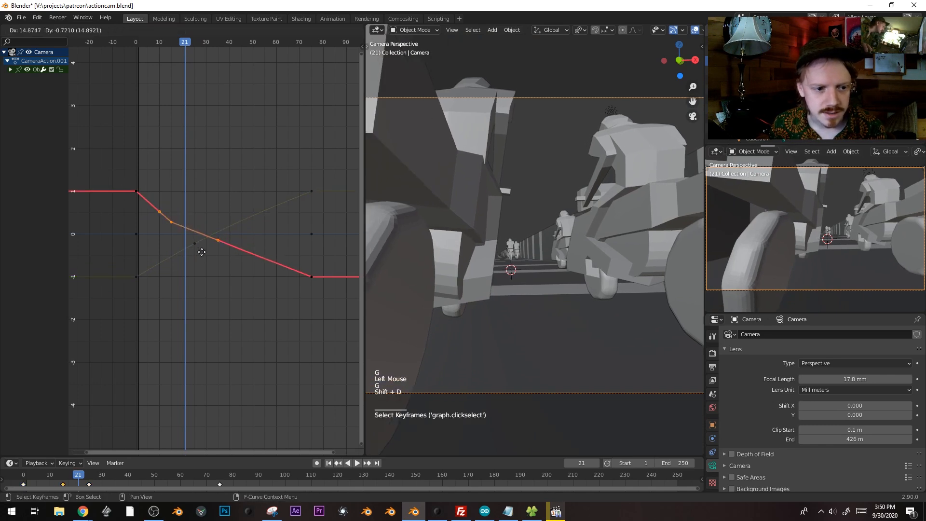
pyautogui.click(213, 267)
pyautogui.press('v')
pyautogui.click(214, 267)
pyautogui.press('g')
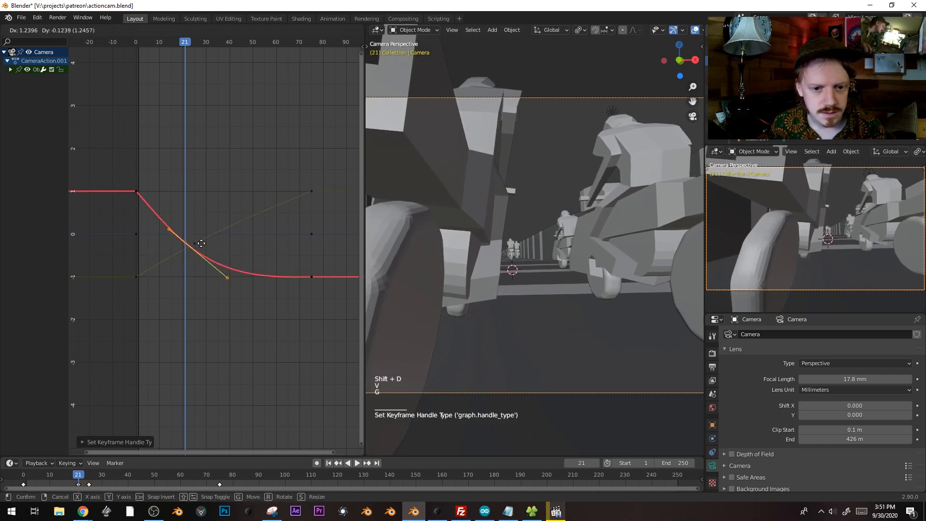
pyautogui.click(195, 94)
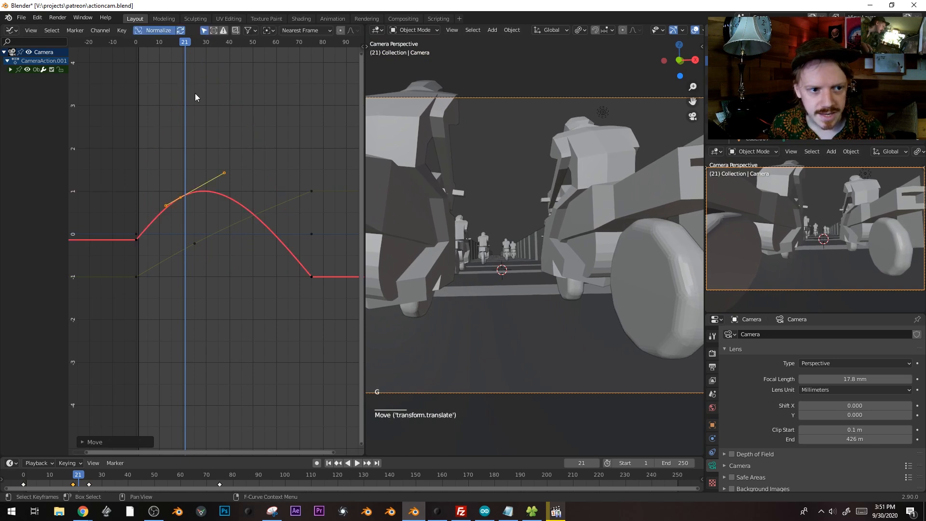
# Raise the first keyframe at frame 0 higher and preview the camera sway
pyautogui.moveTo(178, 46); pyautogui.dragTo(136, 43)
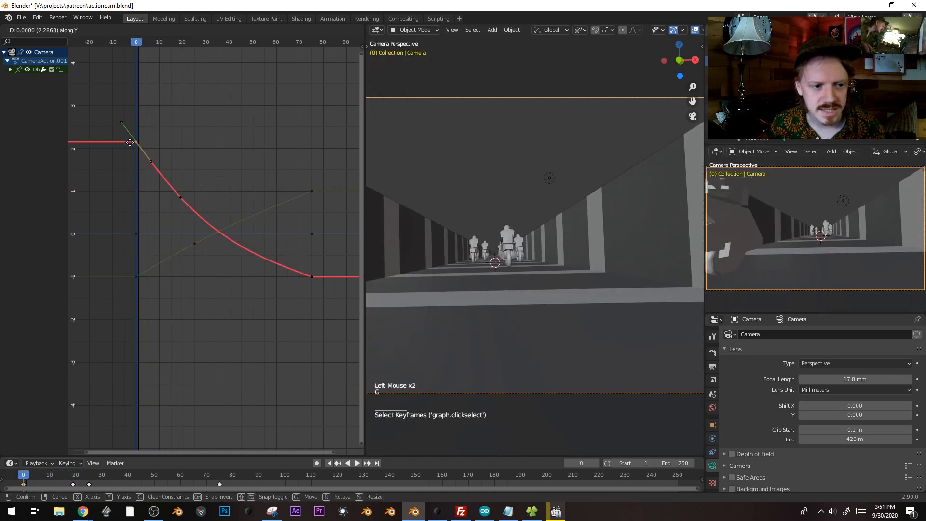
pyautogui.click(136, 129)
pyautogui.scroll(-3, 478, 219)
pyautogui.keyDown('shift'); pyautogui.moveTo(478, 219); pyautogui.dragTo(539, 234, button='middle'); pyautogui.keyUp('shift')
pyautogui.keyDown('shift'); pyautogui.scroll(-1, 539, 235); pyautogui.keyUp('shift')
pyautogui.press('g')
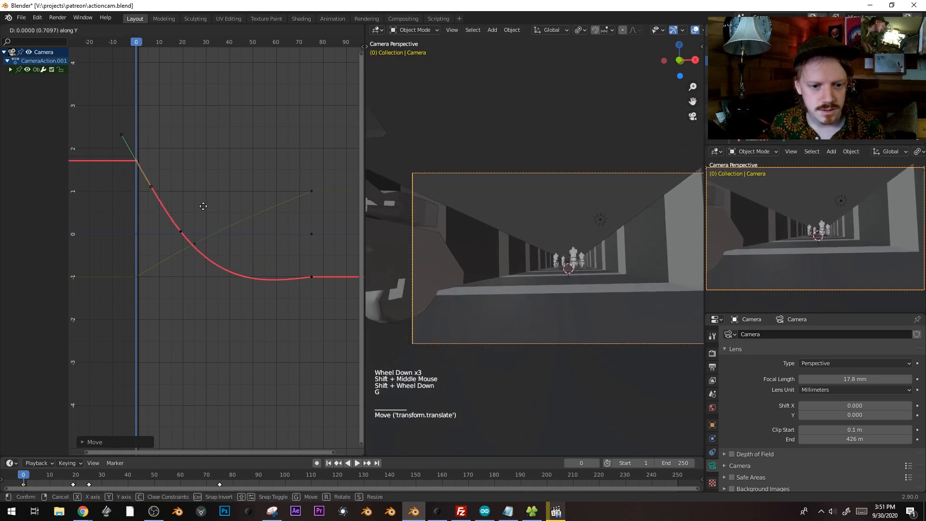
pyautogui.click(195, 179)
pyautogui.press('space')
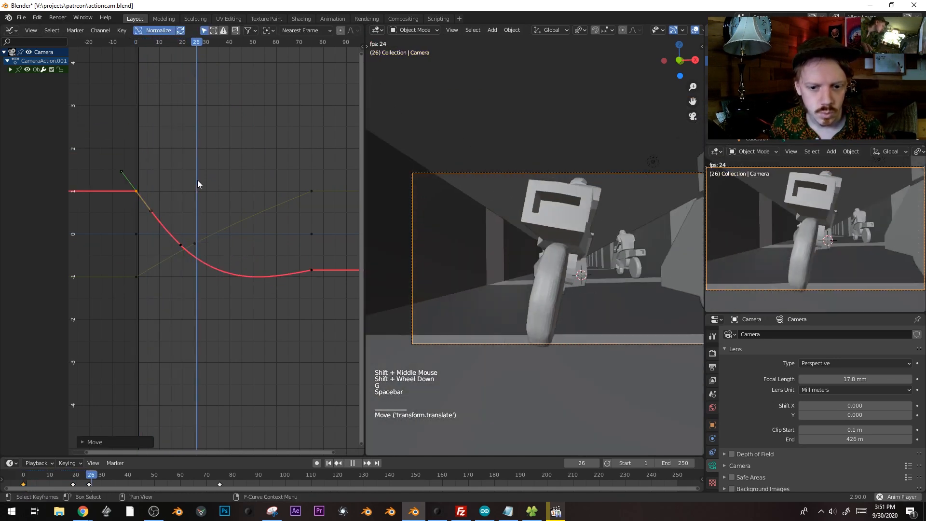
pyautogui.press('space')
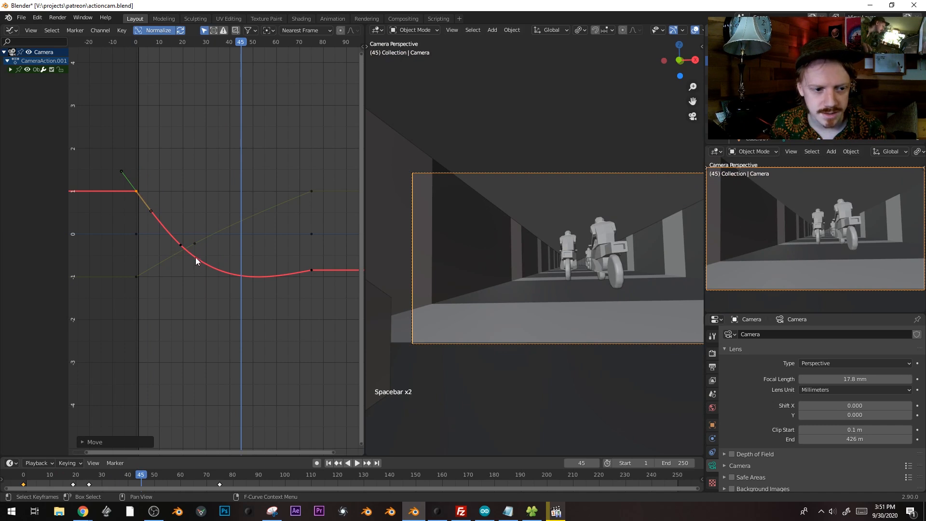
# Duplicate a red-curve keyframe to create a deeper dip mid-shot
pyautogui.click(207, 48)
pyautogui.moveTo(207, 43); pyautogui.dragTo(248, 43)
pyautogui.click(311, 269)
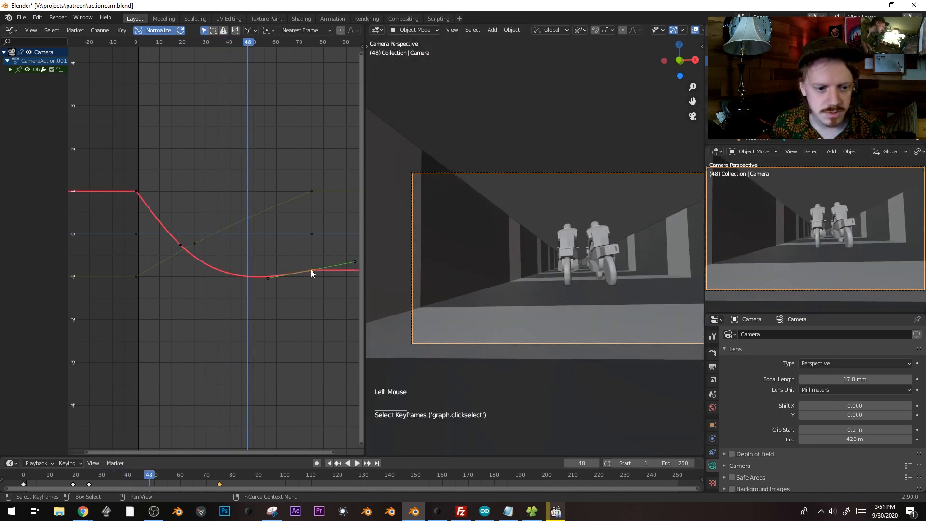
pyautogui.click(180, 245)
pyautogui.hotkey('shift', 'd')
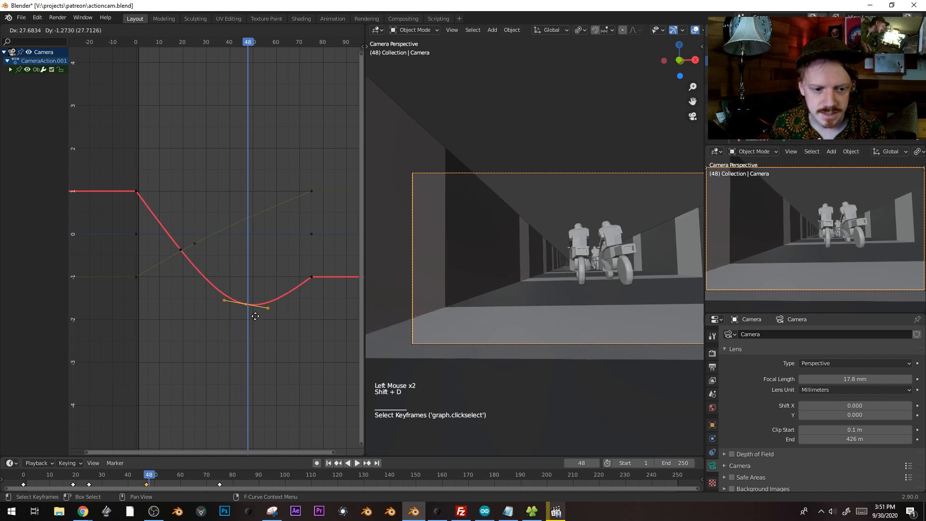
# Raise the end keyframe at frame 74 so the curve swings up, then scrub back to check
pyautogui.moveTo(250, 42); pyautogui.dragTo(309, 42)
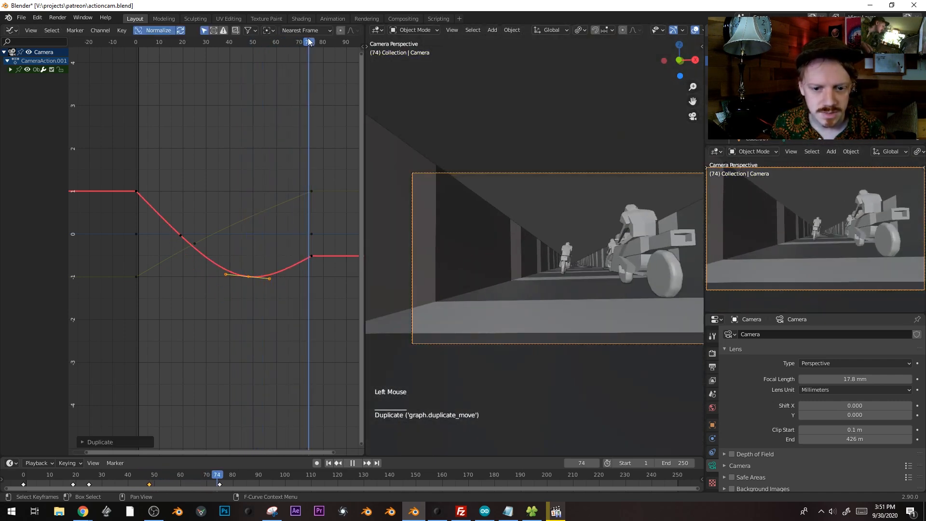
pyautogui.click(312, 256)
pyautogui.press('g')
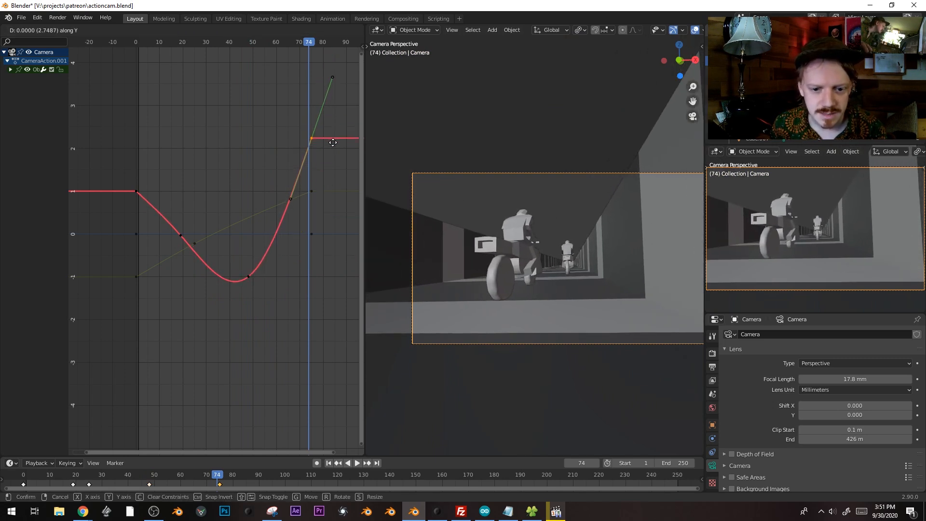
pyautogui.click(333, 140)
pyautogui.moveTo(309, 43); pyautogui.dragTo(288, 43)
# Push the nearest motorcycle, Cube.006, far back along Y down the tunnel and preview
pyautogui.press('space')
pyautogui.click(488, 259)
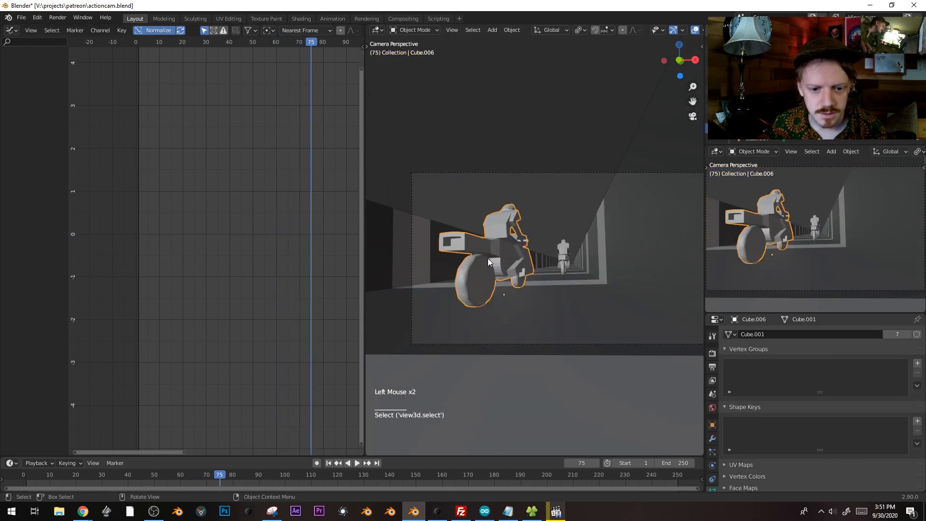
pyautogui.press('g')
pyautogui.press('y')
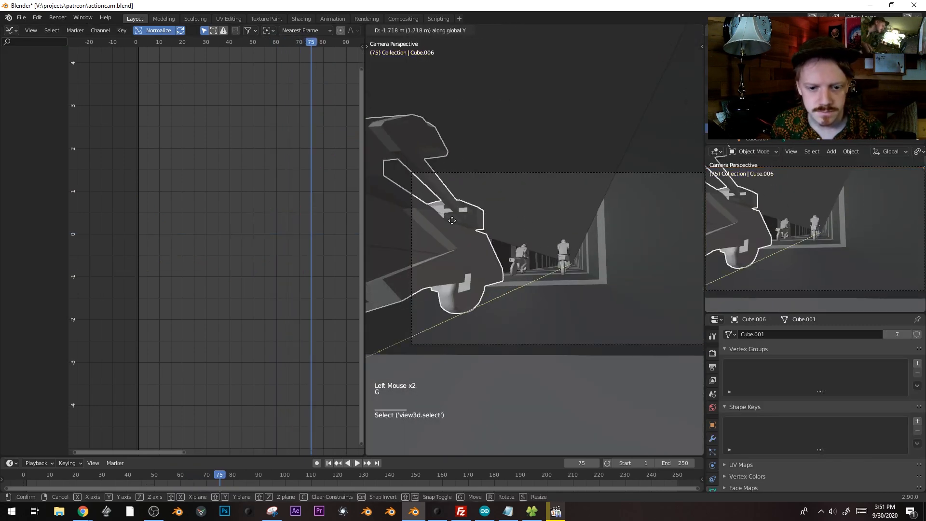
pyautogui.click(445, 224)
pyautogui.moveTo(217, 474); pyautogui.dragTo(24, 485)
pyautogui.press('space')
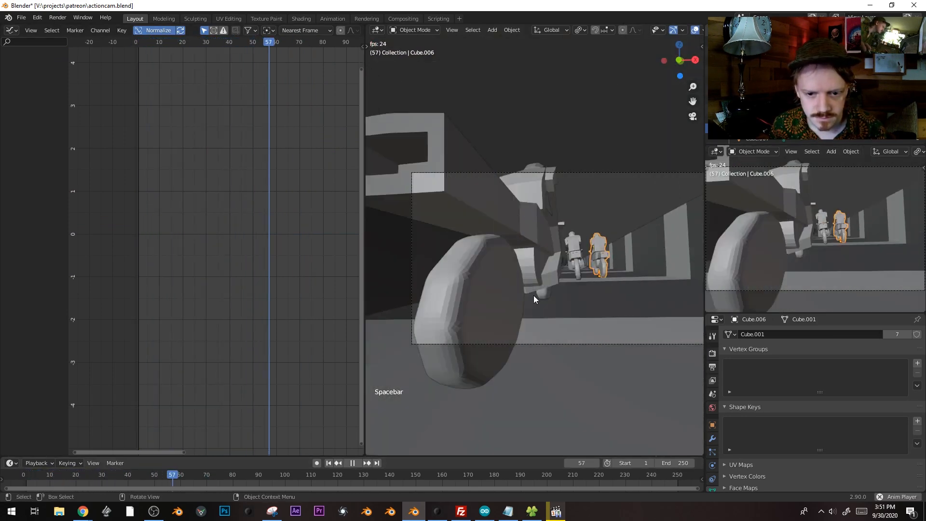
pyautogui.press('space')
# Nudge the left rider's bike, Cube.002, -0.26 m along X and check the spacing
pyautogui.click(144, 478)
pyautogui.moveTo(143, 477); pyautogui.dragTo(99, 472)
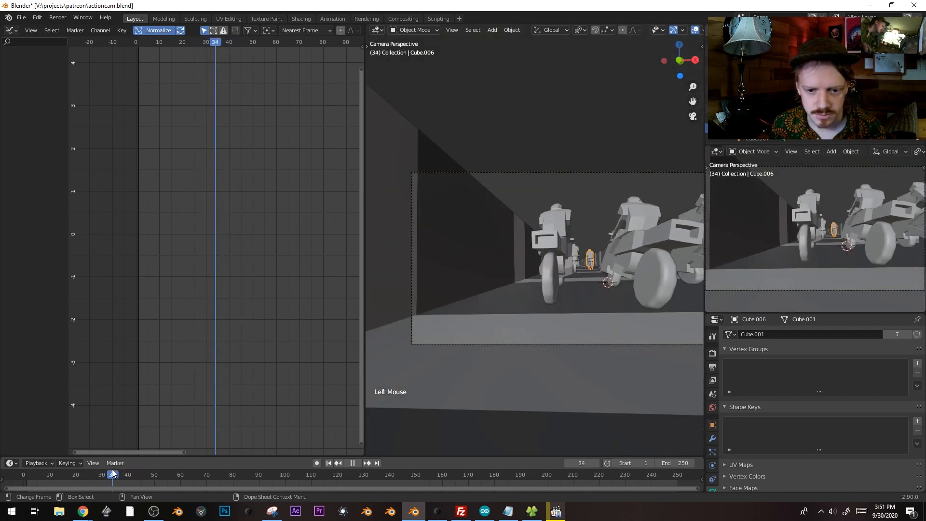
pyautogui.press('space')
pyautogui.click(557, 236)
pyautogui.press('g')
pyautogui.press('x')
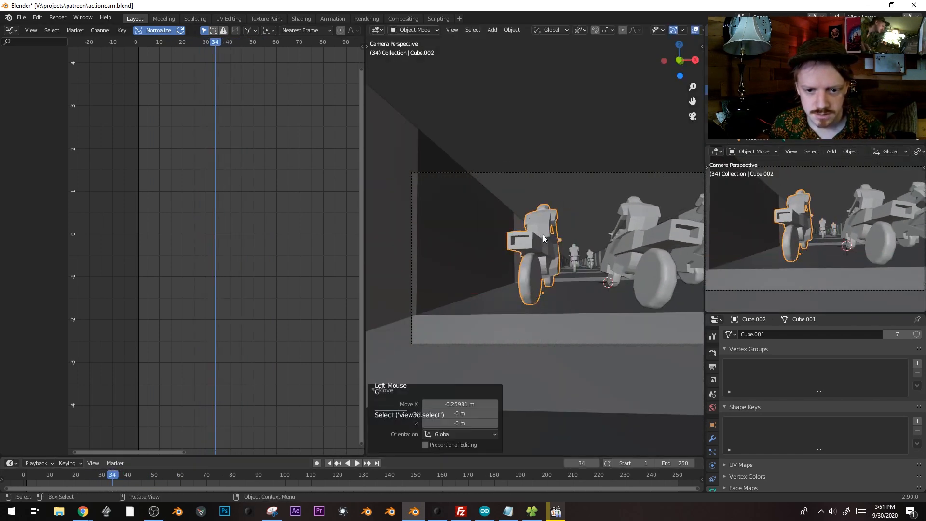
pyautogui.click(543, 235)
pyautogui.press('space')
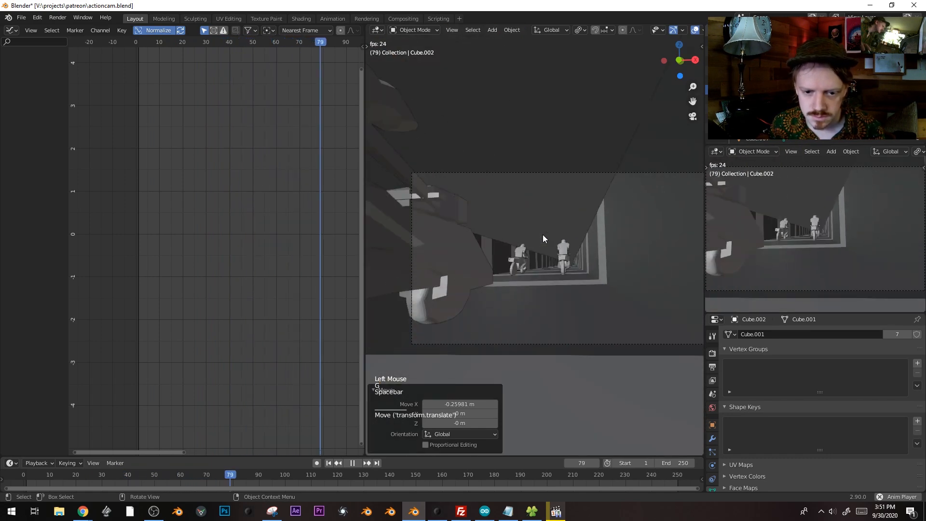
pyautogui.press('space')
# Replay the animation from frame 0 to review the riders, then select the camera
pyautogui.moveTo(66, 477); pyautogui.dragTo(696, 475)
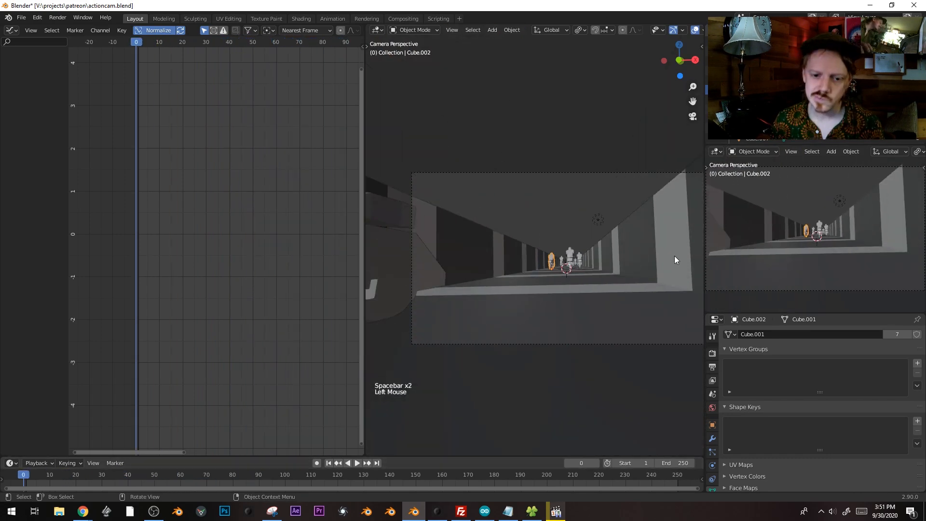
pyautogui.scroll(1, 643, 309)
pyautogui.keyDown('shift'); pyautogui.moveTo(643, 309); pyautogui.dragTo(601, 288, button='middle'); pyautogui.keyUp('shift')
pyautogui.press('space')
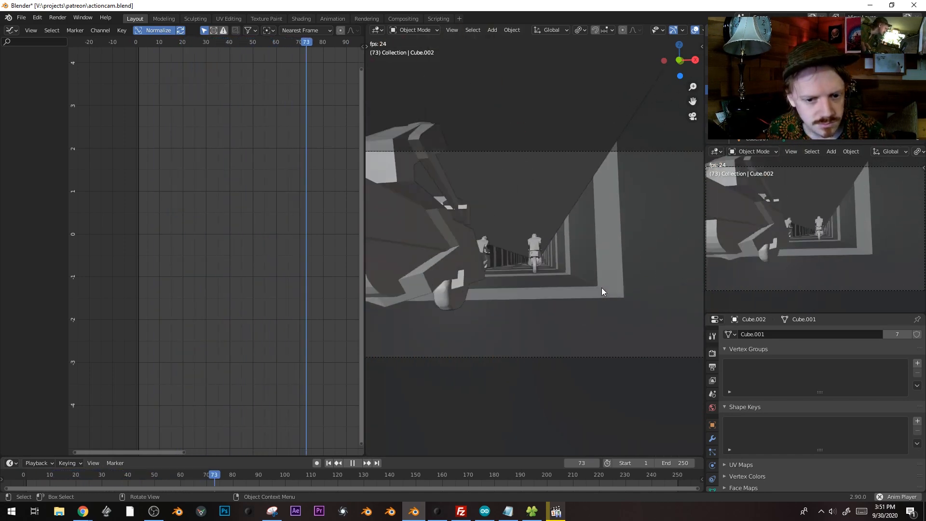
pyautogui.click(67, 480)
pyautogui.click(32, 481)
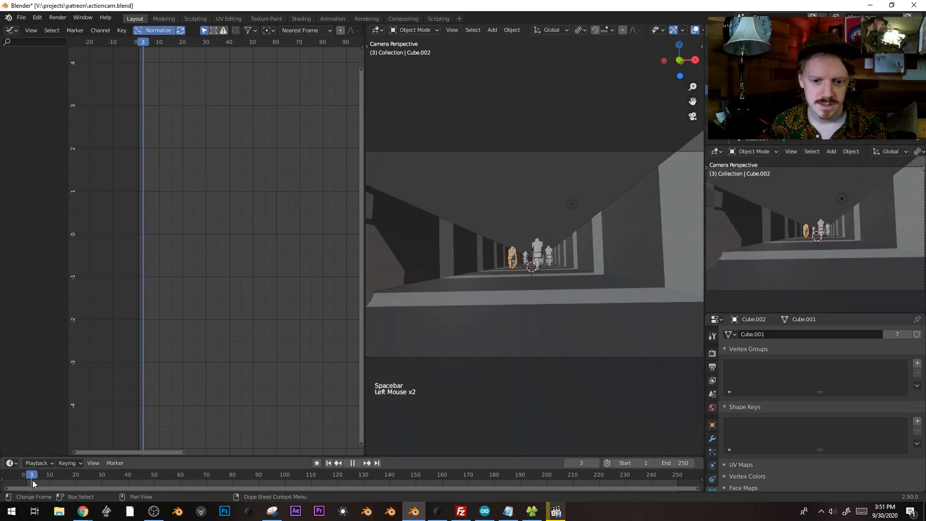
pyautogui.click(27, 482)
pyautogui.click(525, 150)
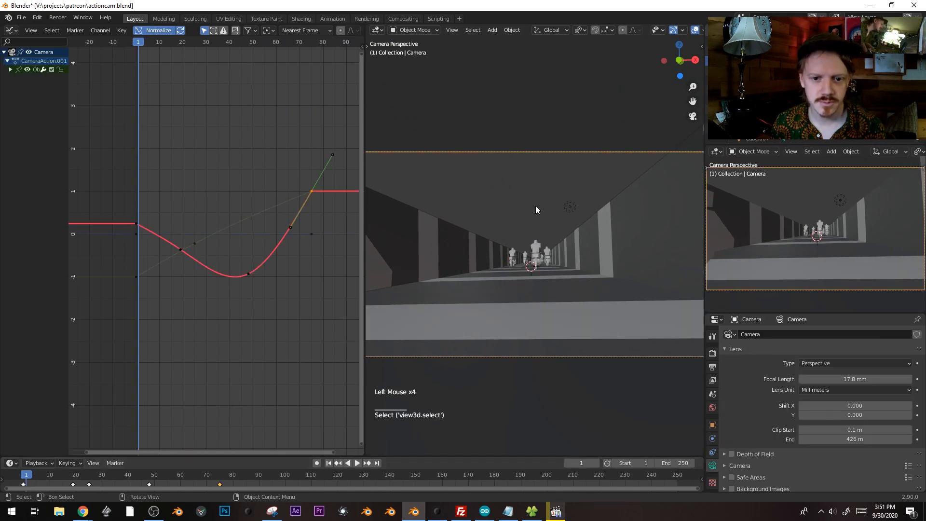
# Tilt and roll the camera 1.05° and keyframe its rotation at frame 1
pyautogui.keyDown('shift'); pyautogui.scroll(-1, 555, 197); pyautogui.keyUp('shift')
pyautogui.keyDown('shift'); pyautogui.moveTo(565, 203); pyautogui.dragTo(604, 227, button='middle'); pyautogui.keyUp('shift')
pyautogui.scroll(-1, 609, 229)
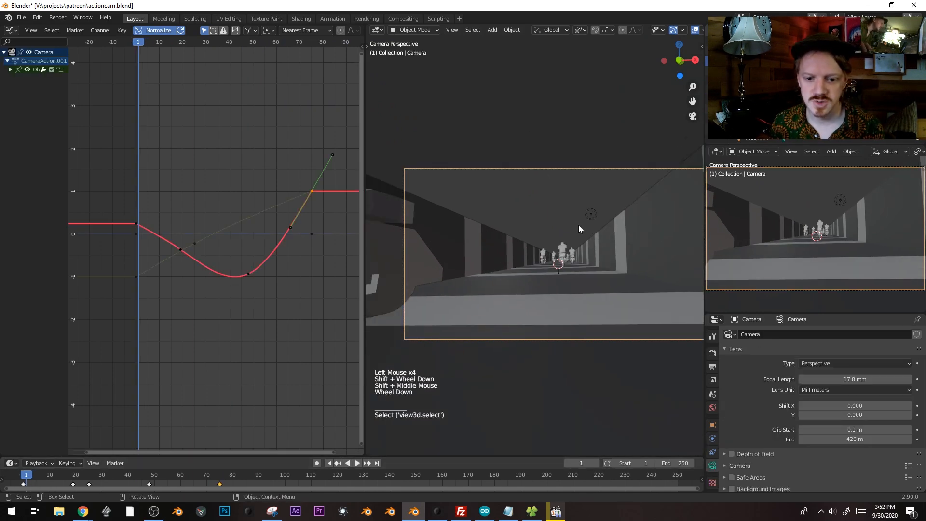
pyautogui.press('r')
pyautogui.press('r')
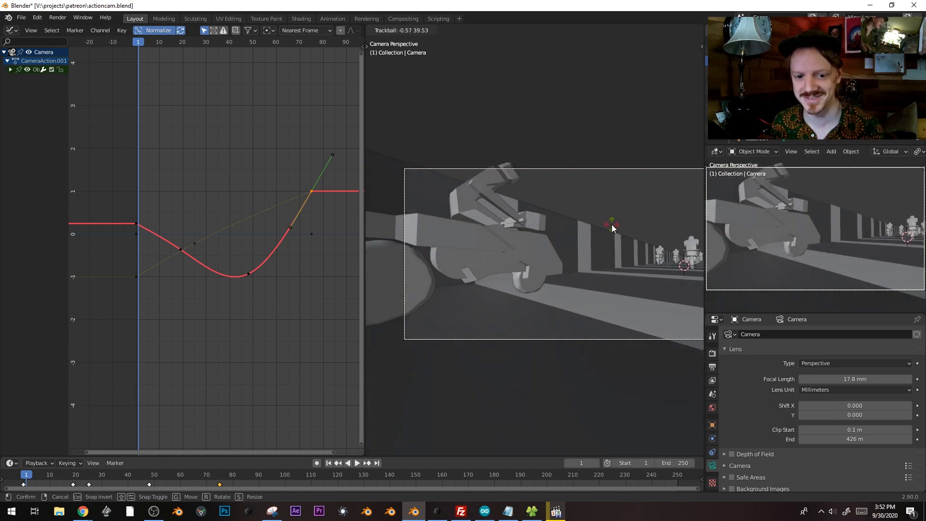
pyautogui.click(612, 224)
pyautogui.press('r')
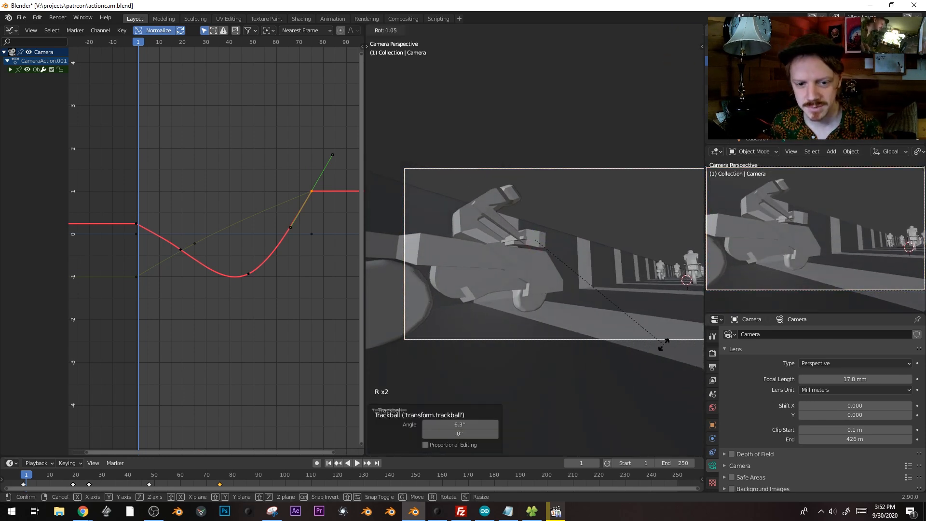
pyautogui.click(663, 344)
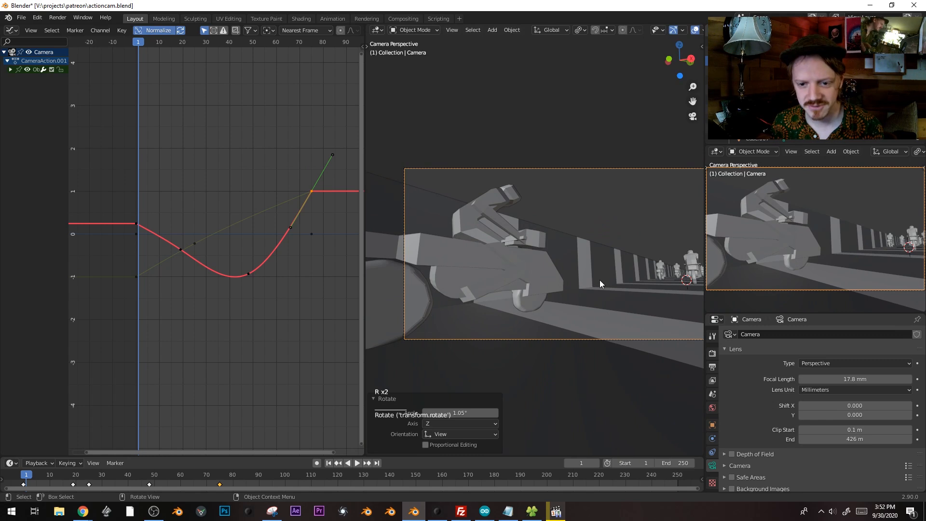
pyautogui.press('i')
pyautogui.click(535, 246)
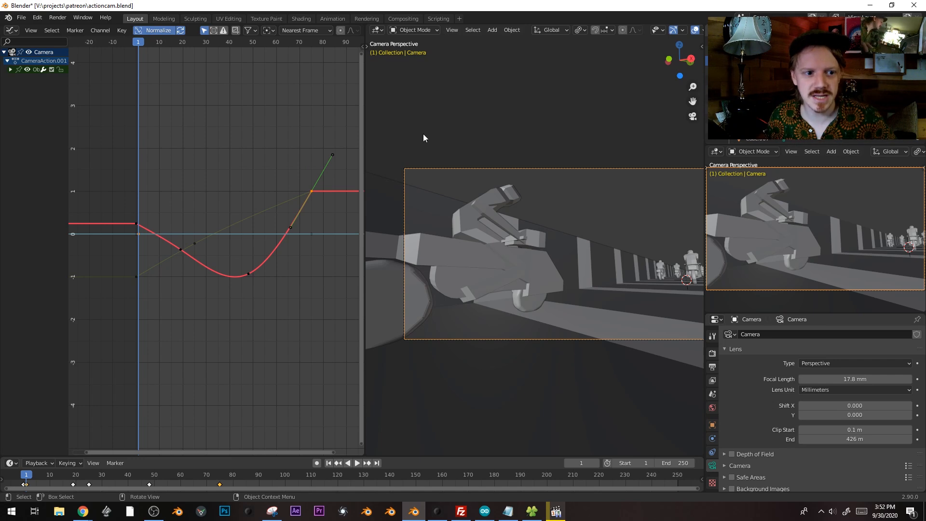
# Tilt the camera and keyframe its rotation at frame 15
pyautogui.moveTo(170, 41); pyautogui.dragTo(169, 42)
pyautogui.press('r')
pyautogui.press('r')
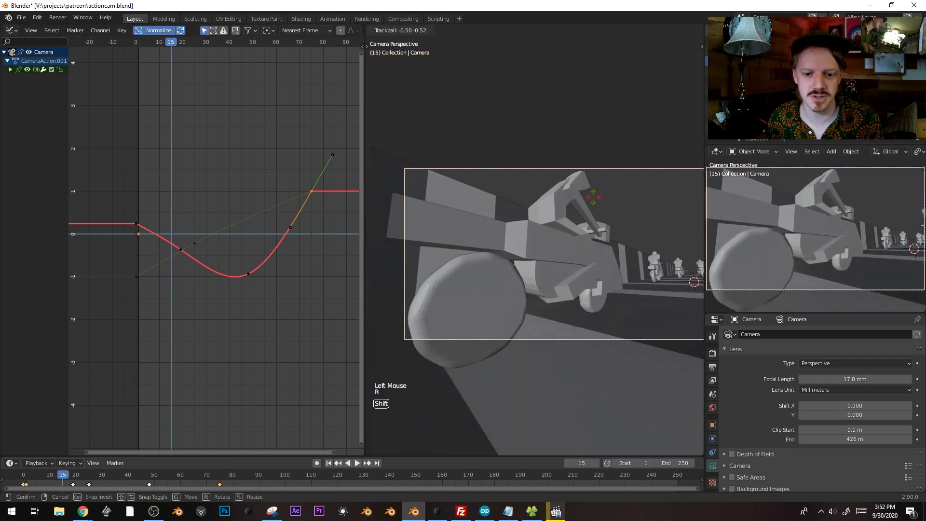
pyautogui.click(461, 237)
pyautogui.keyDown('shift'); pyautogui.moveTo(461, 233); pyautogui.dragTo(521, 219, button='middle'); pyautogui.keyUp('shift')
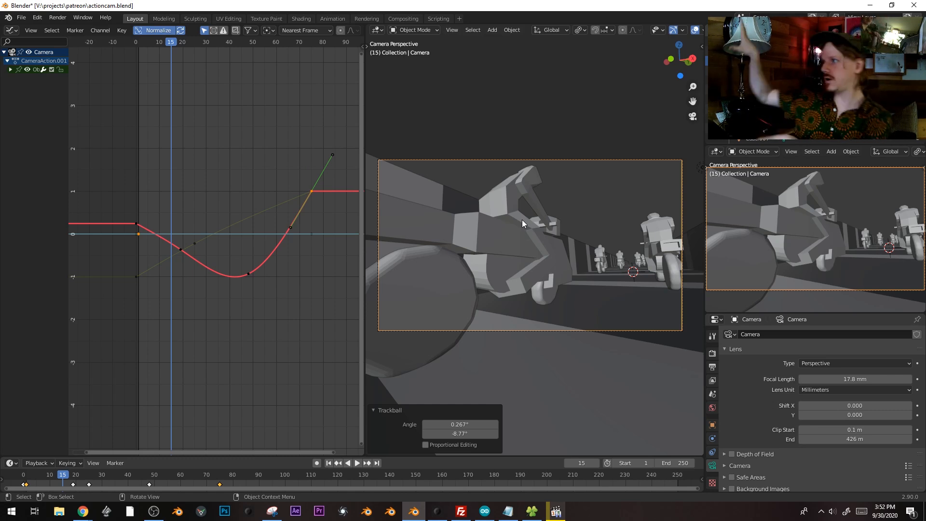
pyautogui.press('i')
pyautogui.click(520, 261)
# Tilt the camera twice and keyframe its rotation at frame 28
pyautogui.click(96, 478)
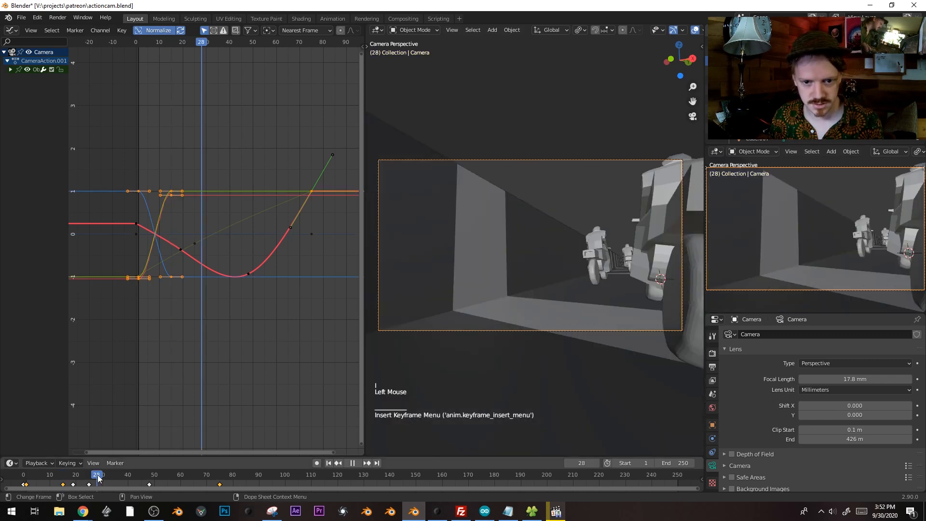
pyautogui.press('r')
pyautogui.press('r')
pyautogui.click(481, 230)
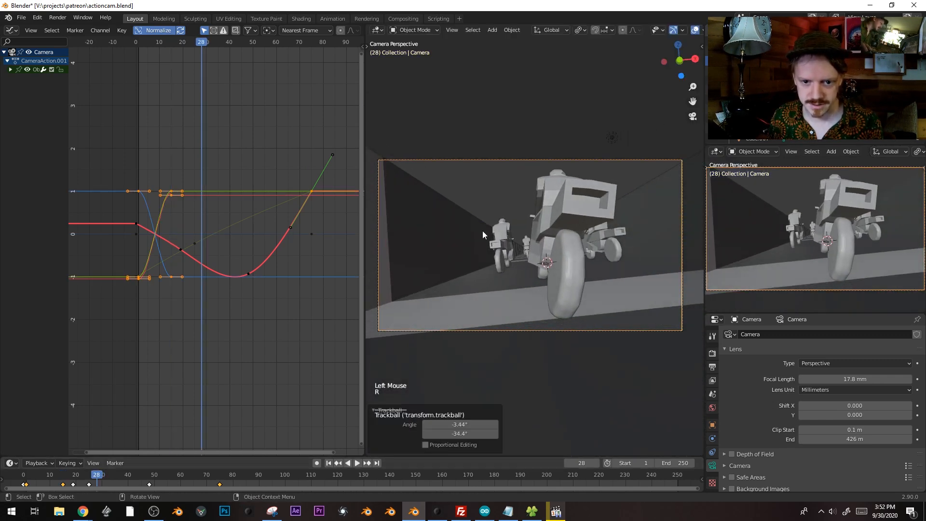
pyautogui.press('r')
pyautogui.press('r')
pyautogui.click(526, 313)
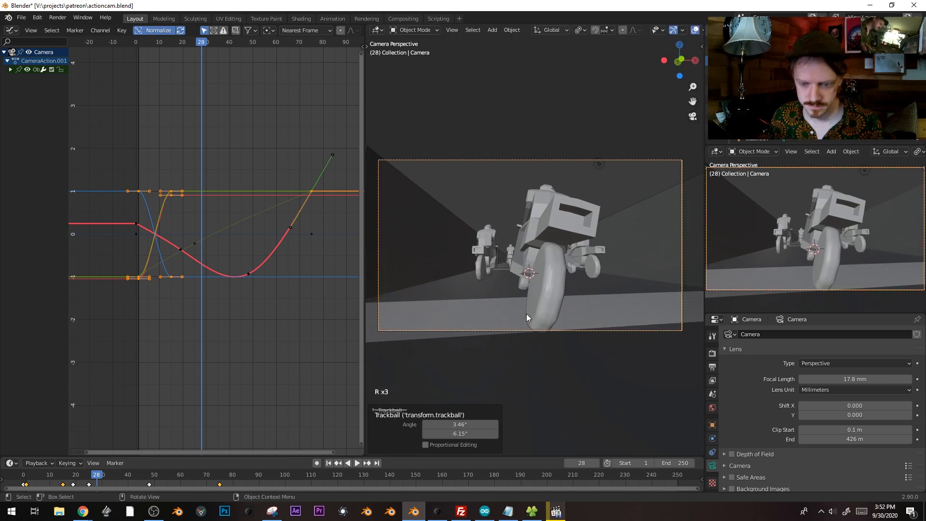
pyautogui.press('i')
pyautogui.click(526, 313)
# Tilt the camera and keyframe its rotation at frame 42
pyautogui.press('space')
pyautogui.press('space')
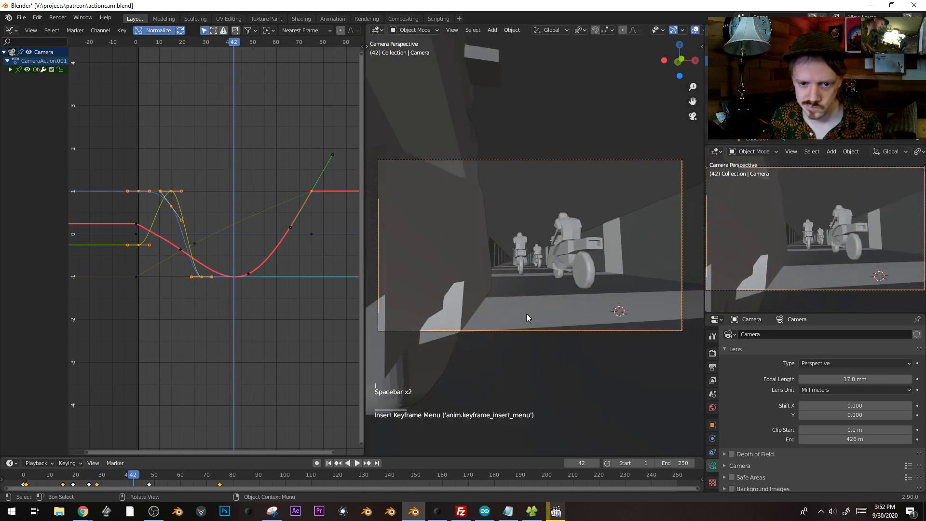
pyautogui.press('r')
pyautogui.press('r')
pyautogui.click(553, 239)
pyautogui.press('i')
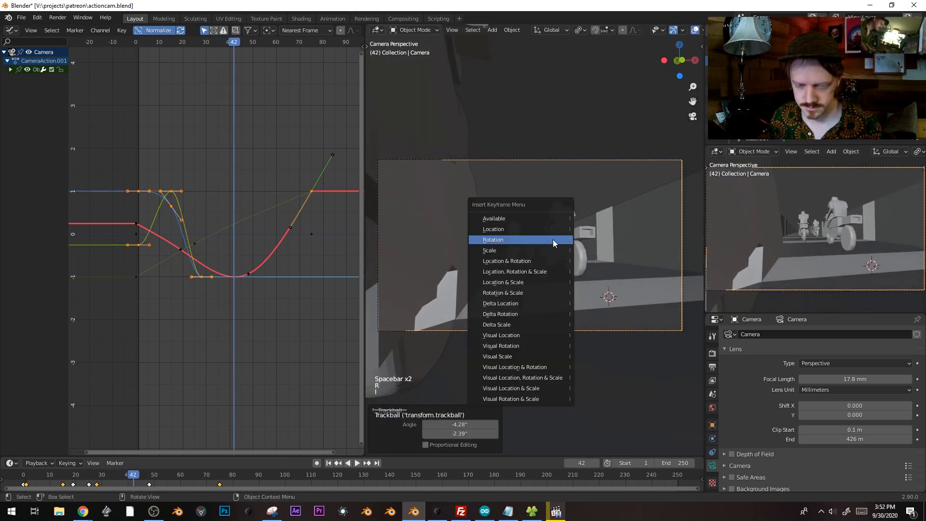
pyautogui.click(553, 239)
# Keyframe tilted camera rotations at frames 58 and 75
pyautogui.press('space')
pyautogui.press('space')
pyautogui.press('r')
pyautogui.press('r')
pyautogui.click(559, 240)
pyautogui.press('i')
pyautogui.click(560, 240)
pyautogui.press('space')
pyautogui.press('space')
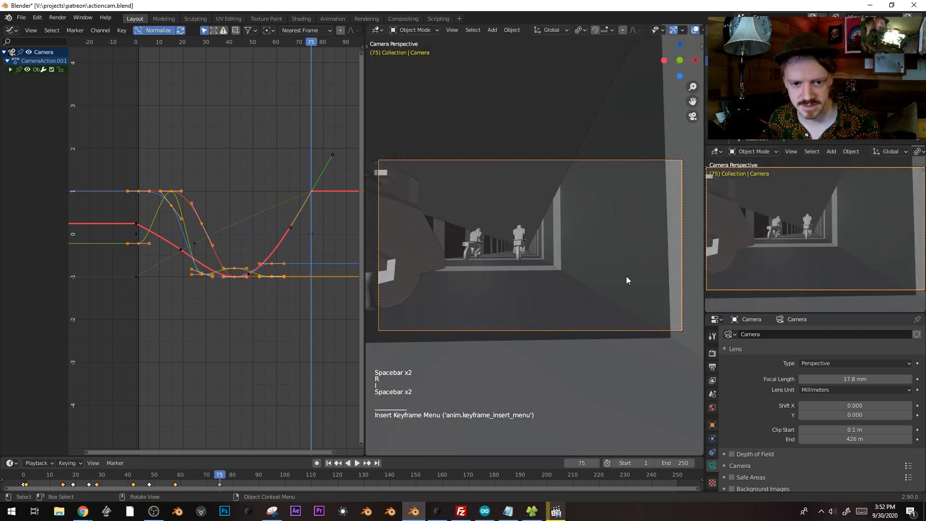
pyautogui.press('r')
pyautogui.press('r')
pyautogui.click(641, 276)
pyautogui.press('i')
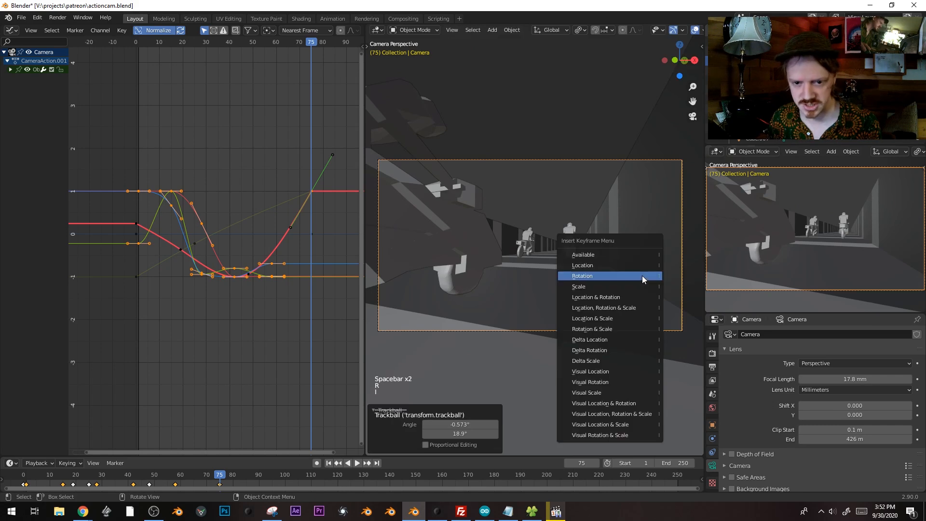
pyautogui.click(641, 276)
# Play back and scrub the camera sway from the start, then select motorcycle Cube.001
pyautogui.press('space')
pyautogui.press('space')
pyautogui.moveTo(159, 475); pyautogui.dragTo(23, 474)
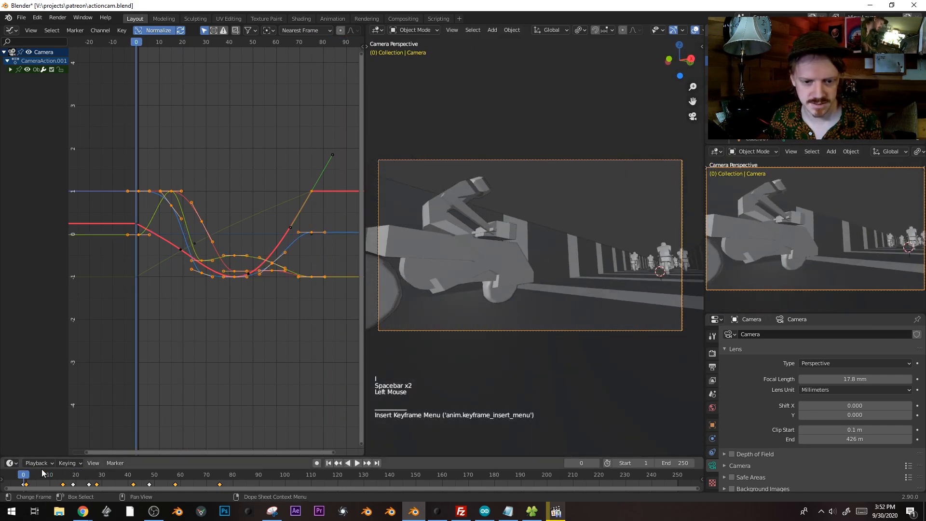
pyautogui.press('space')
pyautogui.press('space')
pyautogui.moveTo(39, 474)
pyautogui.mouseDown()
pyautogui.moveTo(25, 475)
pyautogui.moveTo(46, 481)
pyautogui.moveTo(25, 481)
pyautogui.mouseUp()
pyautogui.press('space')
pyautogui.press('space')
pyautogui.keyDown('shift'); pyautogui.moveTo(454, 249); pyautogui.dragTo(488, 259, button='middle'); pyautogui.keyUp('shift')
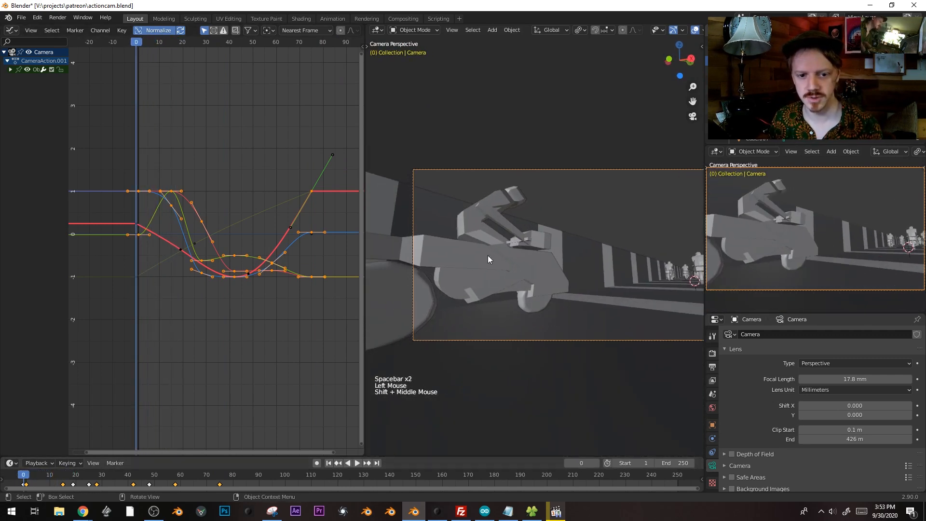
pyautogui.press('space')
pyautogui.press('space')
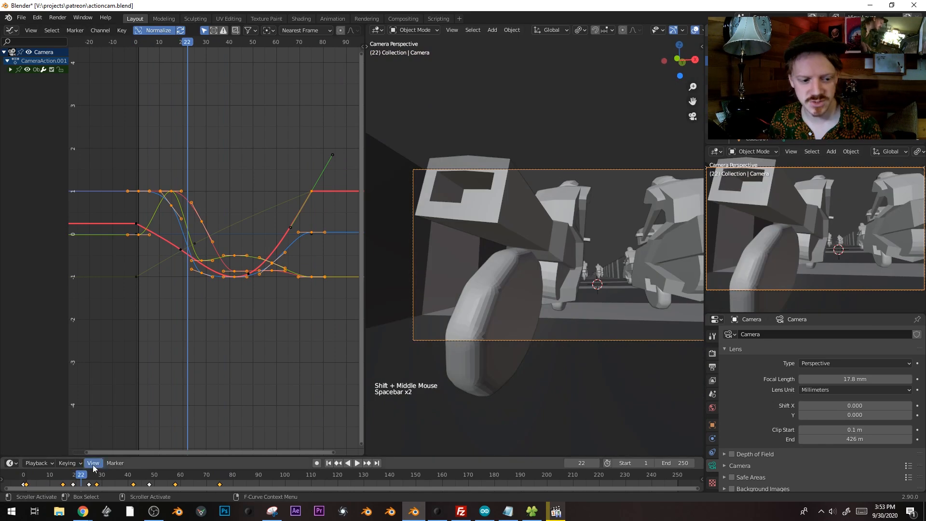
pyautogui.moveTo(74, 482); pyautogui.dragTo(60, 452)
pyautogui.press('space')
pyautogui.press('space')
pyautogui.press('space')
pyautogui.click(111, 479)
pyautogui.moveTo(111, 480); pyautogui.dragTo(81, 477)
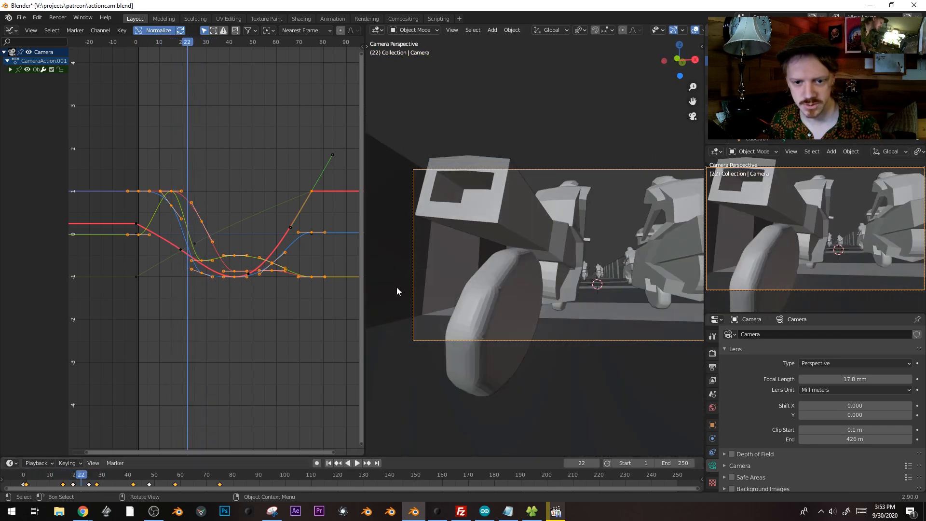
pyautogui.click(531, 253)
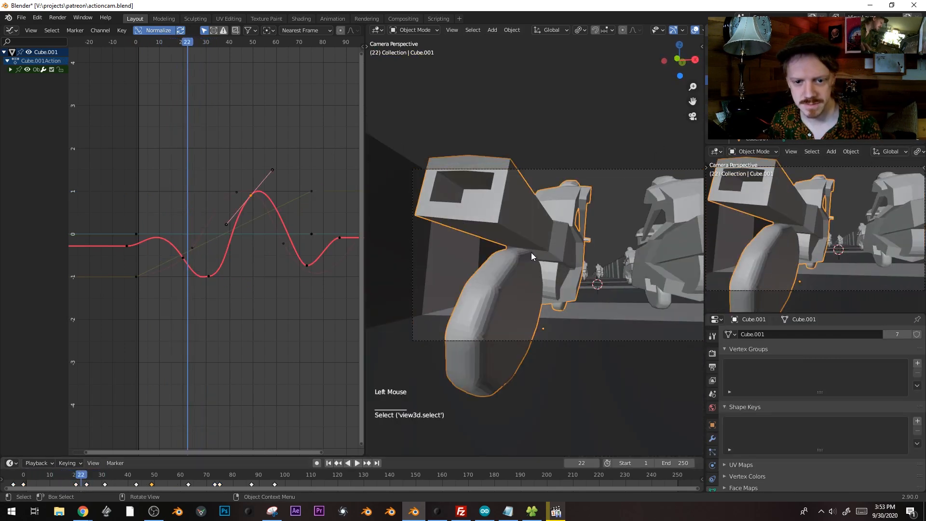
# Select Cube.001's green location curve and its first keyframe, leaving it in place after trial moves
pyautogui.click(192, 248)
pyautogui.click(135, 275)
pyautogui.press('g')
pyautogui.rightClick(140, 337)
pyautogui.click(137, 273)
pyautogui.press('g')
pyautogui.rightClick(139, 297)
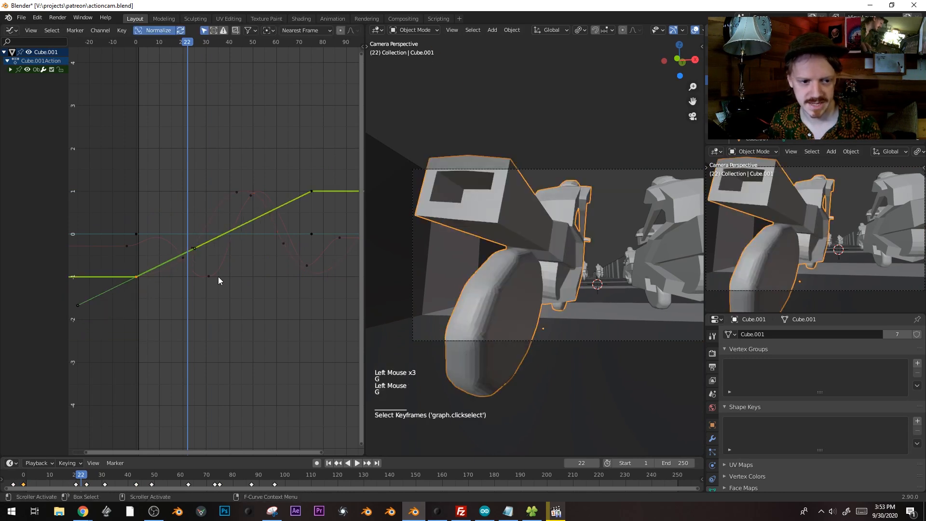
# Insert keyframes on all channels at frame 22 and scale the new keyframe's handles
pyautogui.press('i')
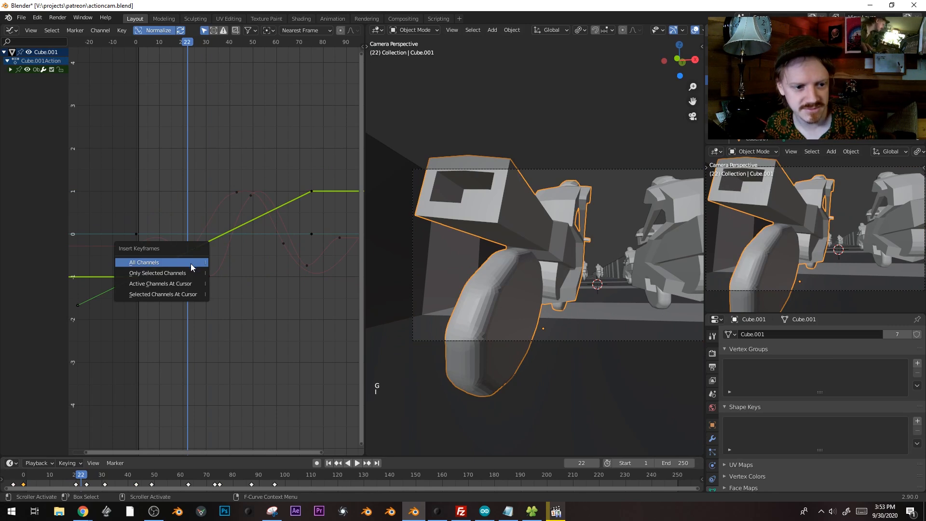
pyautogui.click(155, 281)
pyautogui.doubleClick(136, 278)
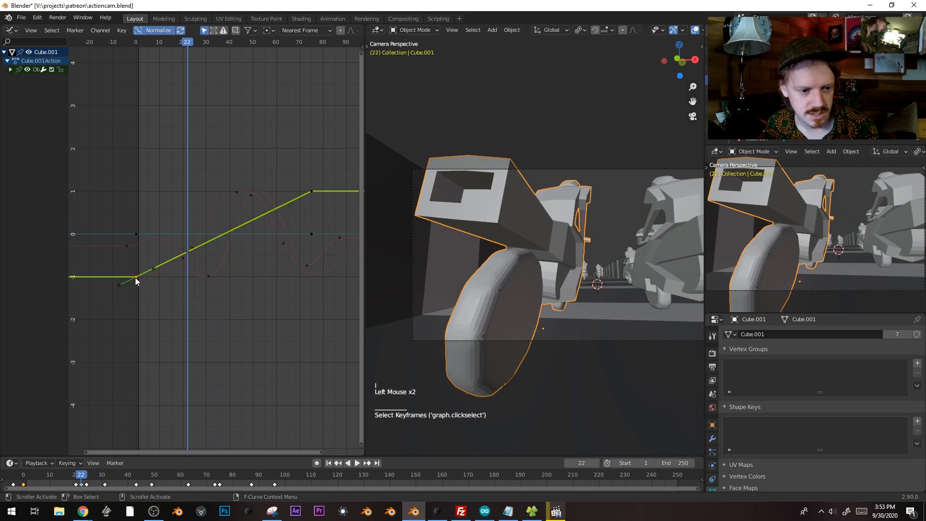
pyautogui.press('g')
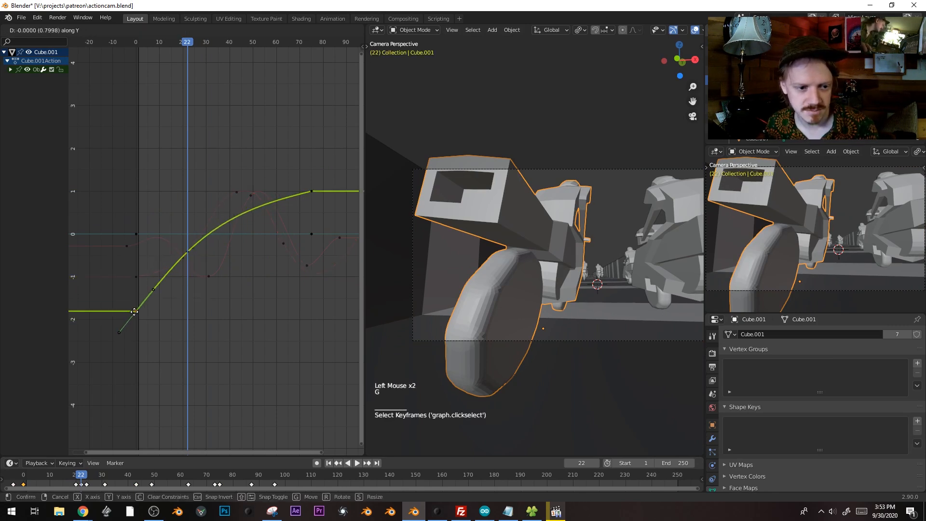
pyautogui.rightClick(135, 307)
pyautogui.click(187, 253)
pyautogui.press('s')
pyautogui.click(214, 273)
# Copy the red curve's first keyframe and lower the green curve's first keyframe
pyautogui.click(136, 277)
pyautogui.rightClick(136, 277)
pyautogui.click(136, 277)
pyautogui.click(134, 278)
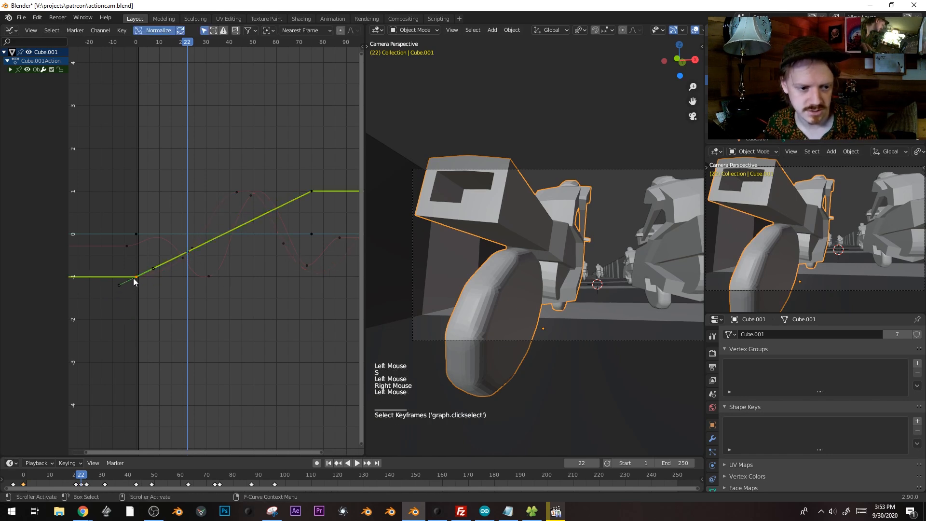
pyautogui.press('g')
pyautogui.click(135, 328)
# Shorten the frame-22 keyframe's handles and shift its left handle further left
pyautogui.click(188, 232)
pyautogui.press('s')
pyautogui.click(182, 232)
pyautogui.click(180, 232)
pyautogui.press('g')
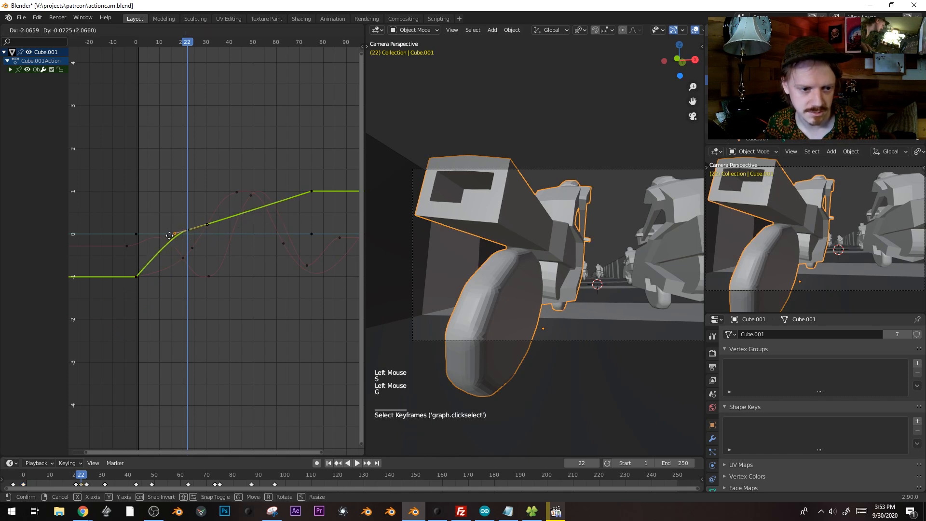
pyautogui.click(167, 236)
# Play the animation from frame 0 to check the rider's motion
pyautogui.moveTo(155, 43); pyautogui.dragTo(140, 54)
pyautogui.press('space')
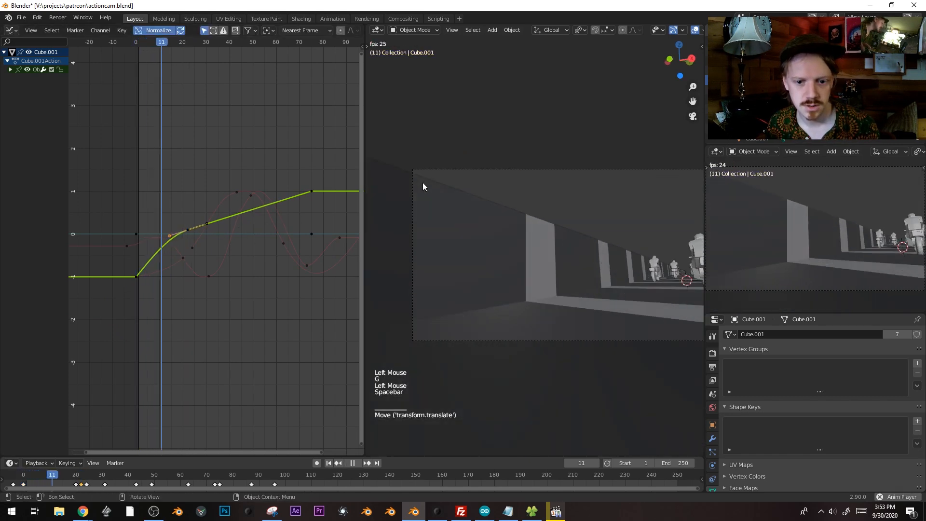
pyautogui.press('space')
# Move the green curve's first keyframe to an earlier frame
pyautogui.click(135, 275)
pyautogui.click(135, 276)
pyautogui.click(135, 275)
pyautogui.press('g')
pyautogui.click(103, 275)
pyautogui.click(139, 42)
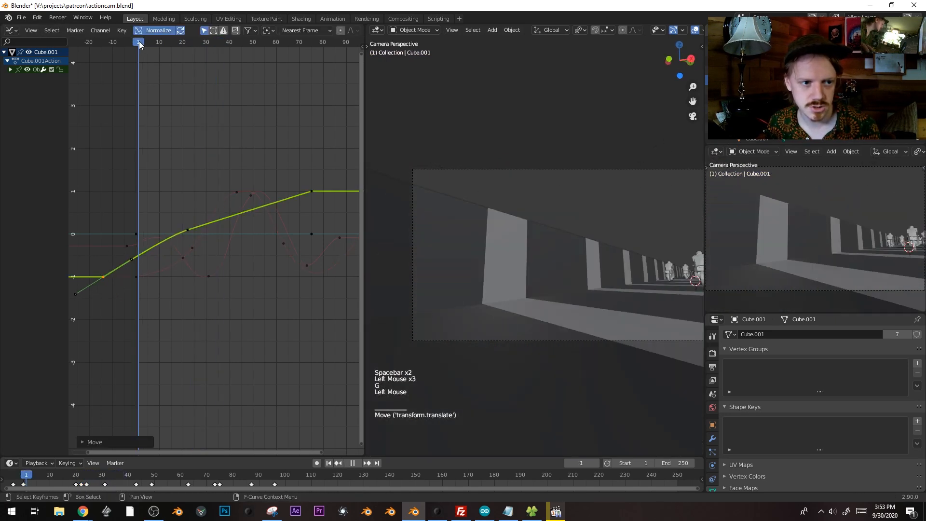
pyautogui.press('g')
pyautogui.click(160, 183)
# Play back and scrub around frames 53–56 to review the eased motion
pyautogui.press('space')
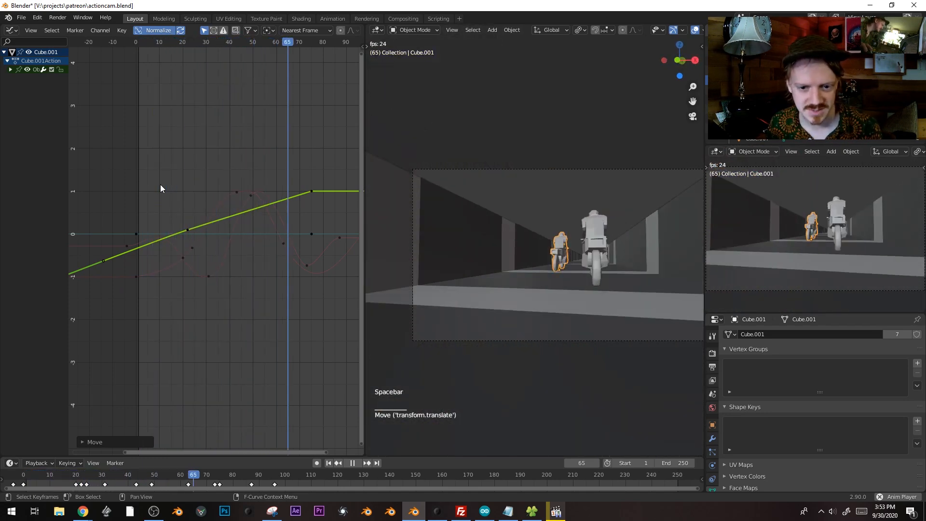
pyautogui.press('space')
pyautogui.press('space')
pyautogui.click(260, 42)
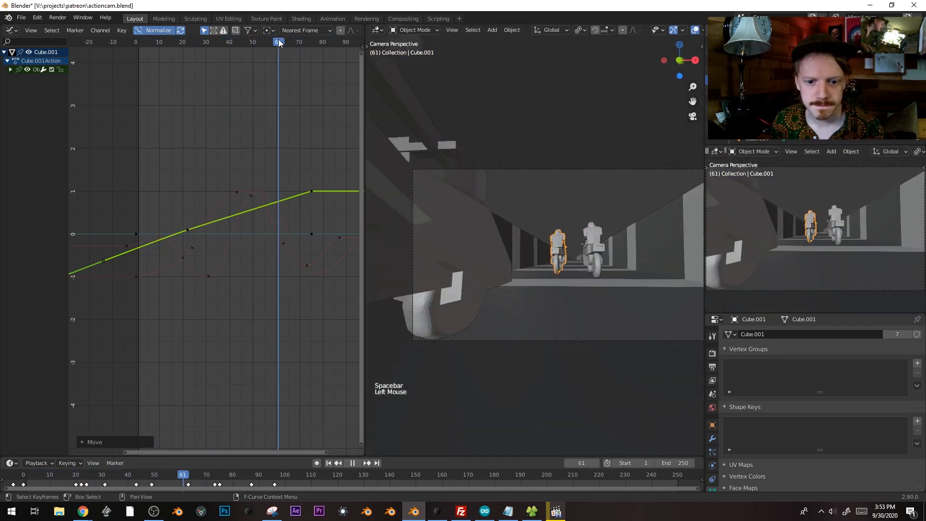
pyautogui.click(263, 41)
pyautogui.moveTo(262, 40)
pyautogui.mouseDown()
pyautogui.moveTo(200, 41)
pyautogui.moveTo(270, 42)
pyautogui.moveTo(257, 43)
pyautogui.mouseUp()
pyautogui.press('space')
pyautogui.click(491, 169)
# Bring the camera's rotation curves into view and select one of their keyframes
pyautogui.keyDown('shift'); pyautogui.moveTo(273, 263); pyautogui.dragTo(295, 223, button='middle'); pyautogui.keyUp('shift')
pyautogui.hotkey('alt', 'a')
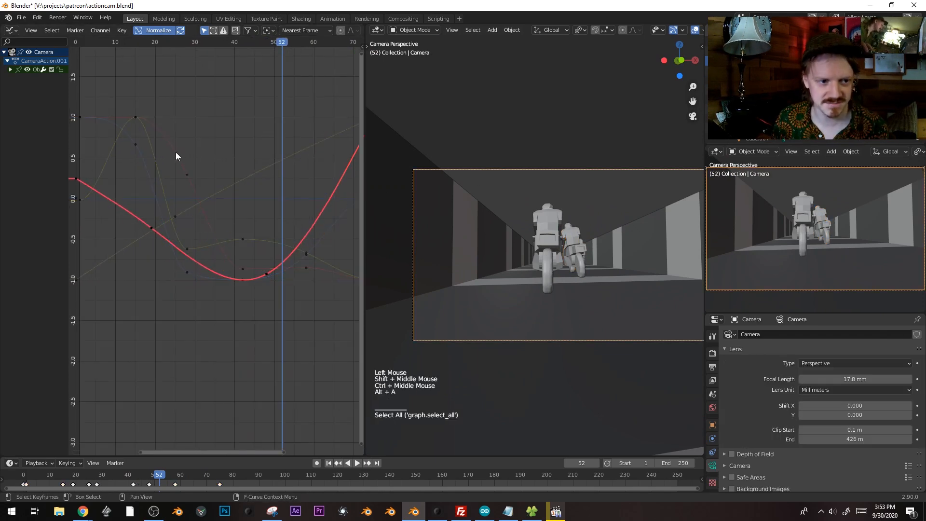
pyautogui.click(238, 266)
pyautogui.click(244, 269)
pyautogui.press('g')
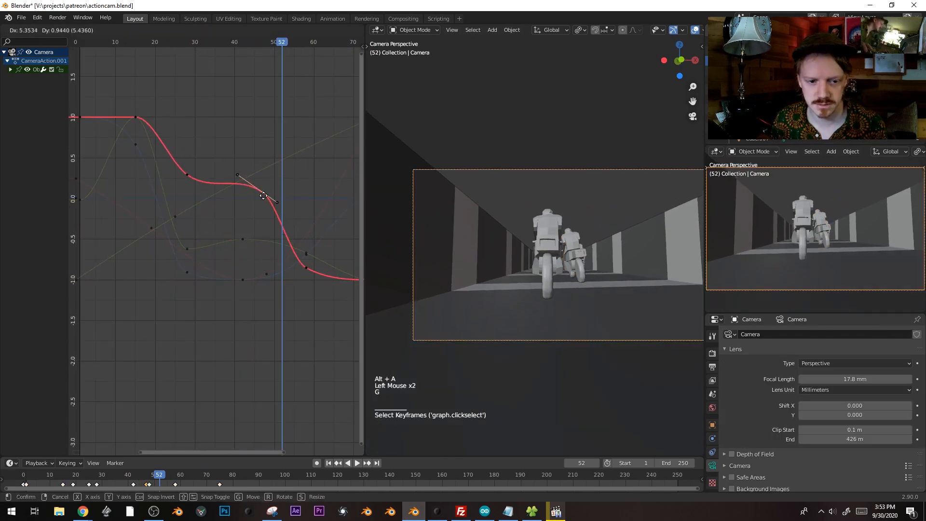
pyautogui.press('r')
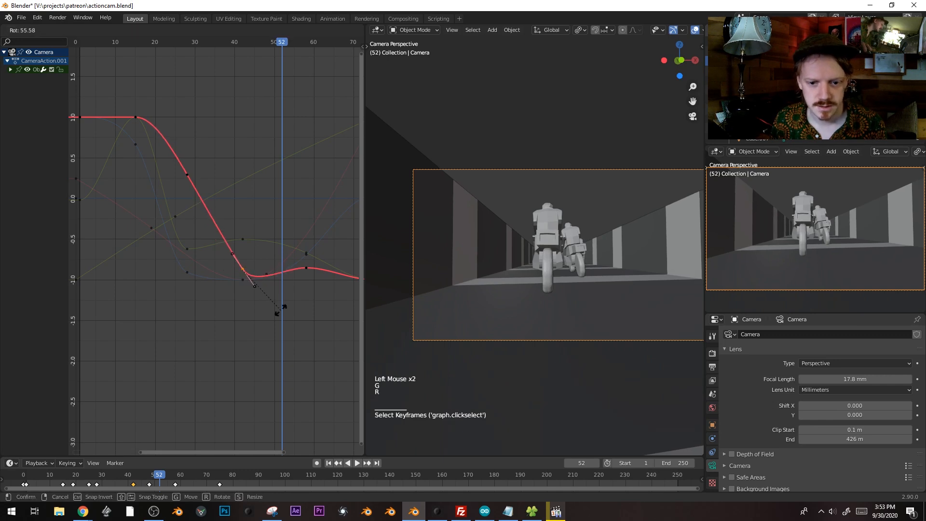
pyautogui.rightClick(283, 291)
# Lower the blue rotation curve's keyframe at frame 42
pyautogui.click(246, 281)
pyautogui.press('g')
pyautogui.click(247, 282)
pyautogui.click(248, 280)
pyautogui.press('g')
pyautogui.click(244, 283)
# Reposition a red curve keyframe, leaving the green curve's keyframe unchanged
pyautogui.click(265, 274)
pyautogui.press('g')
pyautogui.click(189, 179)
pyautogui.click(244, 240)
pyautogui.press('g')
pyautogui.rightClick(201, 225)
pyautogui.press('g')
pyautogui.rightClick(271, 290)
# Duplicate a keyframe and place it at frame 63 at the curve's bottom
pyautogui.keyDown('ctrl'); pyautogui.moveTo(281, 210); pyautogui.dragTo(257, 80, button='middle'); pyautogui.keyUp('ctrl')
pyautogui.moveTo(241, 43); pyautogui.dragTo(271, 45)
pyautogui.press('g')
pyautogui.rightClick(286, 228)
pyautogui.hotkey('shift', 'd')
pyautogui.click(335, 314)
pyautogui.click(296, 223)
pyautogui.press('g')
pyautogui.click(315, 296)
# Preview the camera sway with viewport overlays hidden, then restore the overlays
pyautogui.press('space')
pyautogui.press('space')
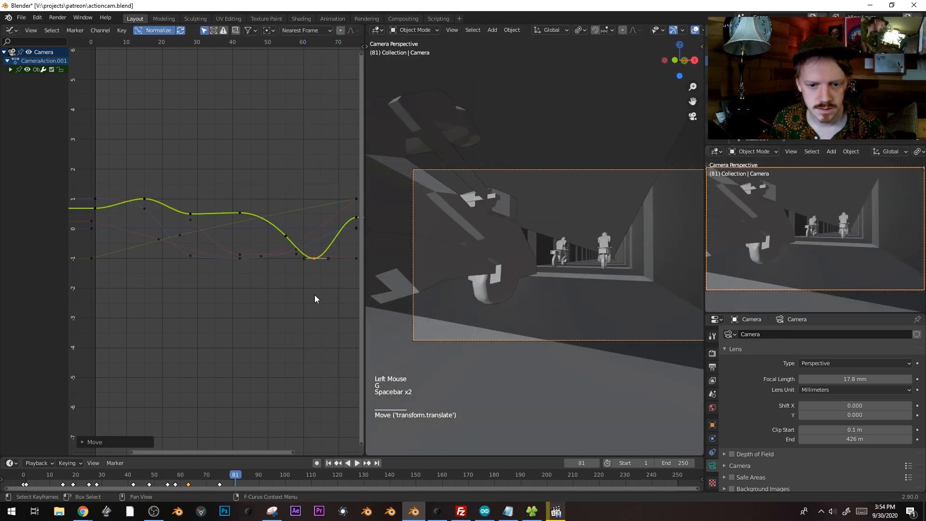
pyautogui.click(116, 43)
pyautogui.press('space')
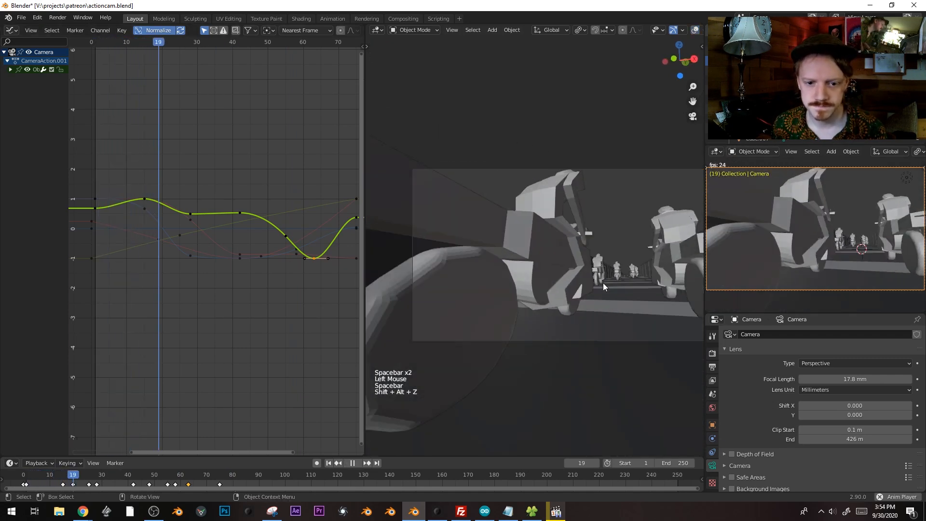
pyautogui.hotkey('shift', 'alt', 'z')
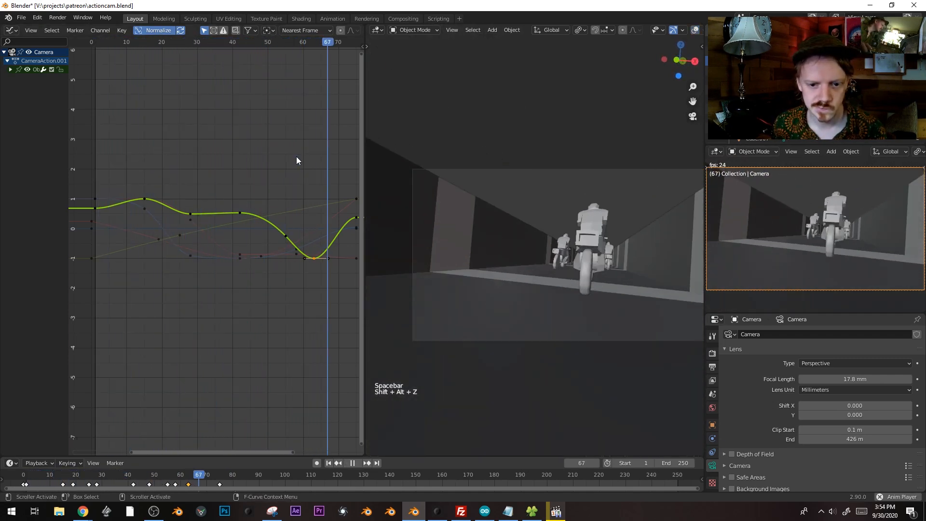
pyautogui.hotkey('shift', 'alt', 'z')
pyautogui.press('space')
pyautogui.click(125, 48)
pyautogui.click(105, 42)
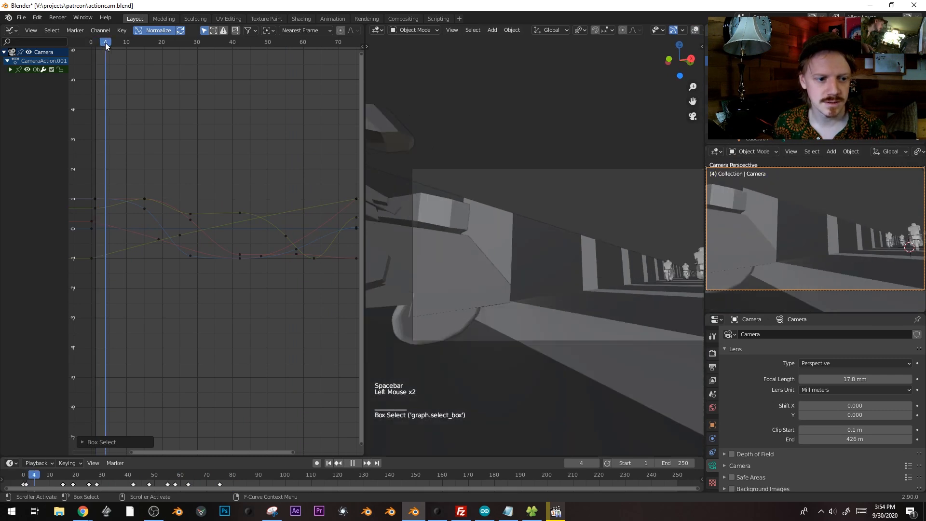
# Try adjusting the red curve's first keyframe, leaving it at frame 1
pyautogui.click(91, 221)
pyautogui.press('g')
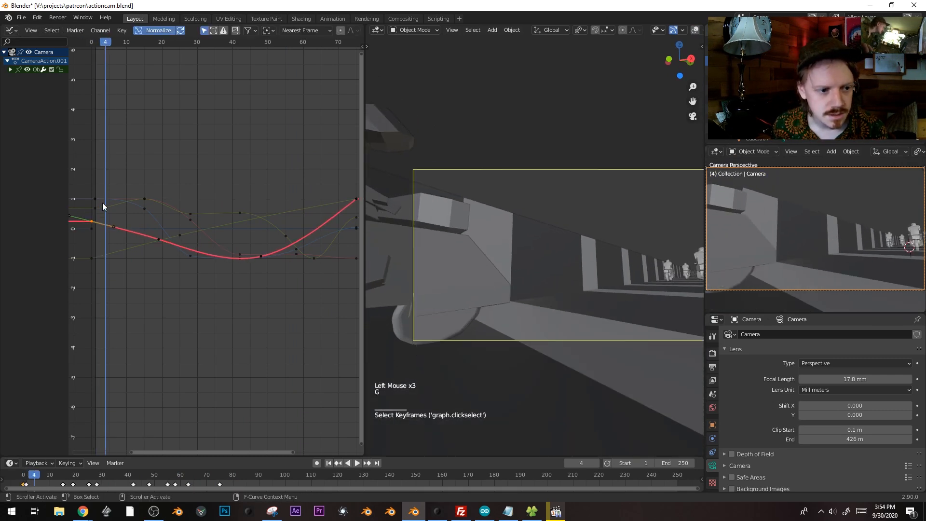
pyautogui.click(96, 199)
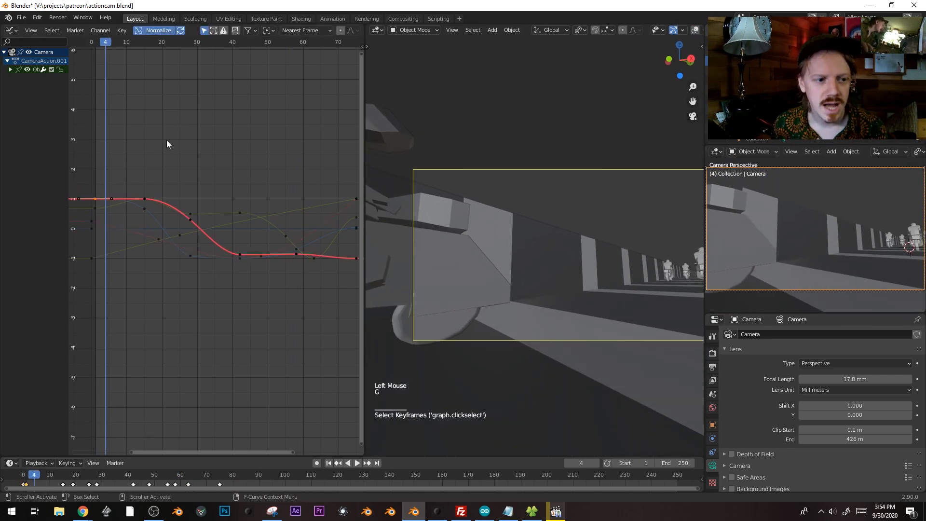
pyautogui.press('g')
pyautogui.press('Escape')
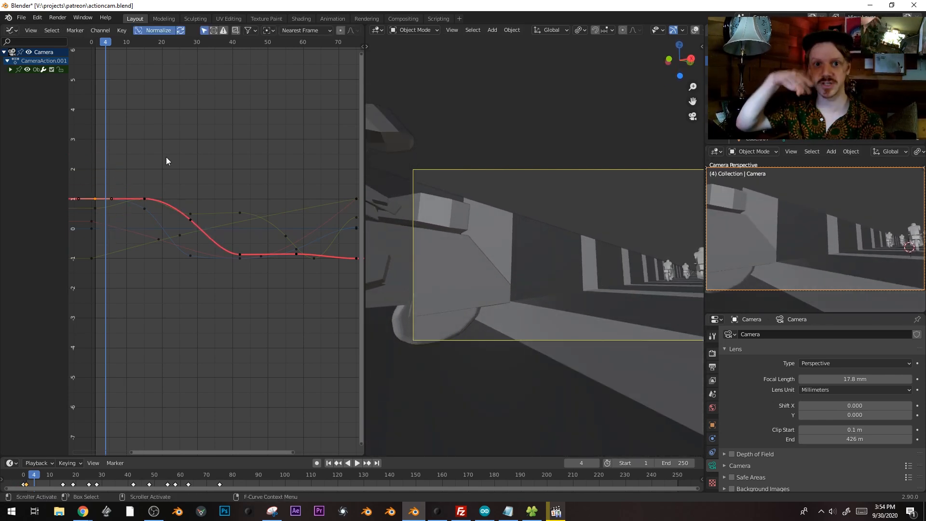
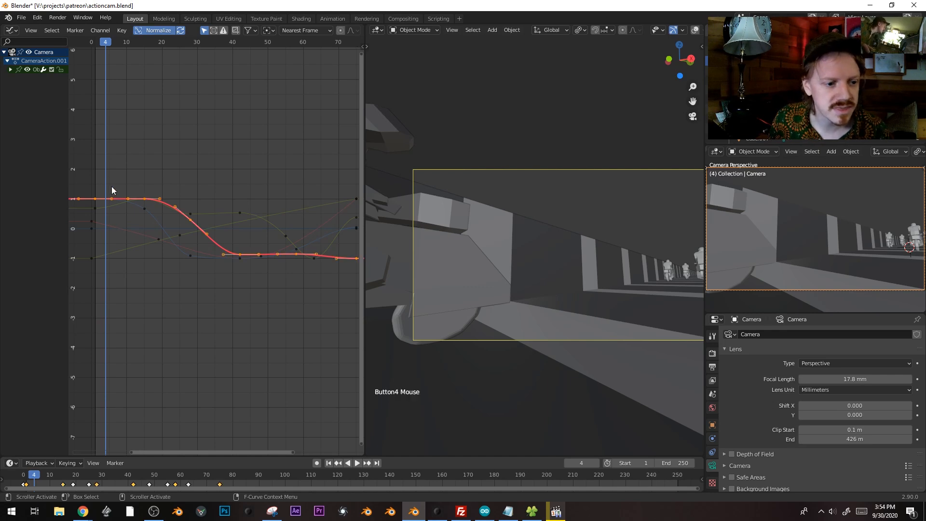
# Select all keys on the camera's red rotation curve and display its empty F-curve Modifiers panel
pyautogui.hotkey('ctrl', 'l')
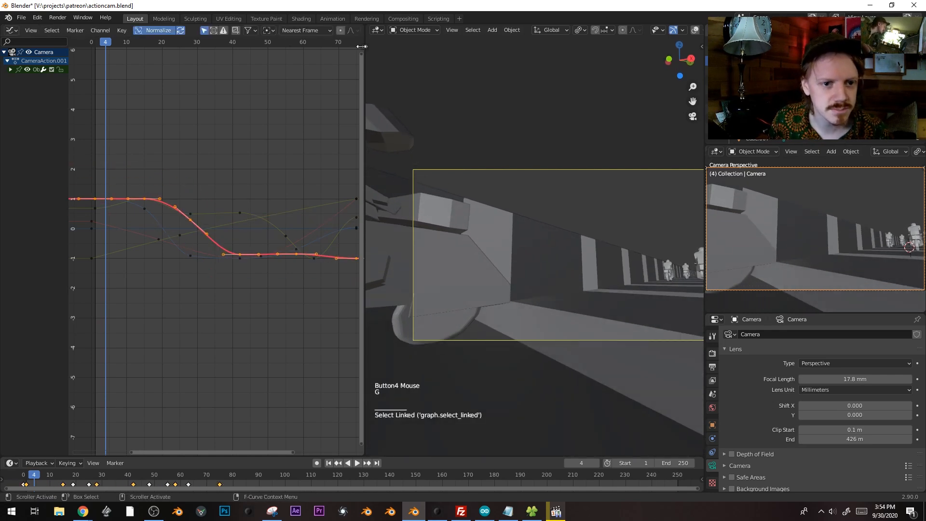
pyautogui.click(361, 46)
pyautogui.click(359, 80)
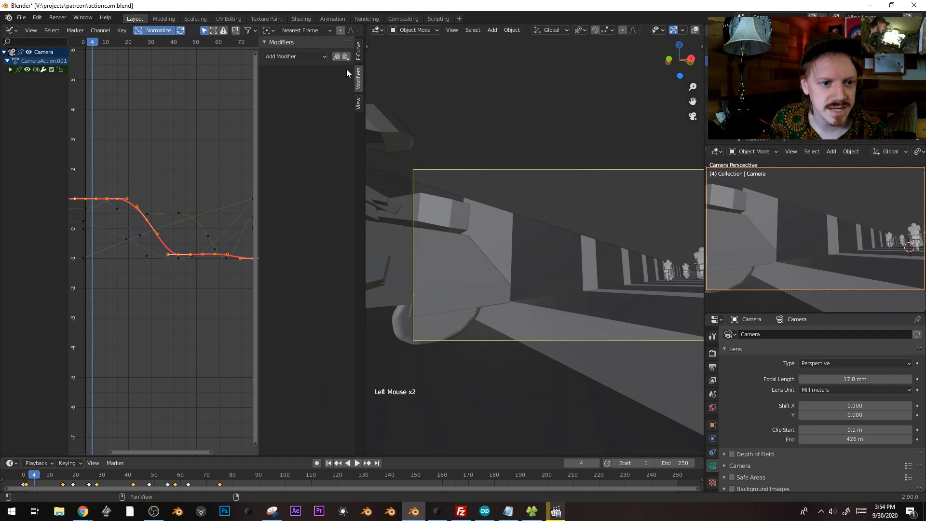
# Add a Noise modifier to the camera curve and raise its scale to 7.6
pyautogui.click(314, 56)
pyautogui.click(310, 109)
pyautogui.press('space')
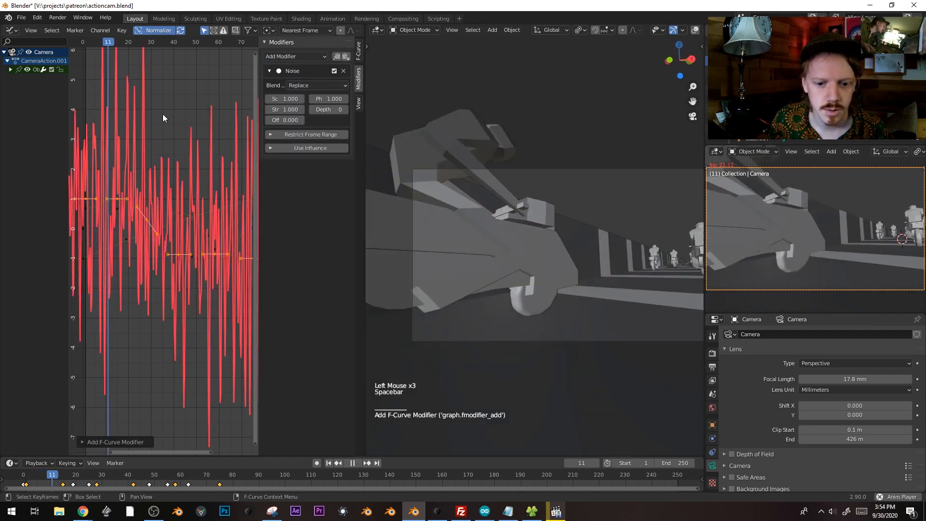
pyautogui.press('space')
pyautogui.moveTo(289, 99); pyautogui.dragTo(324, 99)
# Set the scene end frame to 75
pyautogui.click(682, 463)
pyautogui.write('75')
pyautogui.press('Return')
# Set the Noise strength to 0.1, preview the shake, and restore the viewport overlays
pyautogui.press('space')
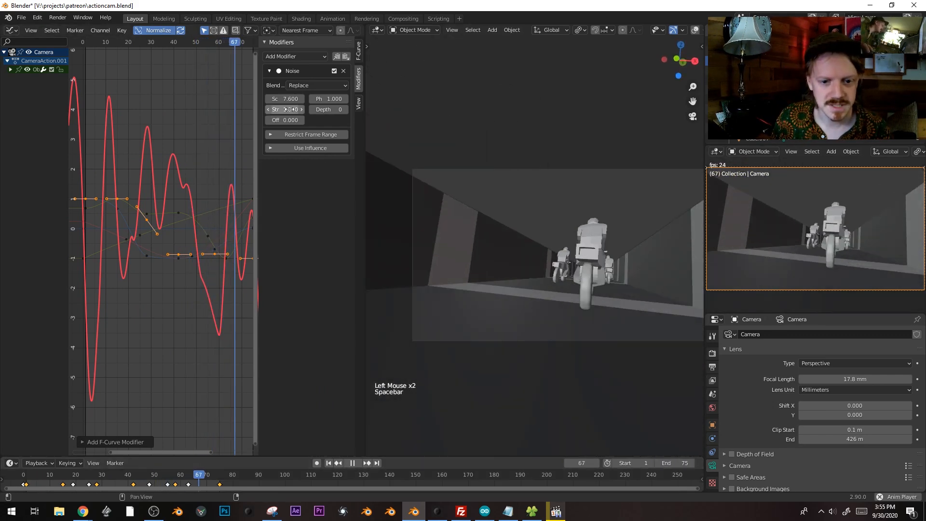
pyautogui.click(289, 109)
pyautogui.write('.1')
pyautogui.press('Return')
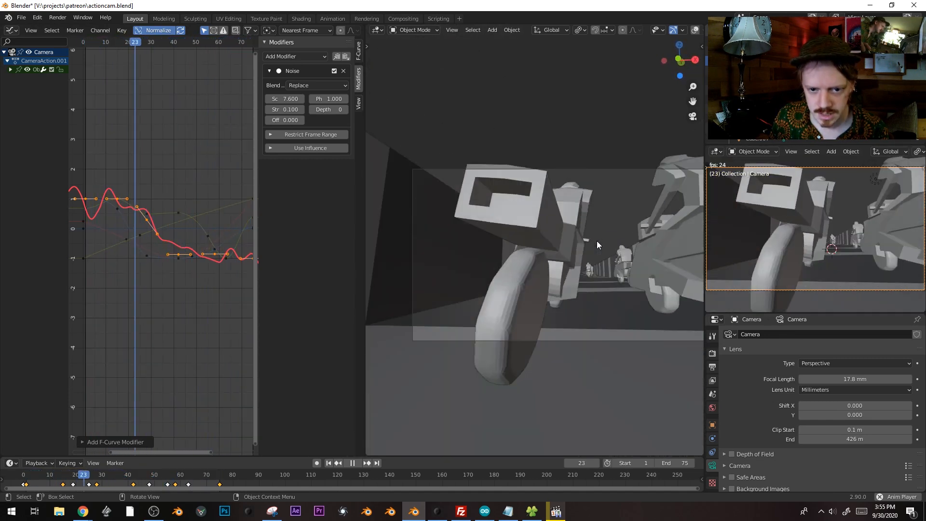
pyautogui.press('space')
pyautogui.hotkey('shift', 'alt', 'z')
# Select Cube.001, slide its frame-35 keyframe earlier, and scale that key's handles down
pyautogui.click(596, 224)
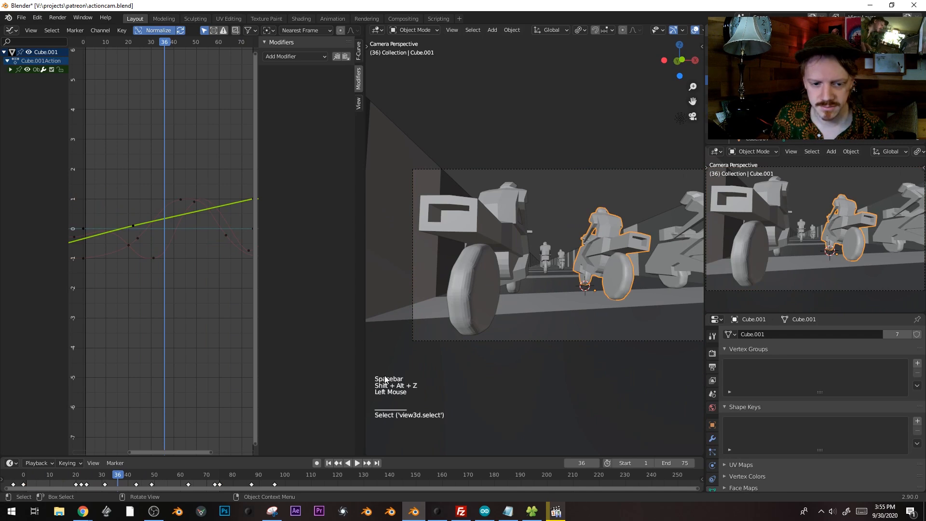
pyautogui.moveTo(115, 479); pyautogui.dragTo(78, 479)
pyautogui.press('space')
pyautogui.press('space')
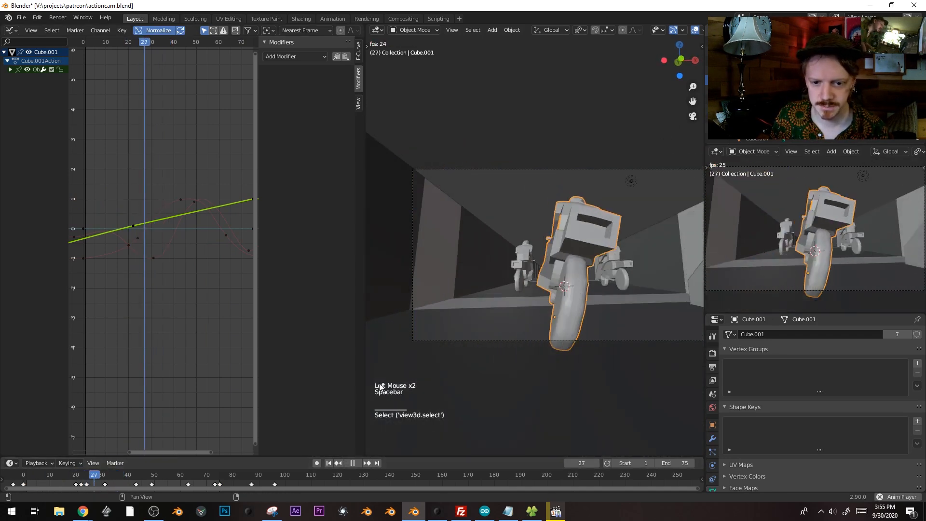
pyautogui.click(198, 210)
pyautogui.press('g')
pyautogui.click(175, 268)
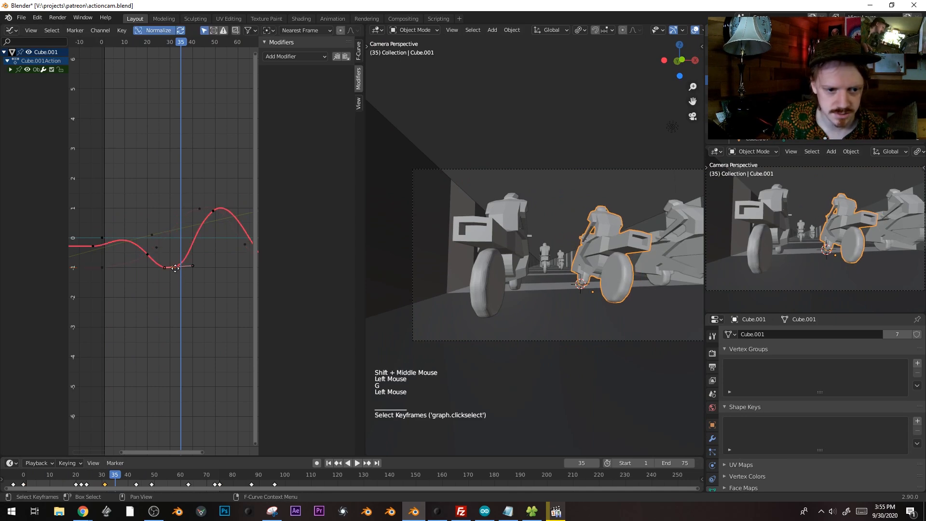
pyautogui.press('g')
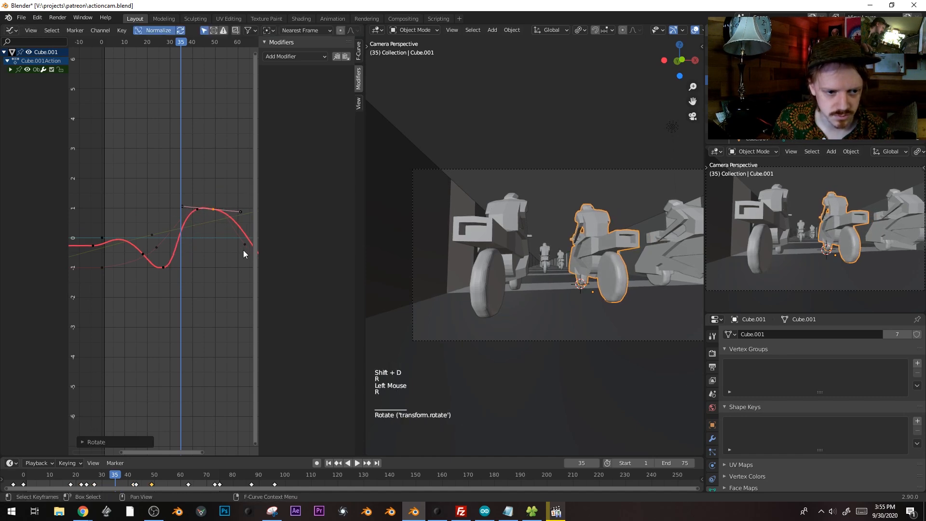
pyautogui.press('space')
pyautogui.press('space')
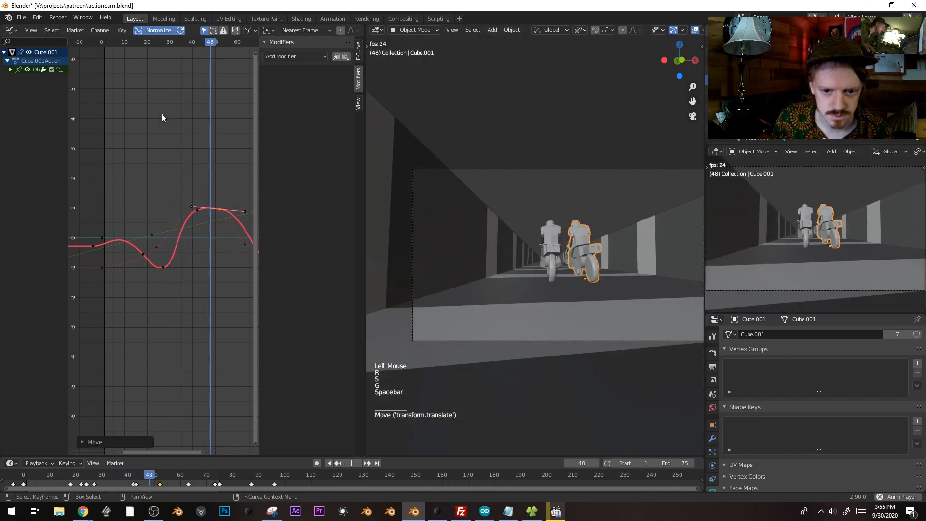
pyautogui.click(221, 43)
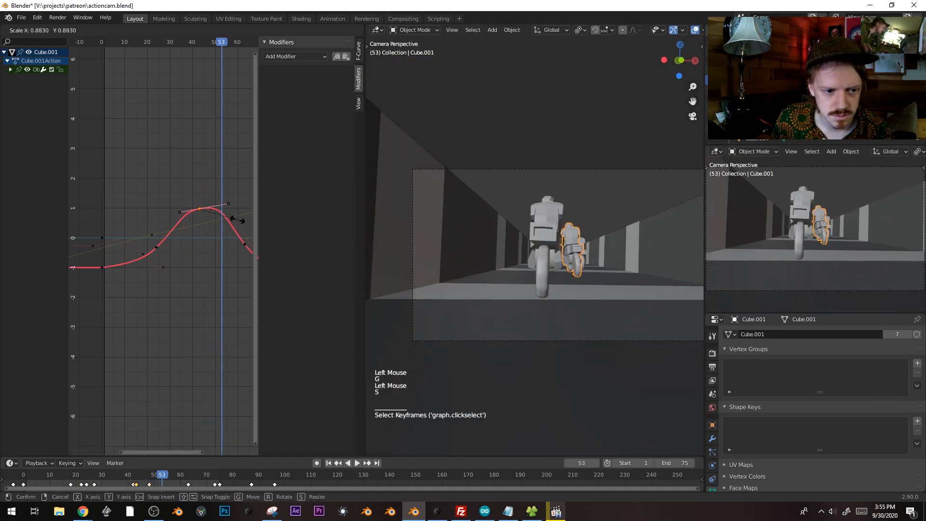
pyautogui.press('s')
pyautogui.press('s')
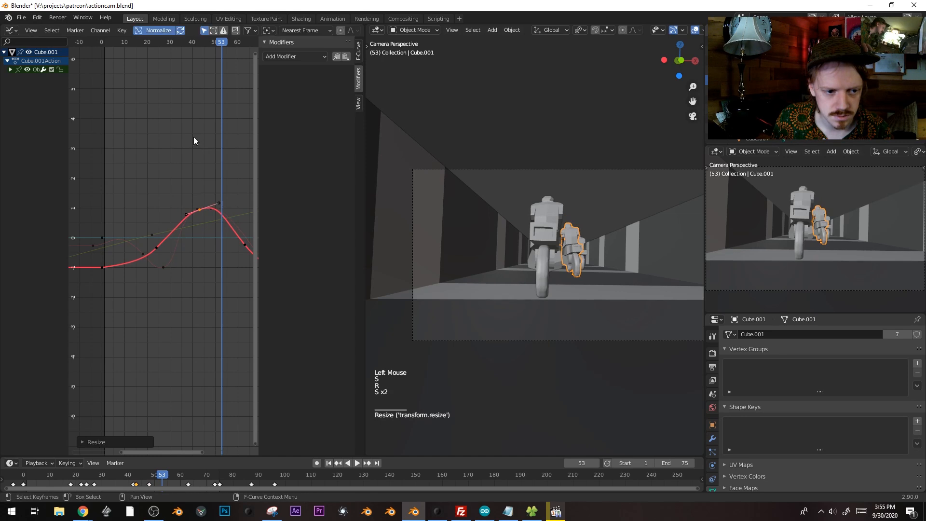
pyautogui.moveTo(137, 42); pyautogui.dragTo(197, 41)
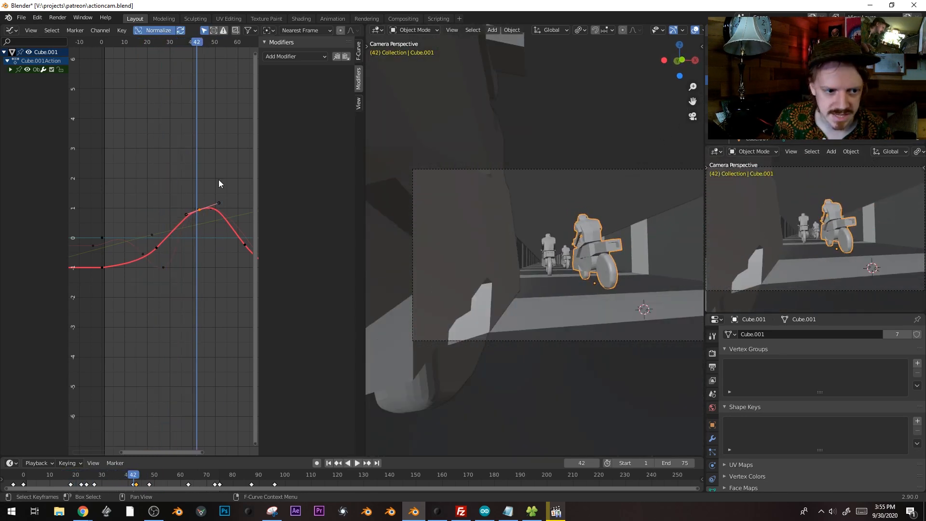
# Flatten the frame-42 peak key's handles, shift it slightly later, and replay the motion
pyautogui.click(199, 215)
pyautogui.click(200, 215)
pyautogui.press('g')
pyautogui.press('r')
pyautogui.press('s')
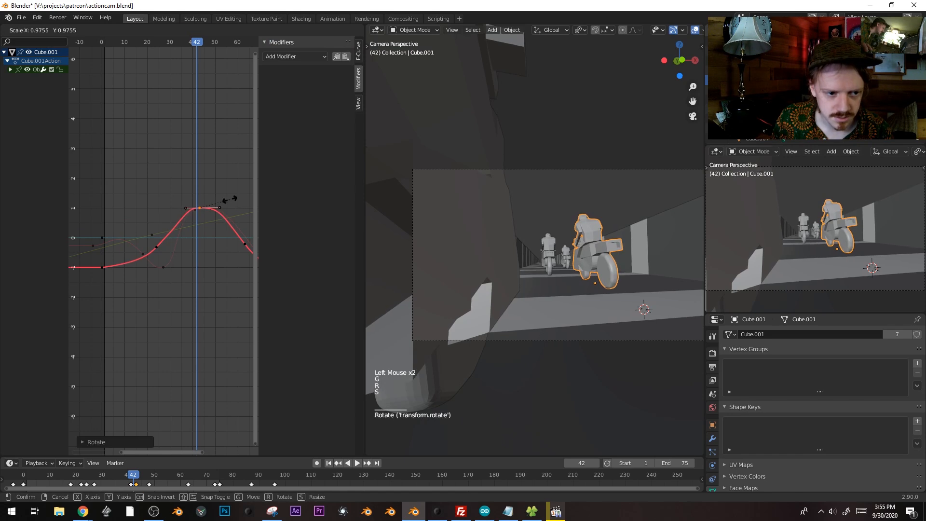
pyautogui.click(155, 44)
pyautogui.press('space')
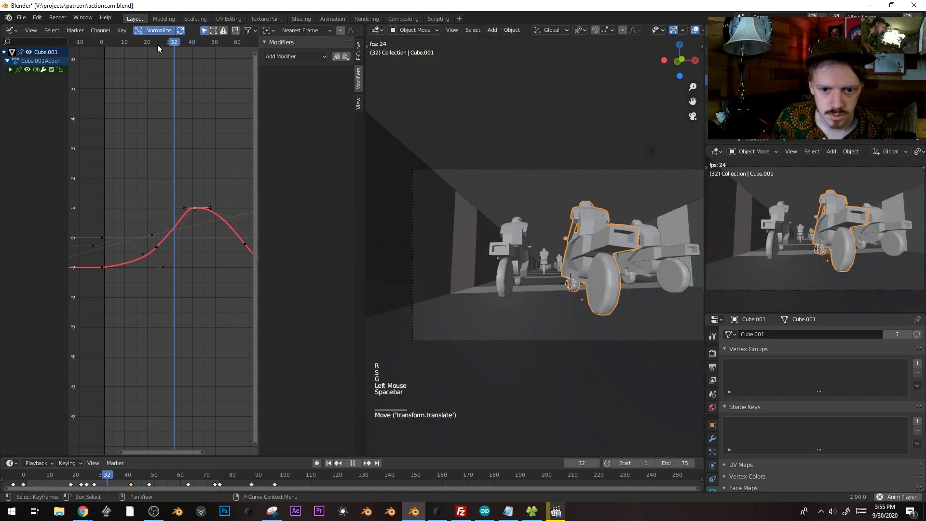
pyautogui.click(157, 44)
pyautogui.press('space')
pyautogui.press('g')
pyautogui.click(175, 42)
pyautogui.press('space')
pyautogui.click(176, 42)
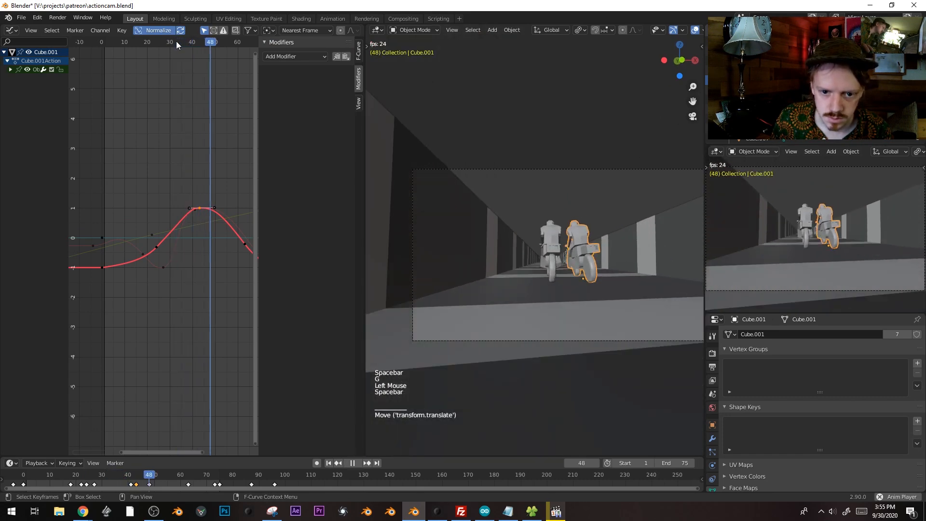
pyautogui.click(117, 38)
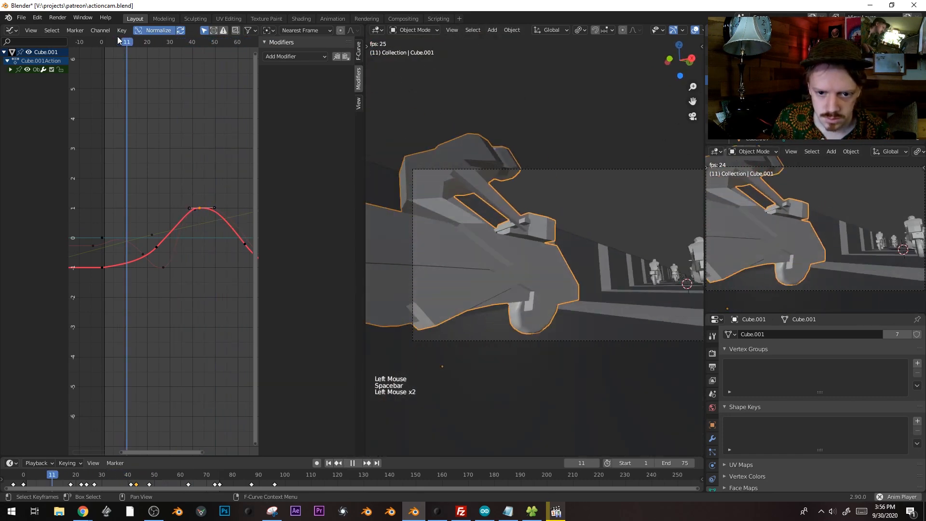
# Move Cube.001's peak keyframe to around frame 44 and replay the motion
pyautogui.press('space')
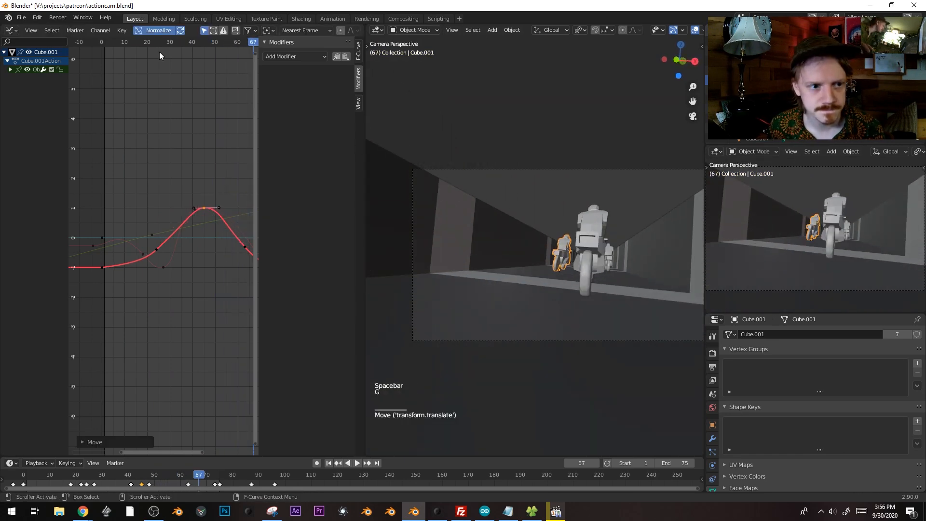
pyautogui.press('space')
pyautogui.click(164, 44)
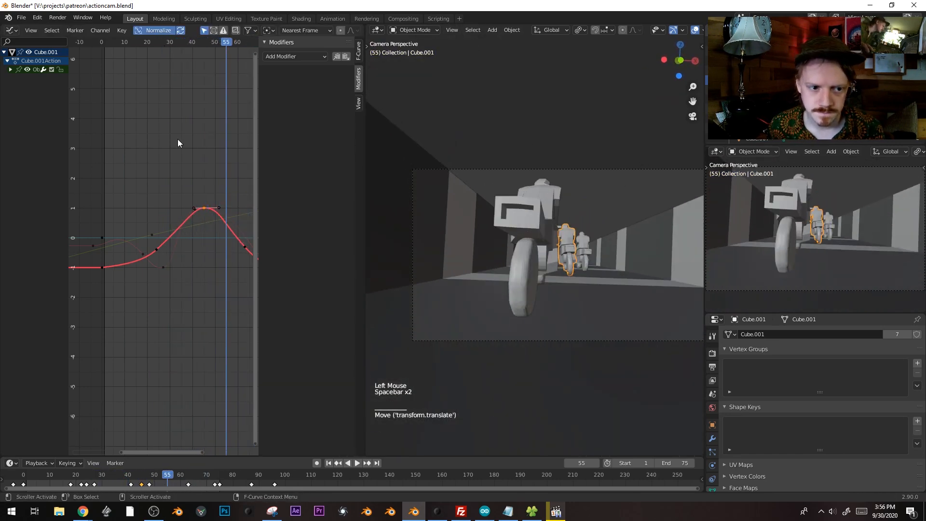
pyautogui.press('g')
pyautogui.click(182, 142)
pyautogui.moveTo(177, 44); pyautogui.dragTo(211, 45)
pyautogui.press('g')
pyautogui.click(204, 44)
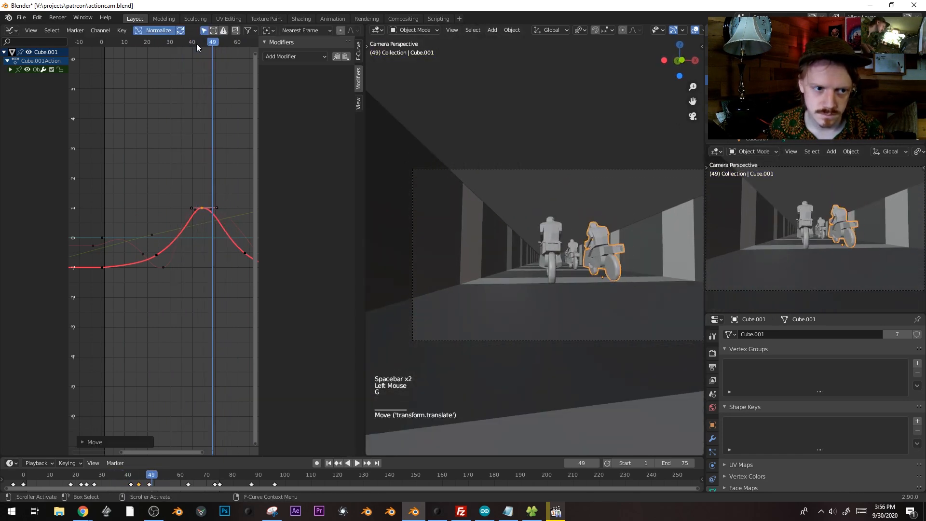
pyautogui.click(179, 43)
pyautogui.press('space')
pyautogui.click(179, 43)
pyautogui.press('space')
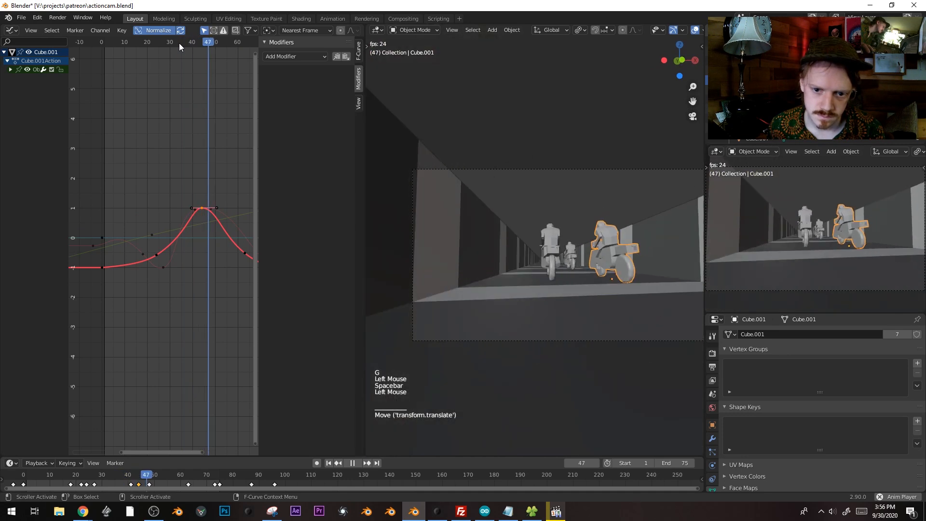
pyautogui.click(207, 44)
# Delete the extra keyframe so the curve dips first, then slide the peak later
pyautogui.keyDown('shift'); pyautogui.moveTo(212, 213); pyautogui.dragTo(191, 228, button='middle'); pyautogui.keyUp('shift')
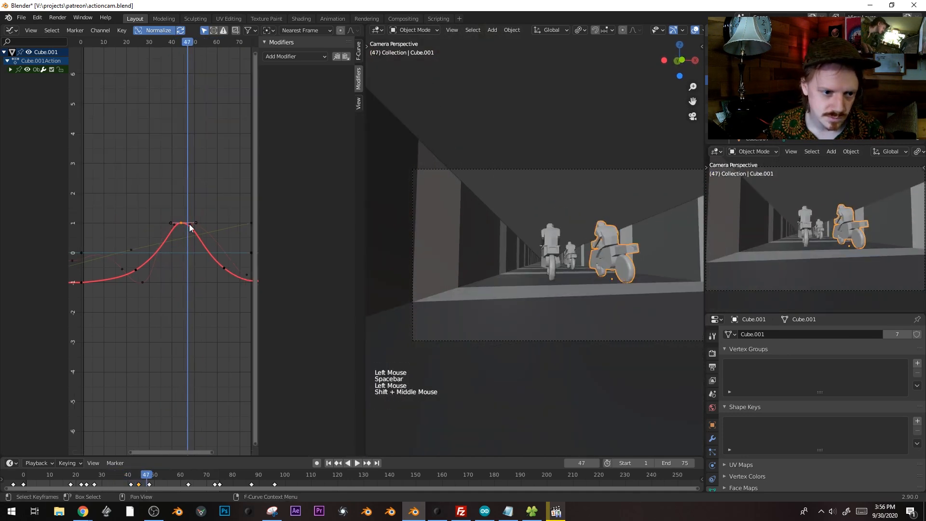
pyautogui.press('x')
pyautogui.click(193, 224)
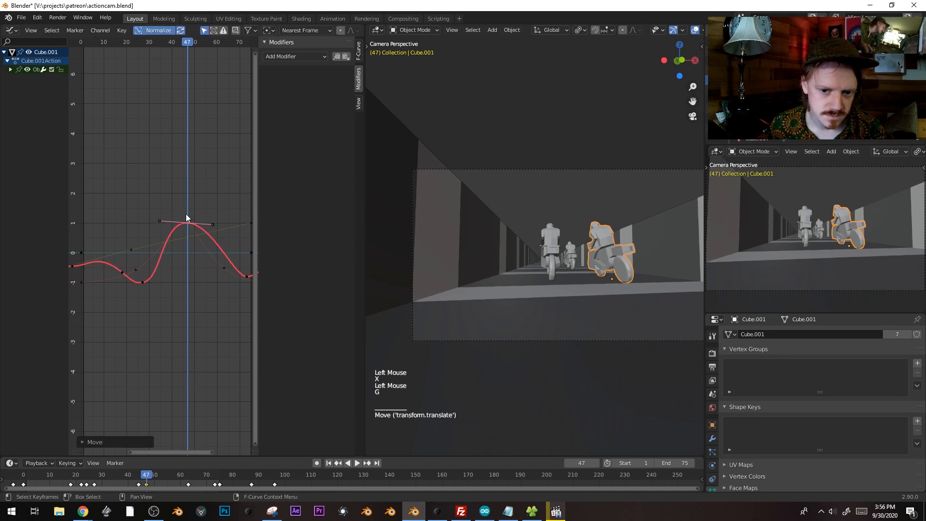
pyautogui.click(150, 45)
pyautogui.press('space')
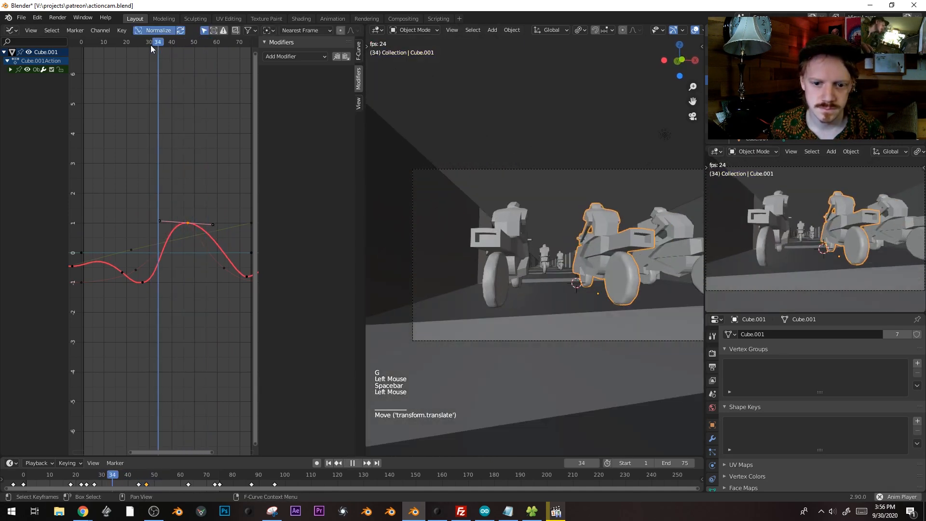
pyautogui.press('space')
pyautogui.press('g')
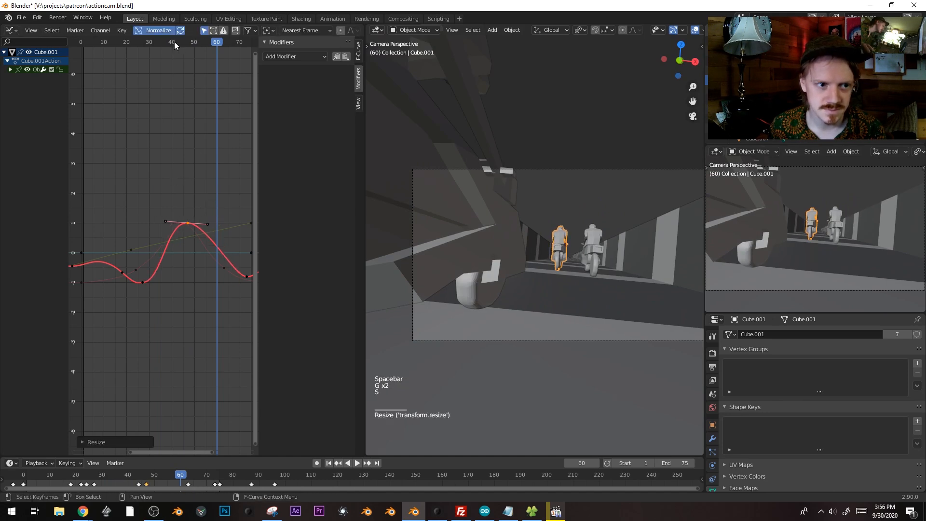
pyautogui.click(93, 42)
pyautogui.press('space')
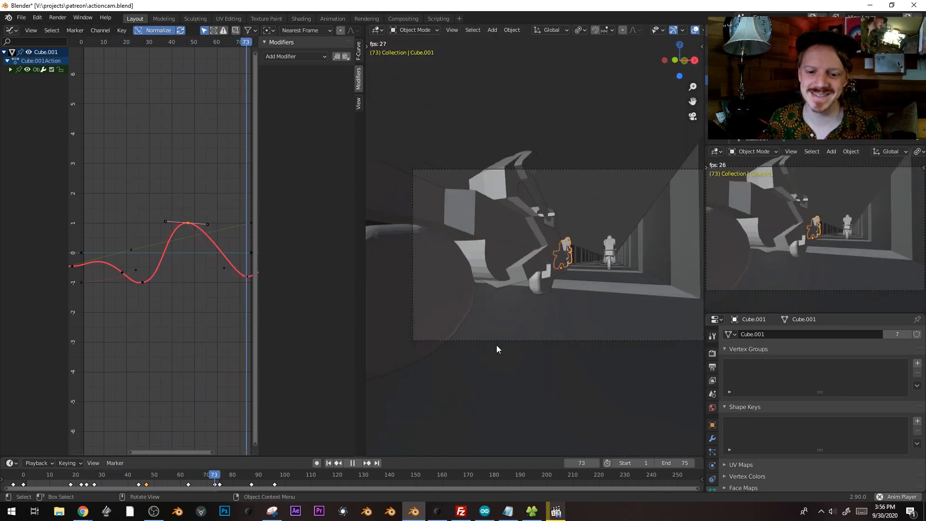
# Play the chase with overlays hidden, panning the viewport across the bikes
pyautogui.hotkey('shift', 'alt', 'z')
pyautogui.press('space')
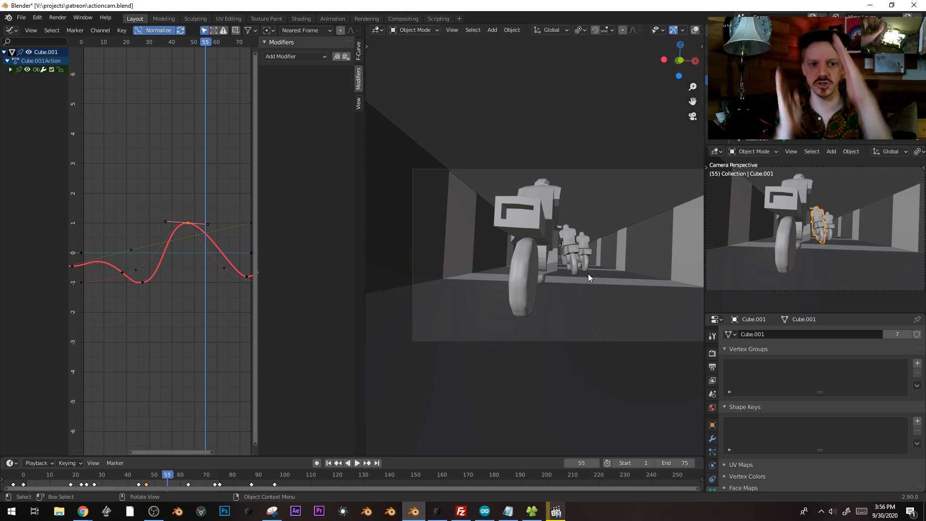
pyautogui.press('space')
pyautogui.keyDown('shift'); pyautogui.moveTo(592, 267); pyautogui.dragTo(535, 267, button='middle'); pyautogui.keyUp('shift')
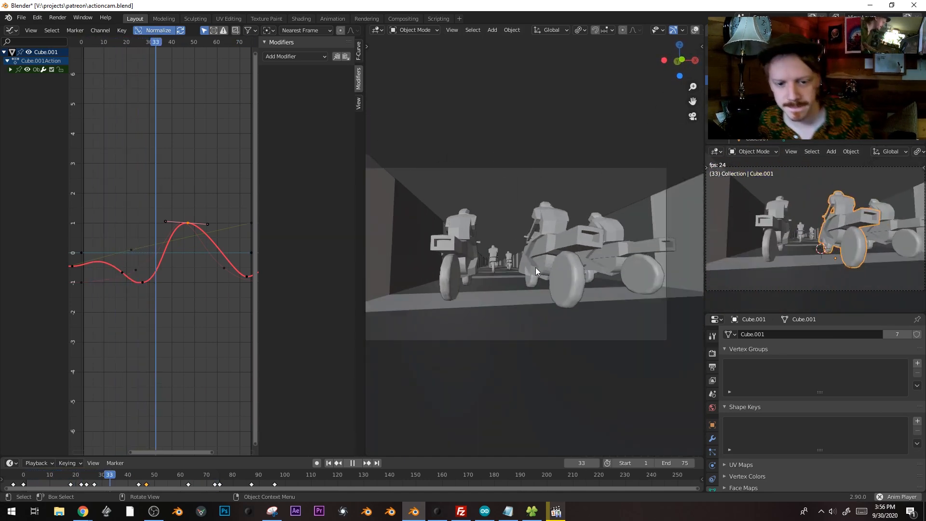
# Move Cube.005 sideways along X and key its location at frame 54
pyautogui.press('space')
pyautogui.click(440, 222)
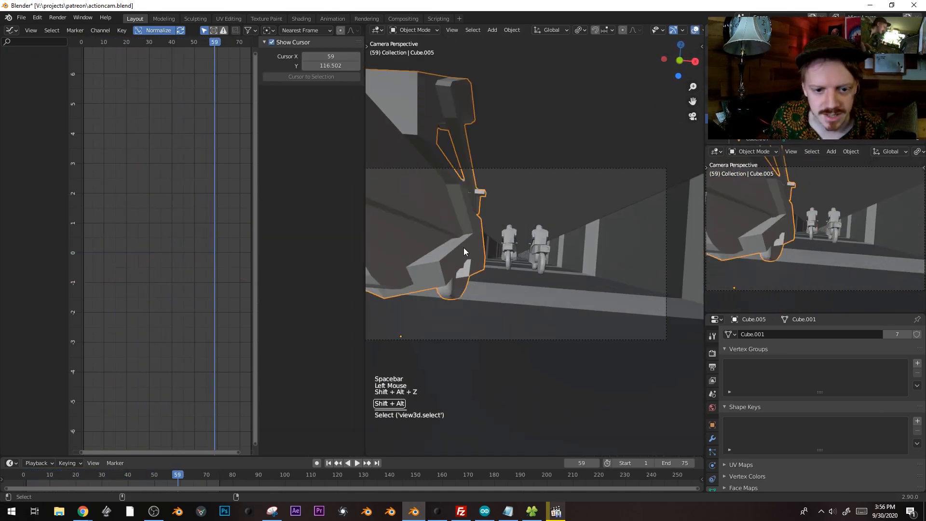
pyautogui.moveTo(224, 478); pyautogui.dragTo(131, 461)
pyautogui.press('g')
pyautogui.press('x')
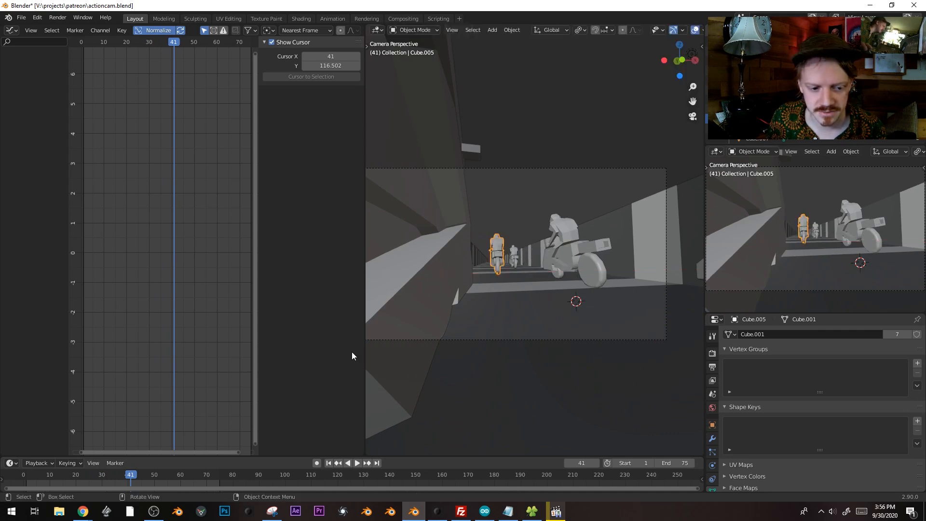
pyautogui.click(111, 468)
pyautogui.moveTo(111, 470); pyautogui.dragTo(166, 479)
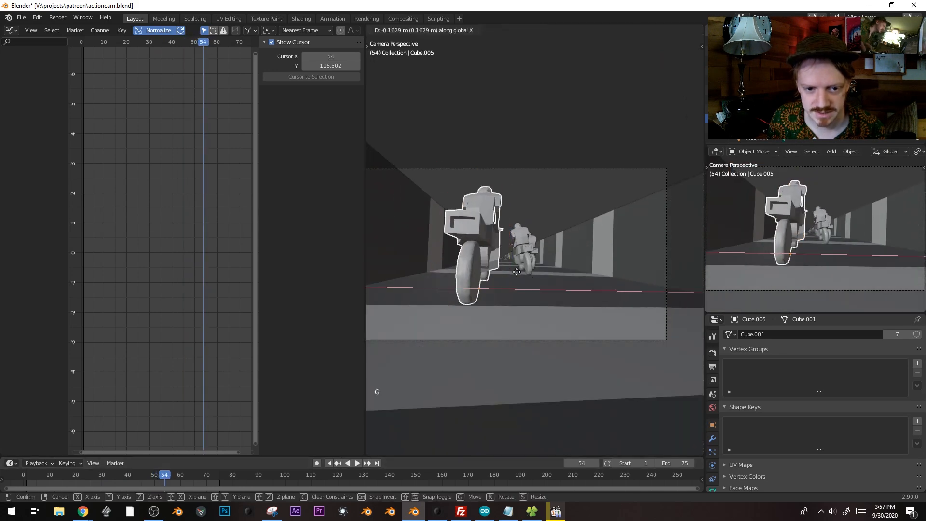
pyautogui.press('i')
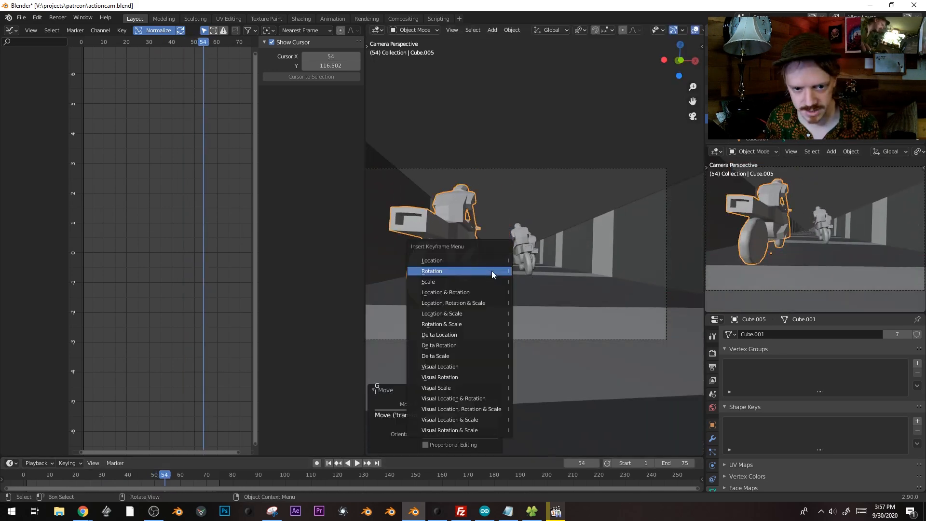
pyautogui.click(489, 264)
# Key Cube.005's location at frame 31 and play back the swerve
pyautogui.moveTo(153, 485); pyautogui.dragTo(105, 477)
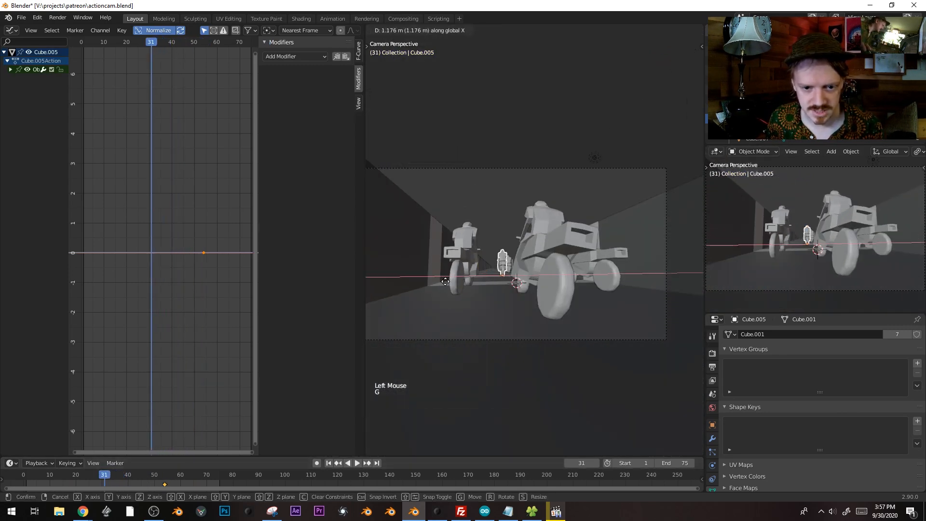
pyautogui.click(445, 282)
pyautogui.press('space')
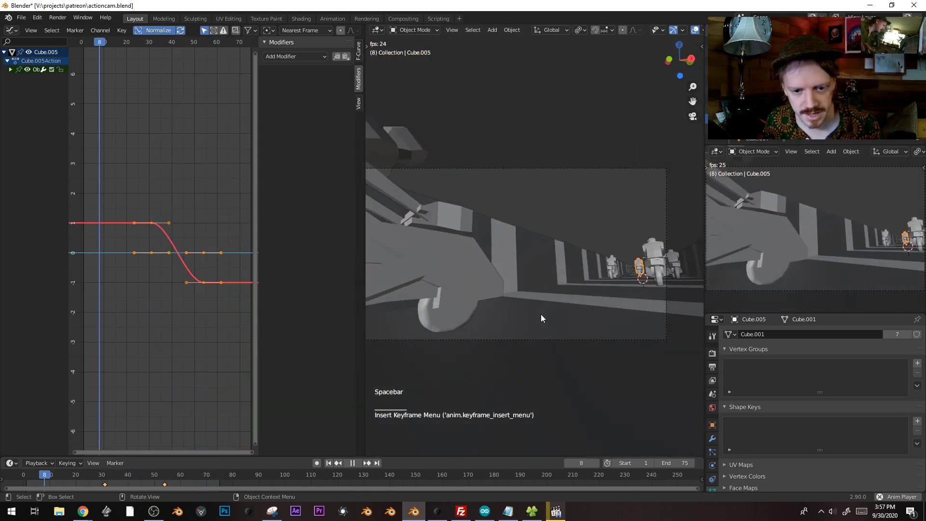
pyautogui.press('space')
pyautogui.moveTo(230, 478); pyautogui.dragTo(221, 476)
# Move the last keyframe of Cube's green motion curve later and lower
pyautogui.scroll(-1, 197, 269)
pyautogui.keyDown('ctrl'); pyautogui.moveTo(197, 269); pyautogui.dragTo(187, 261, button='middle'); pyautogui.keyUp('ctrl')
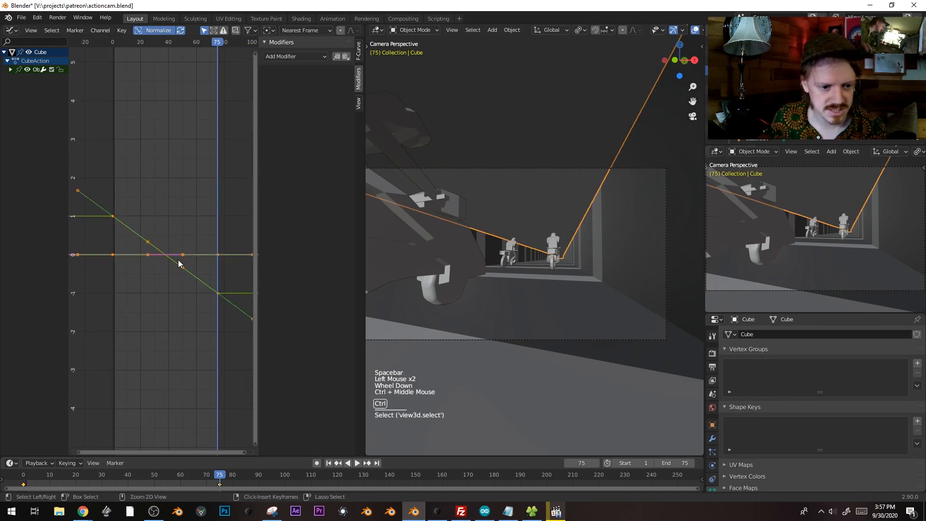
pyautogui.keyDown('ctrl'); pyautogui.scroll(-1, 188, 262); pyautogui.keyUp('ctrl')
pyautogui.click(199, 295)
pyautogui.press('g')
pyautogui.press('g')
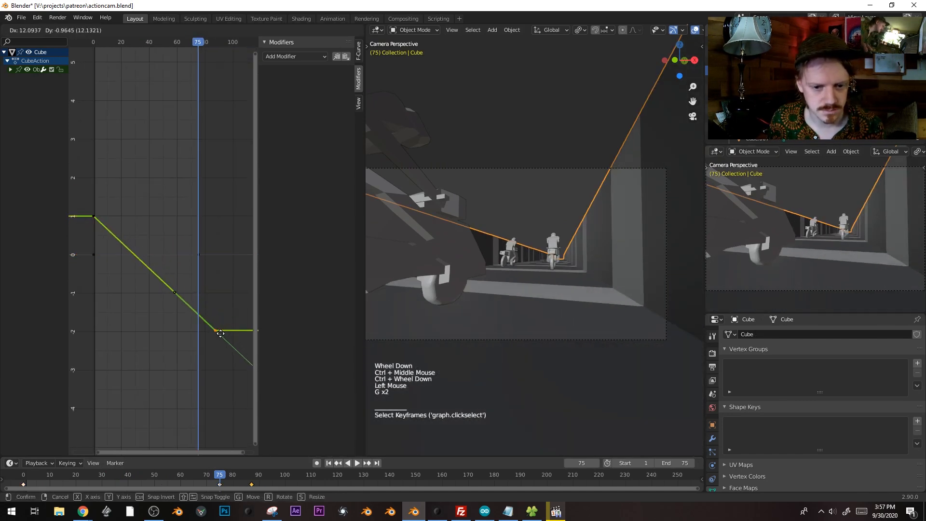
pyautogui.click(227, 299)
pyautogui.press('space')
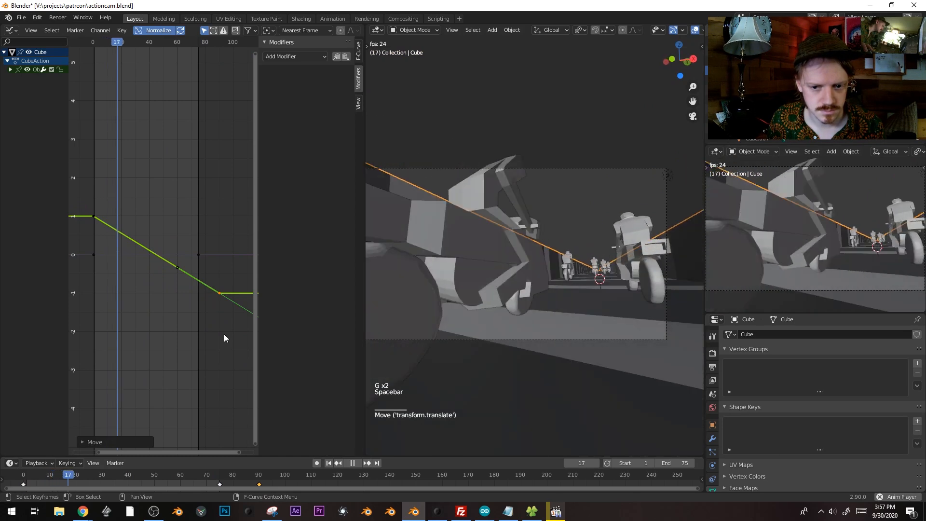
# Preview without overlays, then select the camera and frame its noise curves
pyautogui.hotkey('shift', 'alt', 'z')
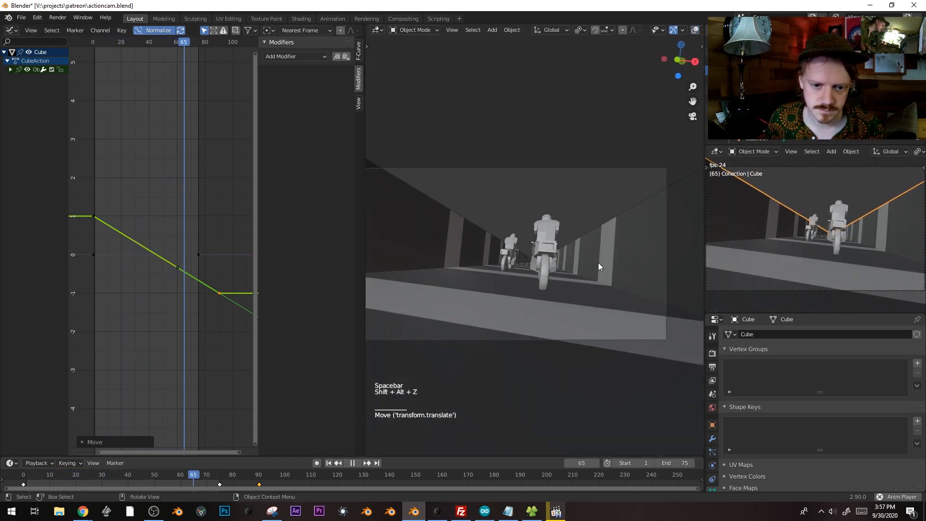
pyautogui.press('space')
pyautogui.moveTo(109, 48); pyautogui.dragTo(117, 48)
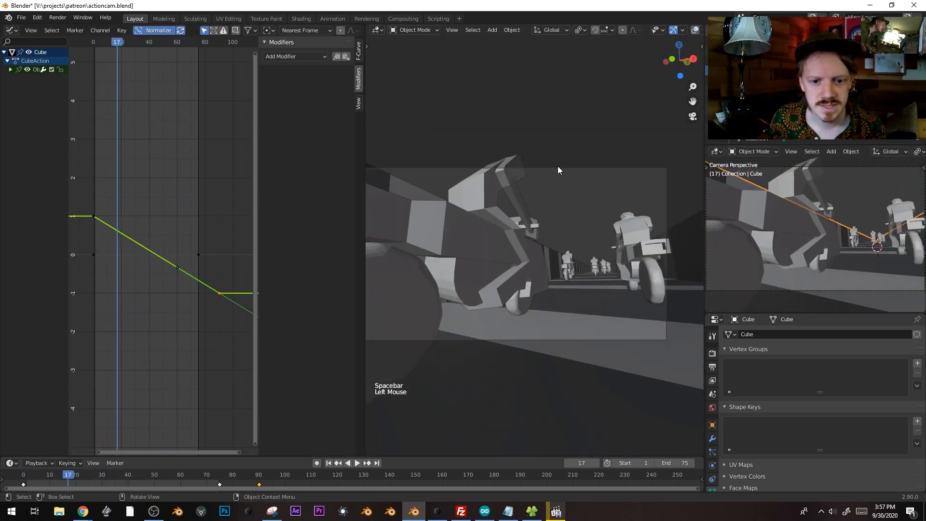
pyautogui.click(560, 167)
pyautogui.hotkey('shift', 'alt', 'z')
pyautogui.click(560, 168)
pyautogui.keyDown('shift'); pyautogui.moveTo(236, 219); pyautogui.dragTo(175, 257, button='middle'); pyautogui.keyUp('shift')
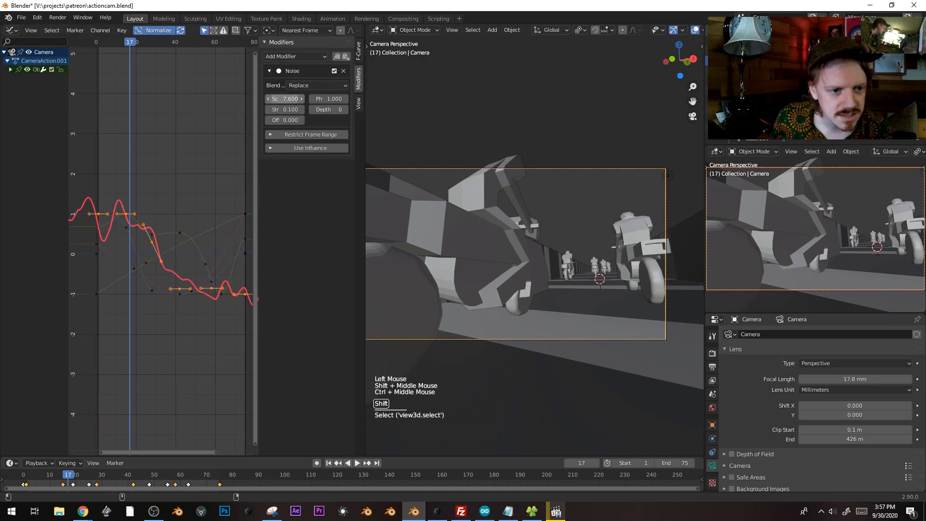
# Lower the camera Noise scale to 2.810 with strength 0.030, replay it, then select all objects
pyautogui.keyDown('shift'); pyautogui.moveTo(285, 99); pyautogui.dragTo(268, 99); pyautogui.keyUp('shift')
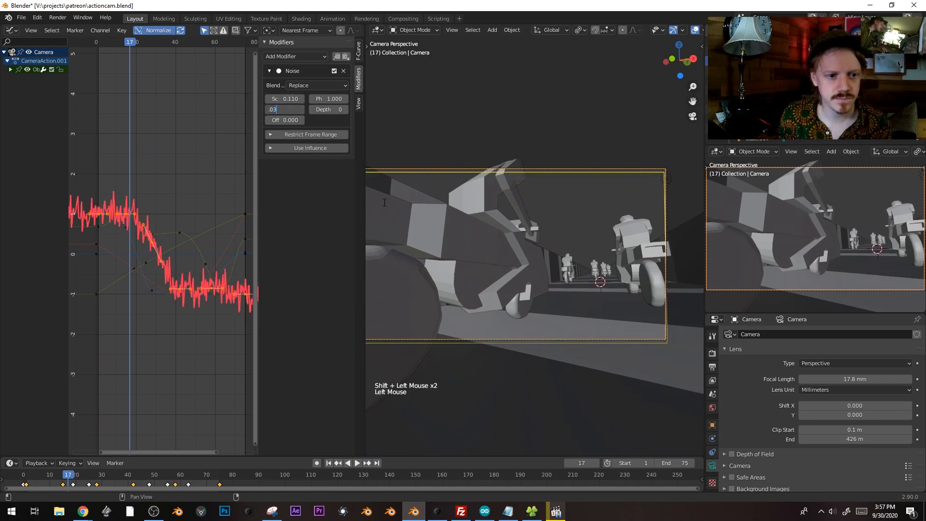
pyautogui.press('space')
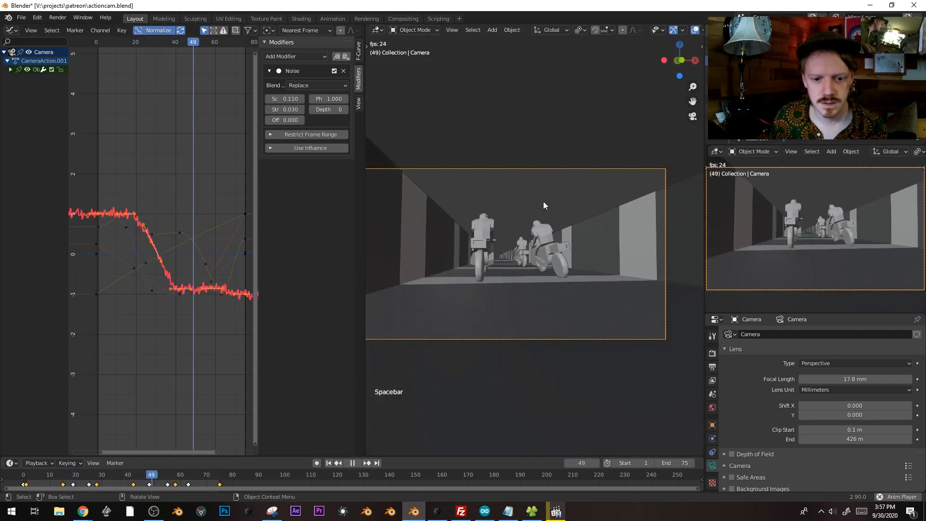
pyautogui.press('space')
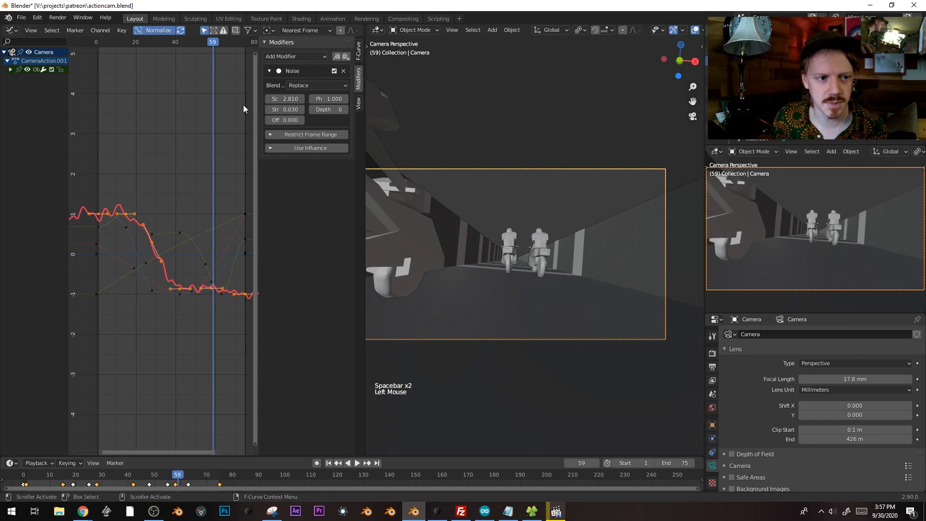
pyautogui.click(114, 63)
pyautogui.press('space')
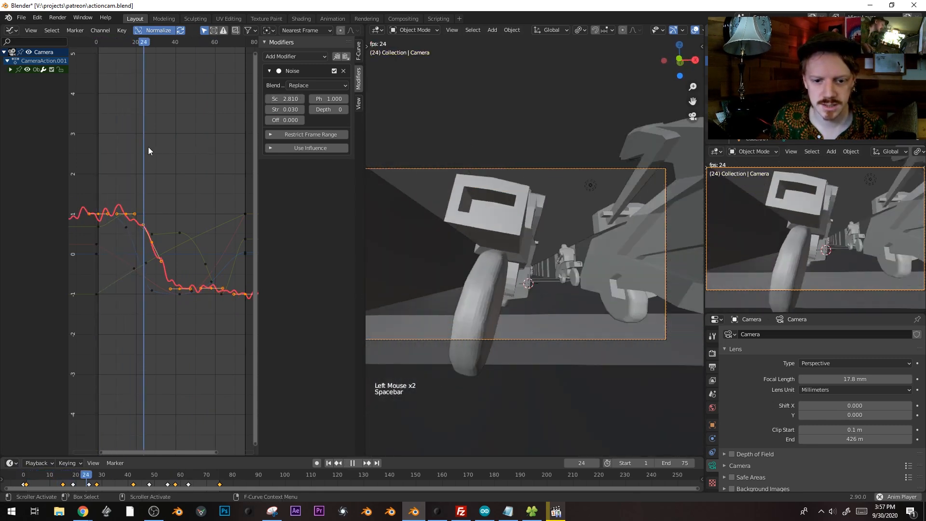
pyautogui.press('space')
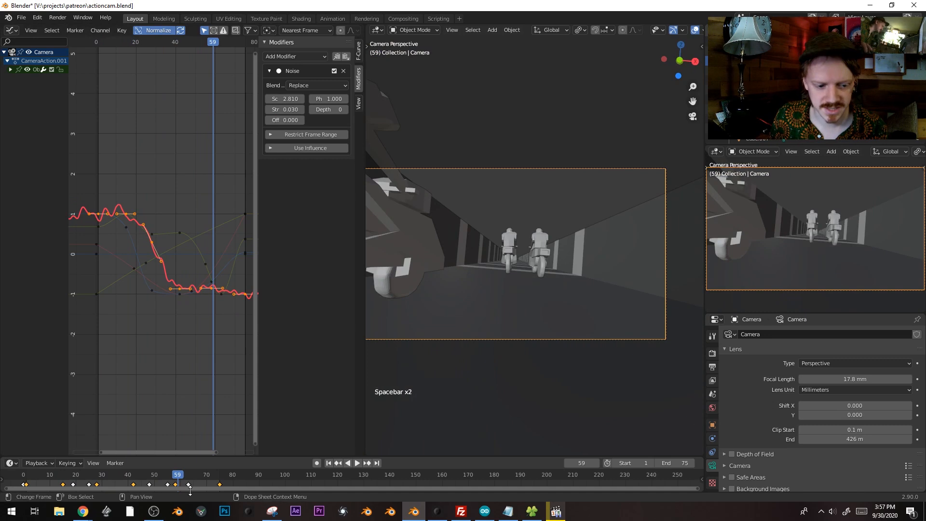
pyautogui.click(152, 477)
pyautogui.moveTo(152, 478); pyautogui.dragTo(102, 474)
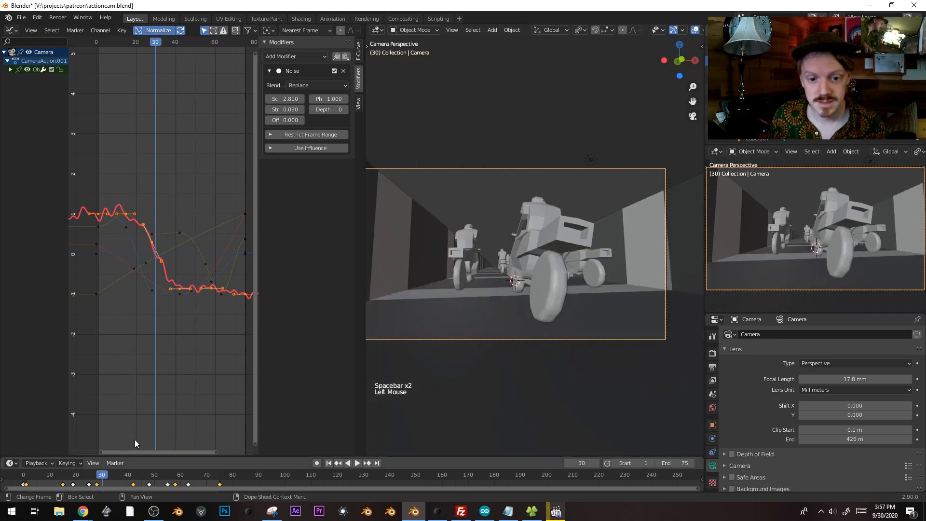
pyautogui.click(530, 240)
pyautogui.press('a')
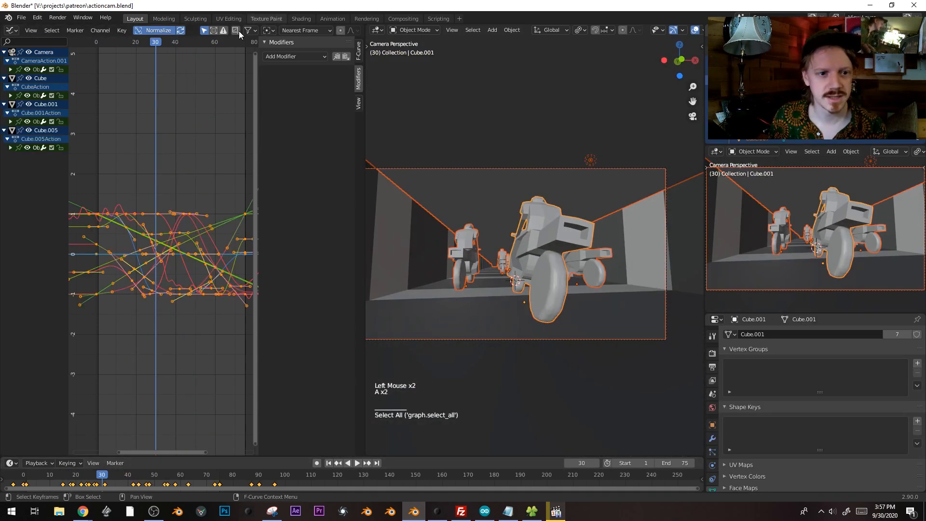
# Switch keyframe snapping to No Auto-Snap, then scale and shift all keys along time
pyautogui.click(294, 30)
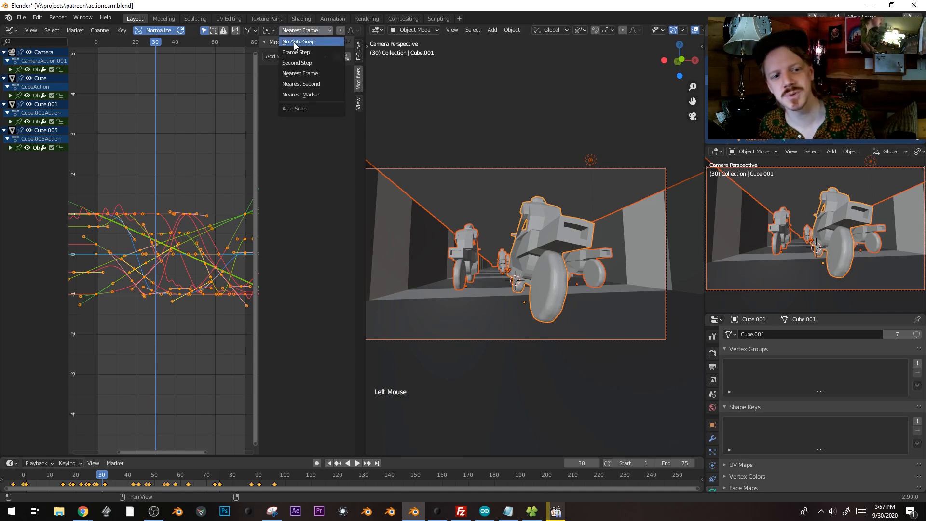
pyautogui.click(294, 42)
pyautogui.press('s')
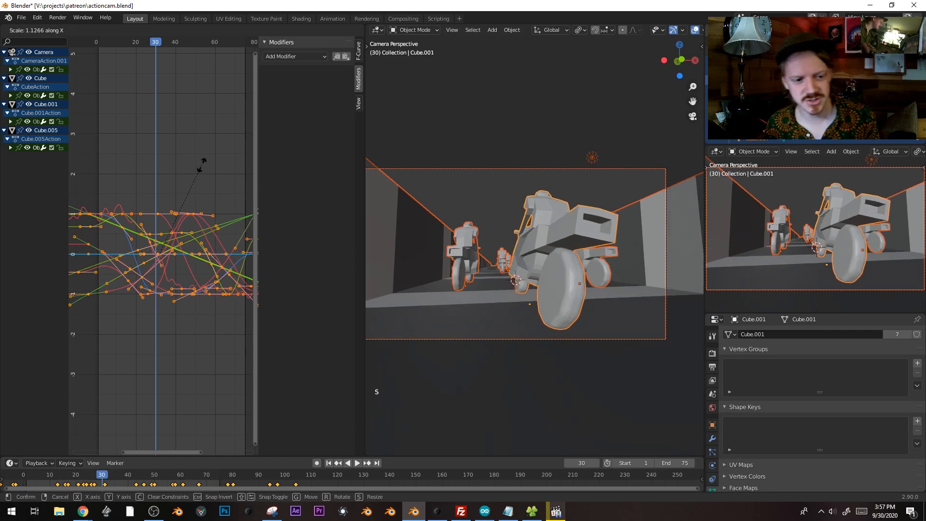
pyautogui.click(204, 164)
pyautogui.press('g')
pyautogui.click(176, 180)
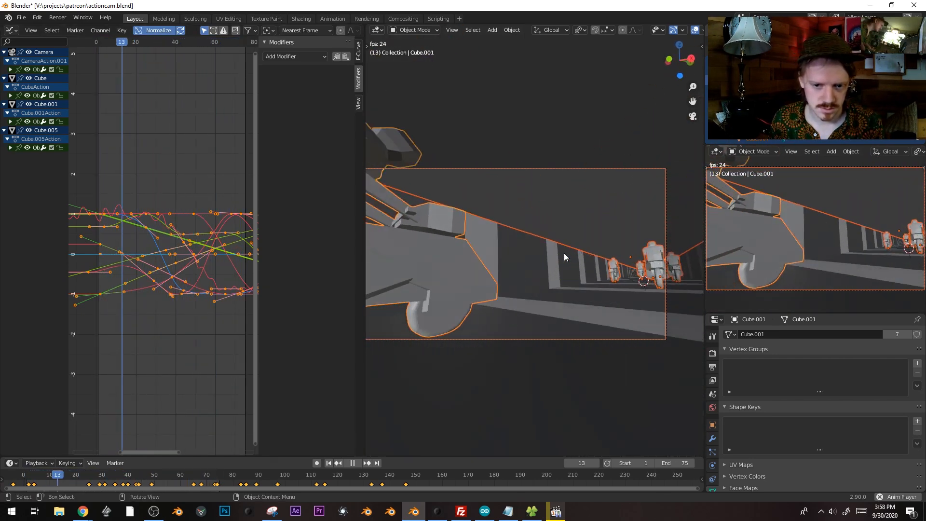
# Set the scene end frame to 155 and replay the slower chase without overlays
pyautogui.moveTo(676, 463); pyautogui.dragTo(714, 463)
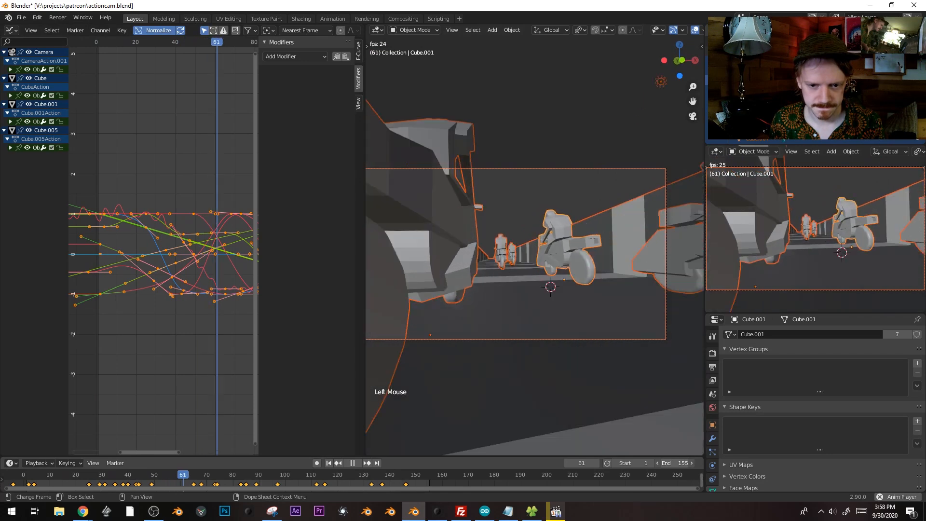
pyautogui.hotkey('shift', 'alt', 'z')
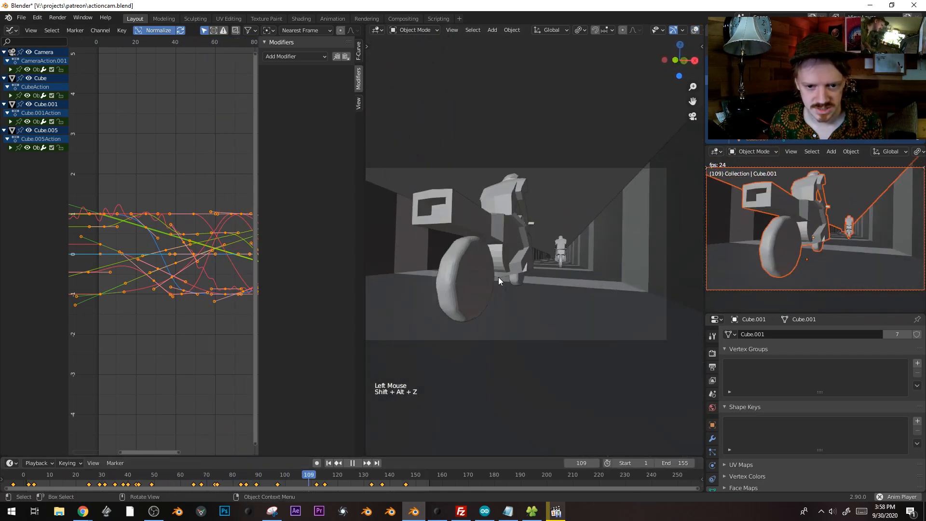
pyautogui.press('space')
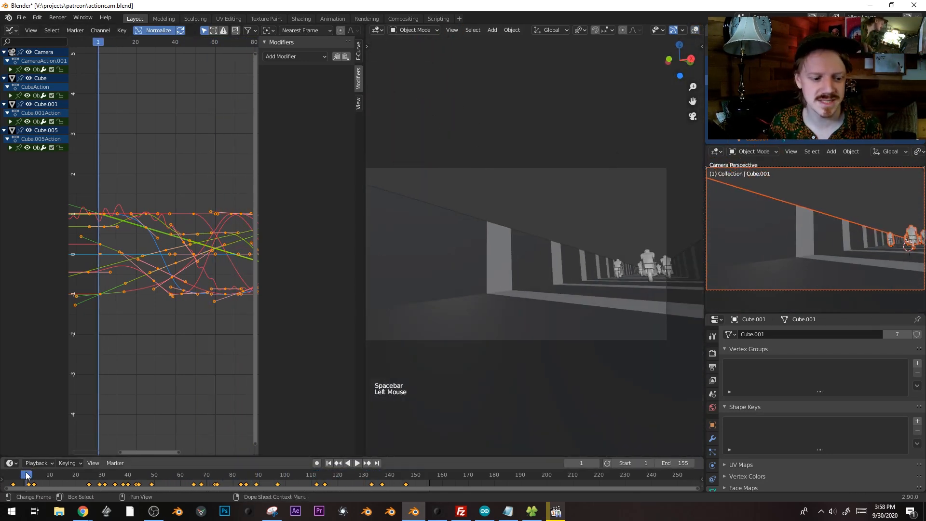
pyautogui.press('space')
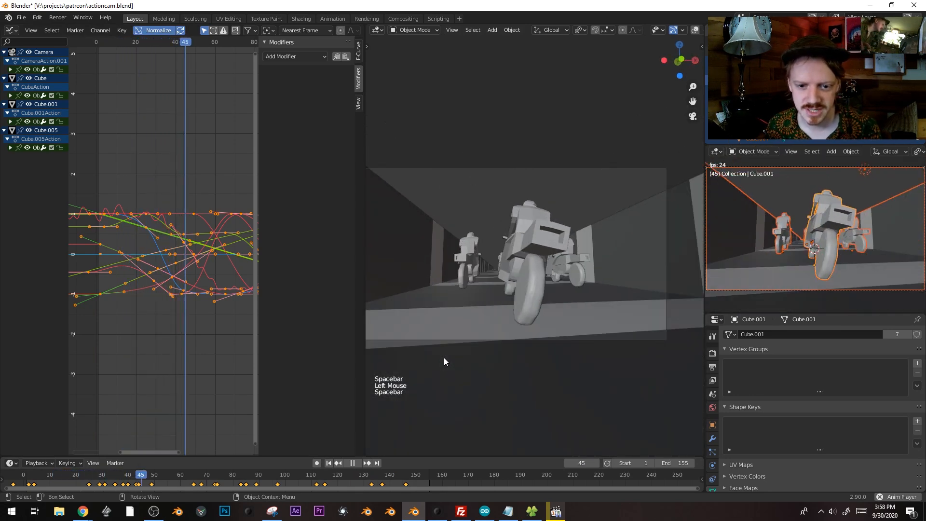
pyautogui.press('space')
pyautogui.moveTo(167, 475); pyautogui.dragTo(196, 433)
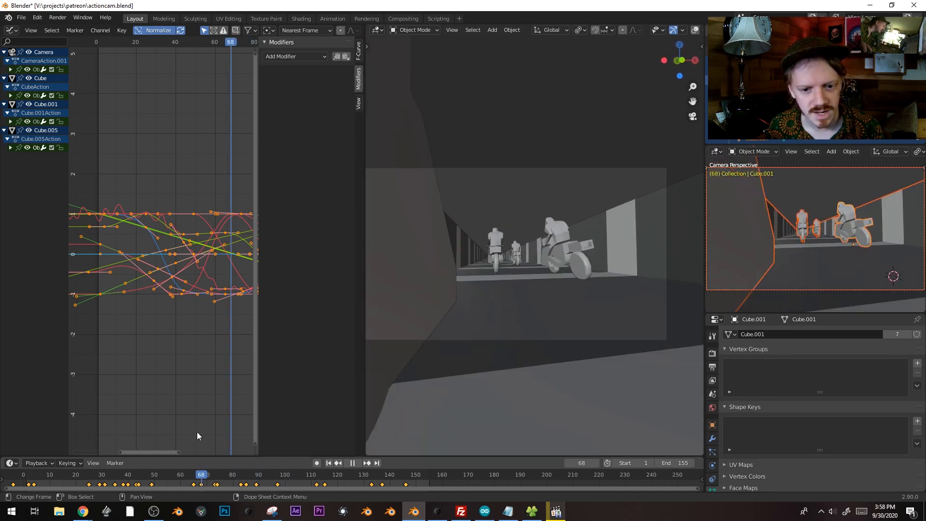
pyautogui.press('space')
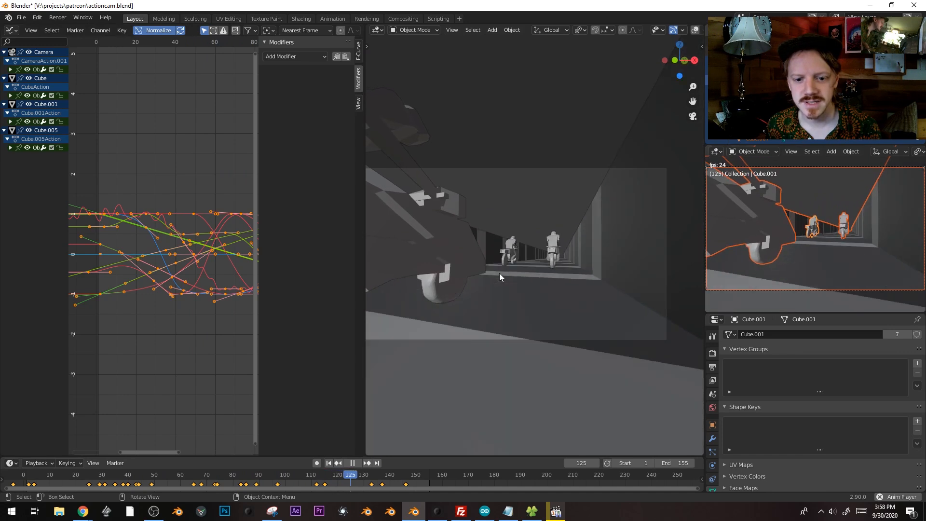
pyautogui.keyDown('shift'); pyautogui.moveTo(499, 273); pyautogui.dragTo(525, 276, button='middle'); pyautogui.keyUp('shift')
pyautogui.press('space')
pyautogui.moveTo(193, 476); pyautogui.dragTo(24, 472)
pyautogui.press('space')
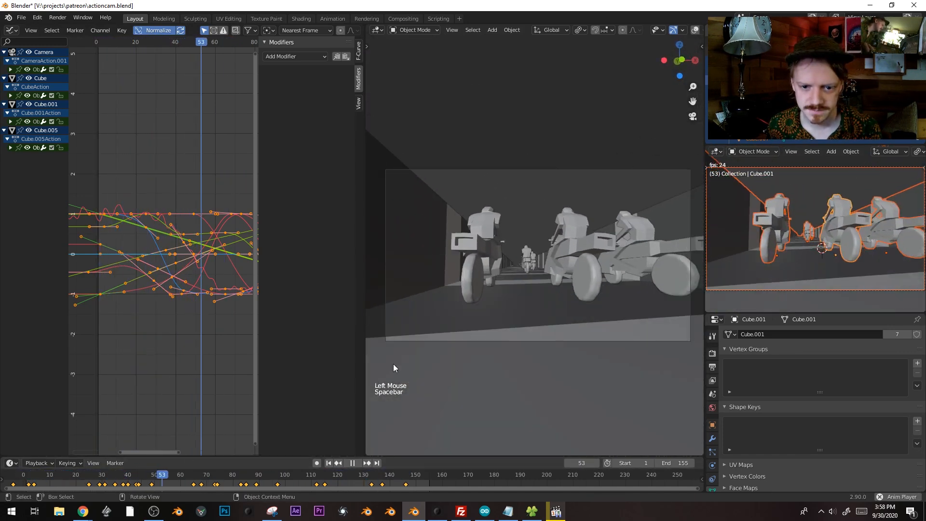
pyautogui.press('space')
pyautogui.moveTo(30, 475); pyautogui.dragTo(122, 475)
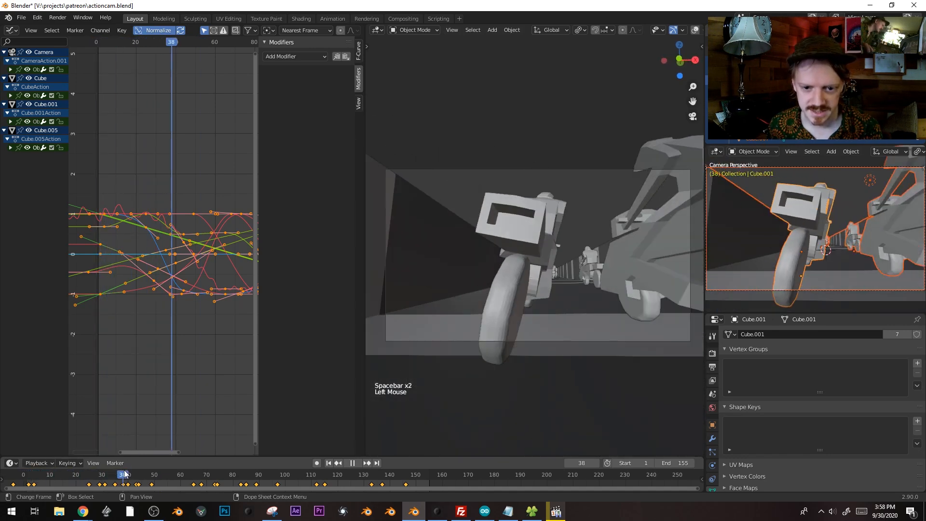
# Frame Cube.001 from the front, briefly toggle its edit mode, then view through the camera
pyautogui.click(544, 250)
pyautogui.press('KP_1')
pyautogui.hotkey('shift', 'alt', 'z')
pyautogui.press('KP_Decimal')
pyautogui.press('Tab')
pyautogui.click(552, 172)
pyautogui.press('Tab')
pyautogui.press('Tab')
pyautogui.moveTo(569, 187); pyautogui.dragTo(569, 218, button='middle')
pyautogui.press('Tab')
pyautogui.press('KP_0')
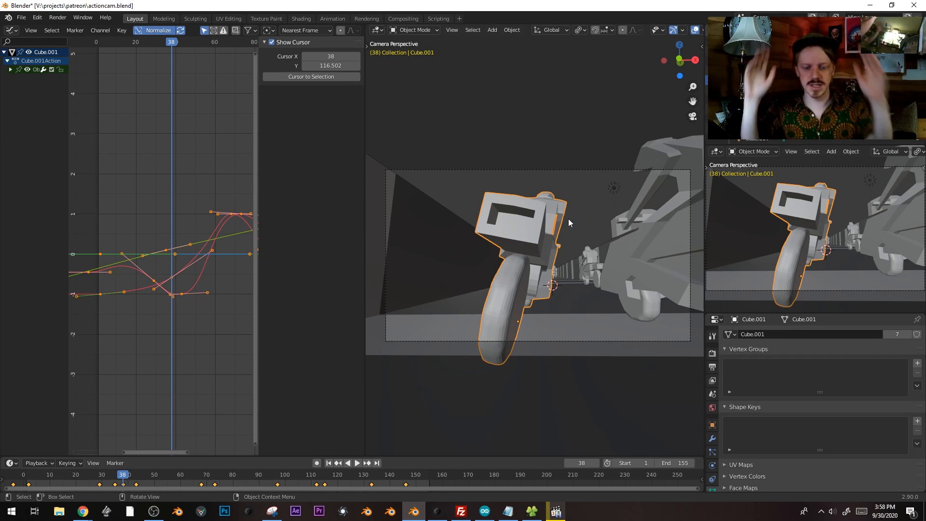
# Bevel an edge loop on the front block of Cube.001
pyautogui.moveTo(579, 216); pyautogui.dragTo(518, 251, button='middle')
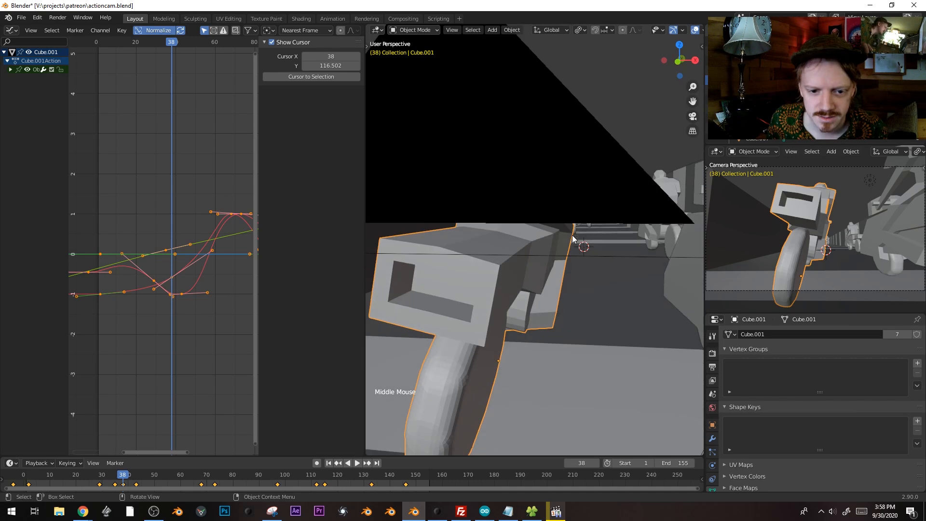
pyautogui.press('Tab')
pyautogui.press('1')
pyautogui.keyDown('alt'); pyautogui.keyDown('shift'); pyautogui.click(407, 235); pyautogui.keyUp('shift'); pyautogui.keyUp('alt')
pyautogui.hotkey('ctrl', 'b')
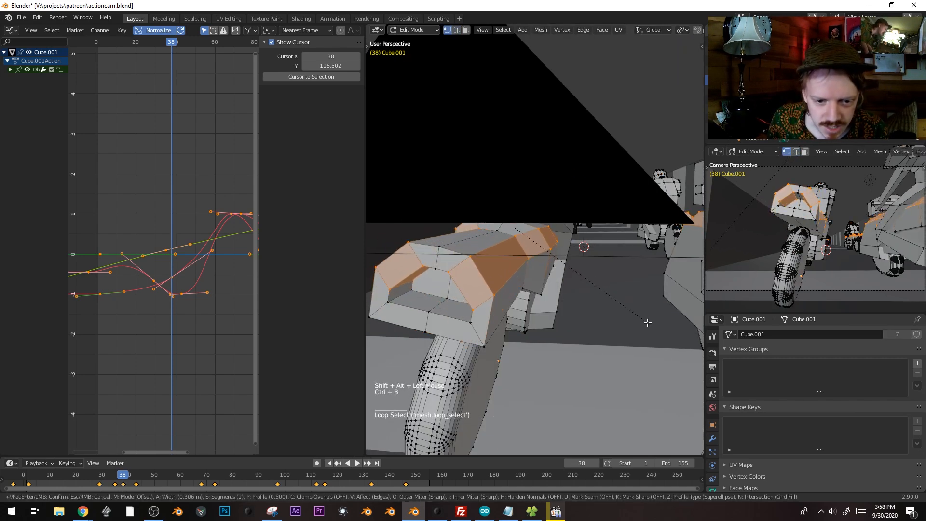
pyautogui.press('Tab')
# In face select mode, select the two faces on the bike's light housing
pyautogui.click(436, 286)
pyautogui.press('Tab')
pyautogui.press('3')
pyautogui.press('Tab')
pyautogui.click(438, 285)
pyautogui.press('Tab')
pyautogui.press('3')
pyautogui.click(436, 287)
pyautogui.keyDown('shift'); pyautogui.click(437, 286); pyautogui.keyUp('shift')
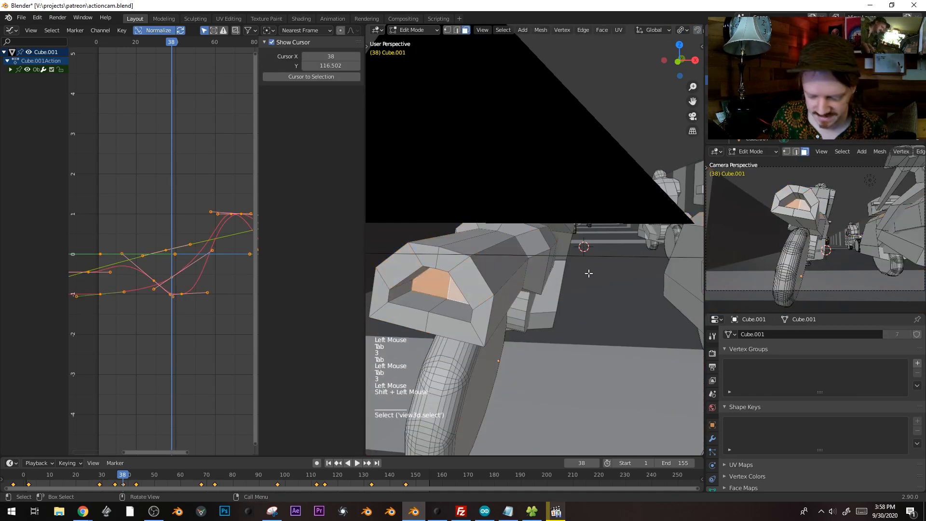
# Inset the selected faces and extrude them about 0.084 m
pyautogui.press('i')
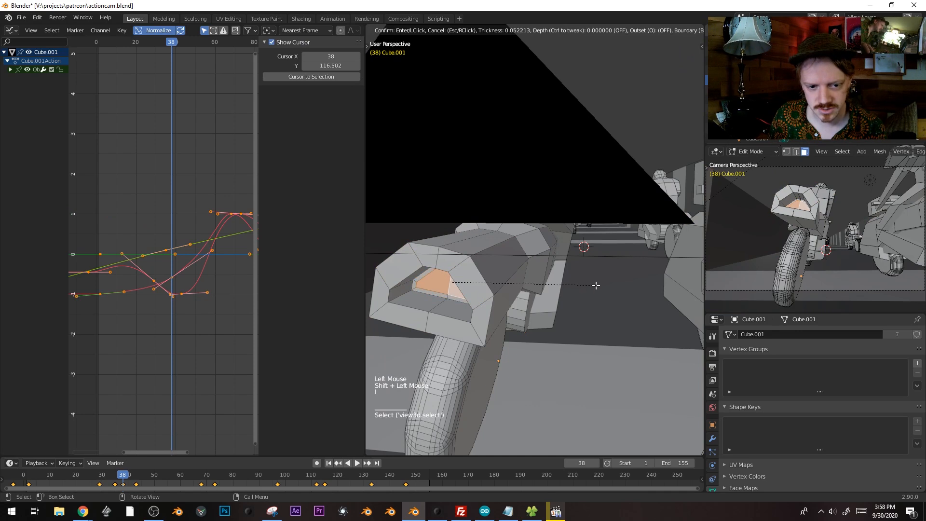
pyautogui.click(596, 286)
pyautogui.press('e')
pyautogui.click(593, 308)
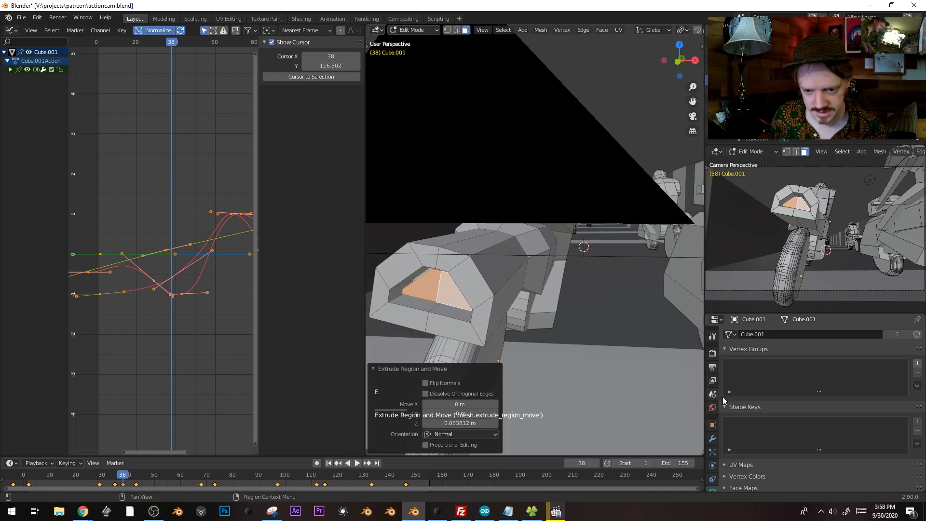
# Add a material slot with a new red Emission material and assign it to the inset faces
pyautogui.moveTo(713, 485); pyautogui.dragTo(718, 466, button='middle')
pyautogui.click(713, 481)
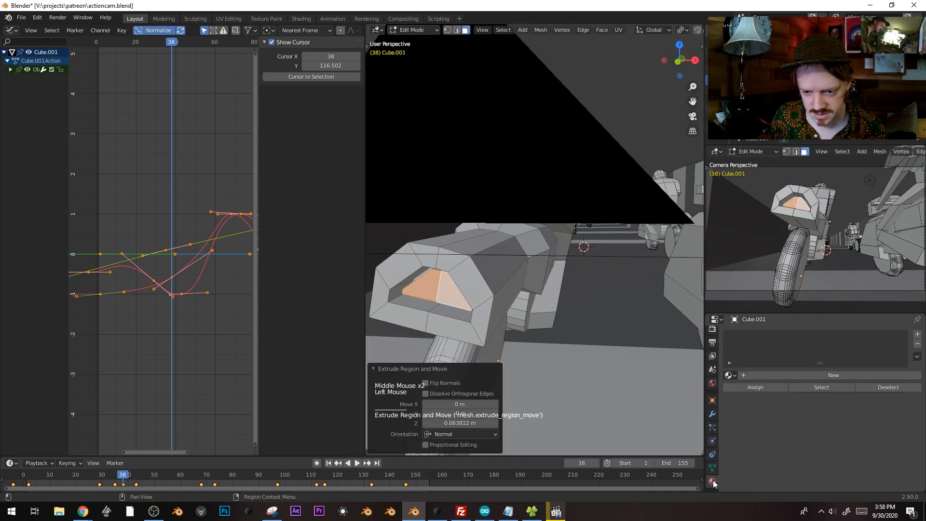
pyautogui.click(918, 334)
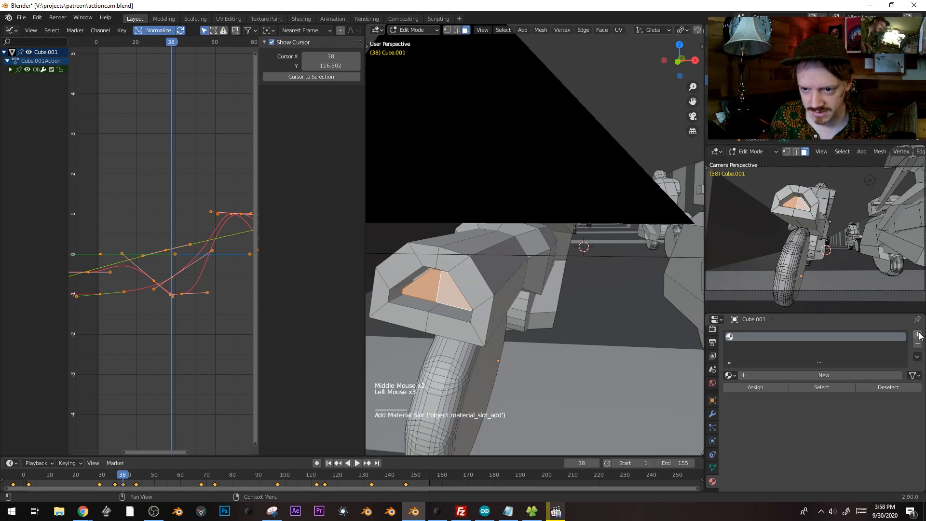
pyautogui.click(801, 377)
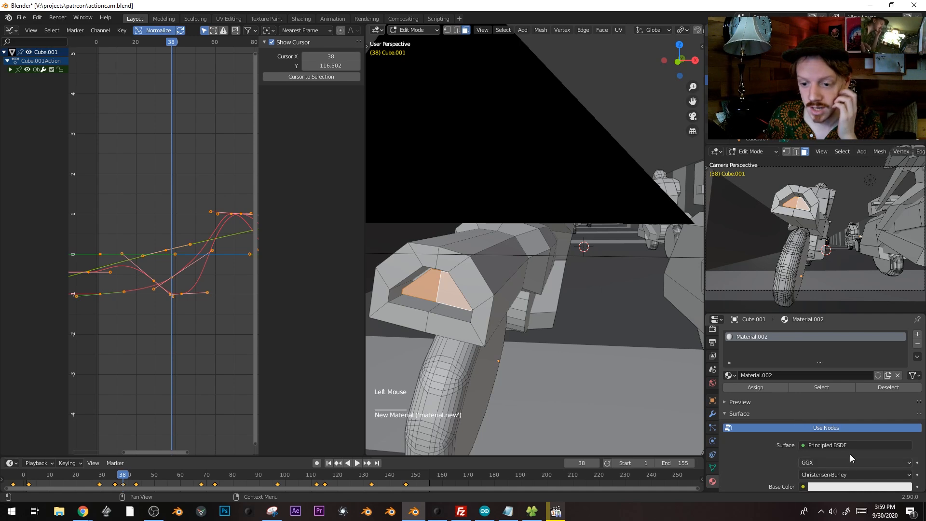
pyautogui.click(852, 444)
pyautogui.click(816, 251)
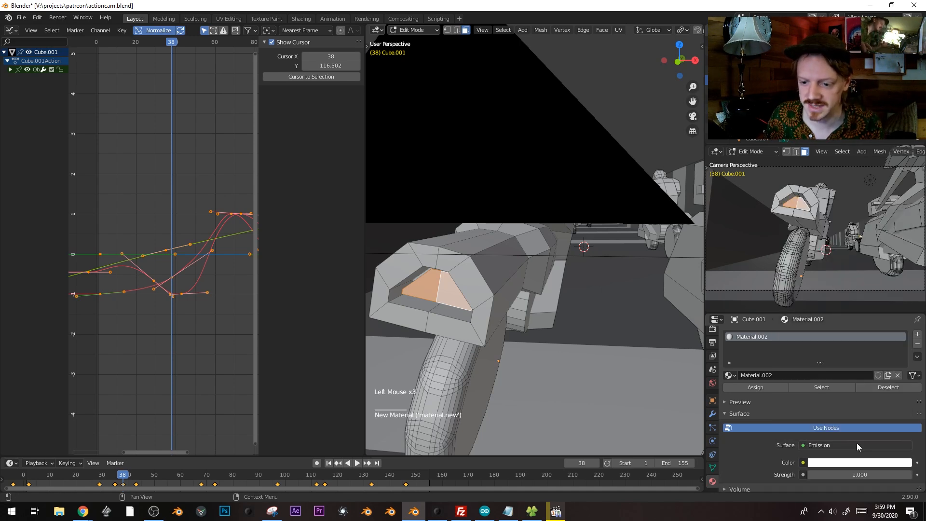
pyautogui.click(861, 464)
pyautogui.click(835, 370)
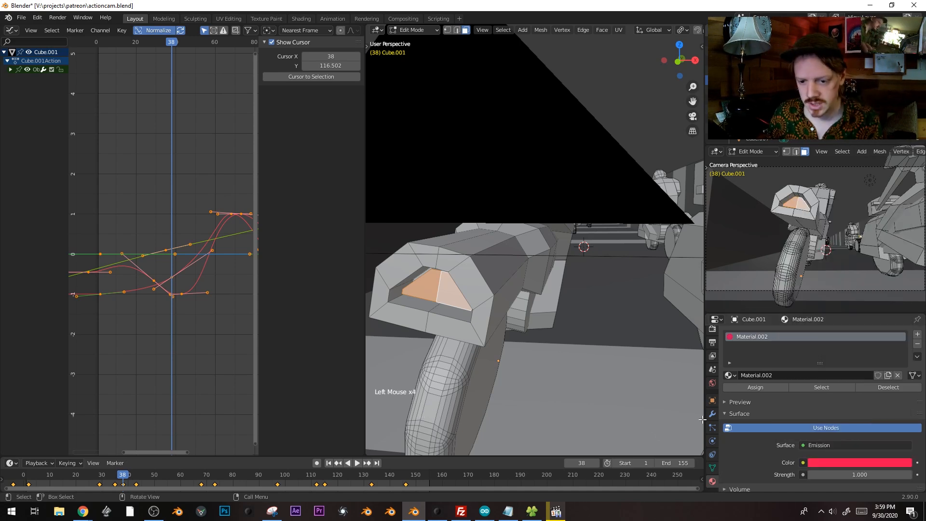
pyautogui.click(764, 389)
# Try a red viewport display colour, then undo the material changes
pyautogui.moveTo(766, 391); pyautogui.dragTo(787, 212, button='middle')
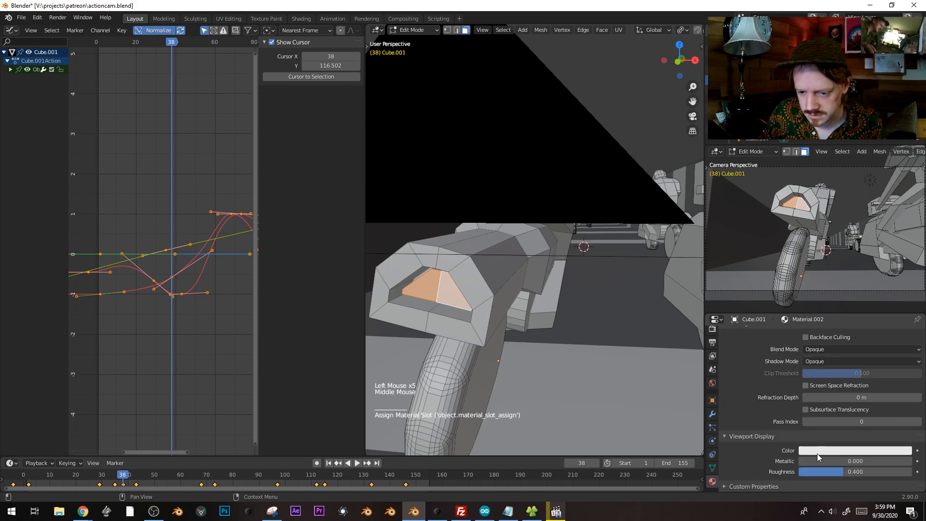
pyautogui.click(817, 449)
pyautogui.click(847, 380)
pyautogui.hotkey('ctrl', 'z')
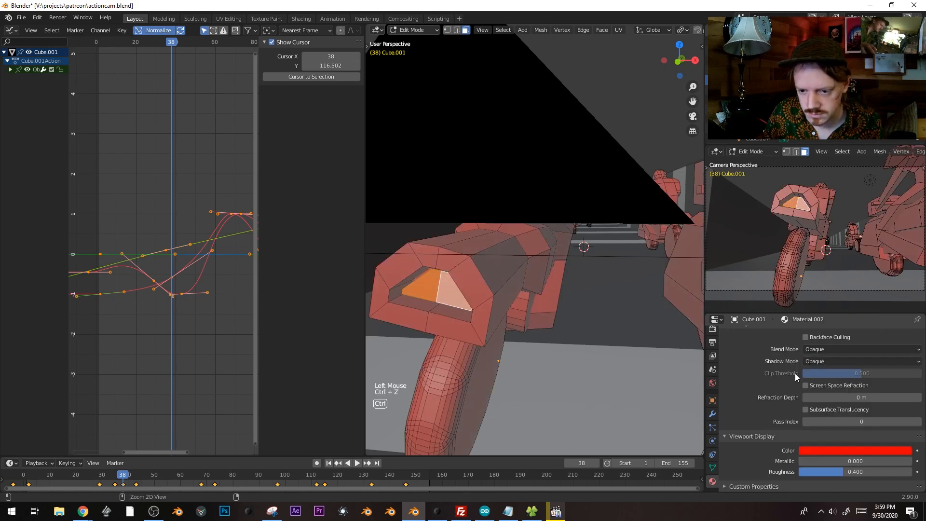
pyautogui.hotkey('ctrl', 'z')
pyautogui.hotkey('ctrl', 'z')
# Create a fresh material named red in a new slot with a red viewport display colour
pyautogui.middleClick(495, 244)
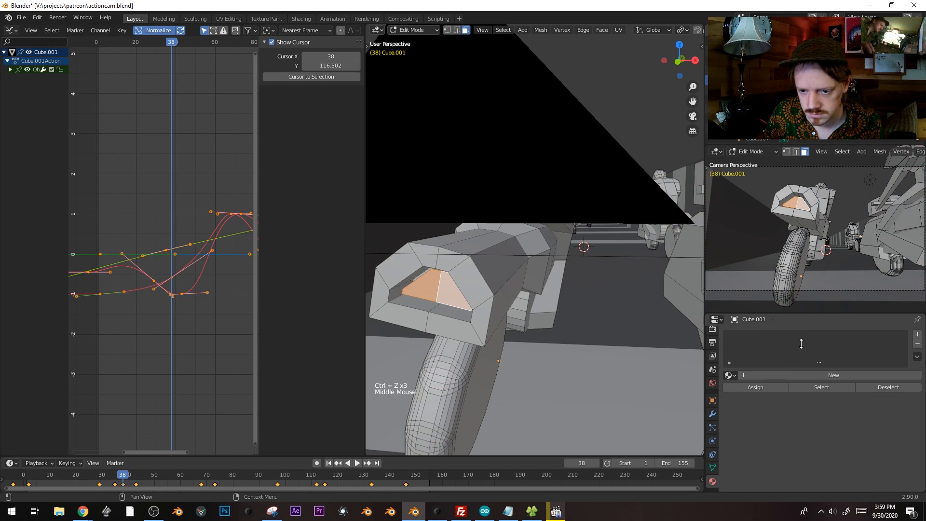
pyautogui.press('Tab')
pyautogui.click(813, 373)
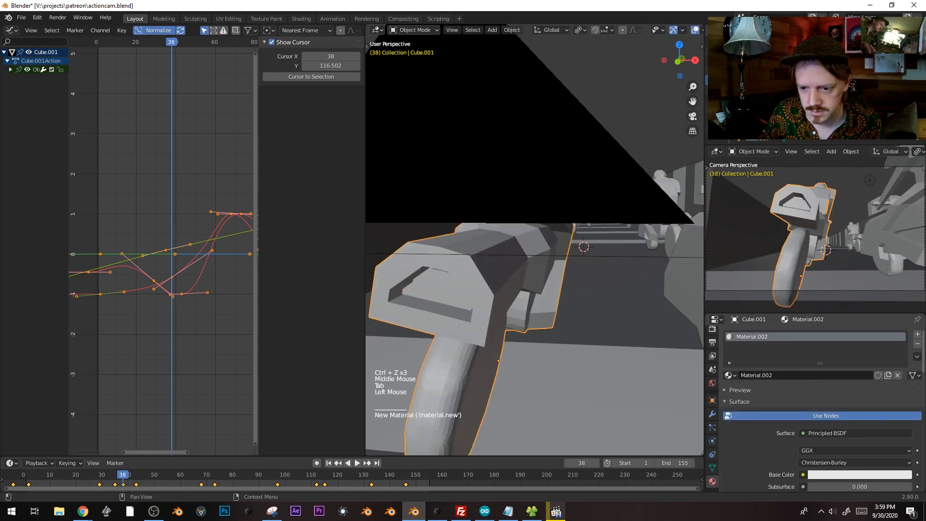
pyautogui.click(918, 334)
pyautogui.click(814, 393)
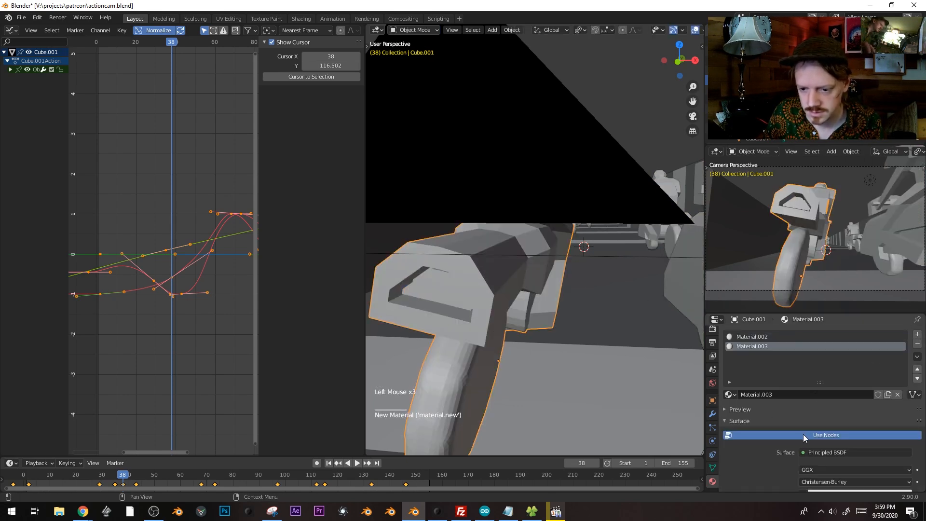
pyautogui.press('Tab')
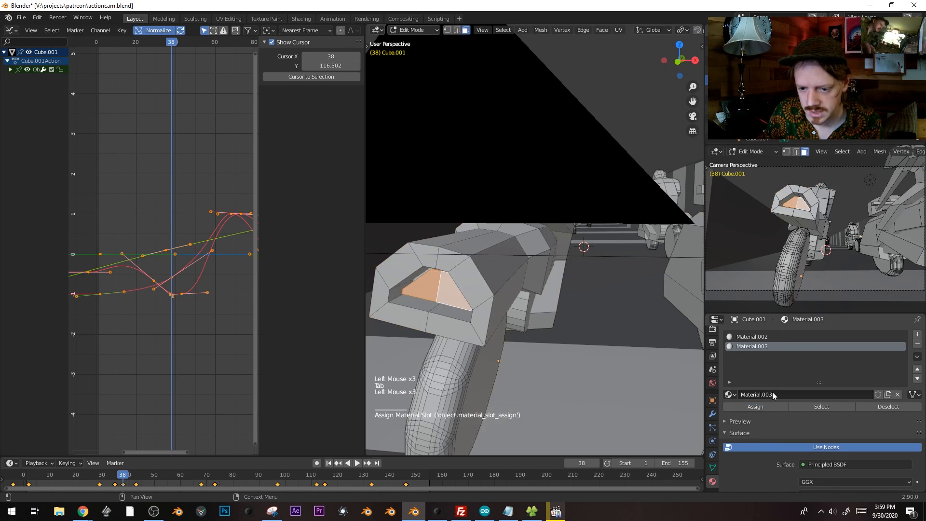
pyautogui.moveTo(858, 428); pyautogui.dragTo(866, 333, button='middle')
pyautogui.moveTo(868, 449); pyautogui.dragTo(889, 348, button='middle')
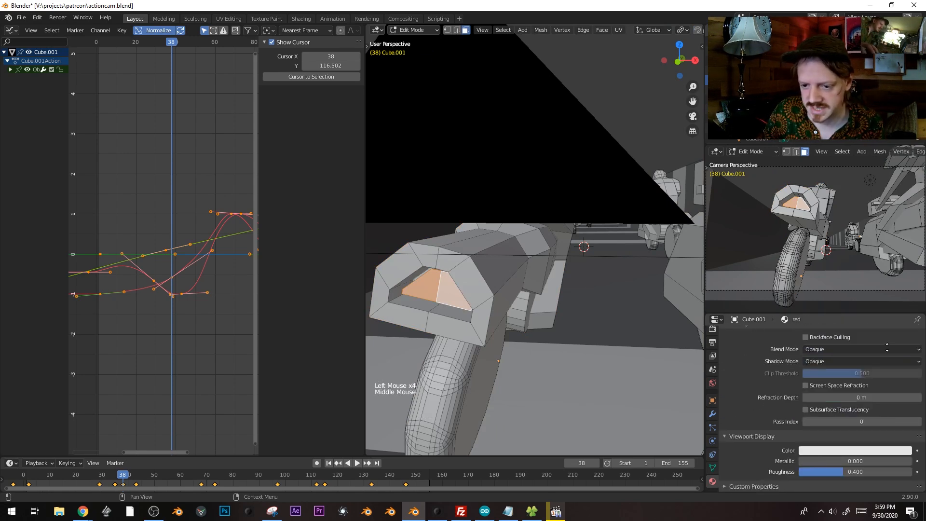
pyautogui.click(825, 451)
pyautogui.click(904, 341)
pyautogui.press('Tab')
# Deselect all, view through the camera, and play the chase, stopping at frame 78
pyautogui.hotkey('alt', 'a')
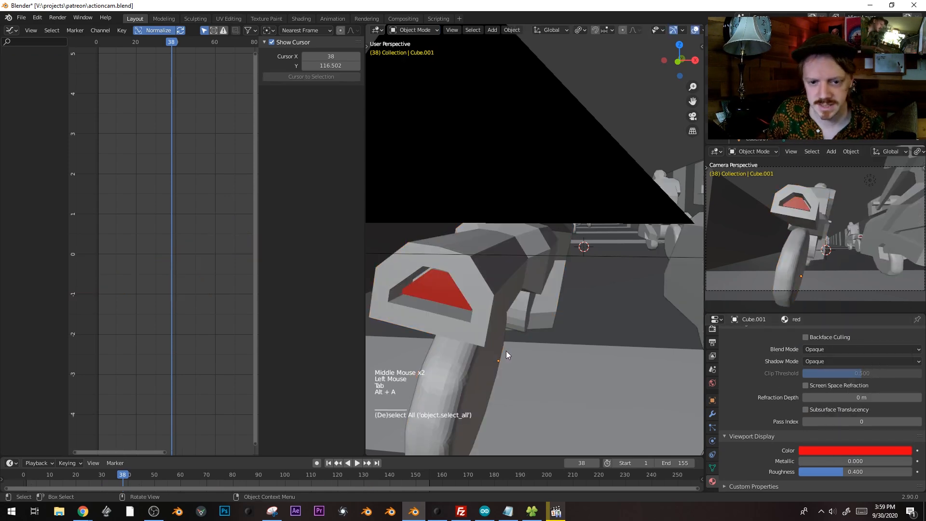
pyautogui.press('KP_0')
pyautogui.press('space')
pyautogui.press('space')
pyautogui.moveTo(165, 475); pyautogui.dragTo(57, 475)
pyautogui.press('space')
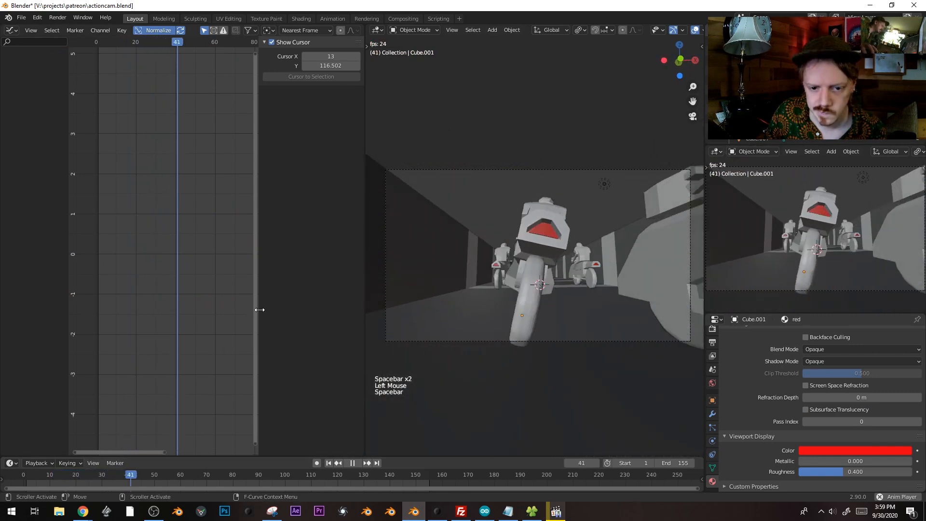
pyautogui.press('space')
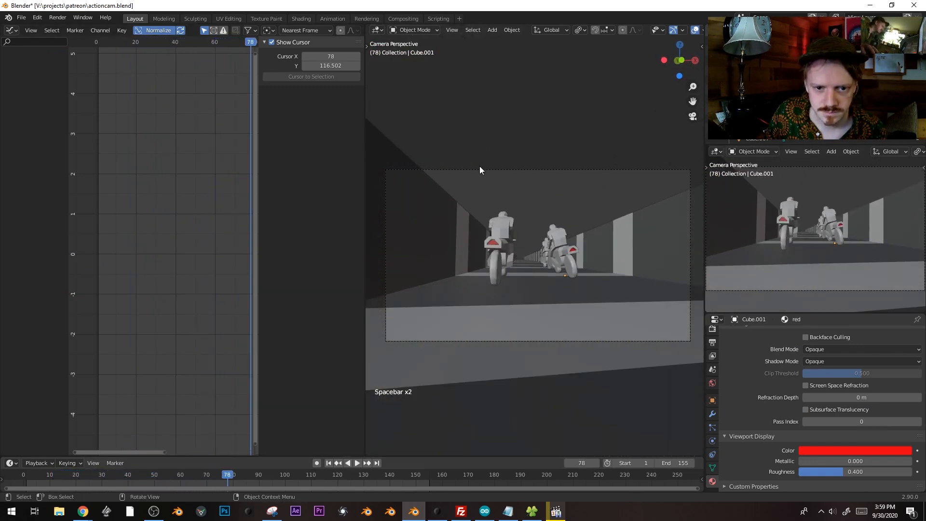
pyautogui.click(480, 168)
# Tilt the handles of the blue curve's frame-44 keyframe and preview to frame 80
pyautogui.keyDown('shift'); pyautogui.moveTo(173, 270); pyautogui.dragTo(167, 302, button='middle'); pyautogui.keyUp('shift')
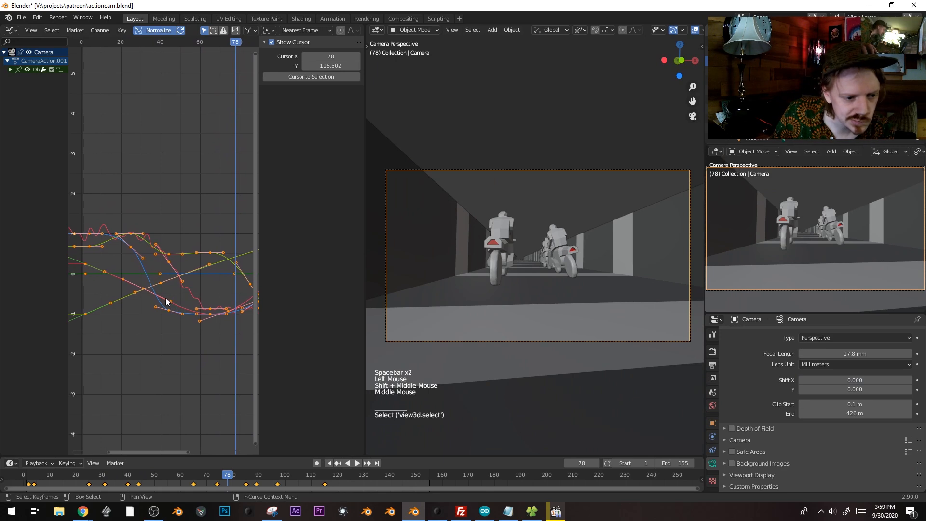
pyautogui.click(163, 43)
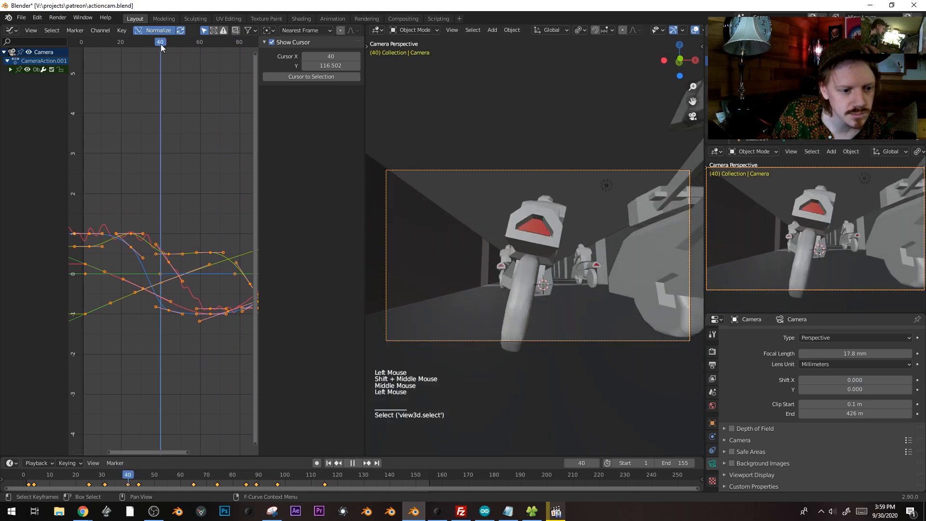
pyautogui.click(168, 310)
pyautogui.press('g')
pyautogui.rightClick(183, 334)
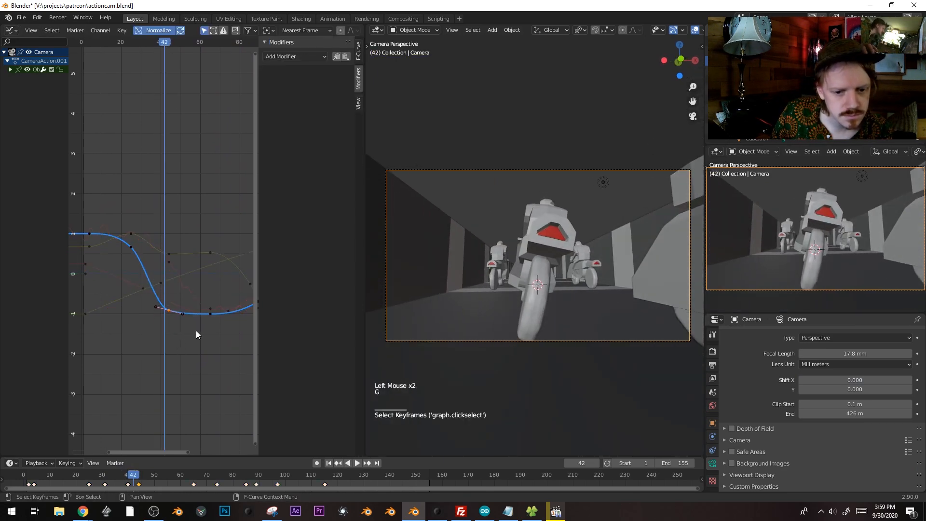
pyautogui.press('r')
pyautogui.click(231, 300)
pyautogui.click(173, 305)
pyautogui.press('r')
pyautogui.click(208, 322)
pyautogui.press('space')
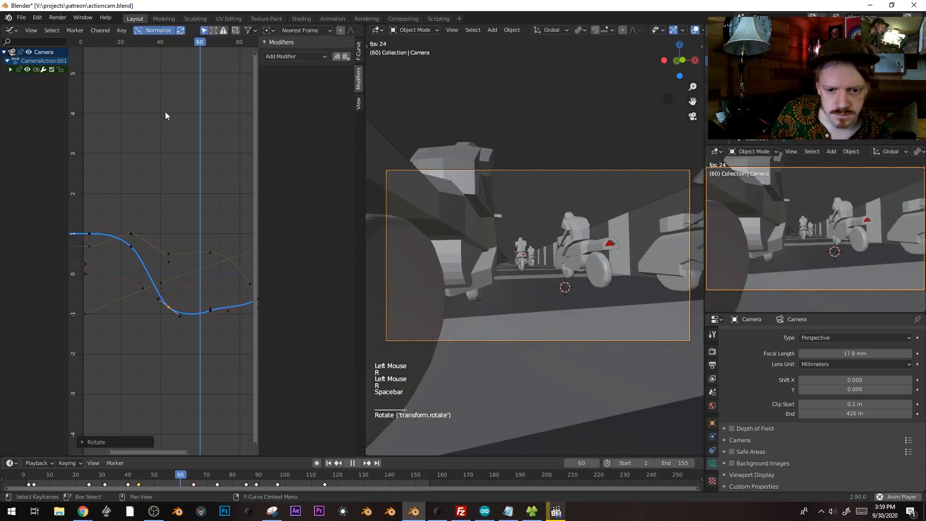
pyautogui.press('space')
# Raise the green curve's frame-44 keyframe and tilt its handles
pyautogui.click(210, 252)
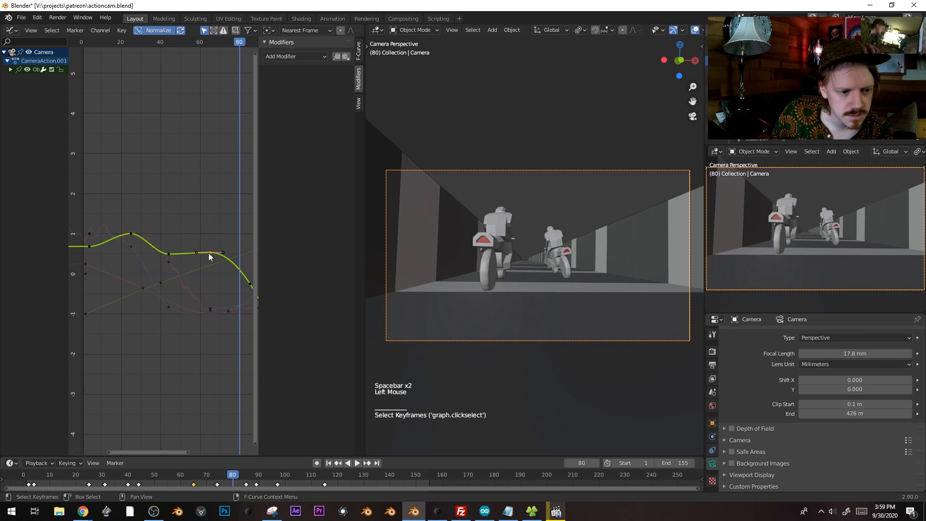
pyautogui.click(166, 253)
pyautogui.press('g')
pyautogui.click(169, 243)
pyautogui.press('r')
pyautogui.click(213, 244)
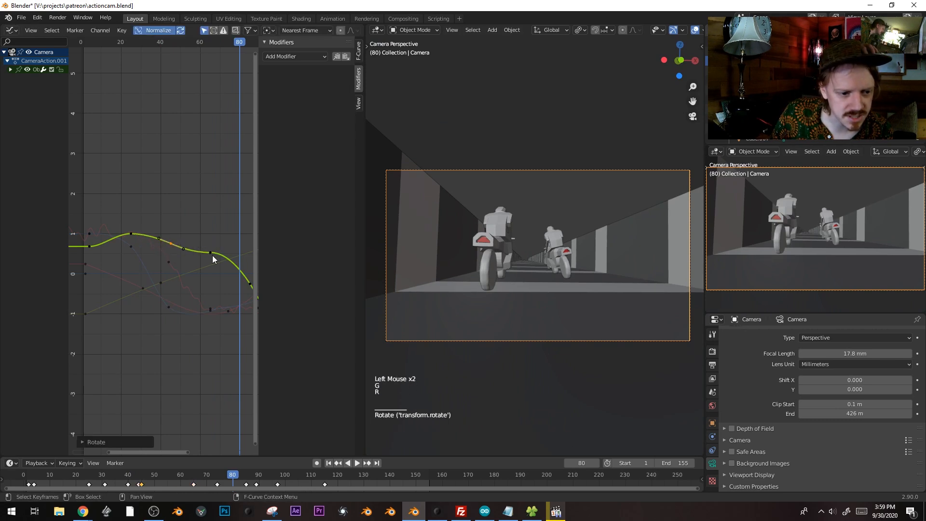
# Slide the green keyframe near frame 65 to frame 63, ease its handles, and preview
pyautogui.click(211, 253)
pyautogui.press('r')
pyautogui.click(245, 233)
pyautogui.press('g')
pyautogui.click(242, 246)
pyautogui.press('r')
pyautogui.click(242, 231)
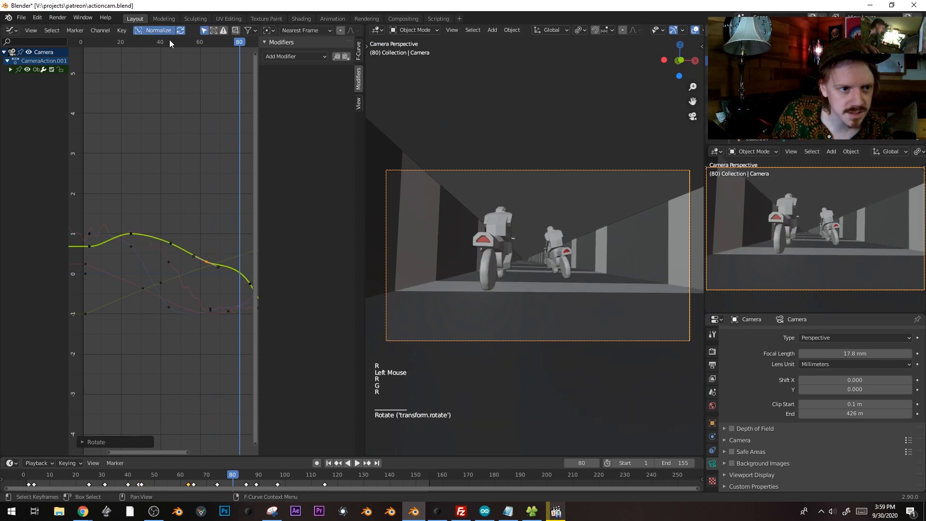
pyautogui.moveTo(170, 41); pyautogui.dragTo(183, 44)
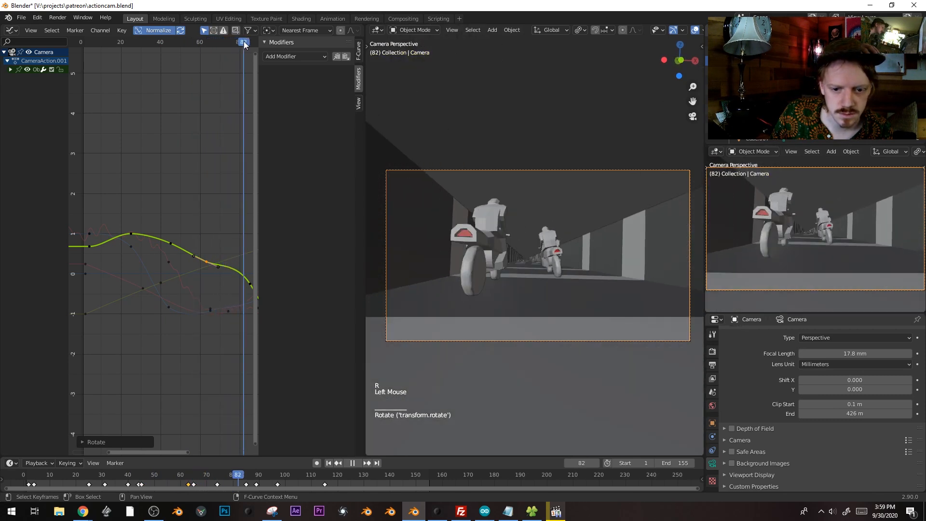
pyautogui.press('space')
# Move a keyframe on the red rotation curve and scrub back to frame 57
pyautogui.keyDown('shift'); pyautogui.moveTo(158, 218); pyautogui.dragTo(137, 152, button='middle'); pyautogui.keyUp('shift')
pyautogui.keyDown('shift'); pyautogui.scroll(-1, 137, 150); pyautogui.keyUp('shift')
pyautogui.moveTo(170, 195)
pyautogui.keyDown('ctrl'); pyautogui.mouseDown(button='middle')
pyautogui.moveTo(162, 192)
pyautogui.moveTo(167, 198)
pyautogui.mouseUp(button='middle'); pyautogui.keyUp('ctrl')
pyautogui.click(191, 223)
pyautogui.press('g')
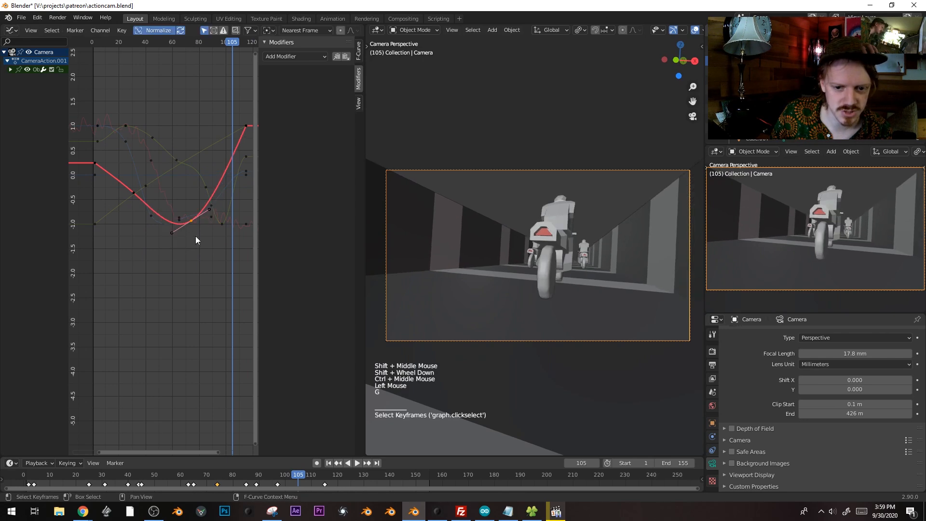
pyautogui.moveTo(125, 45); pyautogui.dragTo(164, 48)
pyautogui.click(155, 222)
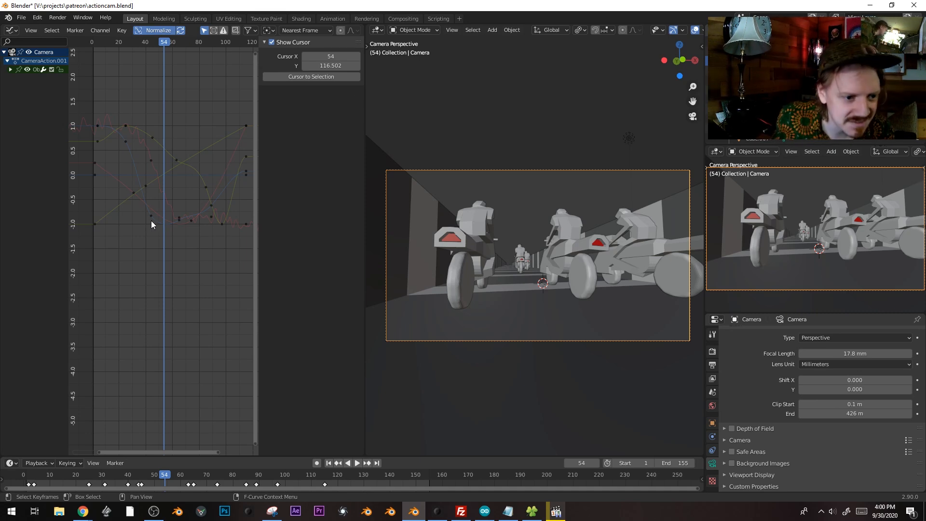
# Duplicate a blue-curve keyframe and change its handle type
pyautogui.click(151, 220)
pyautogui.press('g')
pyautogui.keyDown('ctrl'); pyautogui.moveTo(194, 228); pyautogui.dragTo(87, 190, button='middle'); pyautogui.keyUp('ctrl')
pyautogui.moveTo(98, 42); pyautogui.dragTo(164, 40)
pyautogui.hotkey('shift', 'd')
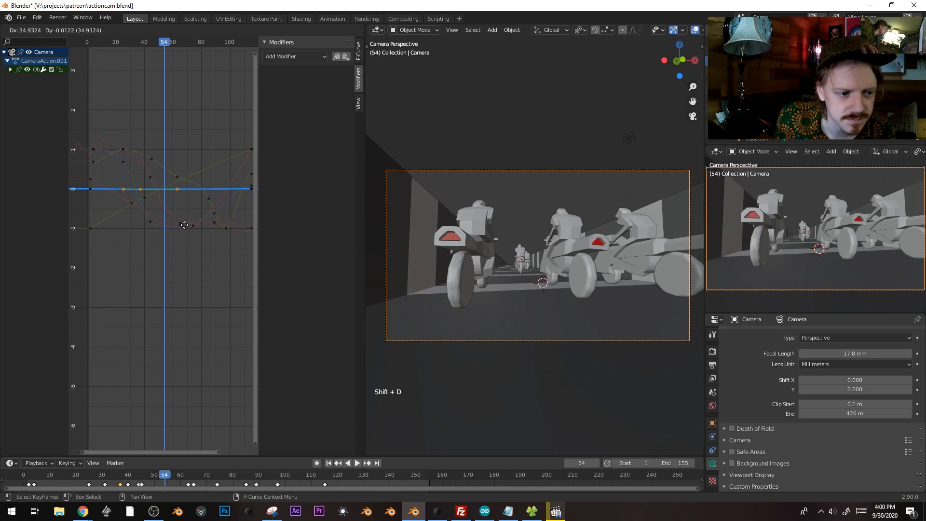
pyautogui.rightClick(209, 217)
pyautogui.press('v')
pyautogui.click(209, 217)
# Raise the blue curve's low keyframe to about 0.3 and preview up to frame 121
pyautogui.moveTo(151, 42); pyautogui.dragTo(105, 237)
pyautogui.click(91, 230)
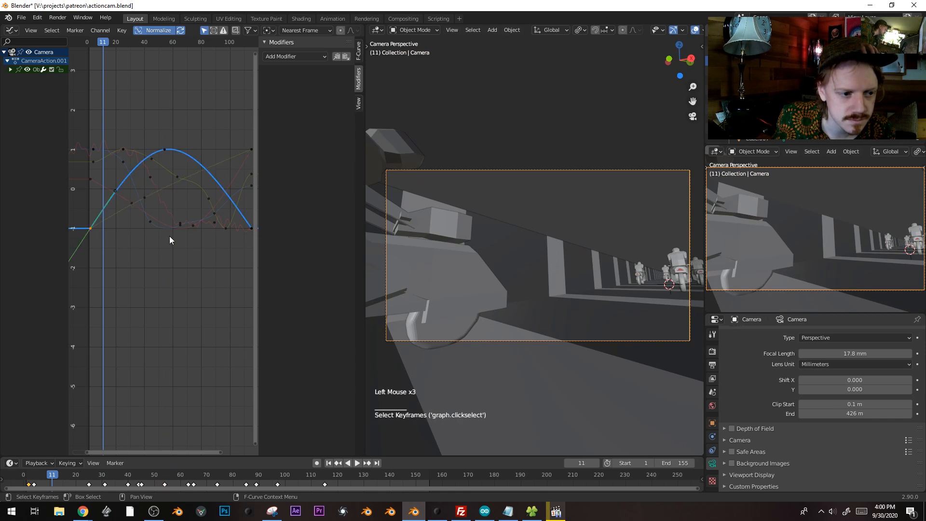
pyautogui.press('g')
pyautogui.click(160, 151)
pyautogui.press('space')
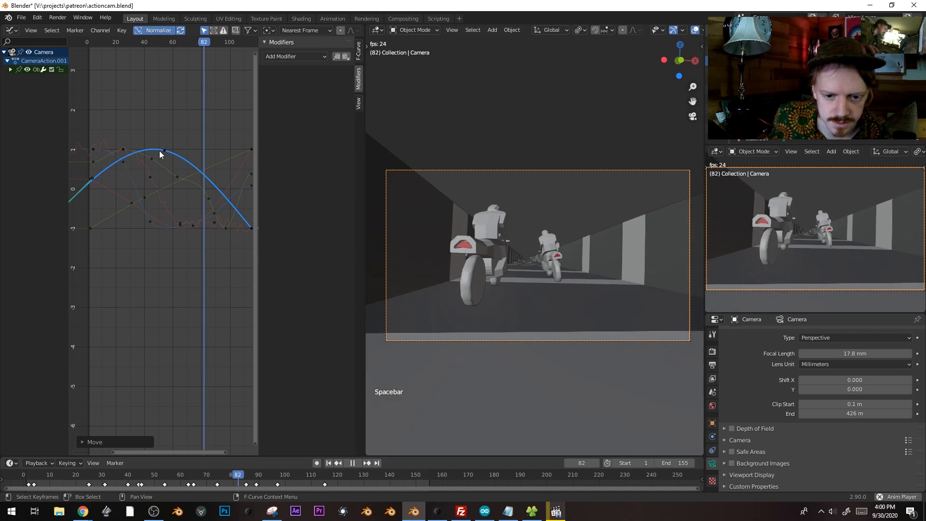
pyautogui.press('space')
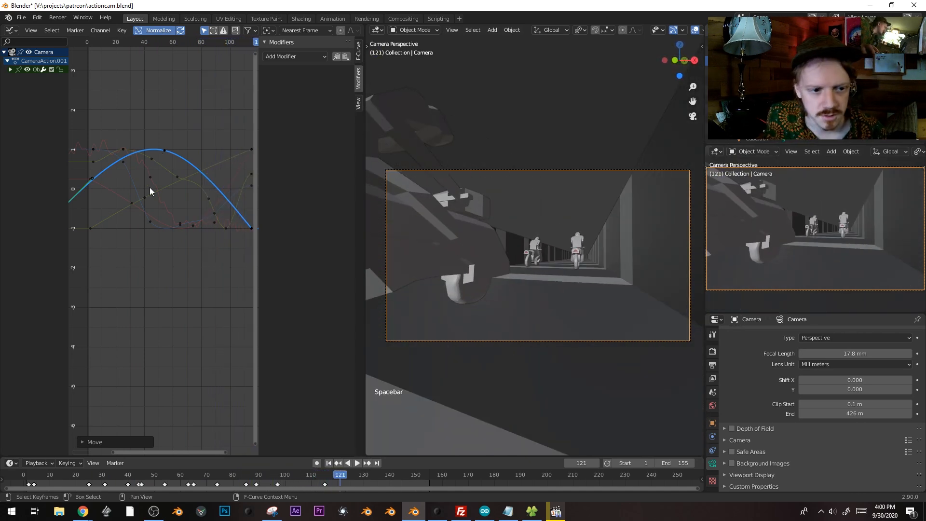
# Move the blue curve's frame-121 keyframe up to 1 and give it flat handles
pyautogui.keyDown('shift'); pyautogui.moveTo(149, 188); pyautogui.dragTo(149, 172, button='middle'); pyautogui.keyUp('shift')
pyautogui.click(193, 230)
pyautogui.press('g')
pyautogui.click(210, 152)
pyautogui.press('v')
pyautogui.click(209, 152)
# Duplicate a keyframe as a dip at frame 91 and flatten the handles near frame 55
pyautogui.moveTo(140, 42); pyautogui.dragTo(159, 42)
pyautogui.hotkey('shift', 'd')
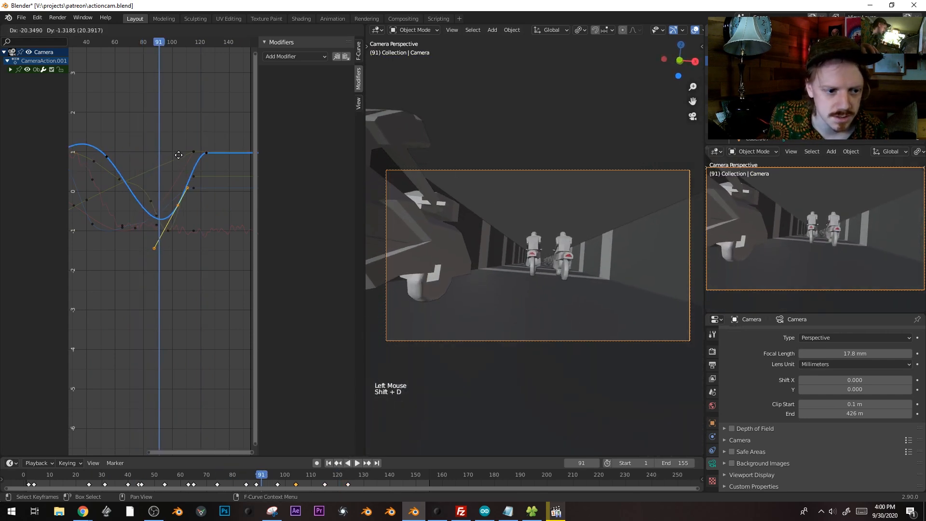
pyautogui.click(166, 159)
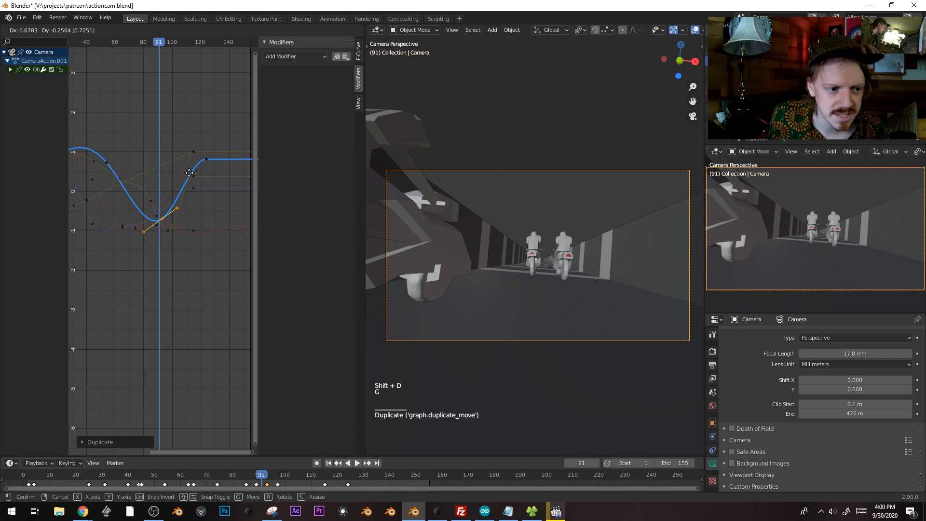
pyautogui.press('g')
pyautogui.click(104, 163)
pyautogui.click(107, 167)
pyautogui.keyDown('shift'); pyautogui.moveTo(106, 170); pyautogui.dragTo(197, 187, button='middle'); pyautogui.keyUp('shift')
pyautogui.press('r')
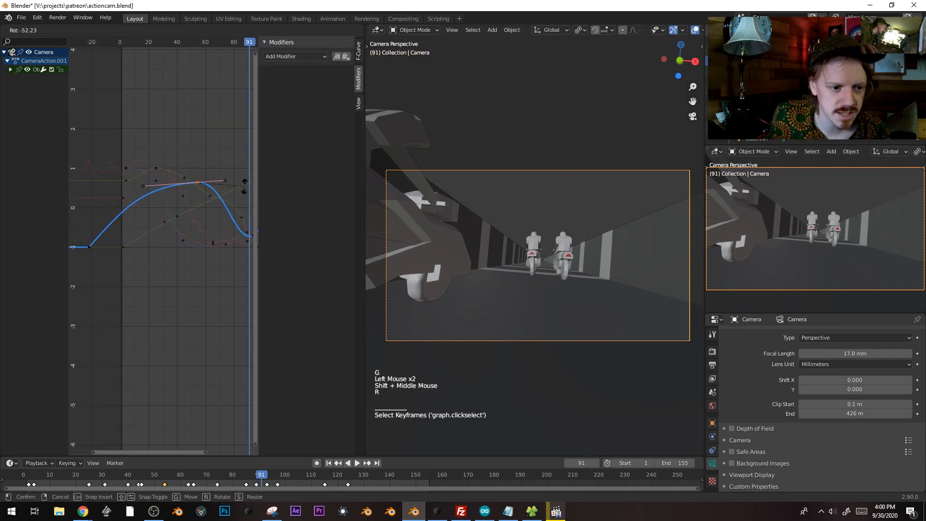
pyautogui.click(140, 221)
# Preview to frame 89 and pull the blue curve's dip keyframe much lower
pyautogui.click(143, 45)
pyautogui.press('space')
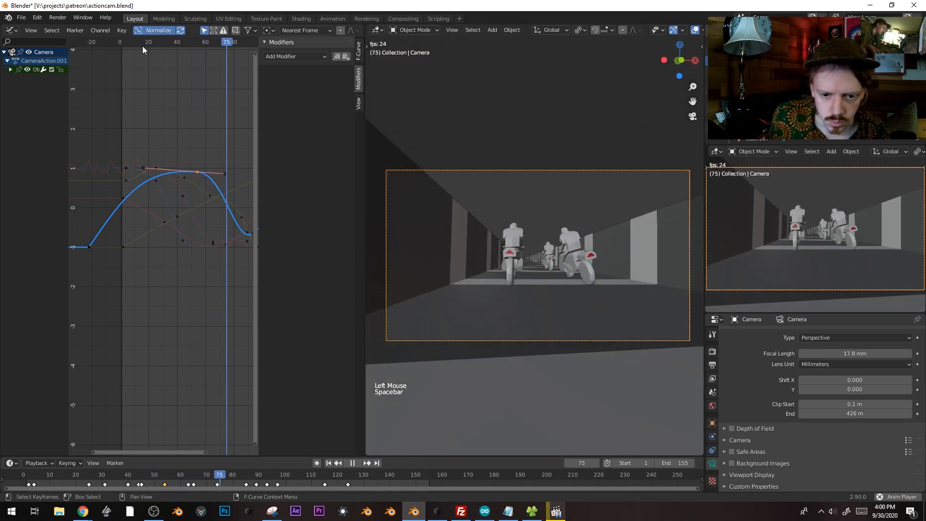
pyautogui.press('space')
pyautogui.keyDown('shift'); pyautogui.moveTo(160, 167); pyautogui.dragTo(125, 161, button='middle'); pyautogui.keyUp('shift')
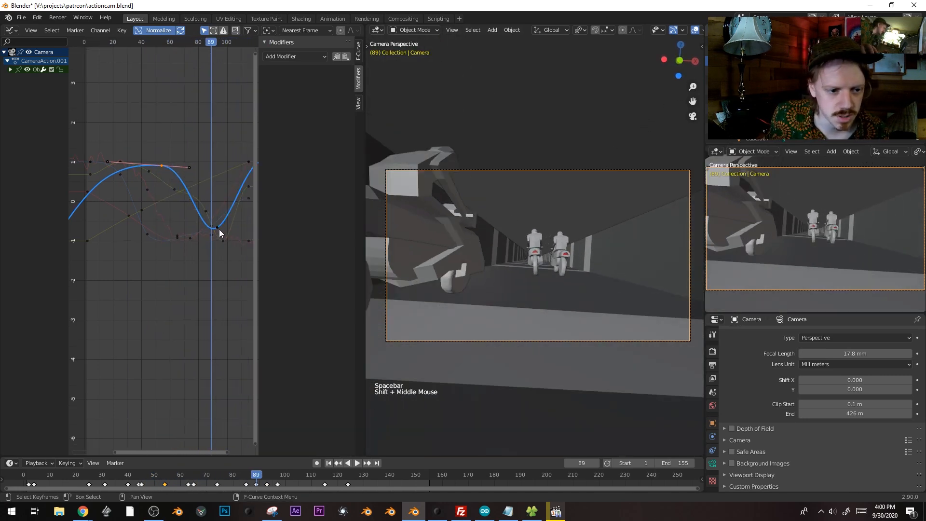
pyautogui.click(219, 230)
pyautogui.press('g')
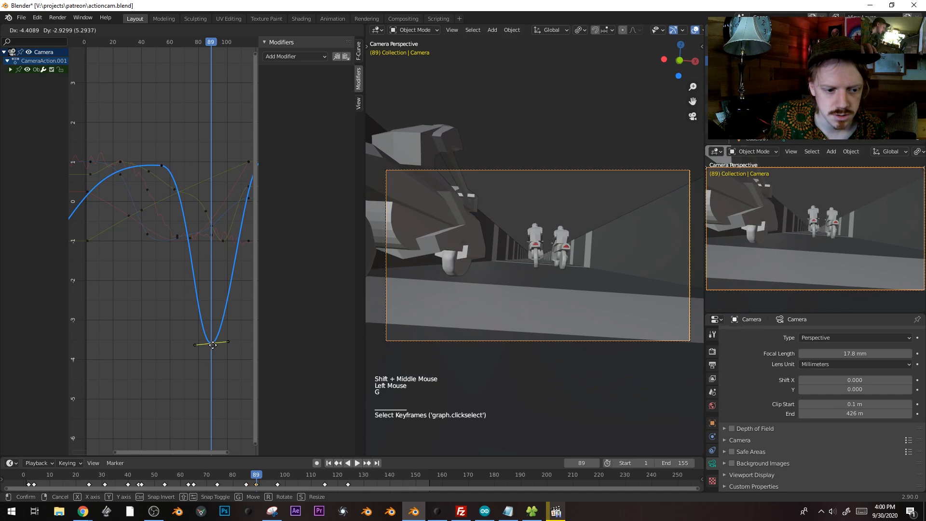
pyautogui.click(213, 345)
# Tilt the handles of the blue curve's early keyframe
pyautogui.moveTo(166, 45); pyautogui.dragTo(116, 44)
pyautogui.keyDown('shift'); pyautogui.moveTo(65, 200); pyautogui.dragTo(113, 202, button='middle'); pyautogui.keyUp('shift')
pyautogui.click(102, 195)
pyautogui.press('r')
pyautogui.click(135, 170)
# Switch between the green and blue early keyframes, cancelling a further handle rotation
pyautogui.click(135, 168)
pyautogui.click(103, 198)
pyautogui.click(136, 173)
pyautogui.press('g')
pyautogui.click(109, 194)
pyautogui.click(137, 174)
pyautogui.click(104, 197)
pyautogui.press('r')
pyautogui.rightClick(154, 230)
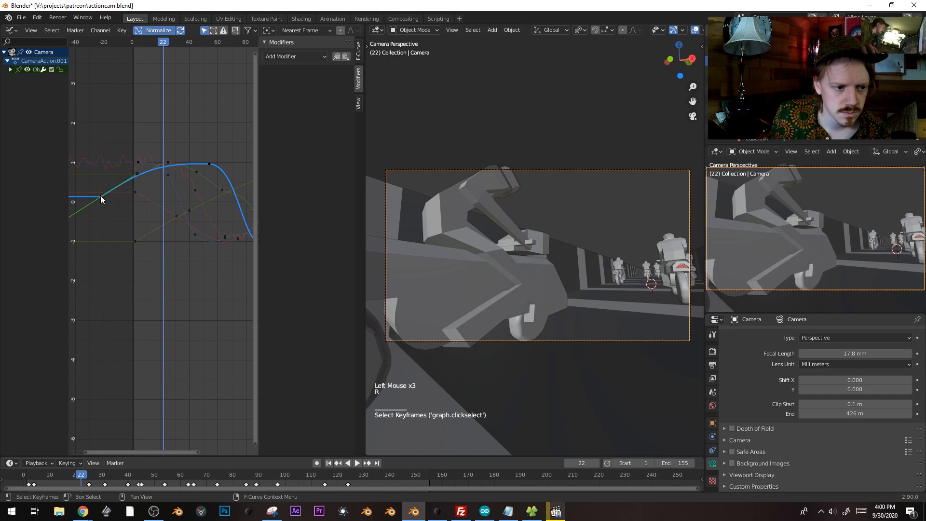
# Pan to the blue curve's start and move the selected keyframe
pyautogui.scroll(-2, 148, 189)
pyautogui.scroll(5, 140, 189)
pyautogui.keyDown('shift'); pyautogui.moveTo(140, 191); pyautogui.dragTo(170, 192, button='middle'); pyautogui.keyUp('shift')
pyautogui.press('g')
pyautogui.click(171, 210)
# Pick the blue curve's starting keyframe from the overlapping keys and rotate its handles
pyautogui.click(159, 173)
pyautogui.click(158, 173)
pyautogui.click(159, 173)
pyautogui.click(162, 174)
pyautogui.click(161, 175)
pyautogui.click(115, 213)
pyautogui.click(114, 211)
pyautogui.press('r')
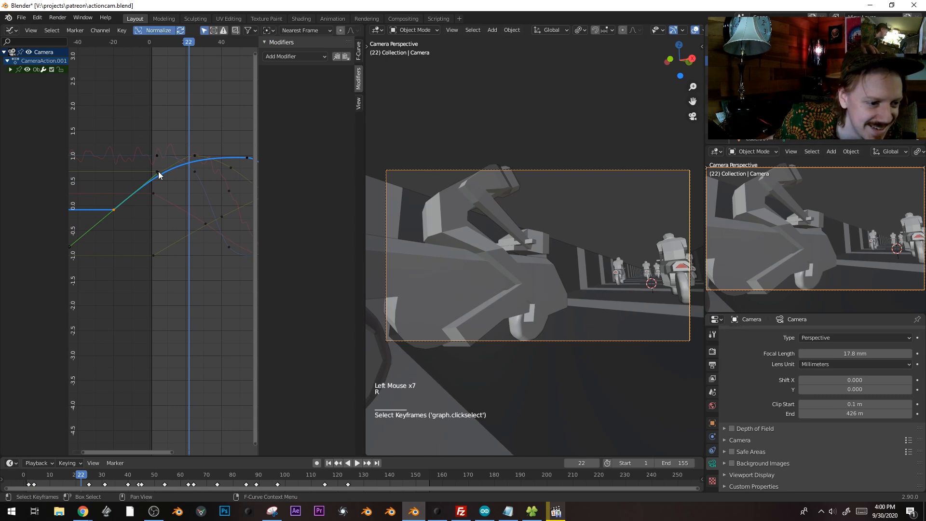
pyautogui.click(159, 175)
# Scale and move the start keyframe's handles, then flatten them with the V handle type
pyautogui.click(116, 208)
pyautogui.press('s')
pyautogui.click(170, 237)
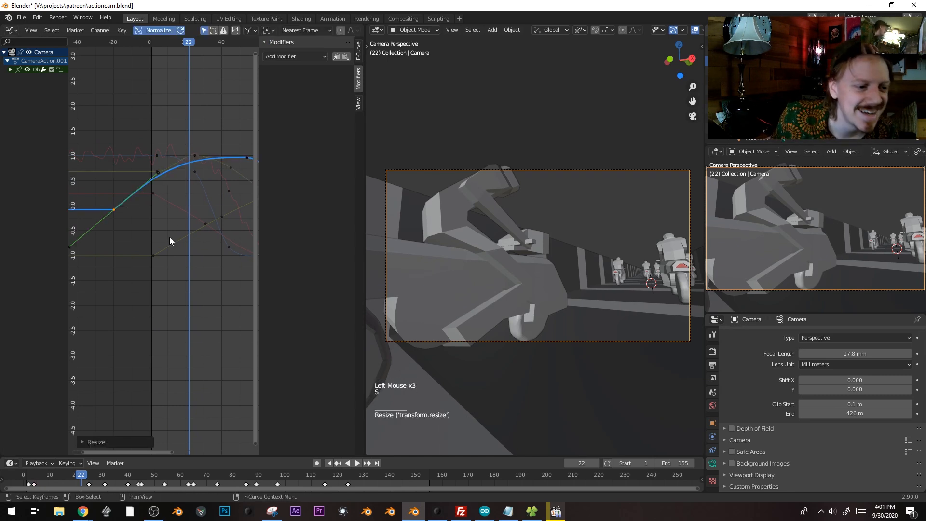
pyautogui.press('g')
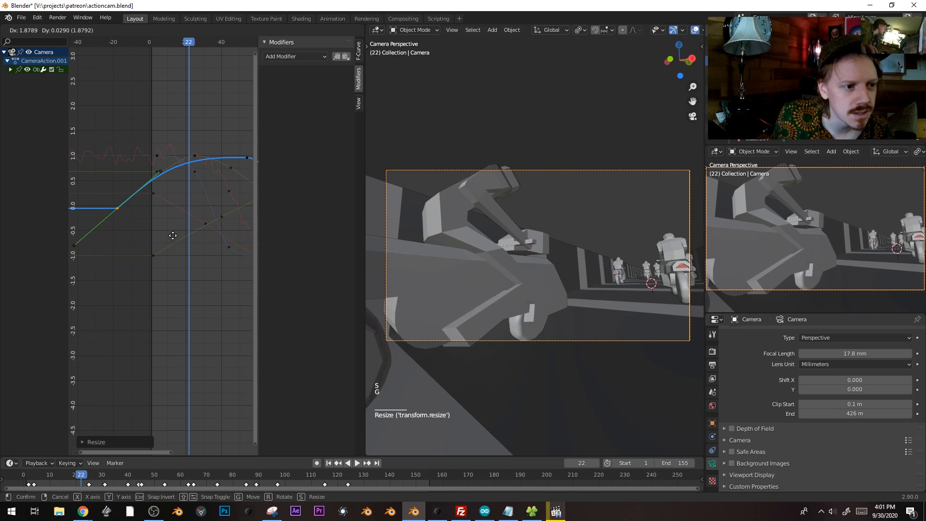
pyautogui.click(173, 235)
pyautogui.press('v')
pyautogui.click(174, 238)
# Reposition the blue curve's start keyframe, settling it at value 0.0 around frame 3
pyautogui.press('g')
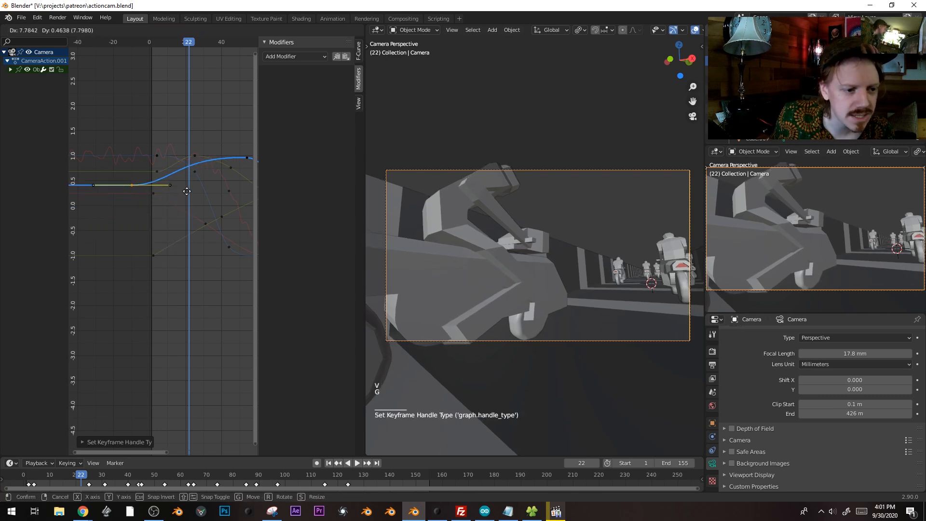
pyautogui.click(202, 193)
pyautogui.keyDown('shift'); pyautogui.moveTo(194, 216); pyautogui.dragTo(147, 236, button='middle'); pyautogui.keyUp('shift')
pyautogui.moveTo(133, 44); pyautogui.dragTo(109, 45)
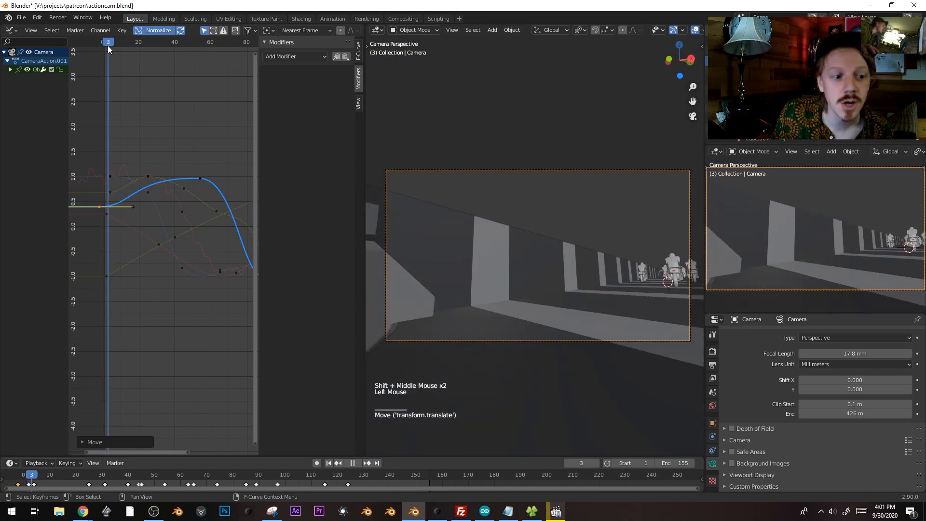
pyautogui.press('g')
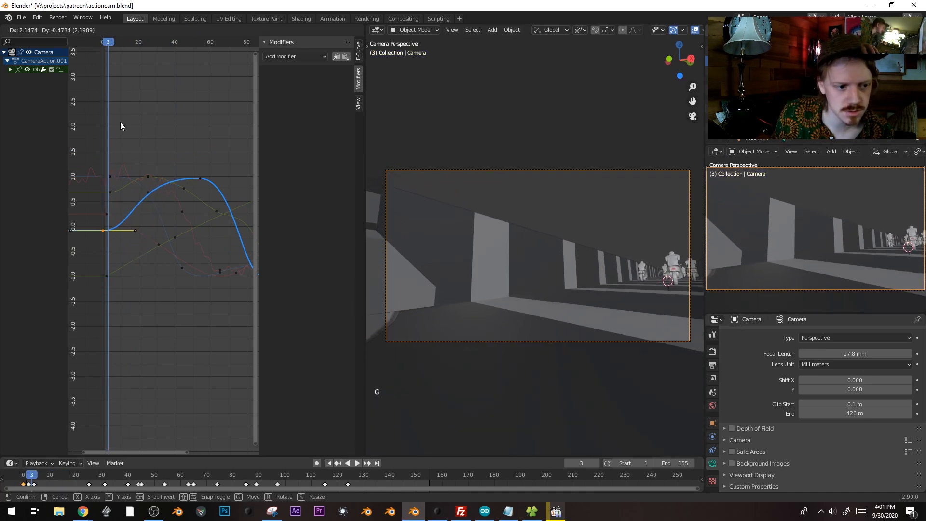
pyautogui.click(122, 126)
# Play back, then shorten the handles of the peak keyframe near frame 54 and nudge it left
pyautogui.press('space')
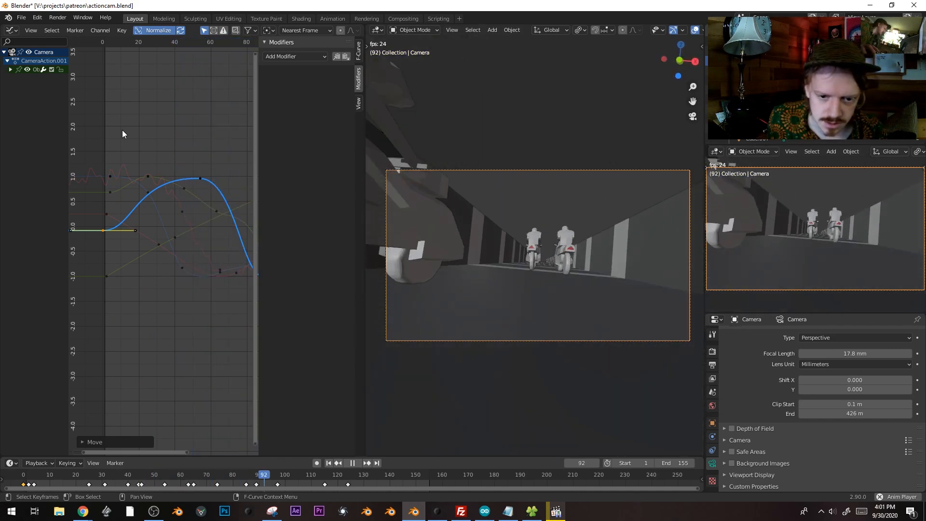
pyautogui.press('space')
pyautogui.keyDown('shift'); pyautogui.moveTo(112, 77); pyautogui.dragTo(165, 139, button='middle'); pyautogui.keyUp('shift')
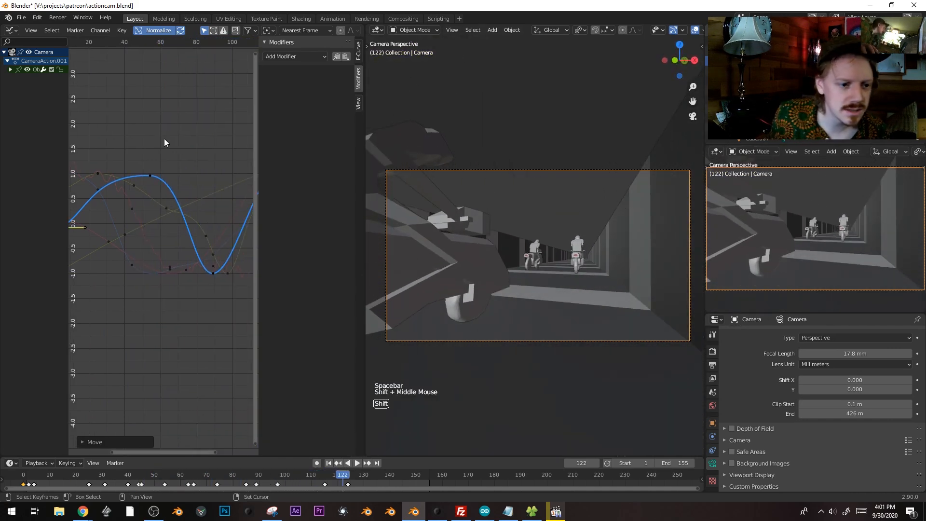
pyautogui.click(155, 42)
pyautogui.click(154, 42)
pyautogui.click(151, 42)
pyautogui.click(150, 42)
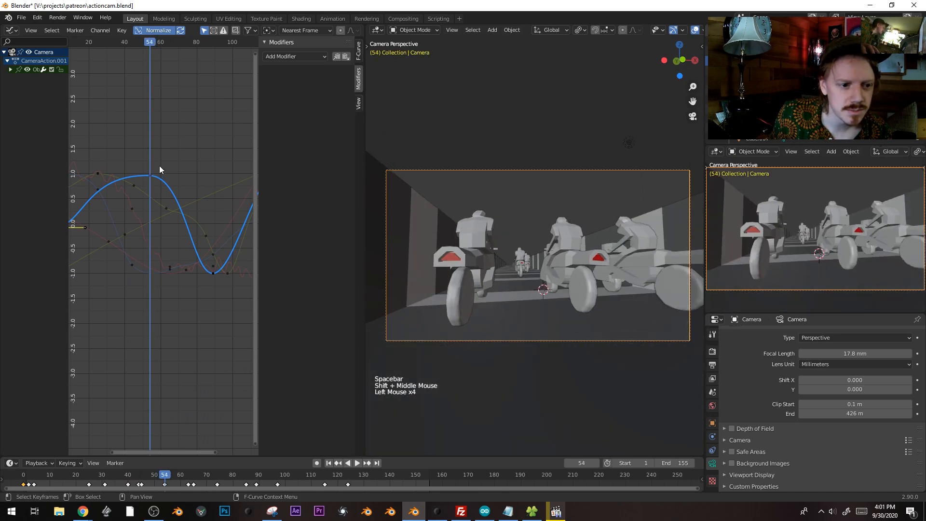
pyautogui.press('s')
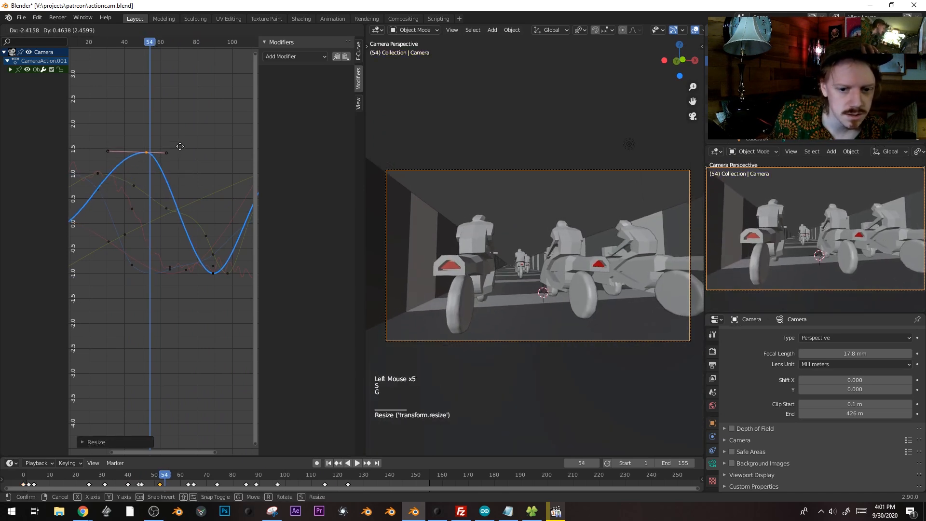
pyautogui.press('g')
pyautogui.click(178, 138)
# Select the dip keyframe near frame 92, move it and rotate its handles
pyautogui.press('space')
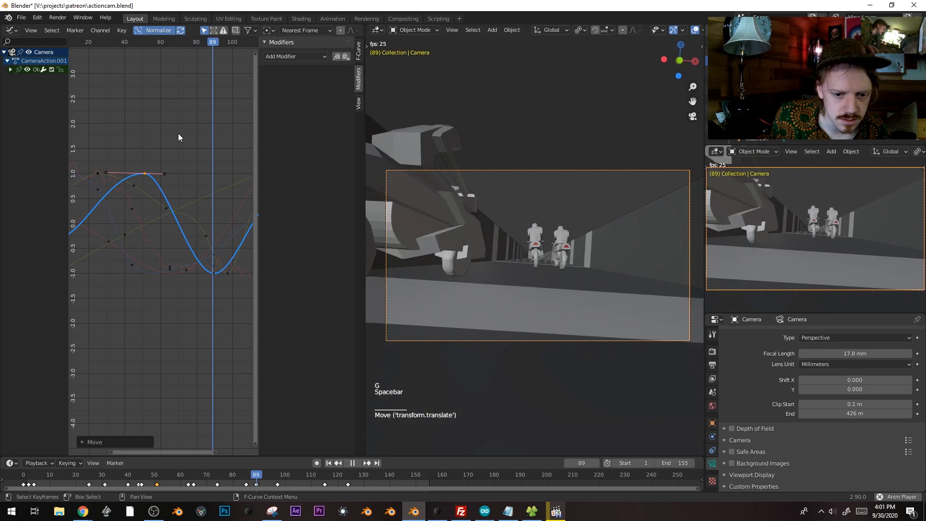
pyautogui.press('space')
pyautogui.keyDown('shift'); pyautogui.moveTo(194, 238); pyautogui.dragTo(186, 261, button='middle'); pyautogui.keyUp('shift')
pyautogui.click(187, 262)
pyautogui.press('g')
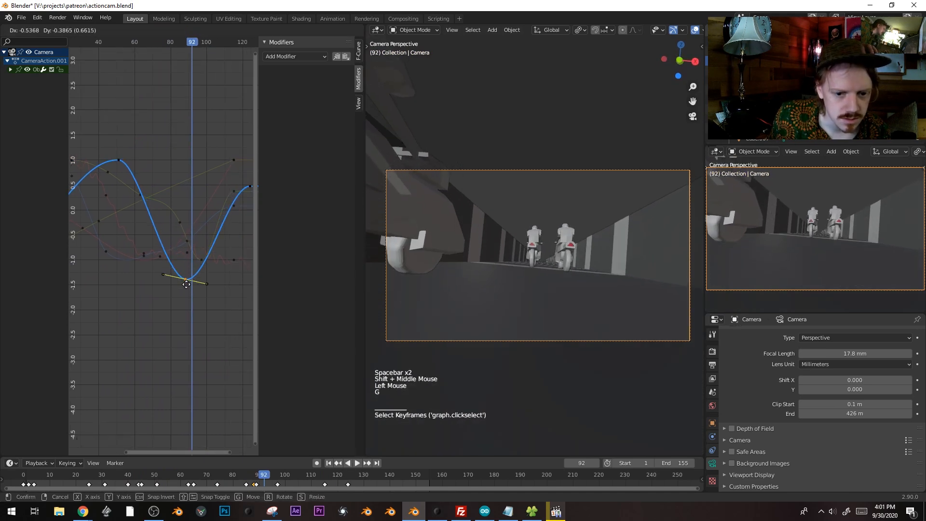
pyautogui.press('r')
# Raise the blue curve's end keyframe at frame 122 to about 1.0
pyautogui.press('space')
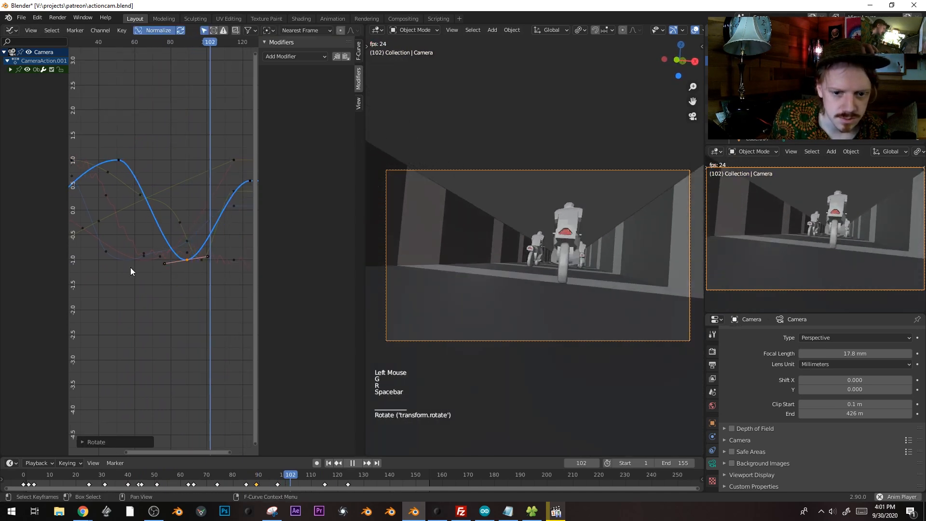
pyautogui.press('space')
pyautogui.keyDown('shift'); pyautogui.moveTo(144, 249); pyautogui.dragTo(209, 202, button='middle'); pyautogui.keyUp('shift')
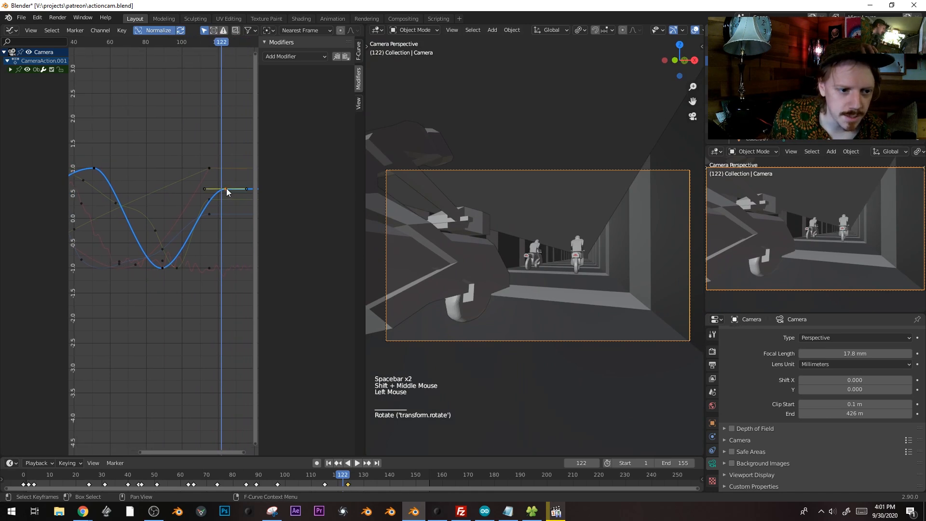
pyautogui.click(227, 189)
pyautogui.press('g')
pyautogui.moveTo(214, 42)
pyautogui.mouseDown()
pyautogui.moveTo(191, 42)
pyautogui.moveTo(200, 42)
pyautogui.mouseUp()
# Duplicate the red and green curve keys at frame 110, set their handle type, and replay from frame 86
pyautogui.click(208, 173)
pyautogui.click(208, 173)
pyautogui.hotkey('shift', 'd')
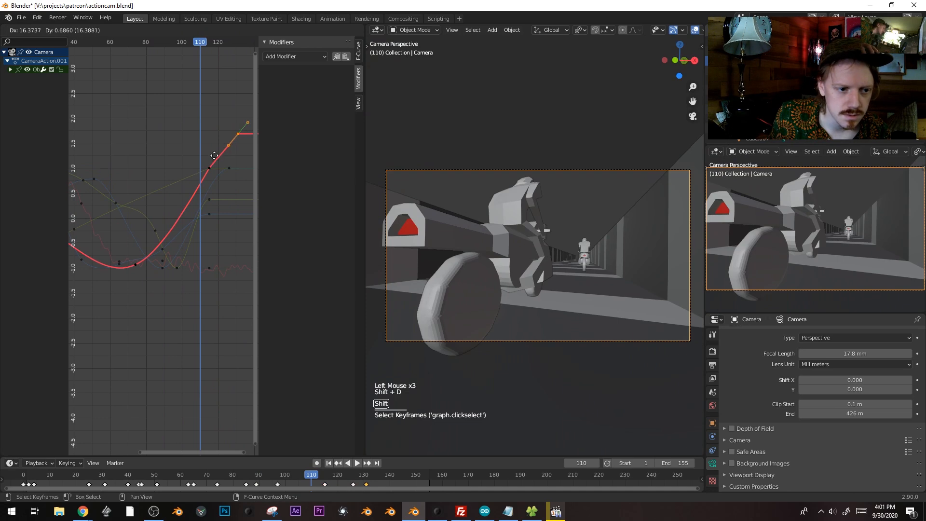
pyautogui.click(199, 169)
pyautogui.hotkey('shift', 'd')
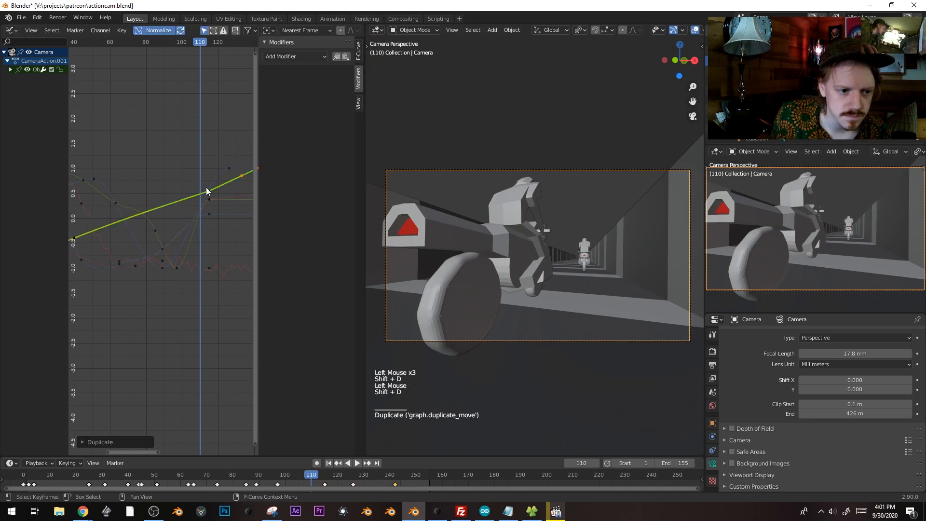
pyautogui.keyDown('alt'); pyautogui.click(210, 190); pyautogui.keyUp('alt')
pyautogui.press('v')
pyautogui.click(216, 221)
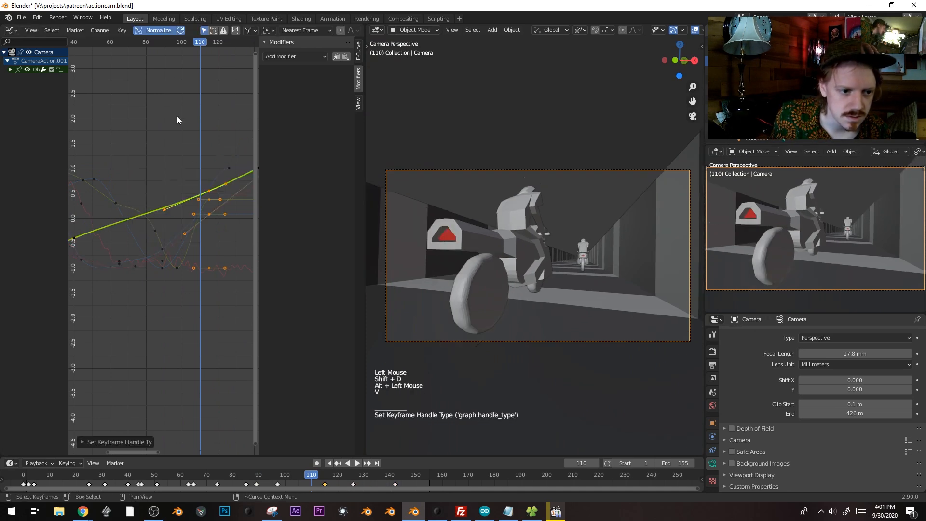
pyautogui.click(152, 42)
pyautogui.press('space')
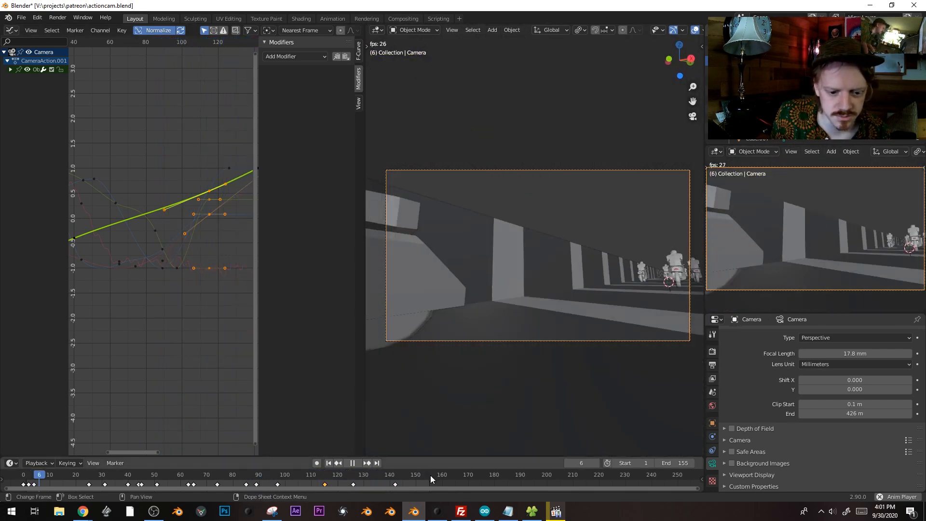
# Preview the animation with viewport overlays hidden, then return to frame 54
pyautogui.hotkey('shift', 'alt', 'z')
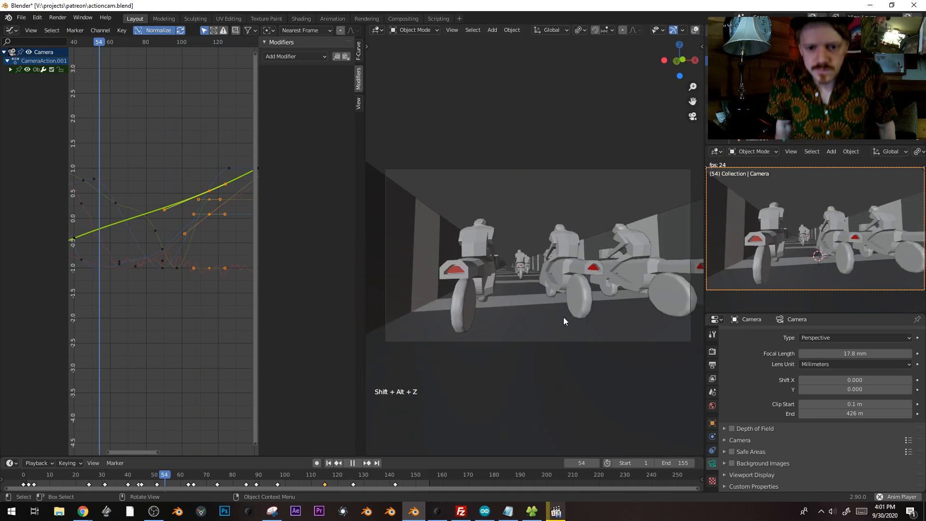
pyautogui.hotkey('shift', 'alt', 'z')
pyautogui.press('space')
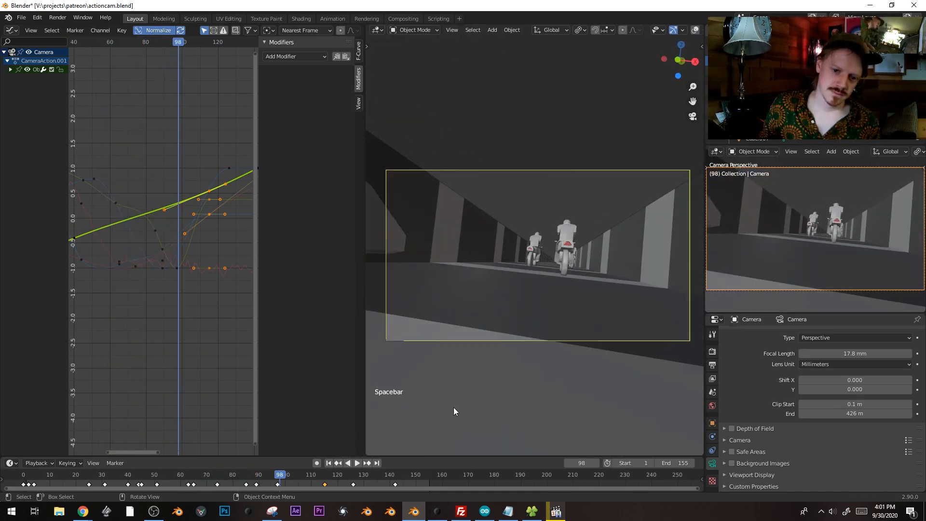
pyautogui.moveTo(207, 477); pyautogui.dragTo(158, 476)
pyautogui.moveTo(211, 473); pyautogui.dragTo(165, 471)
# Move the keyframe near frame 59, level its handles, and shift the peak keyframe to frame 56
pyautogui.keyDown('shift'); pyautogui.moveTo(123, 202); pyautogui.dragTo(182, 231, button='middle'); pyautogui.keyUp('shift')
pyautogui.click(178, 228)
pyautogui.press('g')
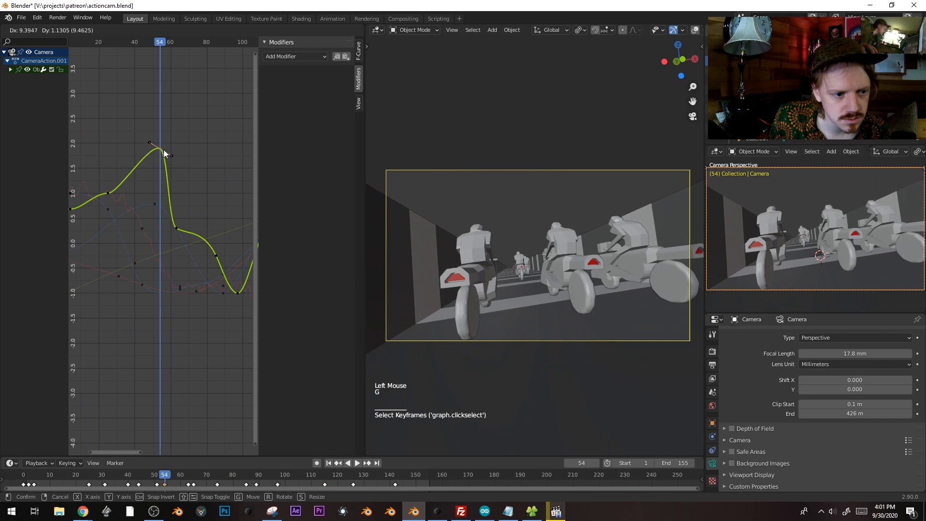
pyautogui.click(164, 151)
pyautogui.press('r')
pyautogui.click(204, 182)
pyautogui.press('g')
pyautogui.click(208, 145)
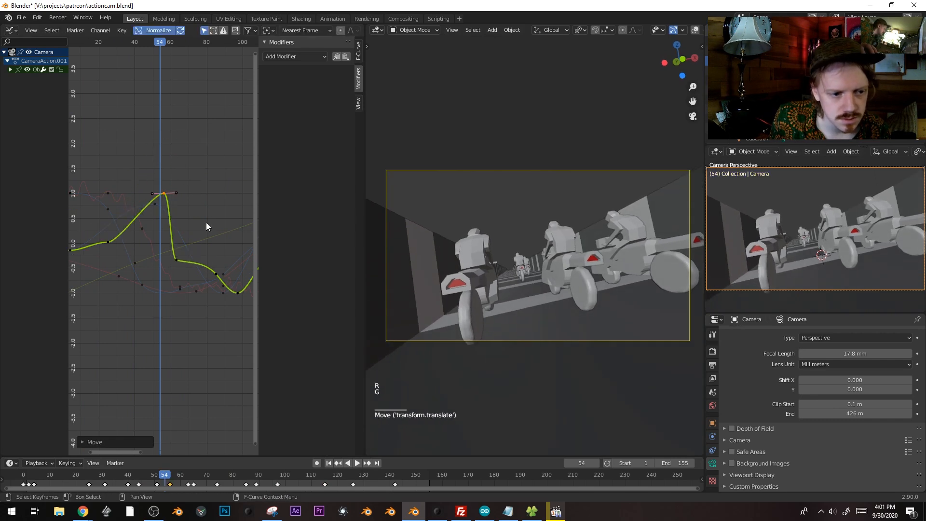
# Play to frame 121 and lower a keyframe near the rotation curve's end
pyautogui.moveTo(167, 44); pyautogui.dragTo(257, 46)
pyautogui.press('space')
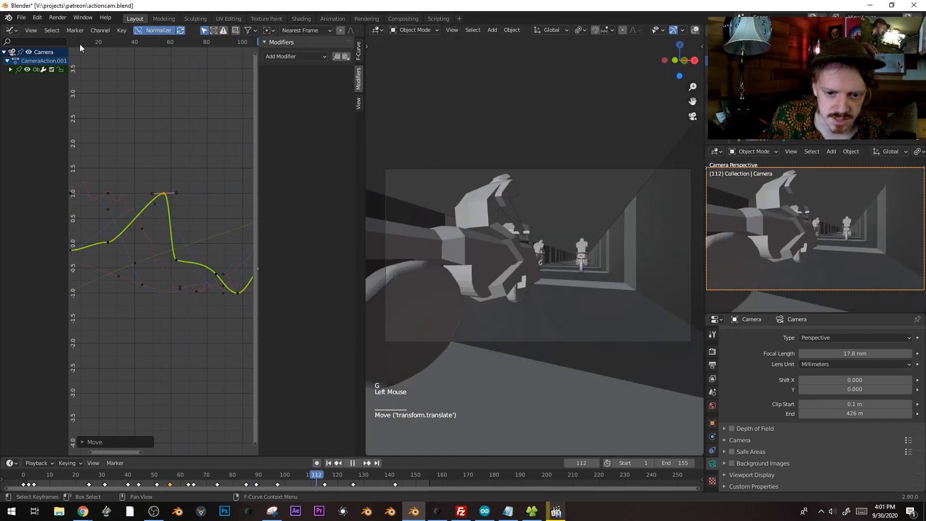
pyautogui.press('space')
pyautogui.keyDown('shift'); pyautogui.moveTo(251, 266); pyautogui.dragTo(190, 255, button='middle'); pyautogui.keyUp('shift')
pyautogui.click(210, 248)
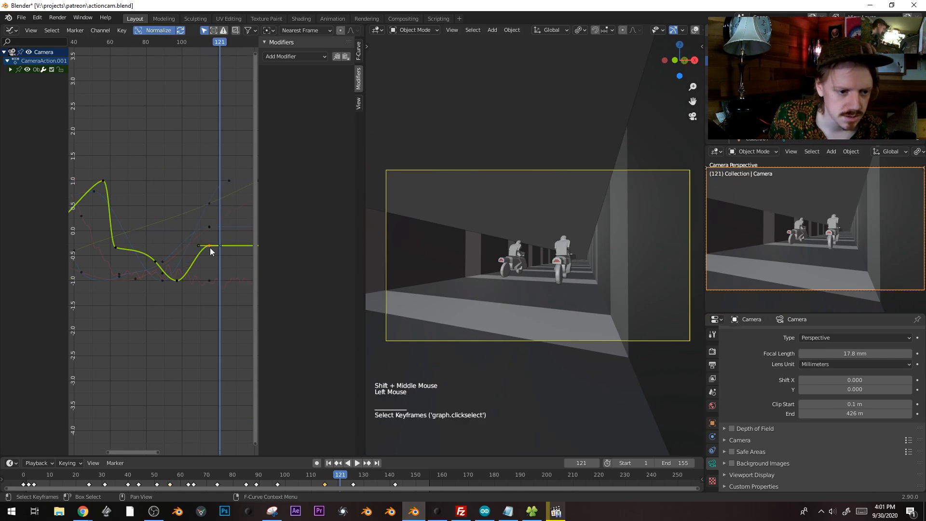
pyautogui.press('g')
pyautogui.click(208, 308)
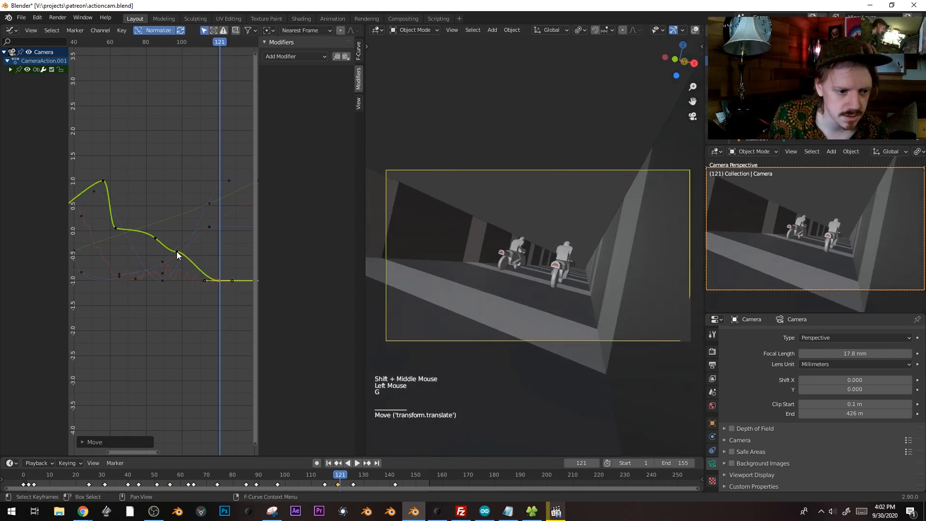
# Select several curve keyframes and widen the peak keyframe's handles for a softer peak
pyautogui.keyDown('shift'); pyautogui.click(149, 236); pyautogui.keyUp('shift')
pyautogui.keyDown('shift'); pyautogui.click(116, 230); pyautogui.keyUp('shift')
pyautogui.keyDown('shift'); pyautogui.moveTo(132, 202); pyautogui.dragTo(169, 196, button='middle'); pyautogui.keyUp('shift')
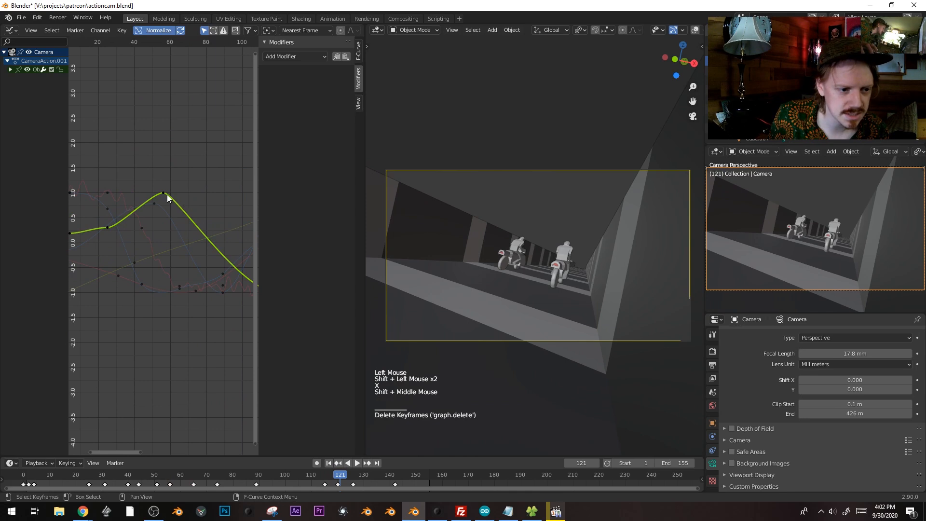
pyautogui.click(166, 197)
pyautogui.press('s')
pyautogui.click(82, 193)
pyautogui.scroll(-4, 188, 261)
pyautogui.scroll(-4, 188, 261)
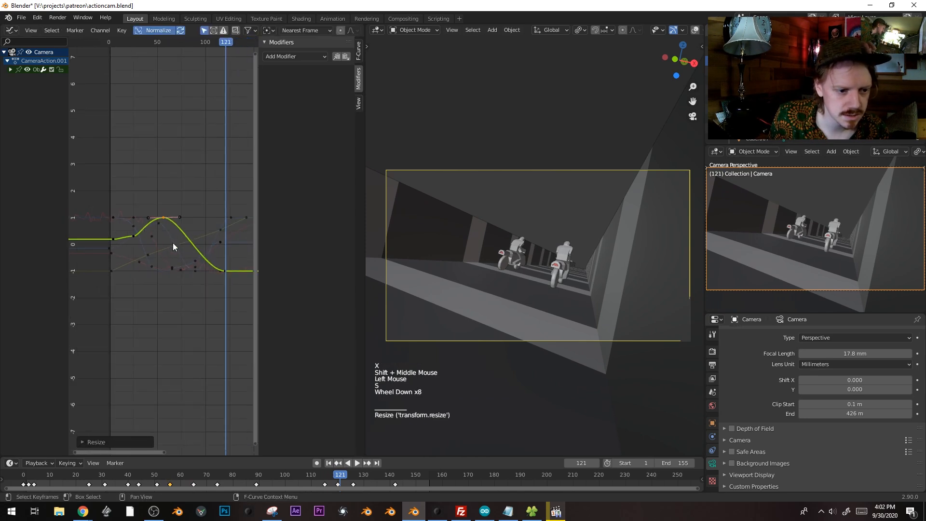
pyautogui.click(132, 239)
# Replay the camera motion, then raise the peak keyframe around frame 54
pyautogui.moveTo(115, 42); pyautogui.dragTo(129, 42)
pyautogui.press('space')
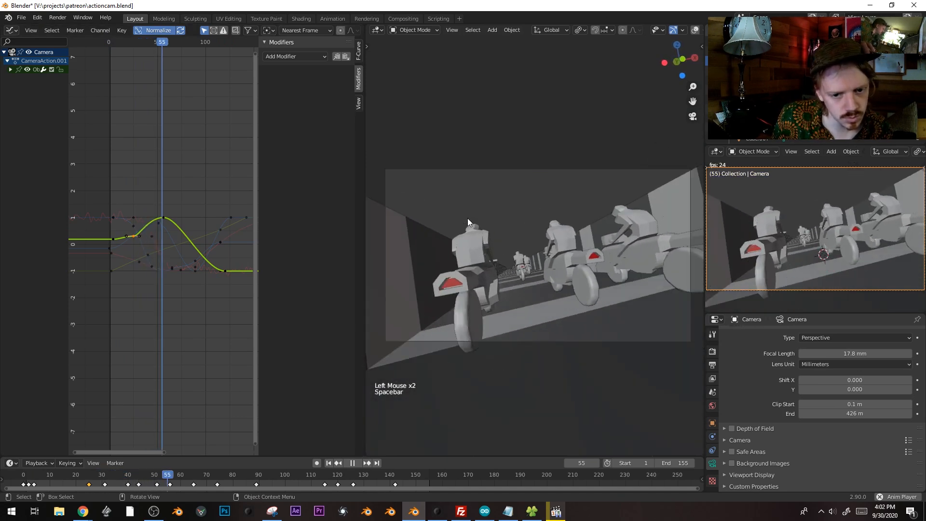
pyautogui.press('space')
pyautogui.moveTo(309, 477); pyautogui.dragTo(162, 428)
pyautogui.click(164, 218)
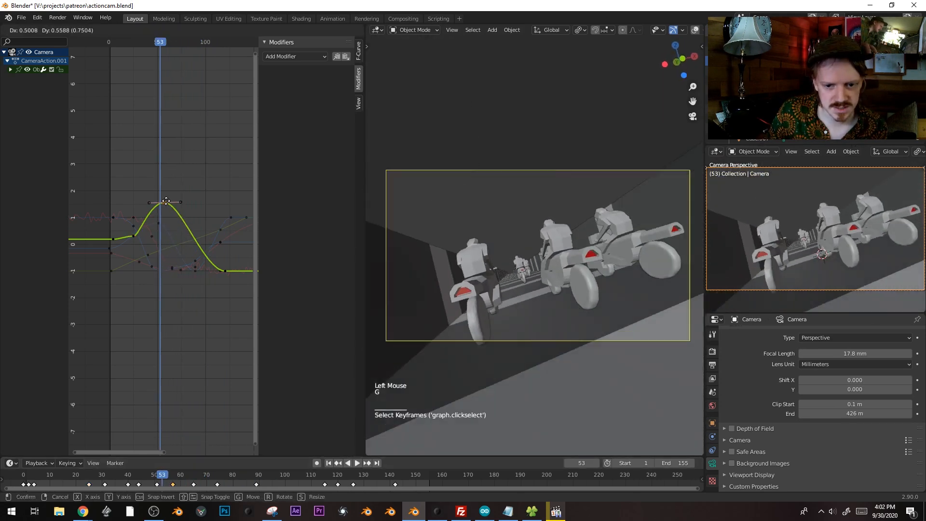
pyautogui.press('g')
# Move the end keyframe so the curve levels off from frame 118, then replay from 54 to 120
pyautogui.press('space')
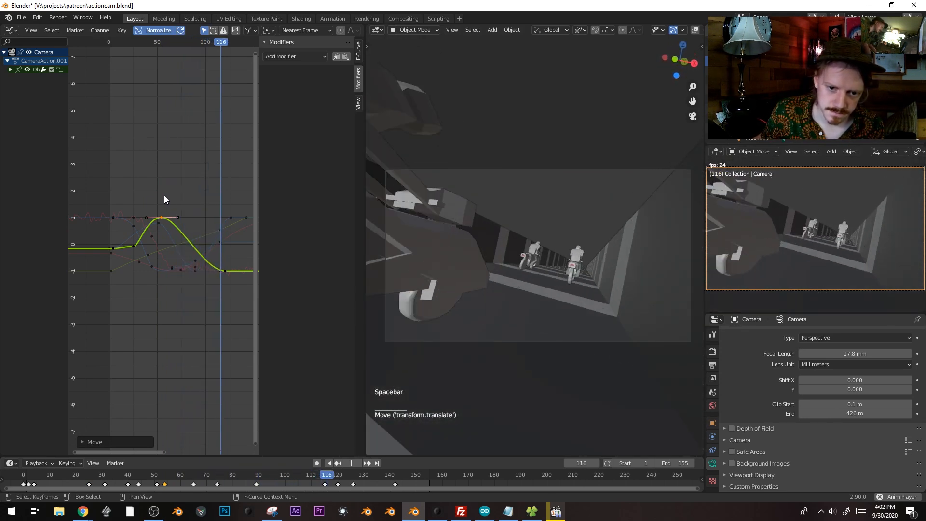
pyautogui.press('space')
pyautogui.click(224, 270)
pyautogui.click(226, 271)
pyautogui.press('g')
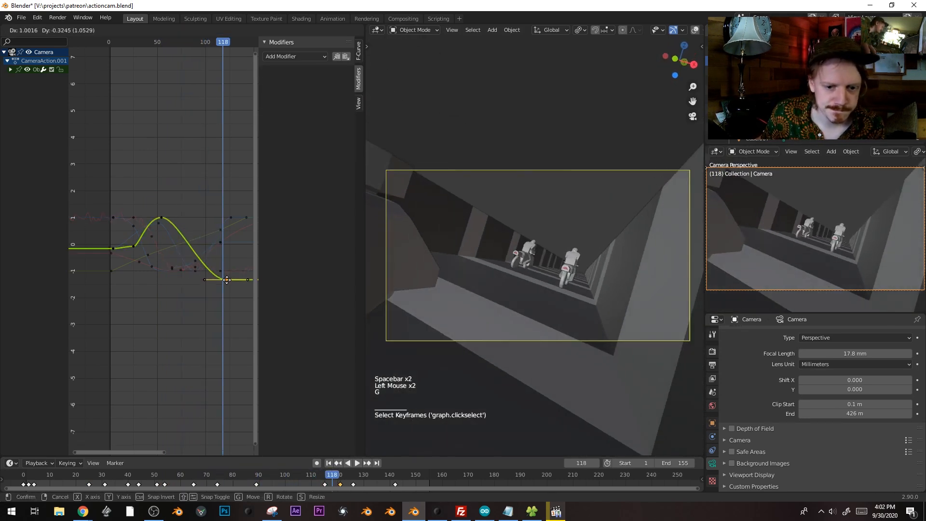
pyautogui.keyDown('ctrl'); pyautogui.moveTo(227, 261); pyautogui.dragTo(186, 241, button='middle'); pyautogui.keyUp('ctrl')
pyautogui.click(131, 44)
pyautogui.press('space')
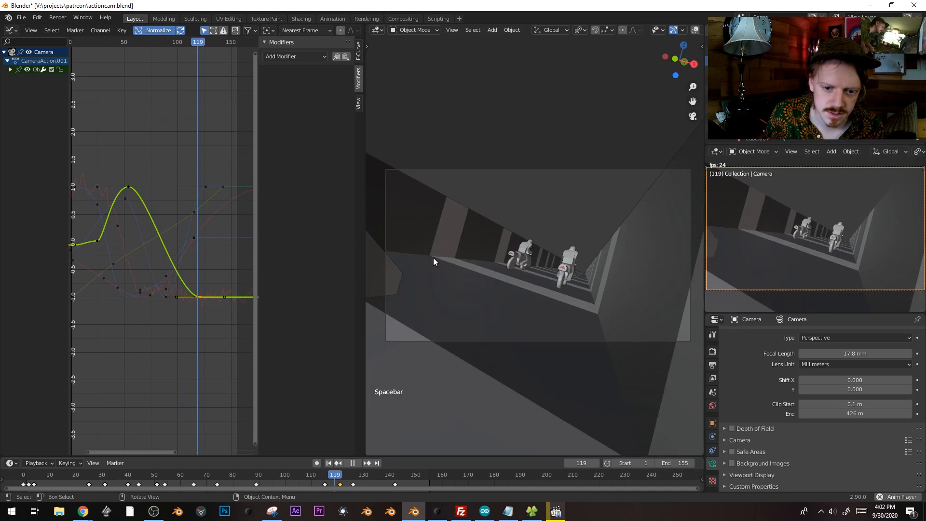
pyautogui.press('space')
pyautogui.moveTo(179, 276); pyautogui.dragTo(208, 256, button='middle')
# Shift the blue rotation curve's bottom keyframe earlier and reposition its top keyframe near frame 120
pyautogui.click(207, 213)
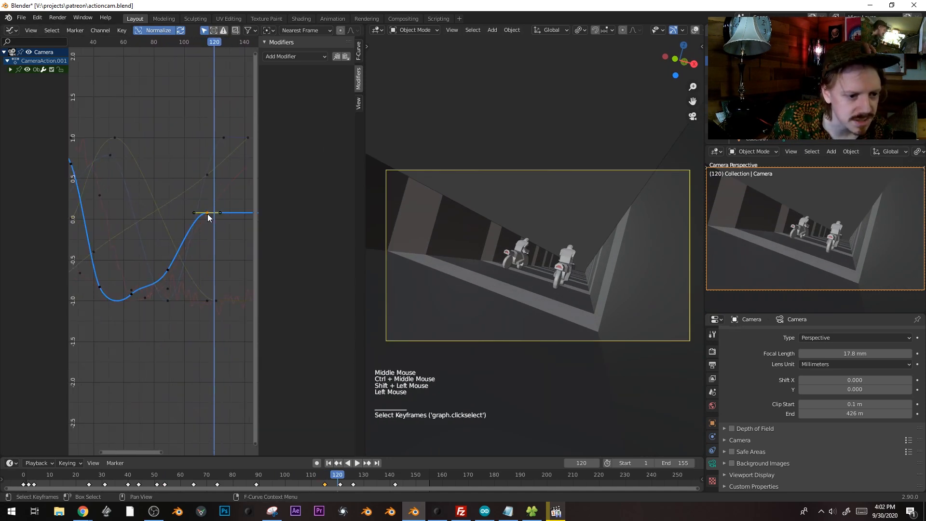
pyautogui.click(167, 301)
pyautogui.press('g')
pyautogui.click(152, 303)
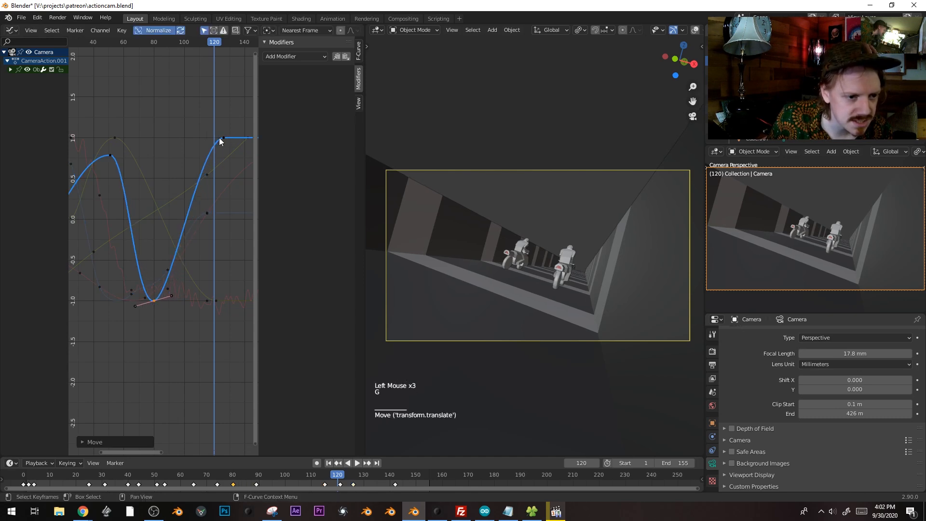
pyautogui.click(220, 138)
pyautogui.press('g')
pyautogui.click(207, 138)
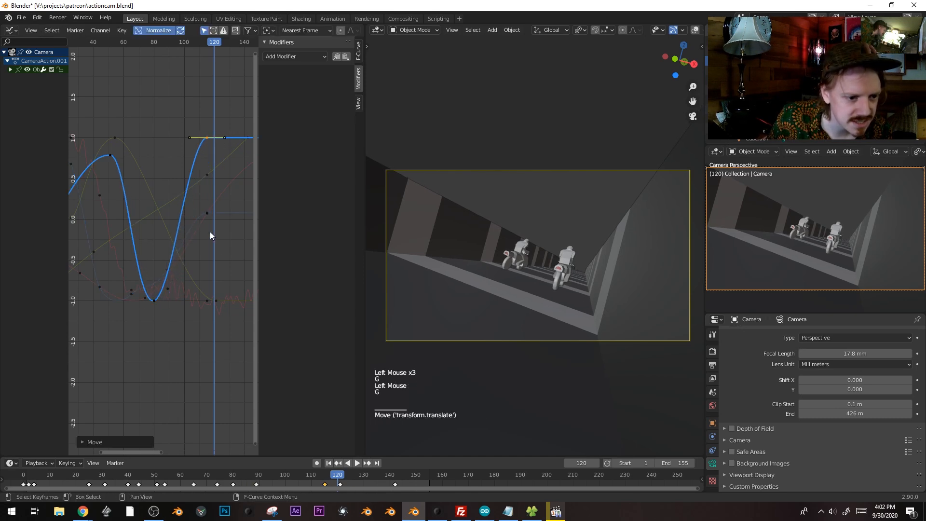
# Move the green curve's bottom keyframe, then cancel a second move to keep its value
pyautogui.click(216, 303)
pyautogui.press('g')
pyautogui.press('g')
pyautogui.press('g')
pyautogui.click(215, 327)
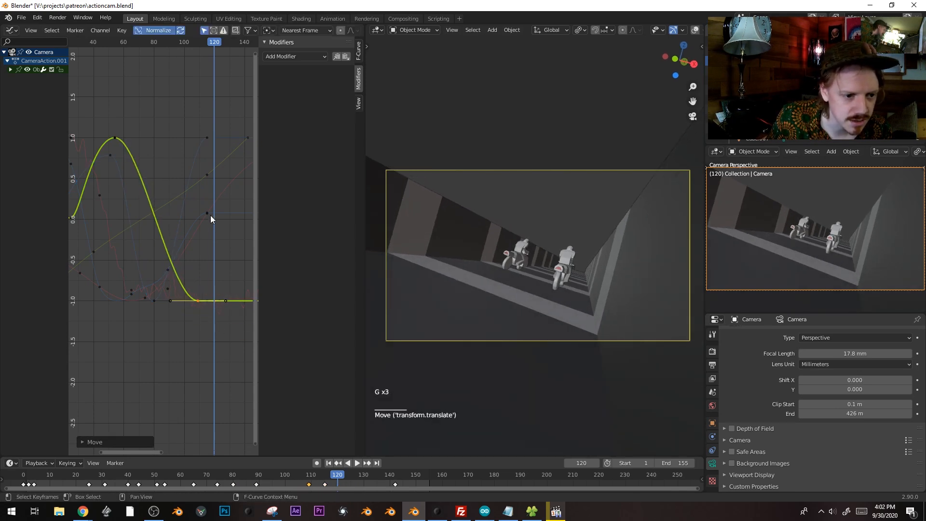
pyautogui.press('g')
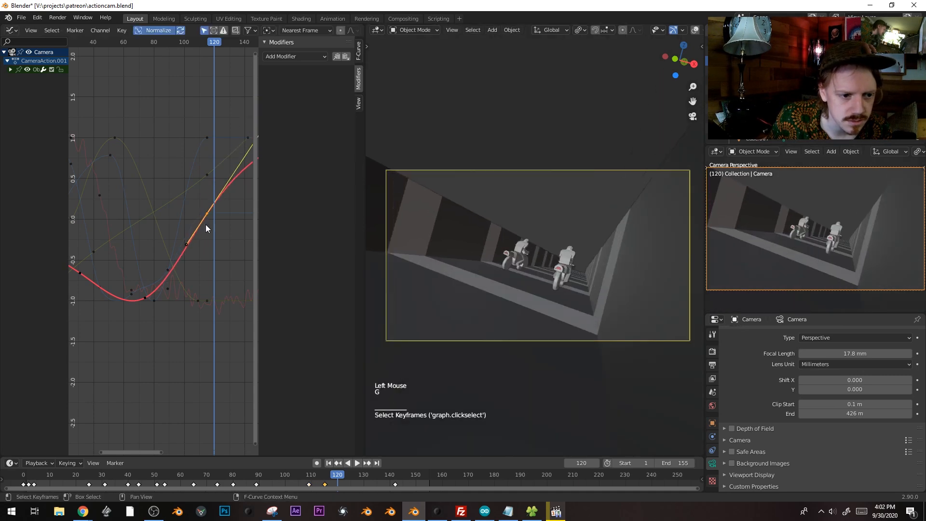
pyautogui.rightClick(223, 193)
pyautogui.keyDown('shift'); pyautogui.moveTo(224, 192); pyautogui.dragTo(167, 218, button='middle'); pyautogui.keyUp('shift')
# Rotate the green keyframe's handles nearly flat, shorten them, and reposition the keyframe
pyautogui.press('r')
pyautogui.click(239, 288)
pyautogui.press('s')
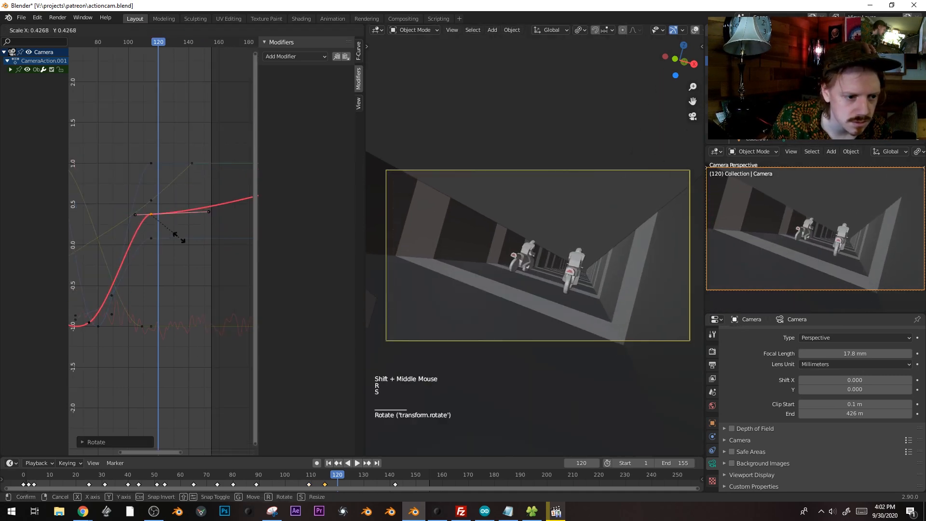
pyautogui.click(180, 235)
pyautogui.press('g')
pyautogui.click(184, 226)
pyautogui.scroll(-7, 187, 226)
pyautogui.moveTo(195, 208)
pyautogui.keyDown('ctrl'); pyautogui.mouseDown(button='middle')
pyautogui.moveTo(195, 215)
pyautogui.moveTo(211, 203)
pyautogui.mouseUp(button='middle'); pyautogui.keyUp('ctrl')
# Move the red curve's last keyframe and its peak keyframe to ease the curve
pyautogui.click(227, 201)
pyautogui.press('g')
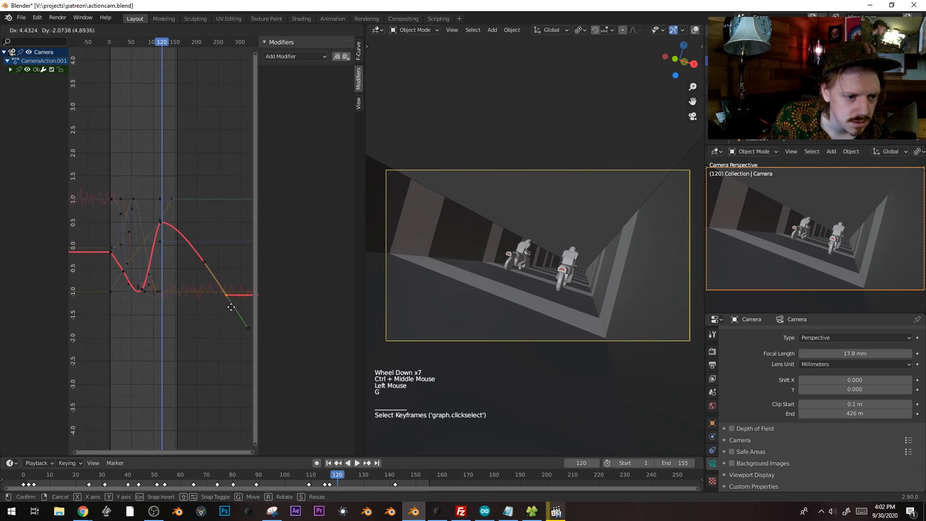
pyautogui.click(177, 186)
pyautogui.keyDown('shift'); pyautogui.moveTo(155, 185); pyautogui.dragTo(207, 239, button='middle'); pyautogui.keyUp('shift')
pyautogui.click(201, 238)
pyautogui.press('g')
pyautogui.click(210, 238)
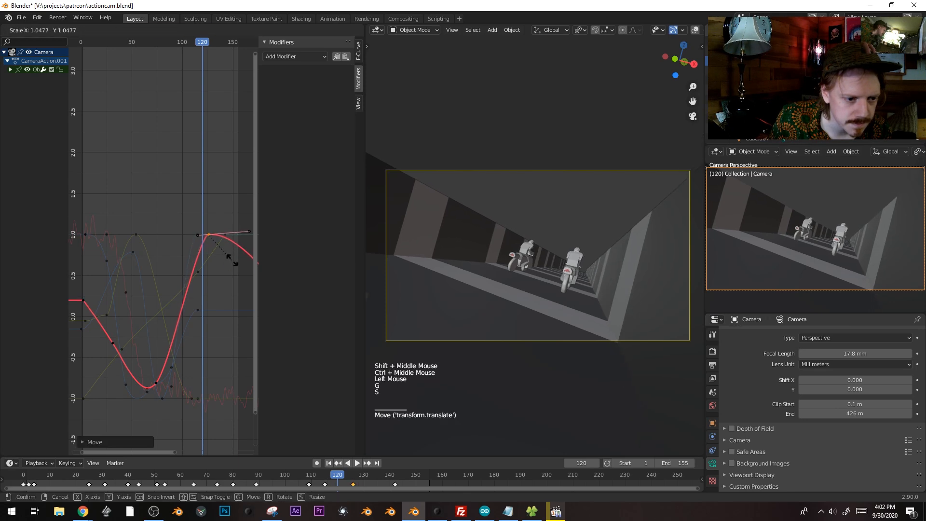
# Play the animation from around frame 50 and stop near frame 114 to check the easing
pyautogui.click(134, 42)
pyautogui.press('space')
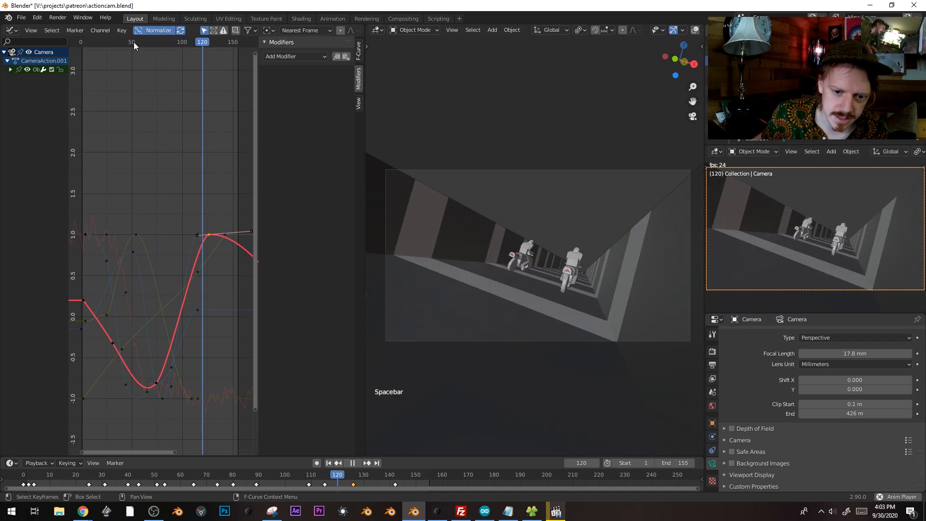
pyautogui.click(354, 476)
pyautogui.press('space')
pyautogui.moveTo(353, 478)
pyautogui.mouseDown()
pyautogui.moveTo(294, 478)
pyautogui.moveTo(337, 478)
pyautogui.mouseUp()
# Duplicate a blue-curve keyframe later, adjust the yellow curve's low keyframe, then select the Cube
pyautogui.keyDown('shift'); pyautogui.moveTo(224, 314); pyautogui.dragTo(196, 306, button='middle'); pyautogui.keyUp('shift')
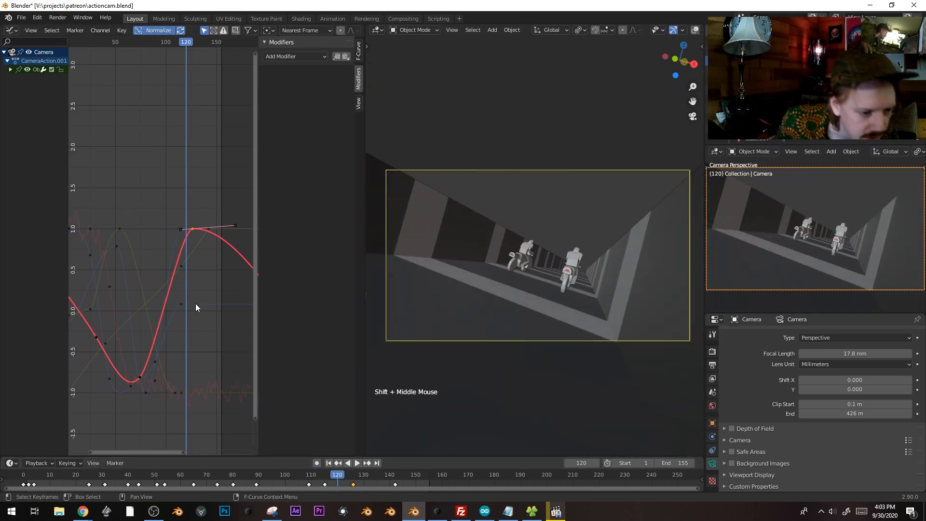
pyautogui.click(182, 307)
pyautogui.press('g')
pyautogui.hotkey('shift', 'd')
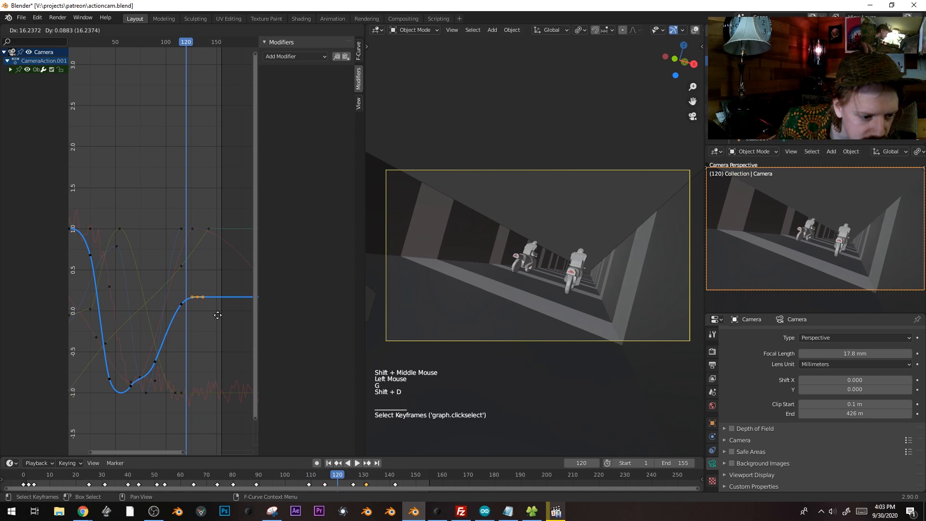
pyautogui.click(175, 392)
pyautogui.press('g')
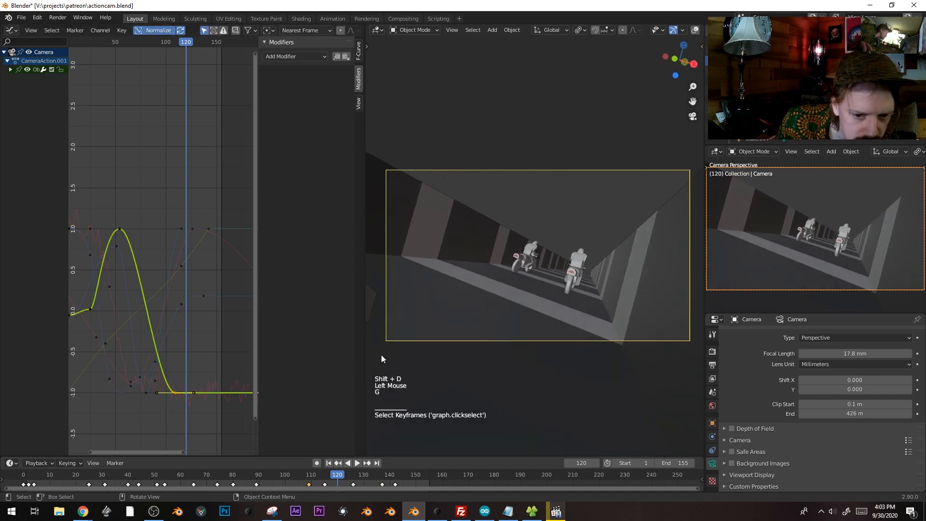
pyautogui.click(523, 262)
pyautogui.click(527, 262)
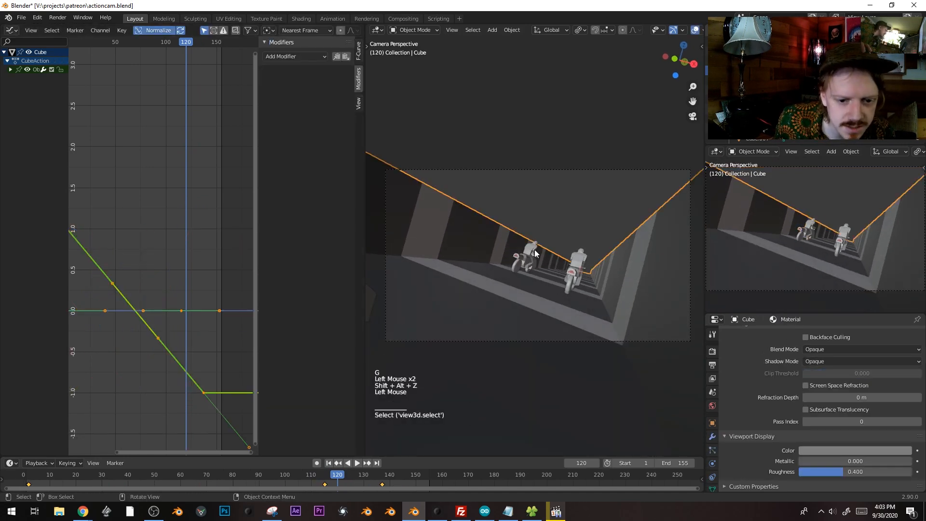
# Duplicate the lead bike's motion keyframes to a new position and scrub to check the bike
pyautogui.keyDown('shift'); pyautogui.moveTo(209, 259); pyautogui.dragTo(181, 229, button='middle'); pyautogui.keyUp('shift')
pyautogui.click(165, 239)
pyautogui.hotkey('shift', 'd')
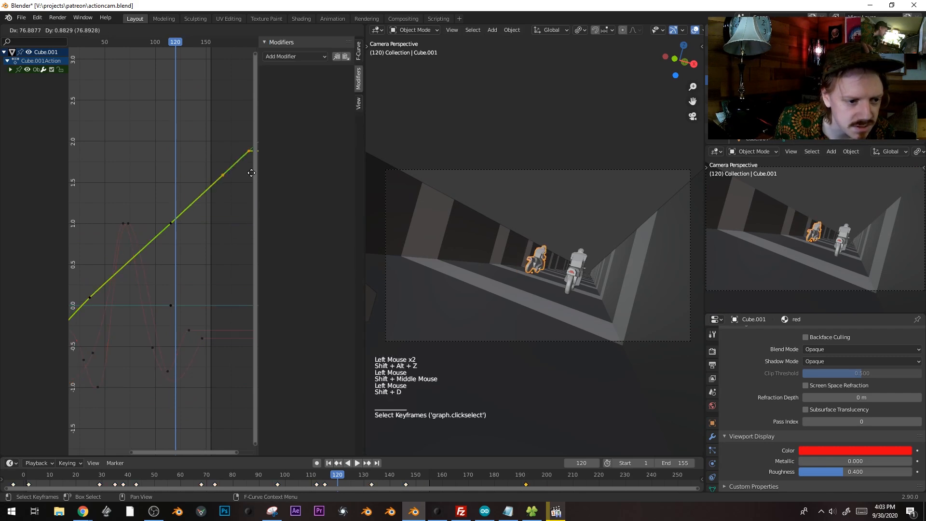
pyautogui.click(160, 206)
pyautogui.moveTo(175, 45)
pyautogui.mouseDown()
pyautogui.moveTo(193, 45)
pyautogui.moveTo(175, 44)
pyautogui.mouseUp()
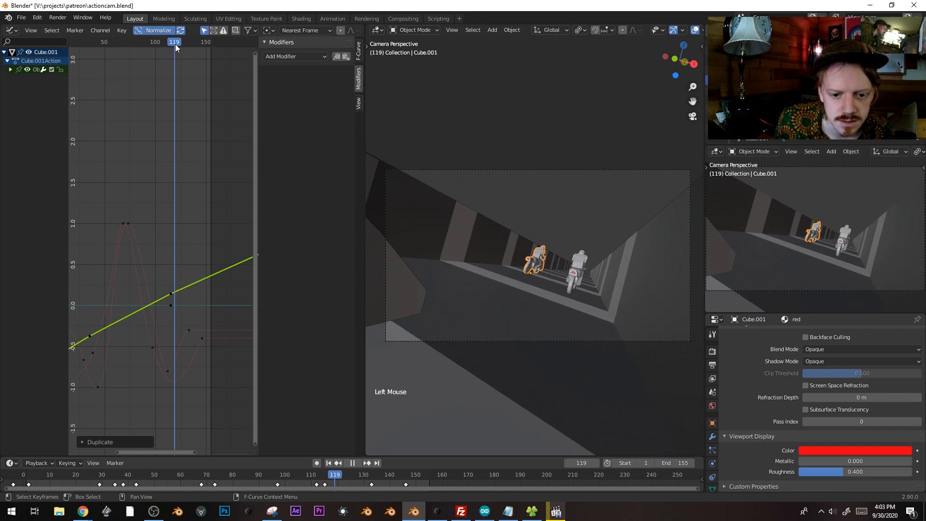
# Set the scene end frame to 124 and play from the start with overlays hidden
pyautogui.press('space')
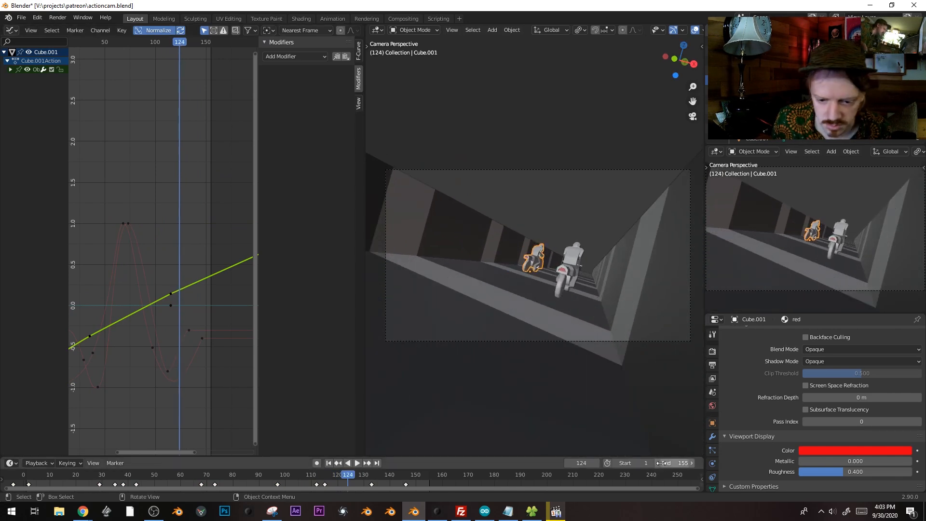
pyautogui.write('124')
pyautogui.press('Return')
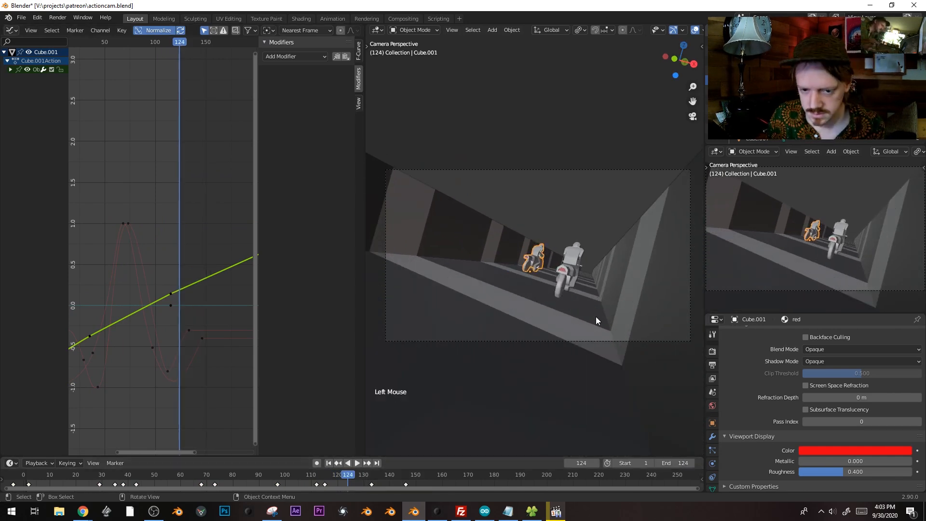
pyautogui.click(25, 476)
pyautogui.press('space')
pyautogui.hotkey('shift', 'alt', 'z')
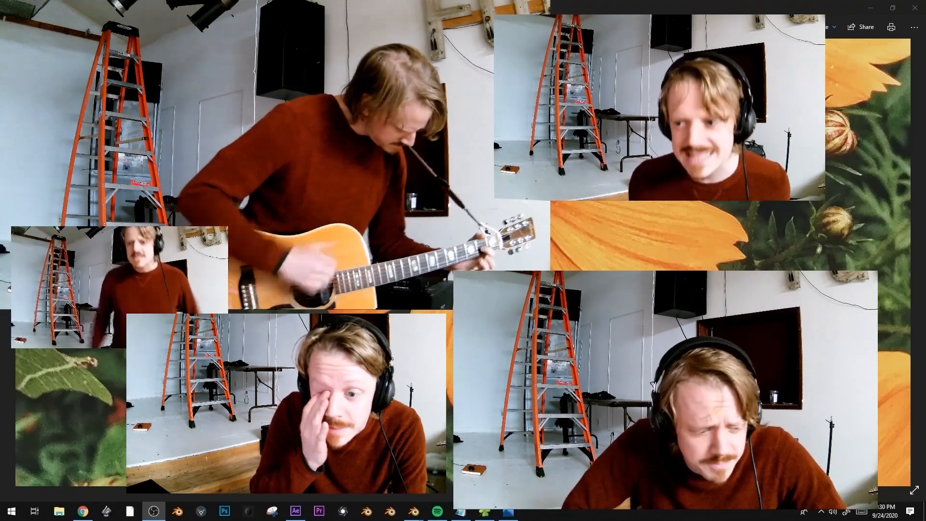
# Drag the untitled Notepad lyrics window from the screen edge over the Photos video
pyautogui.moveTo(925, 247); pyautogui.dragTo(647, 135)
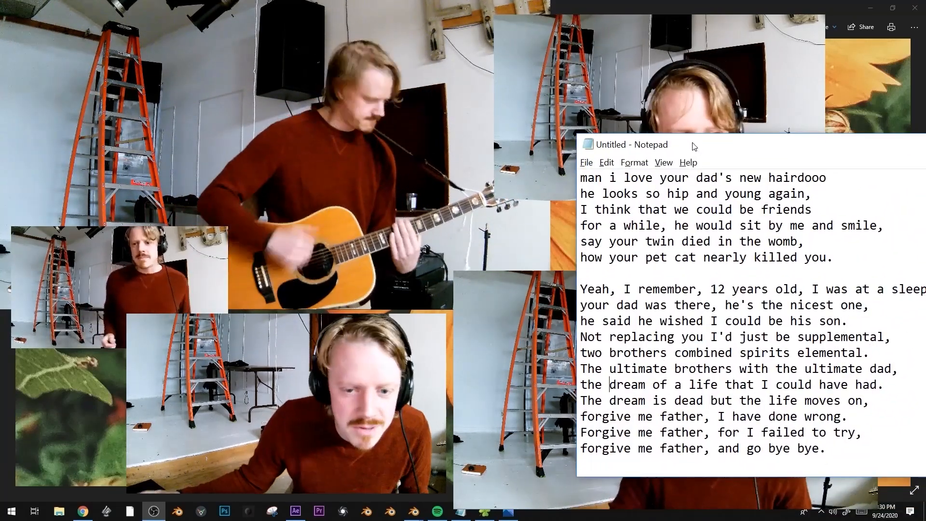